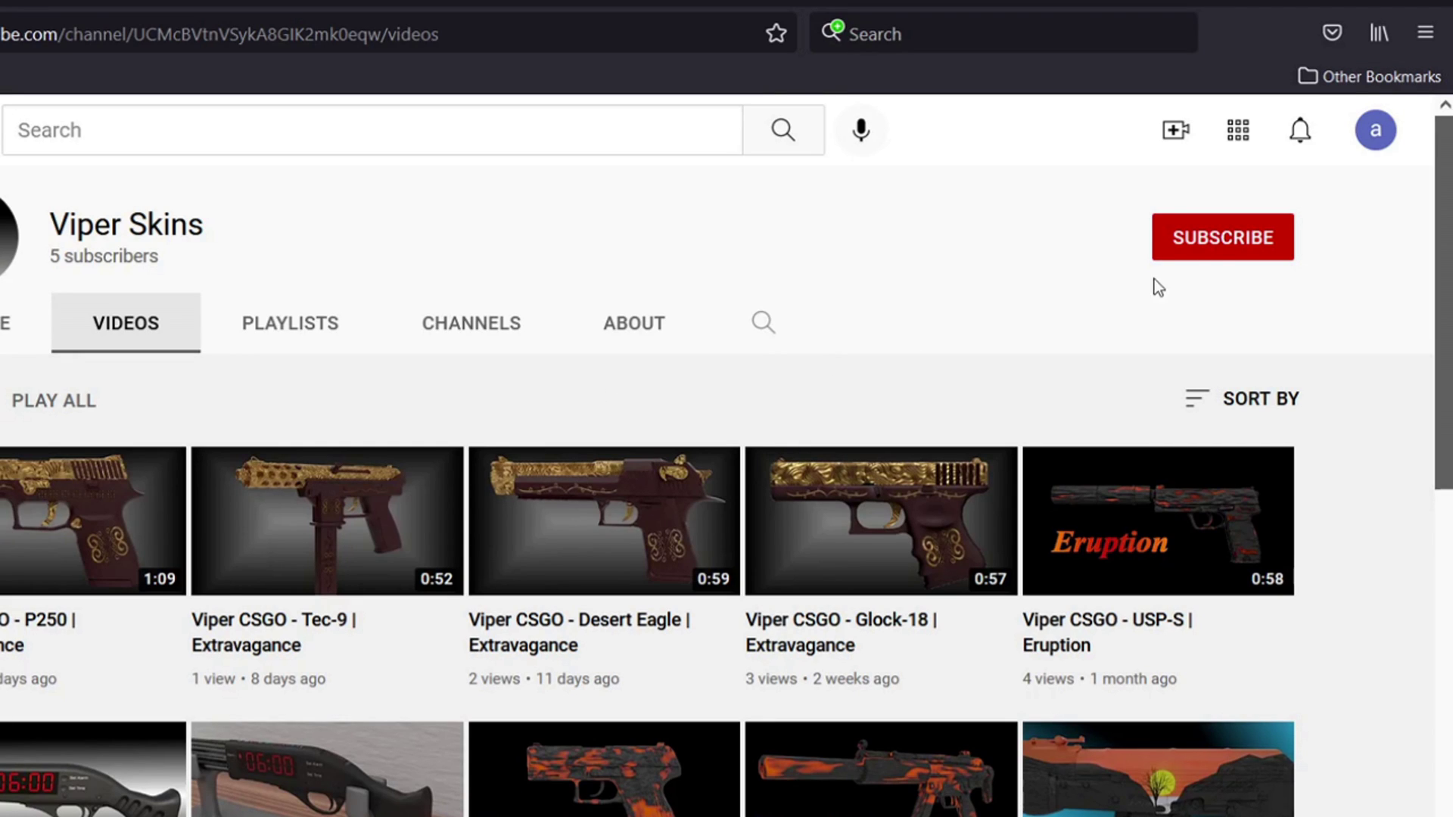
- Subscribe to the Viper Skins YouTube channel
left_click(1217, 263)
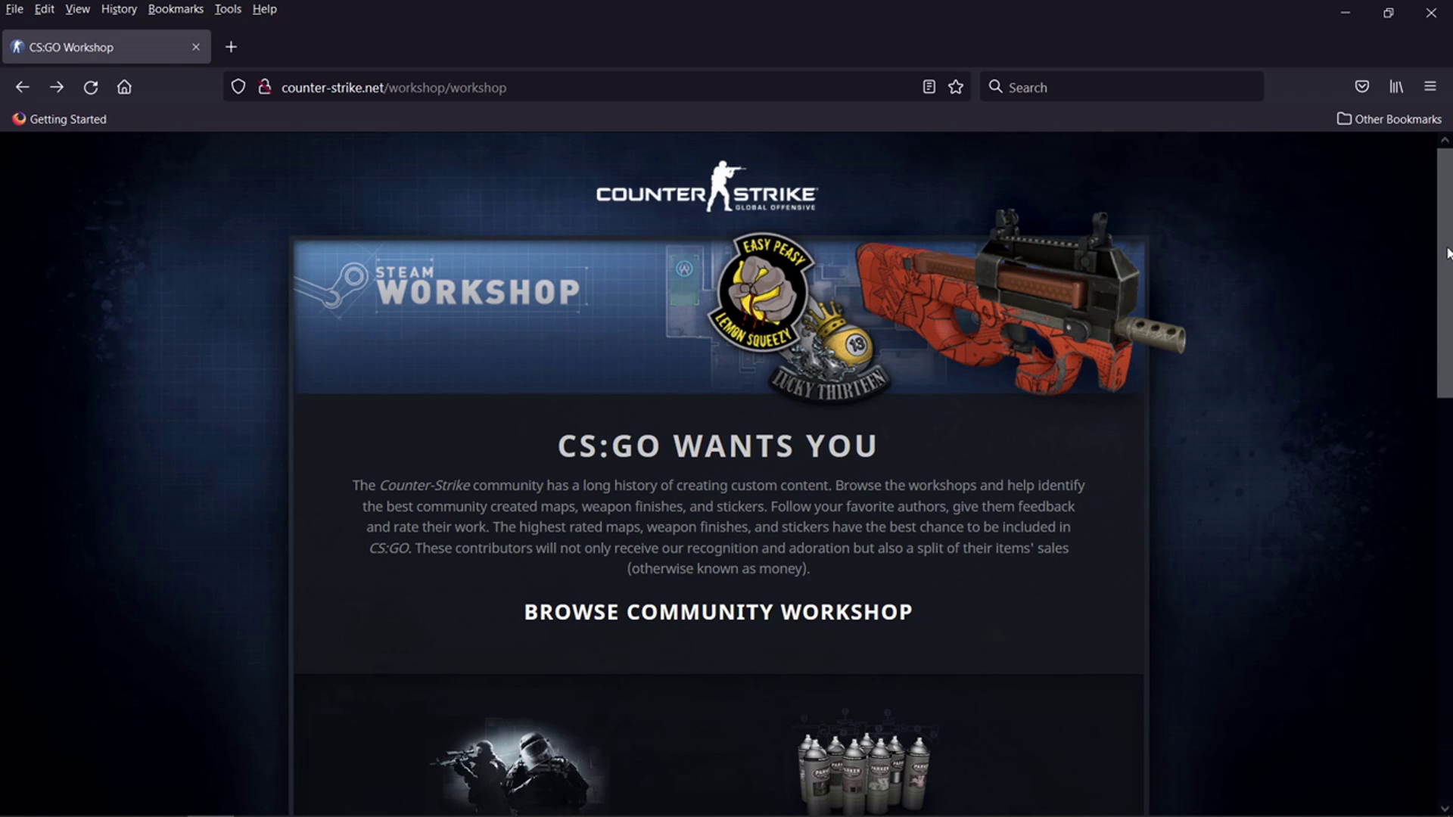
- Locate CS:GO Workbench materials under Resources and Downloads, cancel its download, and return to the Workshop page
scroll(1380, 278, "down", 10)
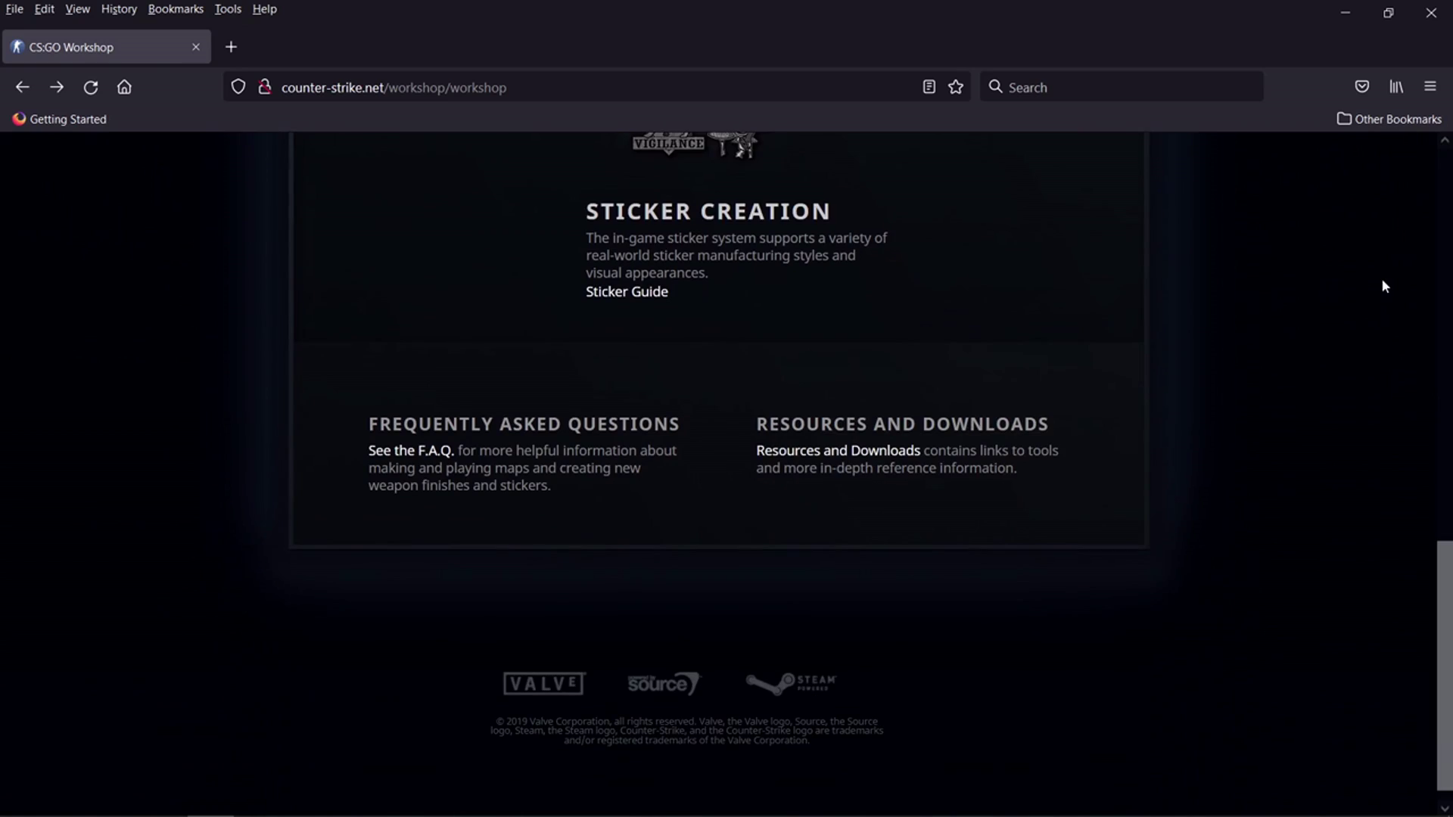
left_click(871, 453)
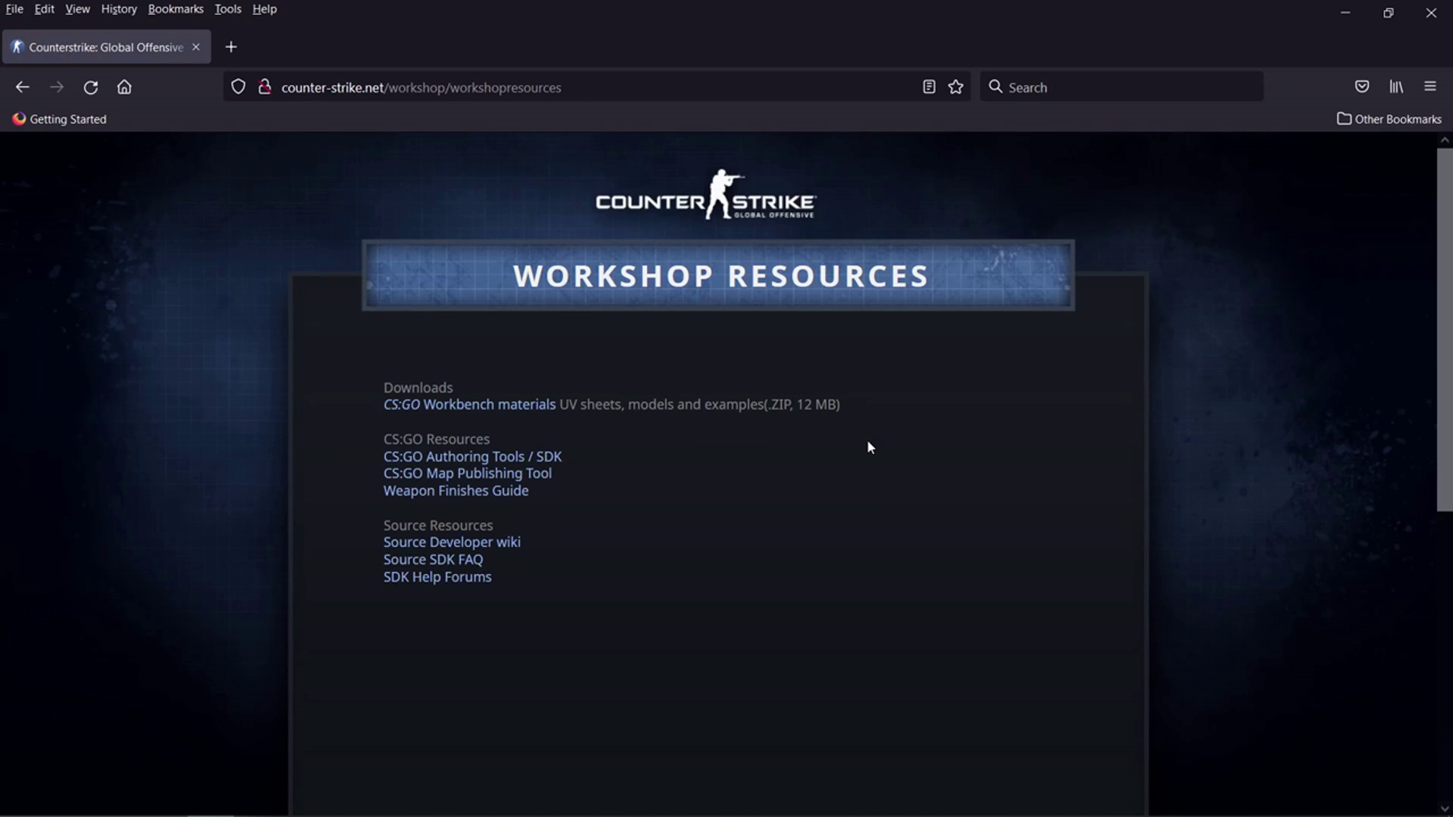
left_click(523, 409)
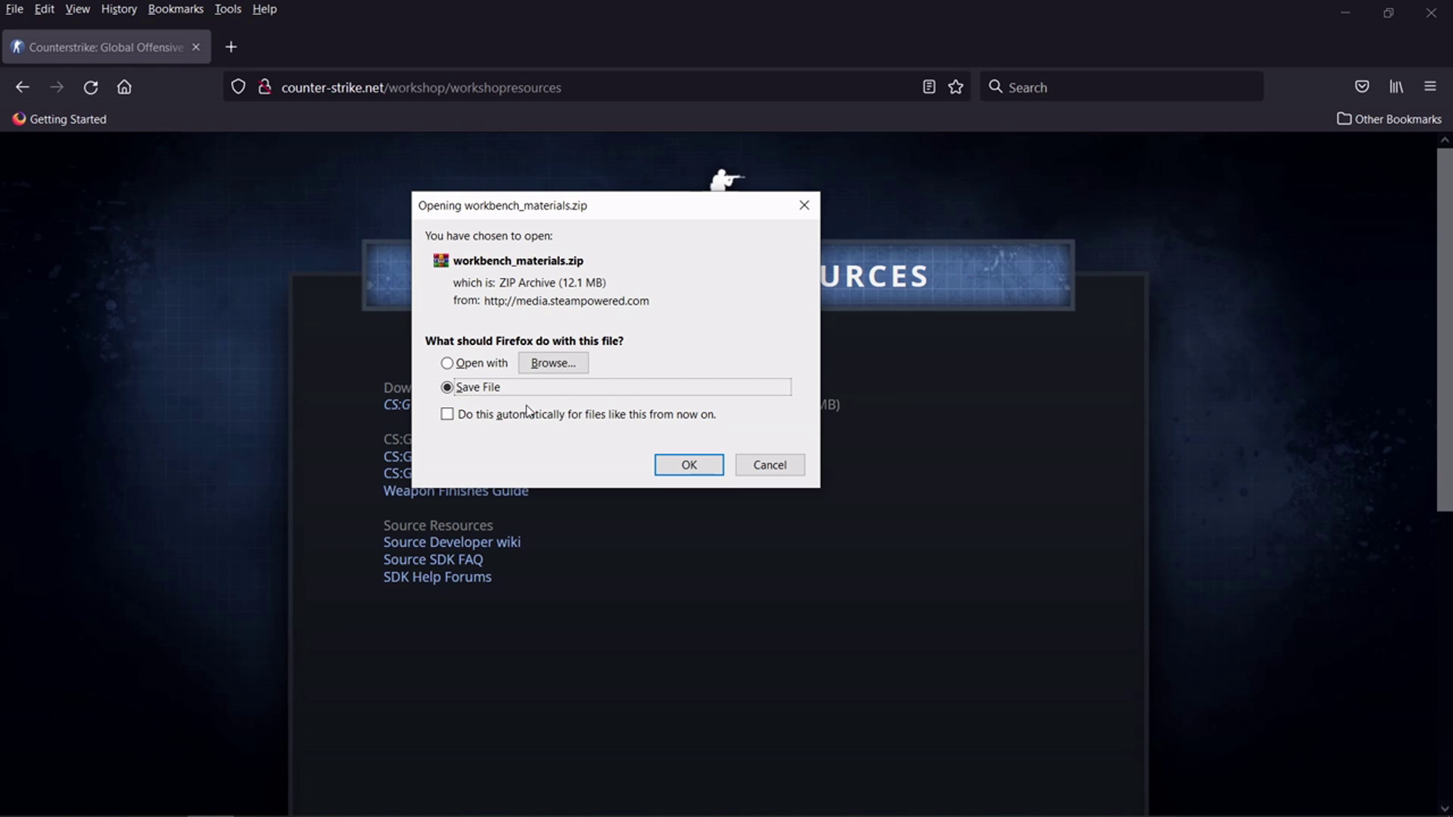
left_click(759, 465)
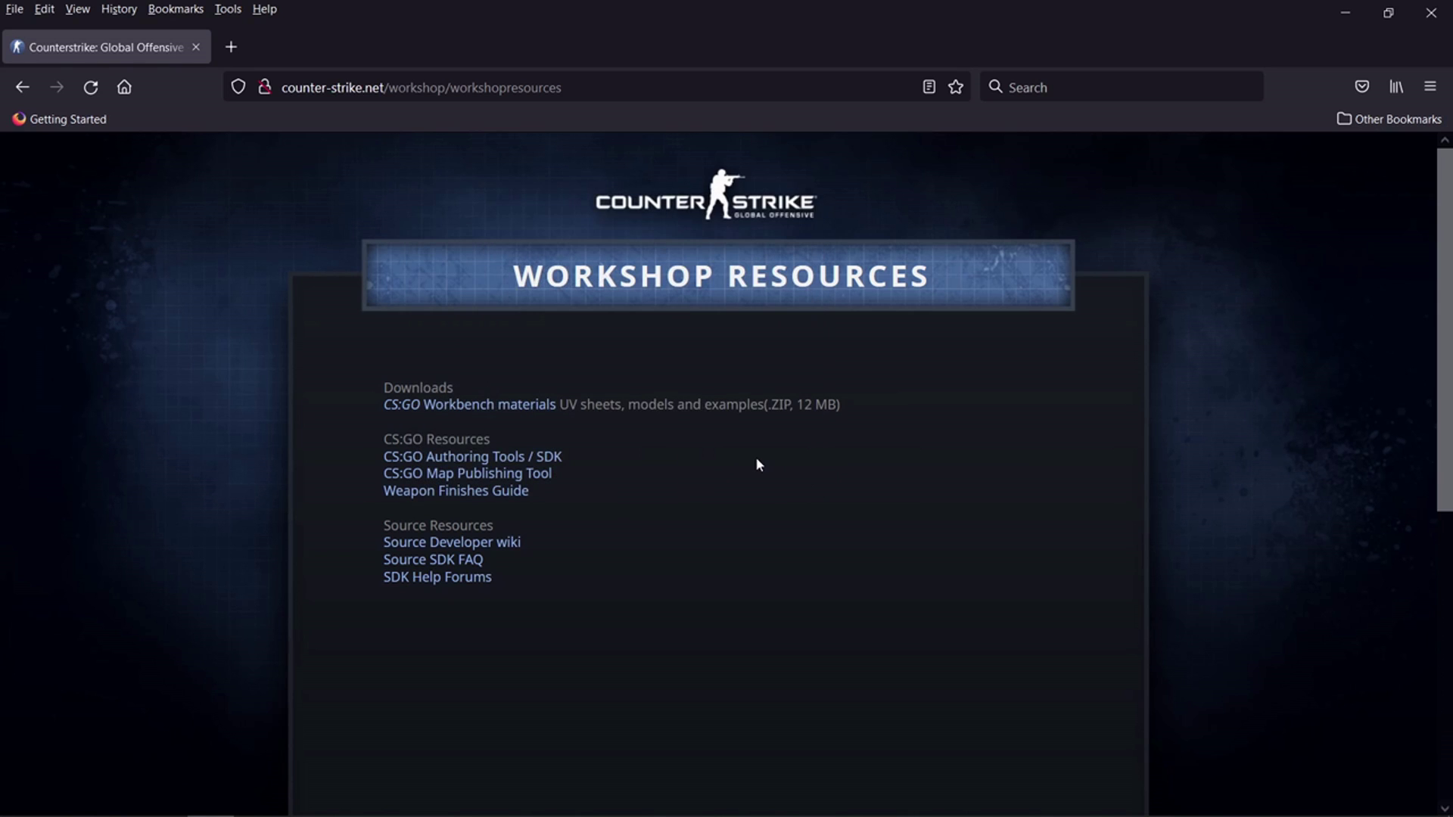
key("alt+Left")
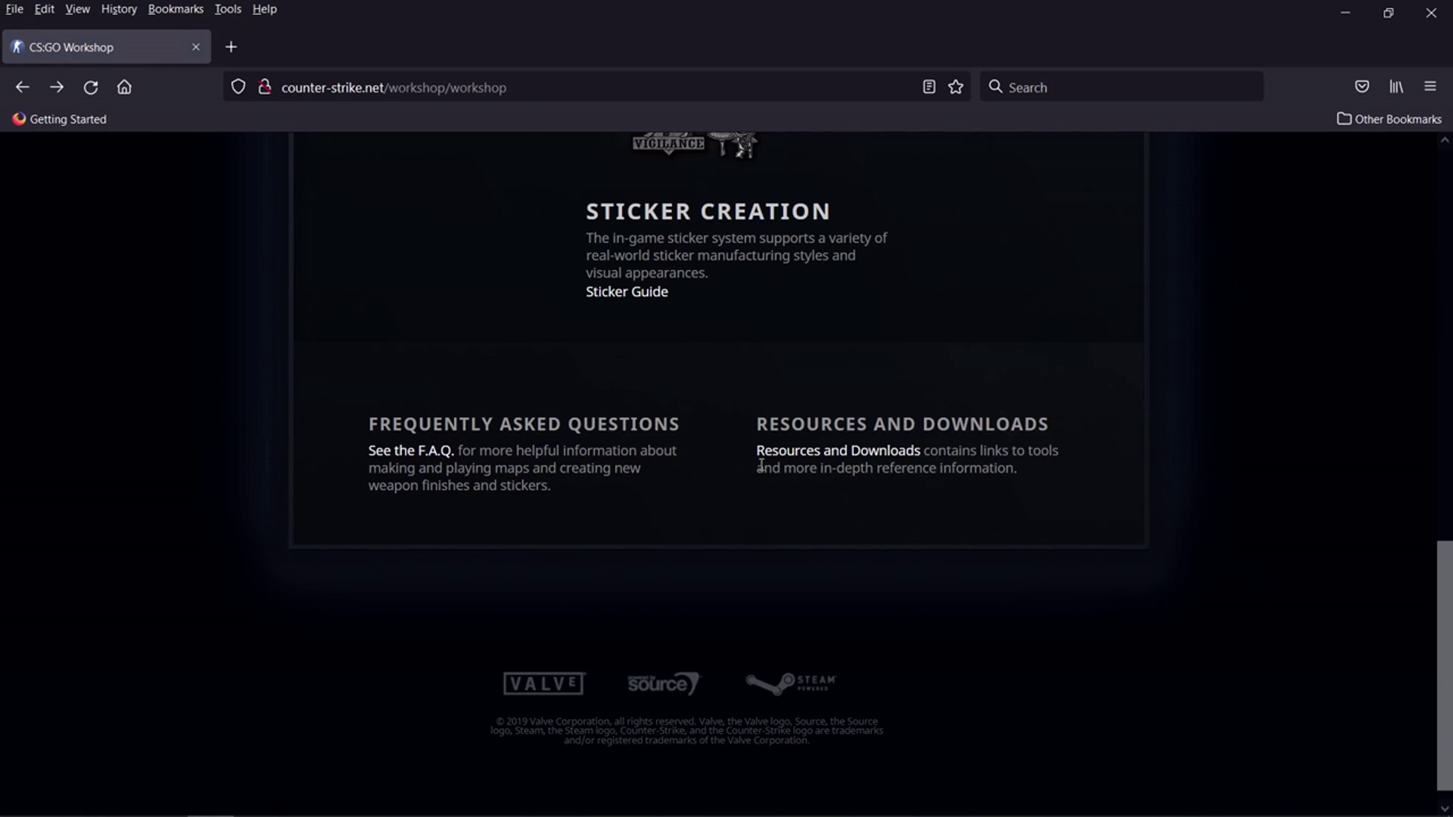
scroll(761, 465, "up", 7)
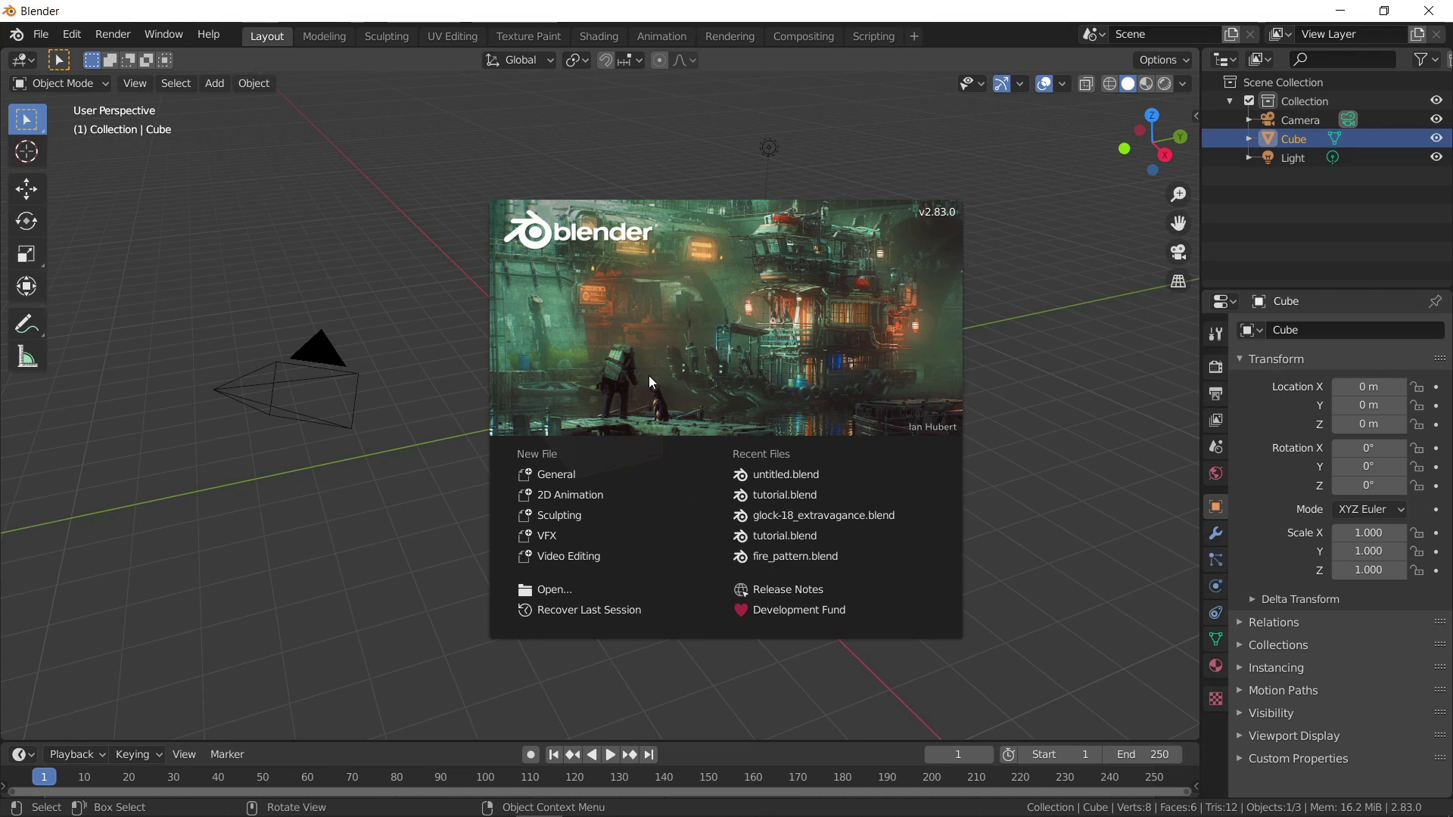
- Delete the default cube and import glock-18.obj from the OBJs folder as Wavefront OBJ
left_click(566, 470)
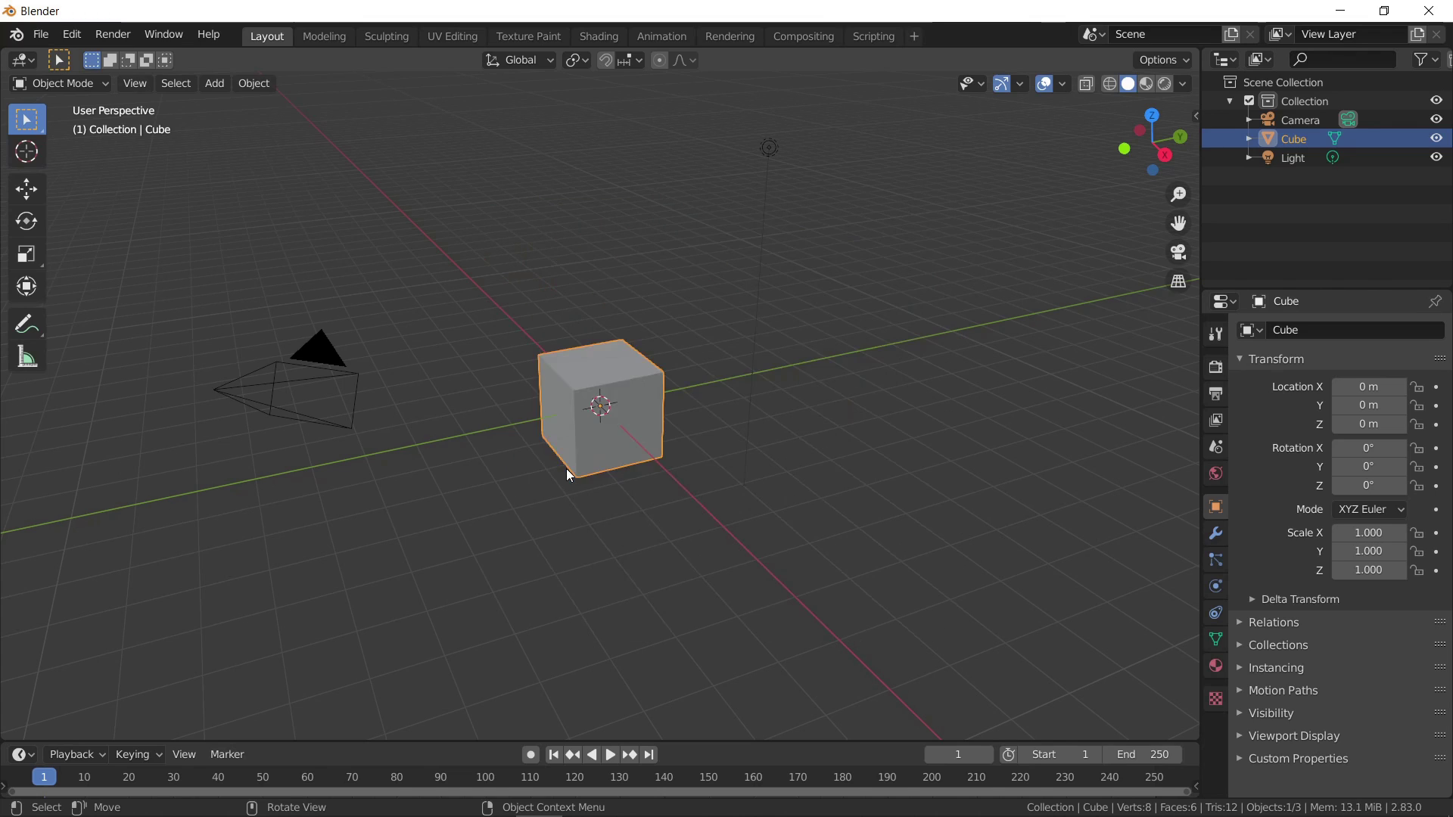
key("ctrl+alt+p")
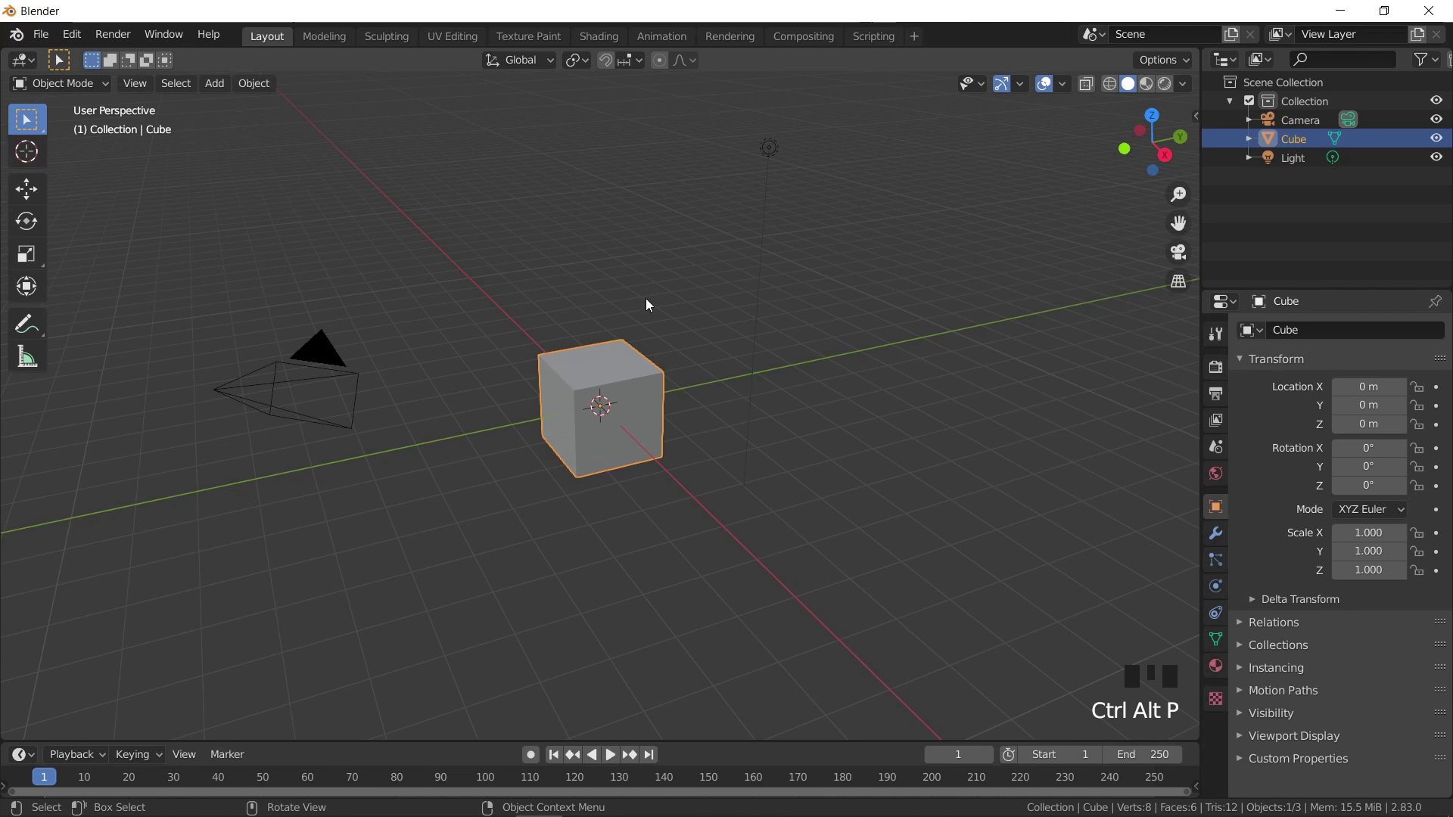
key("Delete")
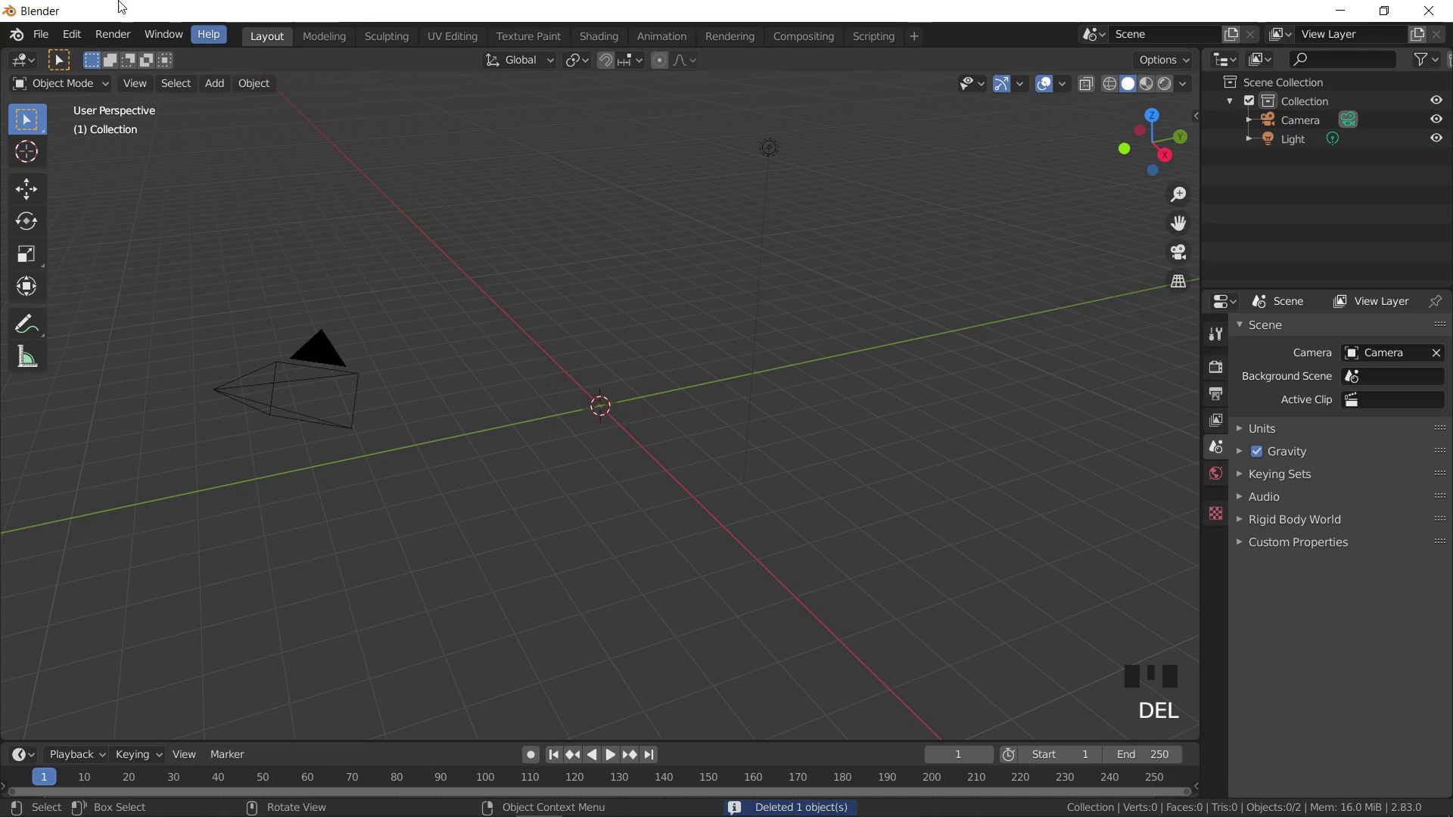
left_click(41, 36)
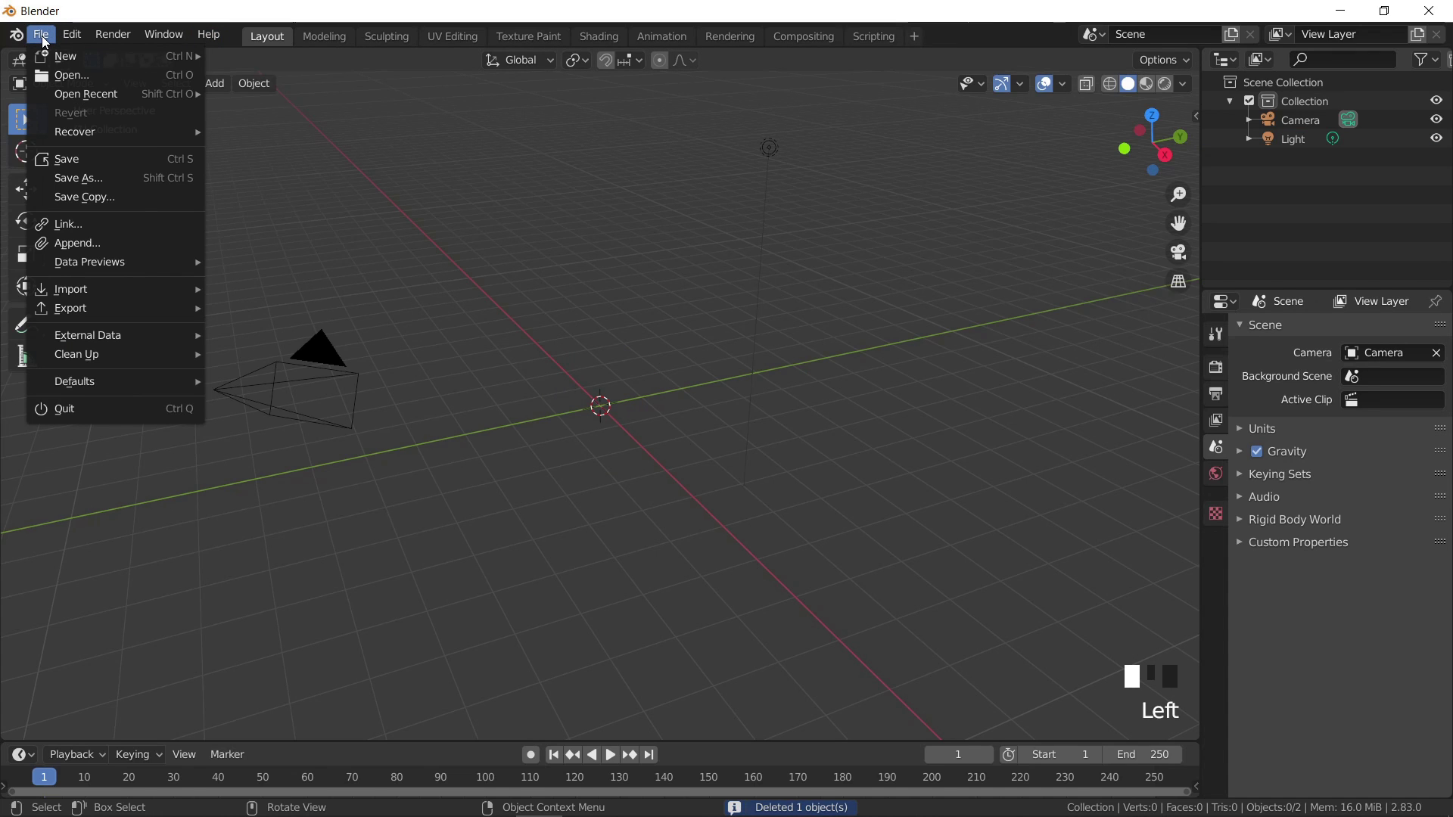
mouse_move(118, 291)
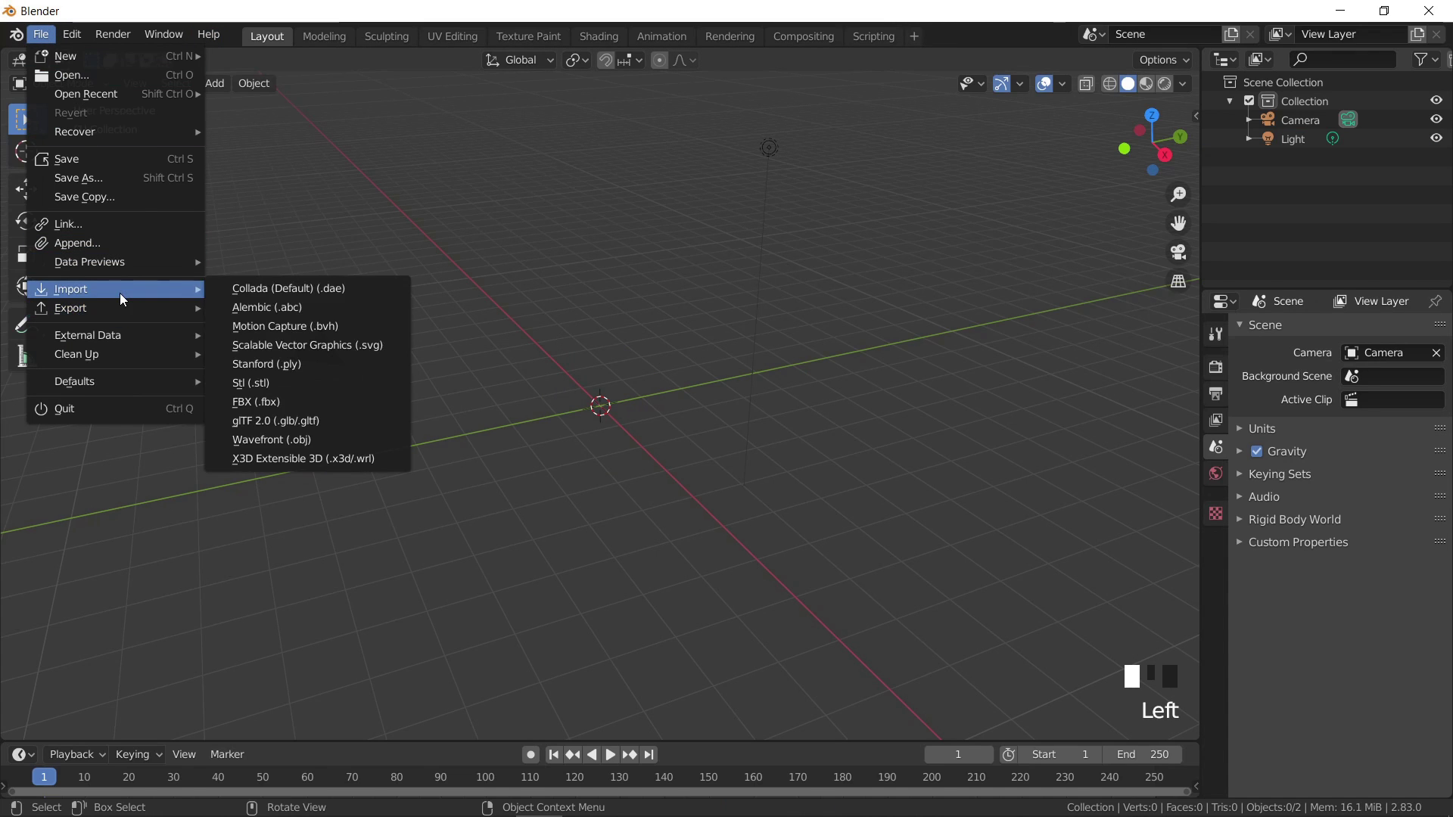
left_click(299, 440)
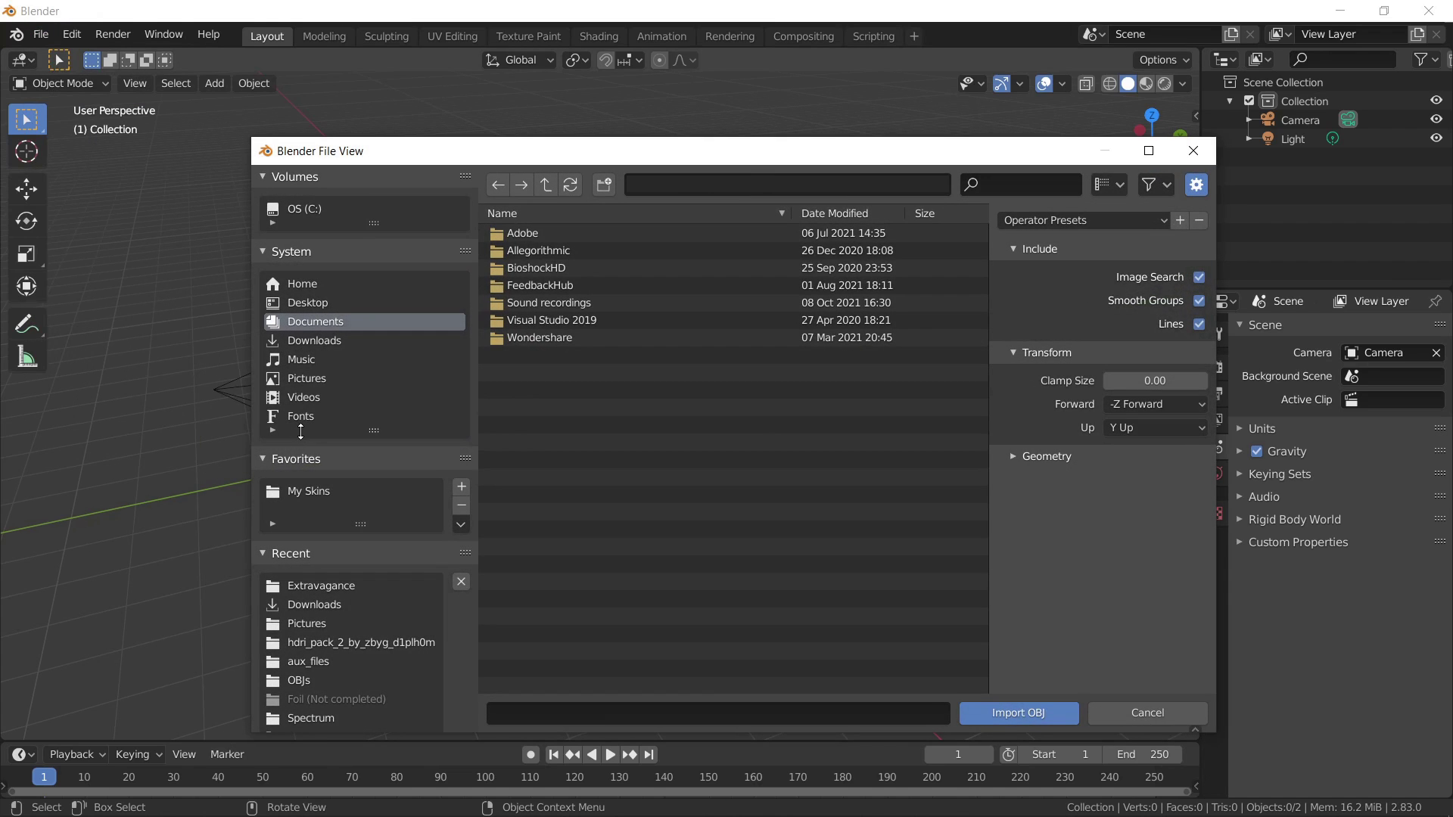
left_click(297, 679)
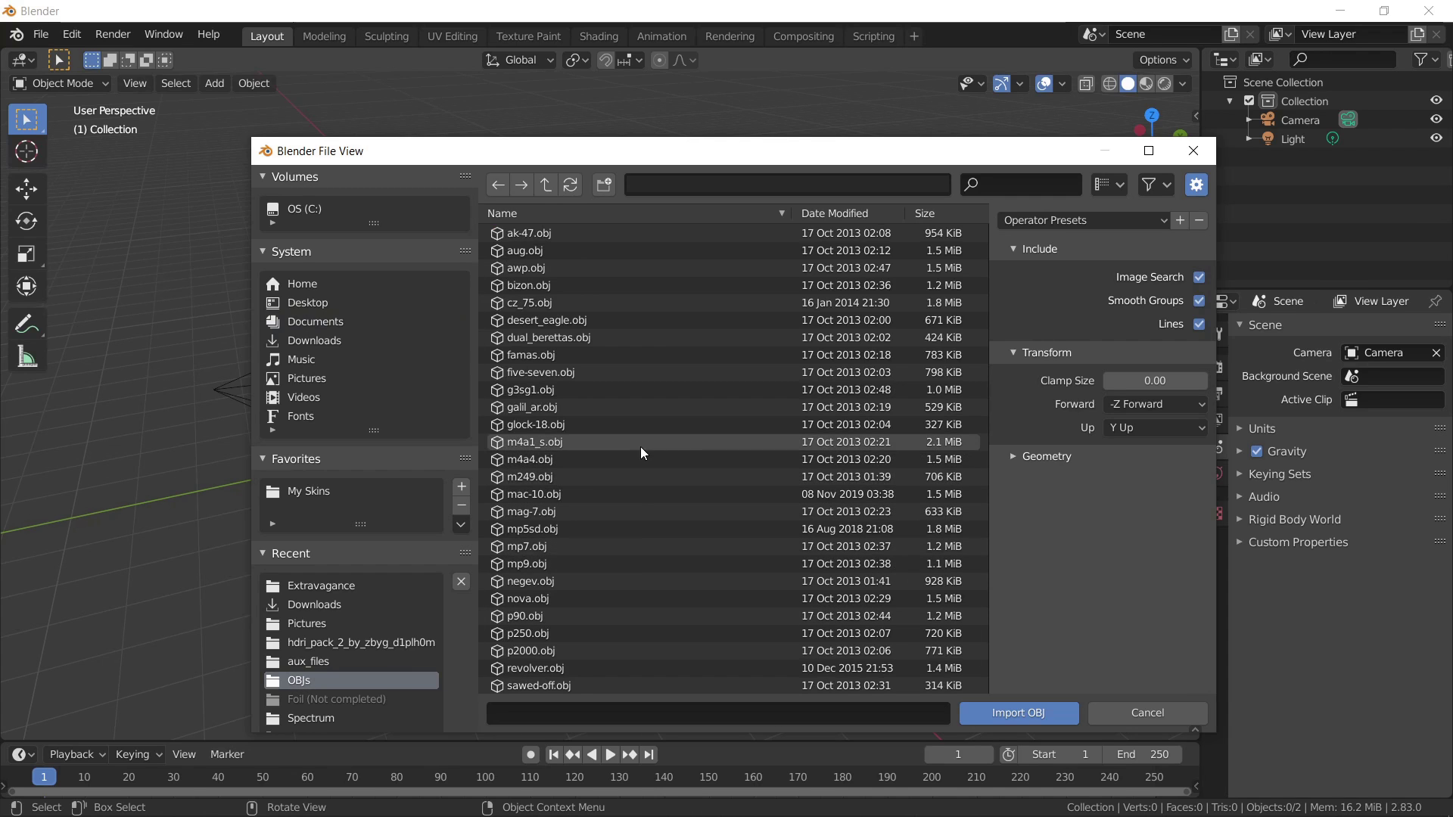
double_click(565, 425)
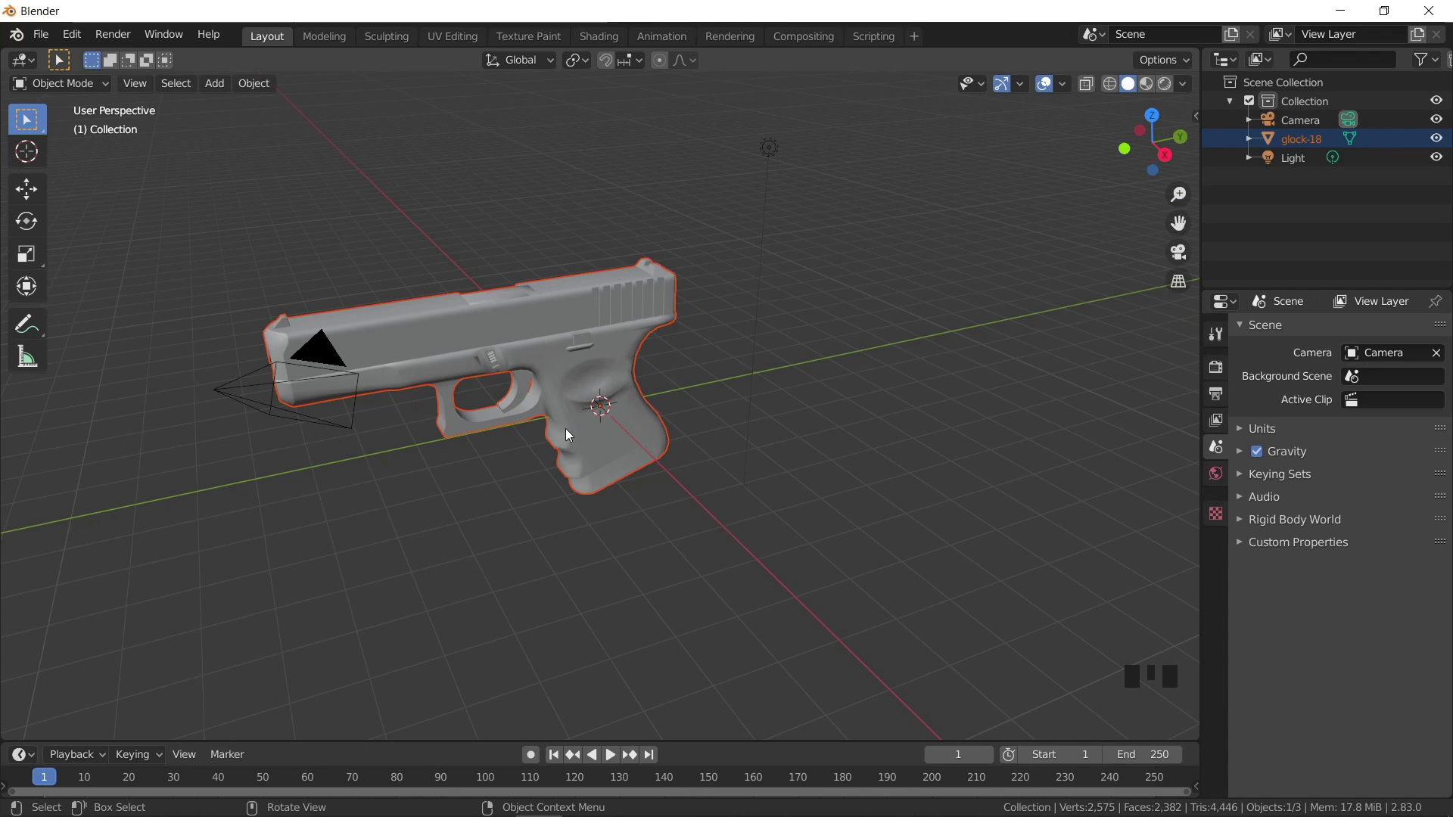
- Save the scene as glock_extravagance.blend
key("ctrl+s")
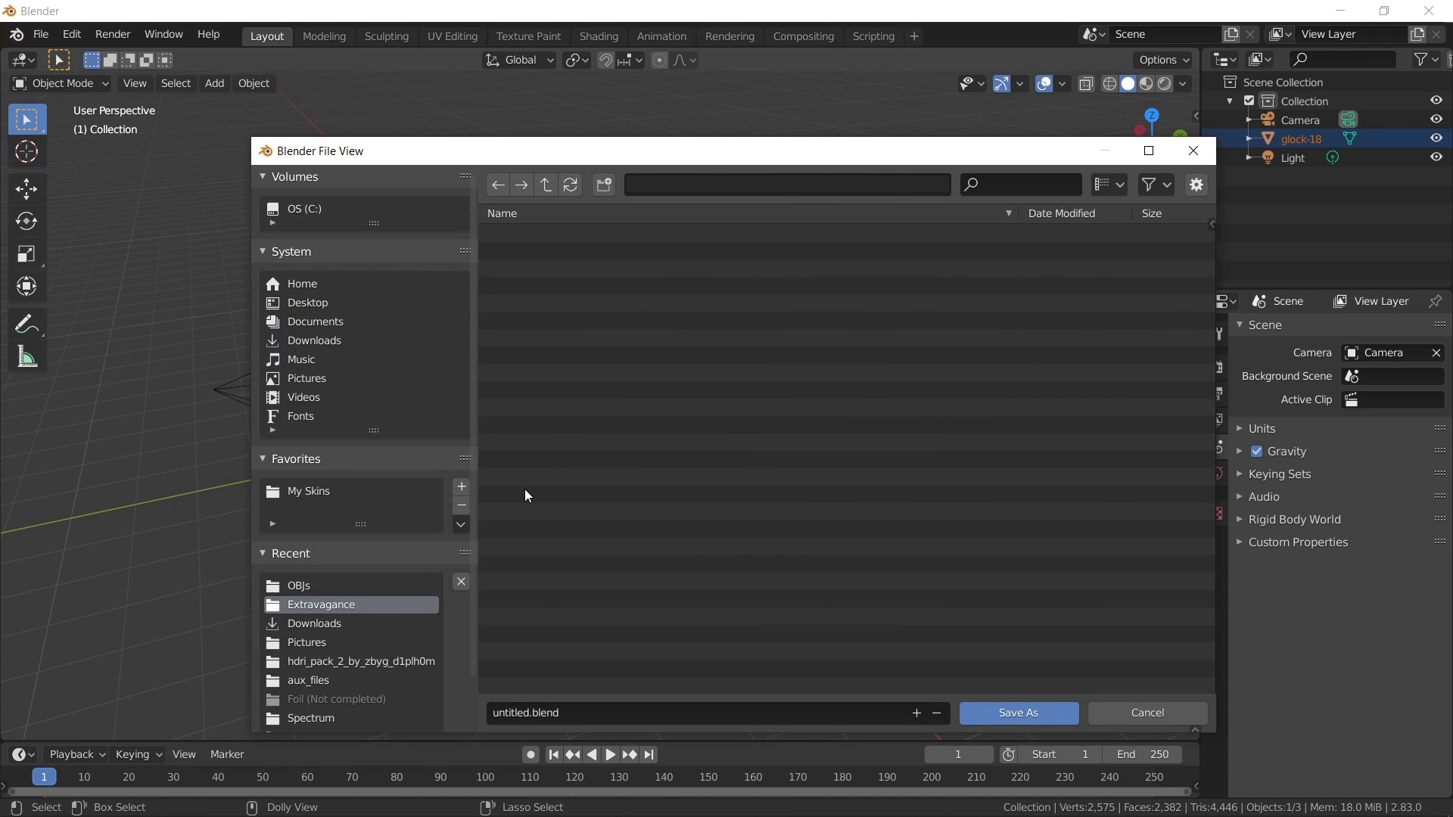
left_click(535, 713)
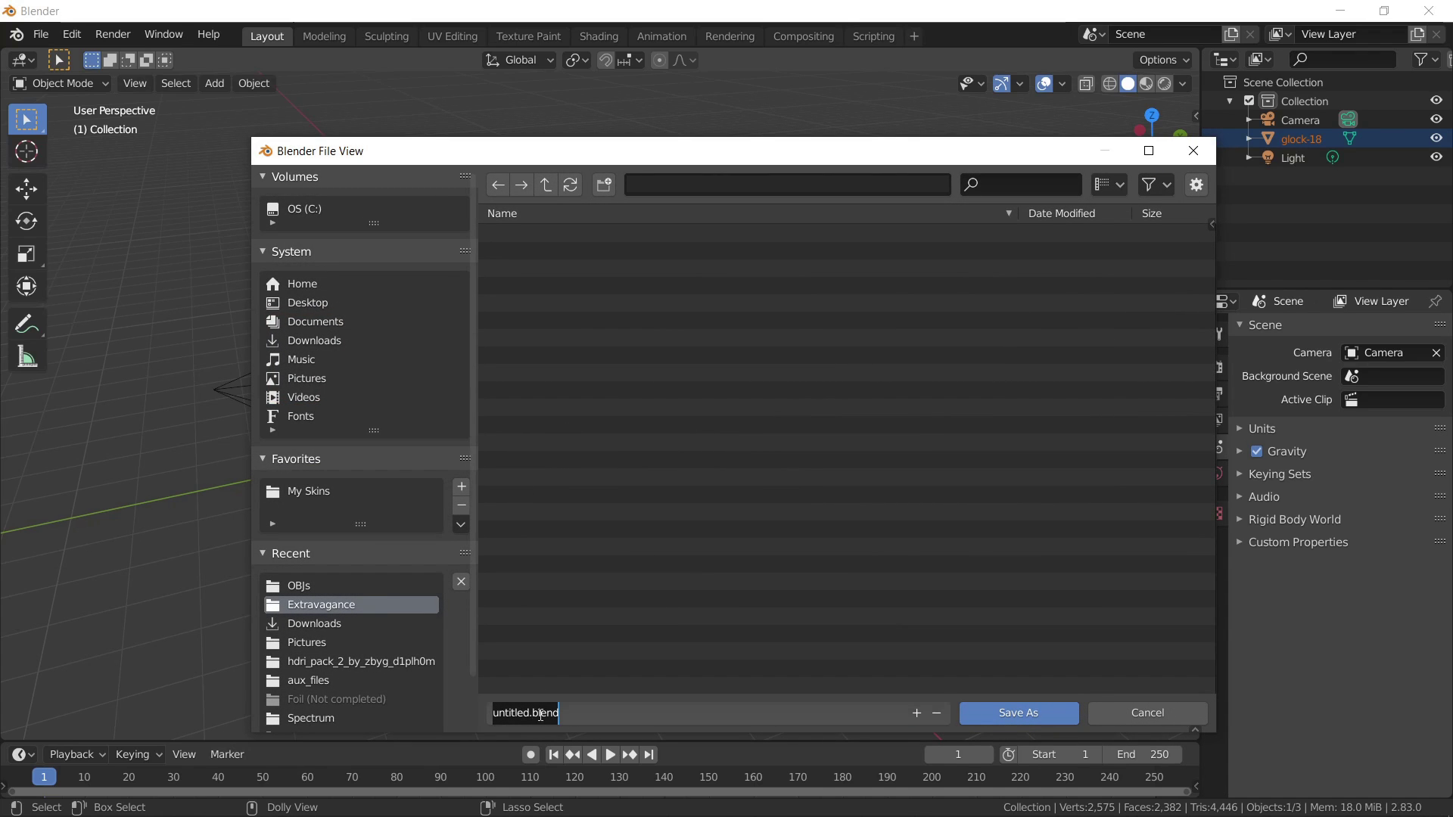
type("glock_ex")
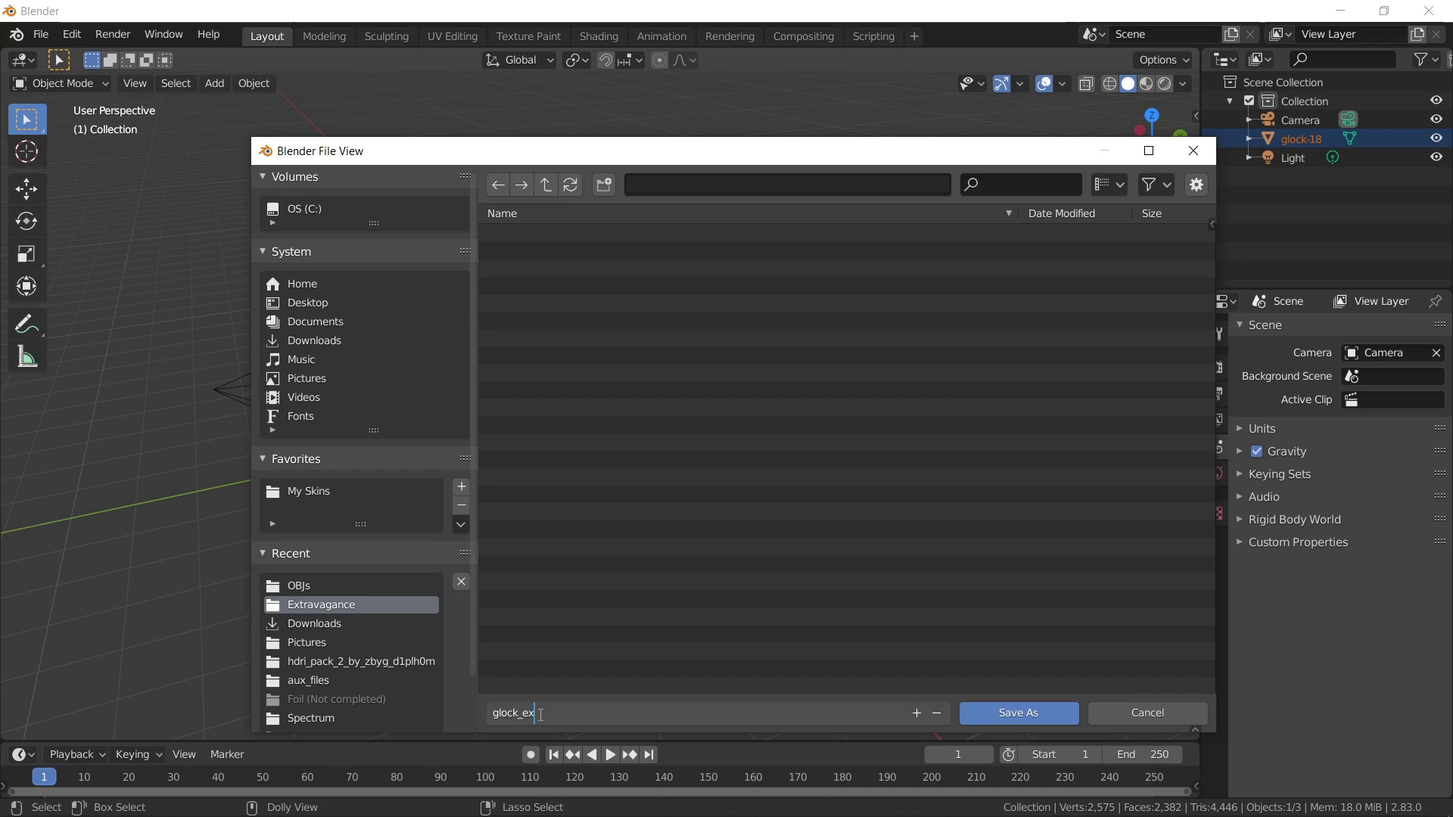
type("travagance")
key("Return")
left_click(1007, 713)
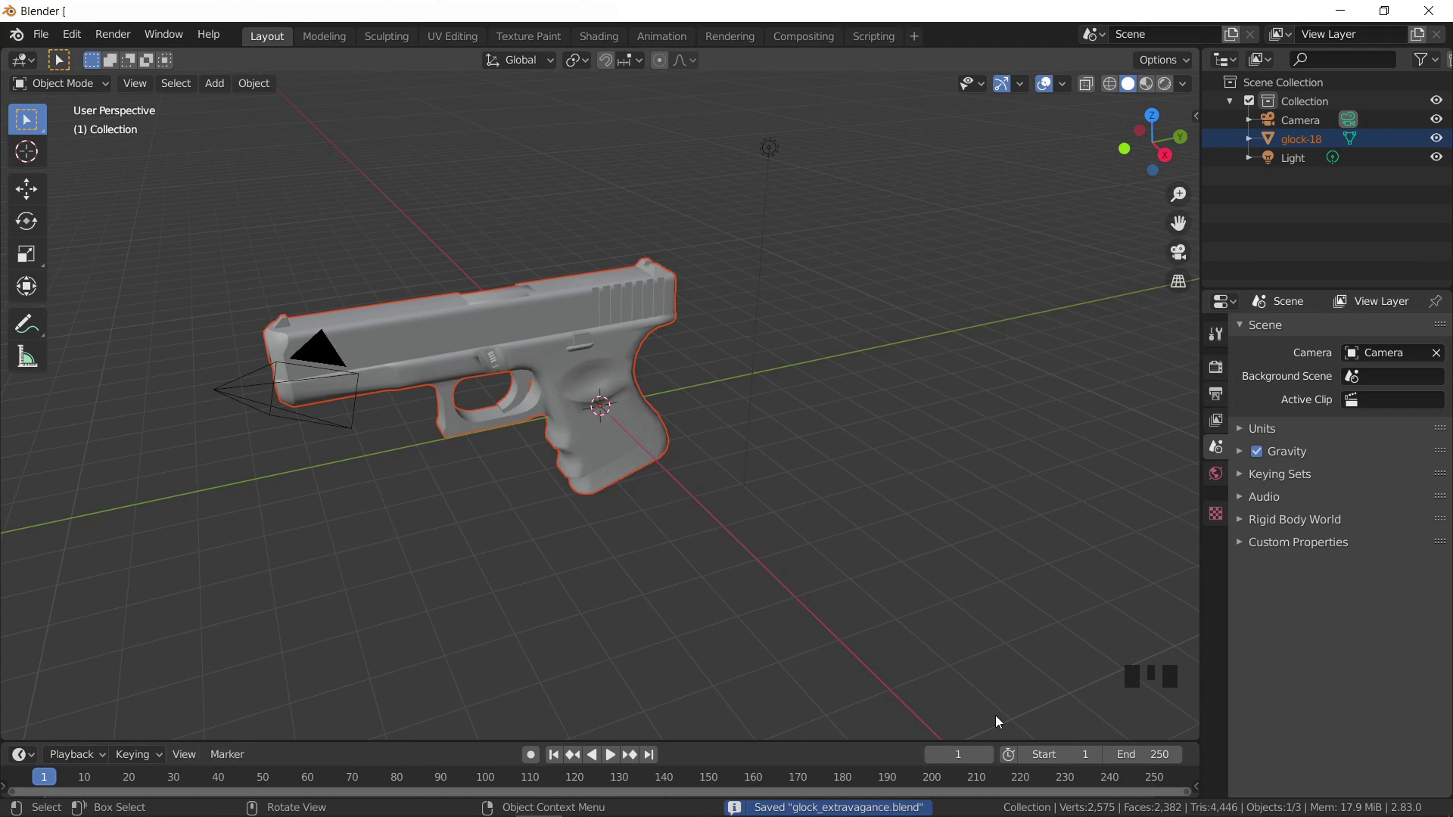
- Select the glock-18, enter Edit Mode with face select, clear the selection, and pick the linked slide faces
key("ctrl+alt+s")
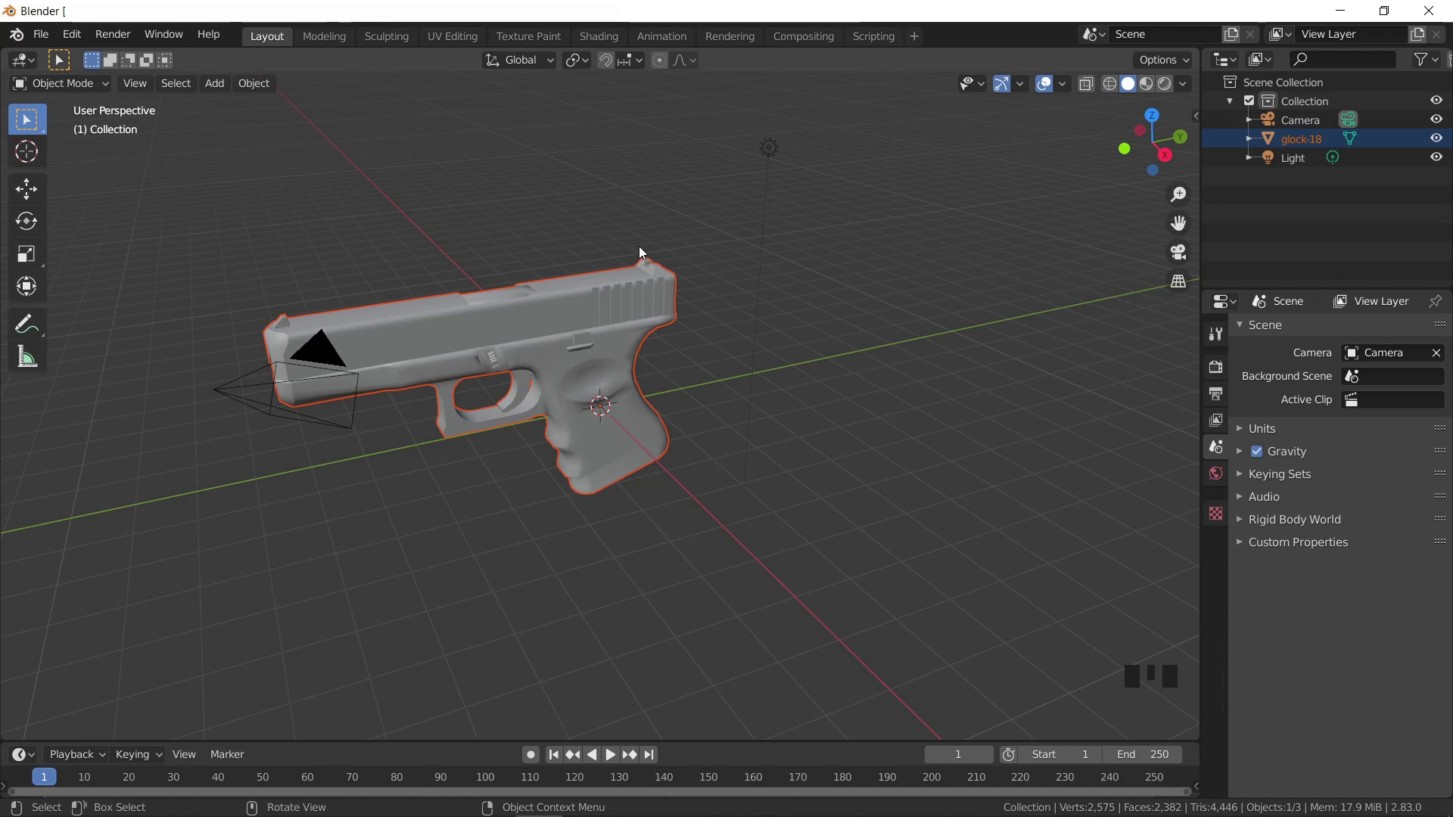
left_click(619, 288)
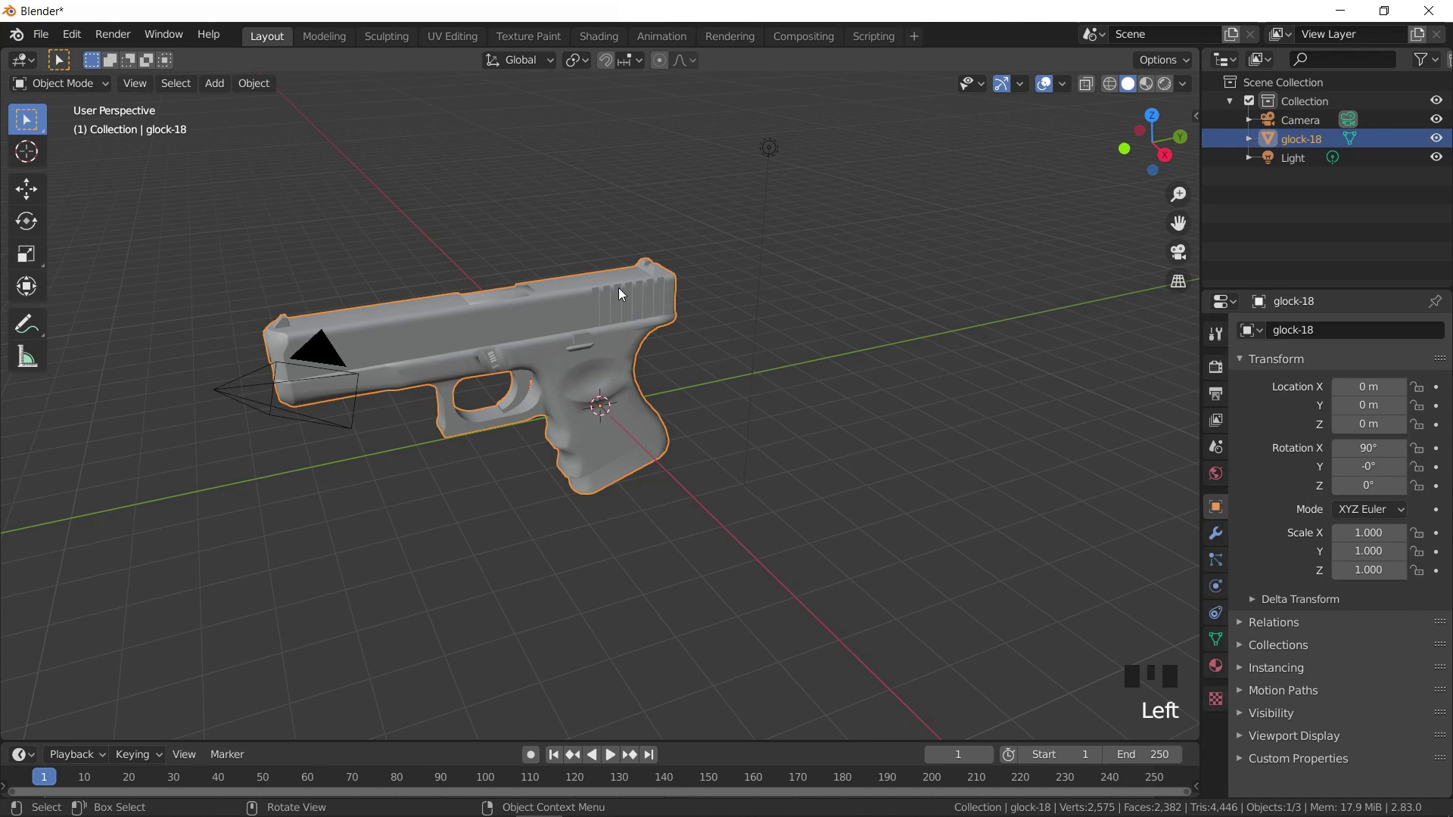
key("Tab")
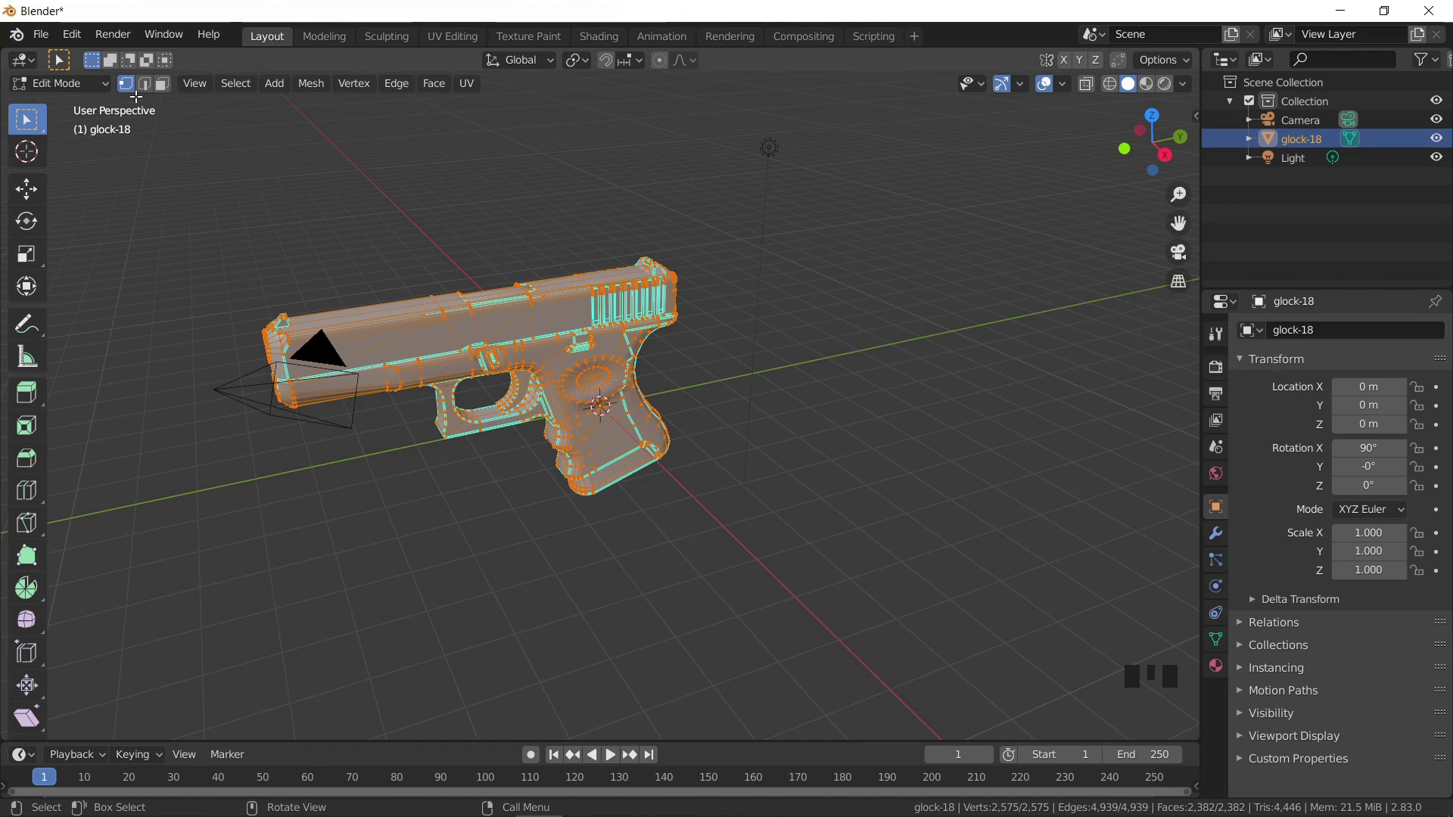
left_click(162, 87)
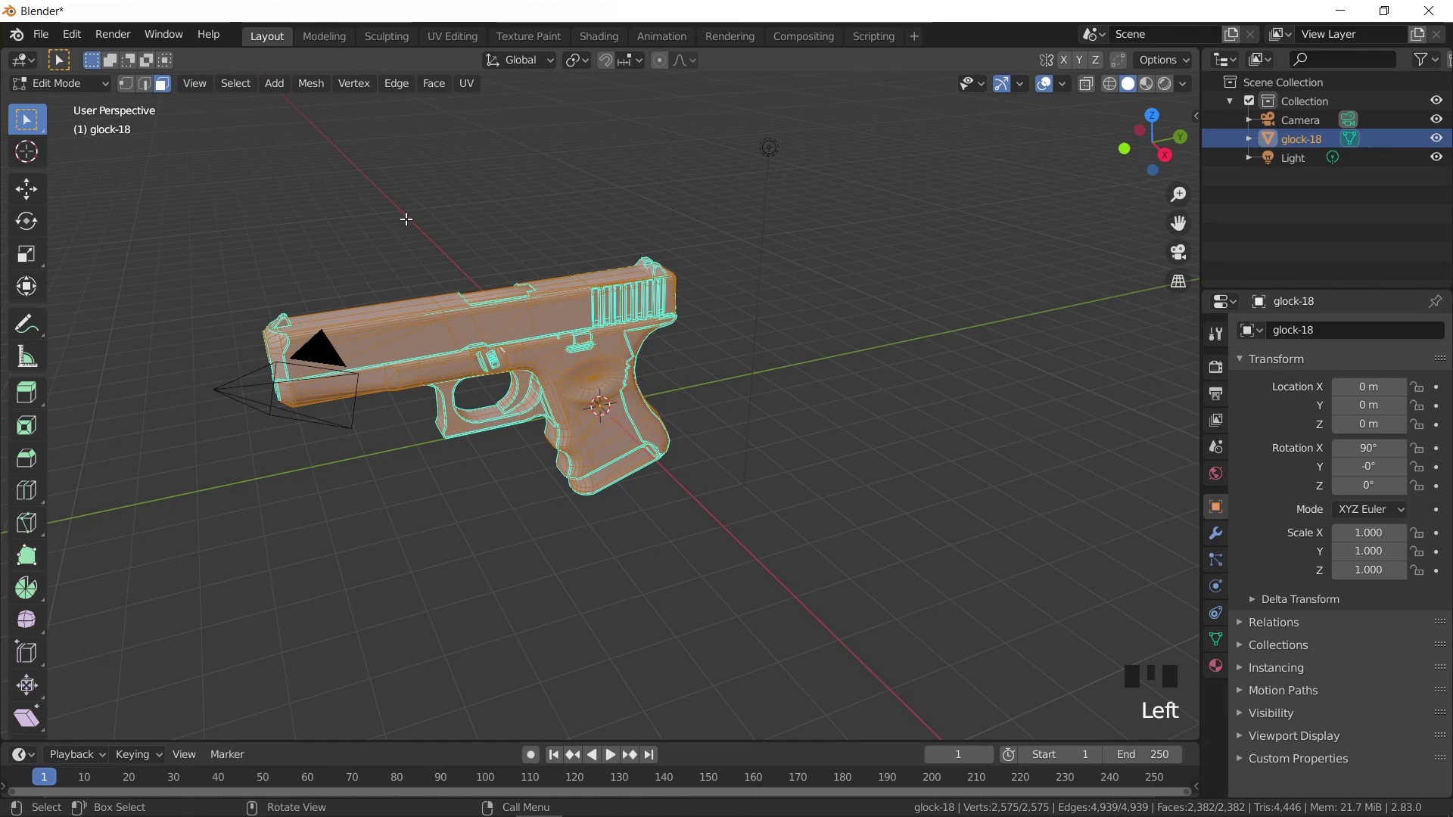
left_click(452, 225)
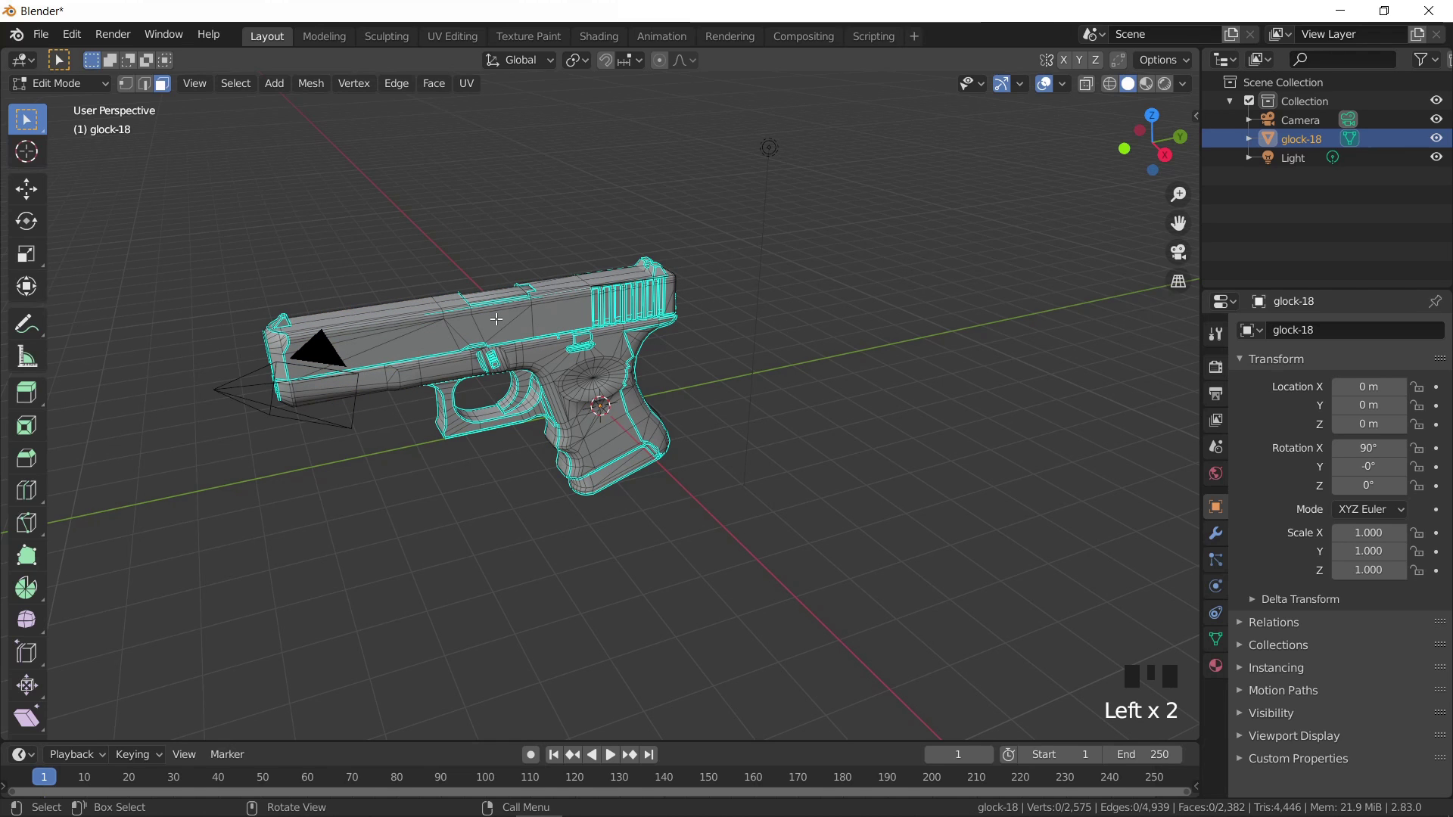
key("l")
- Add the front sight to the slide selection with select linked
middle_click_drag(495, 318, 438, 393)
scroll(468, 377, "up", 2)
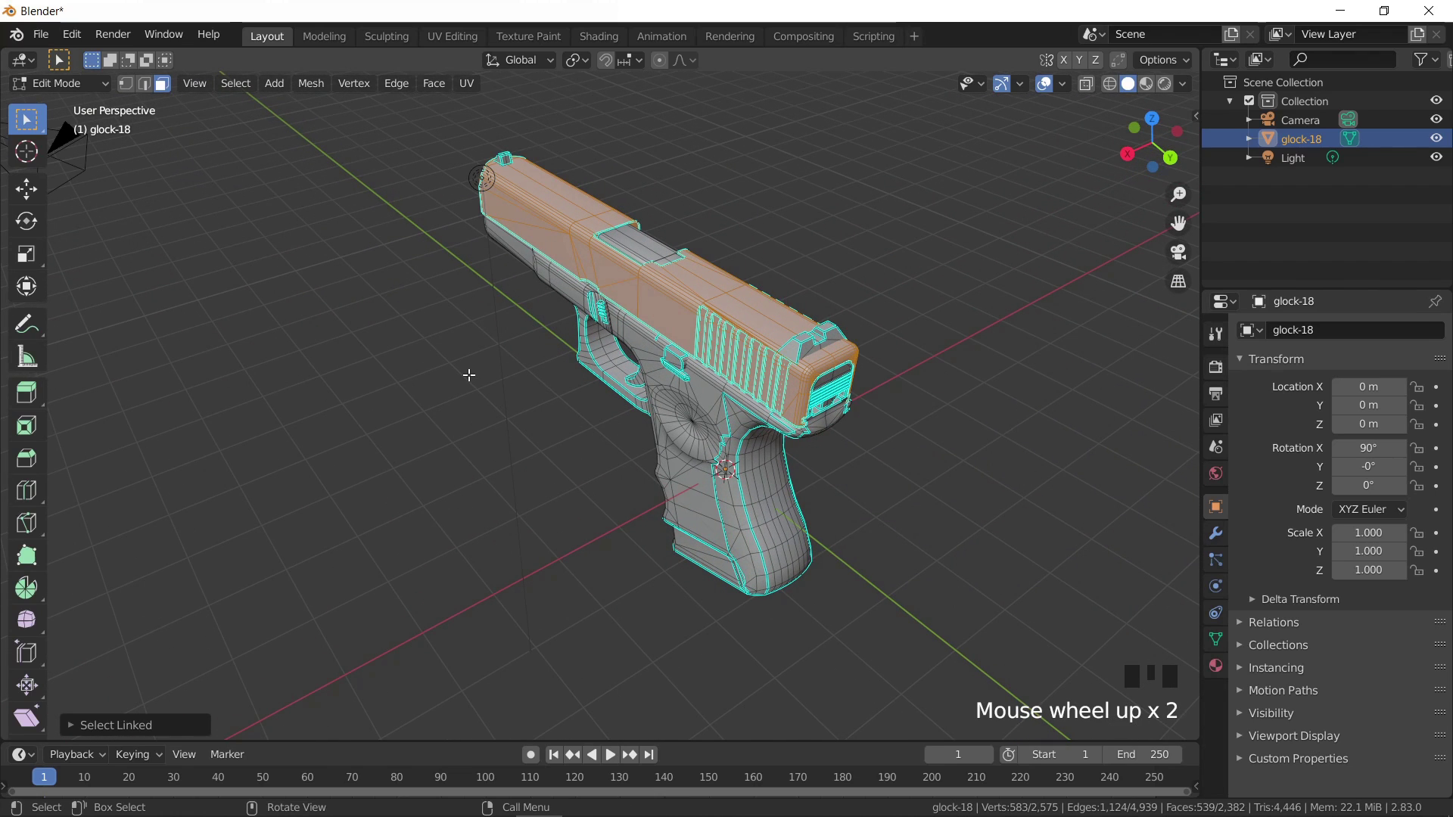
middle_click_drag(469, 375, 628, 359)
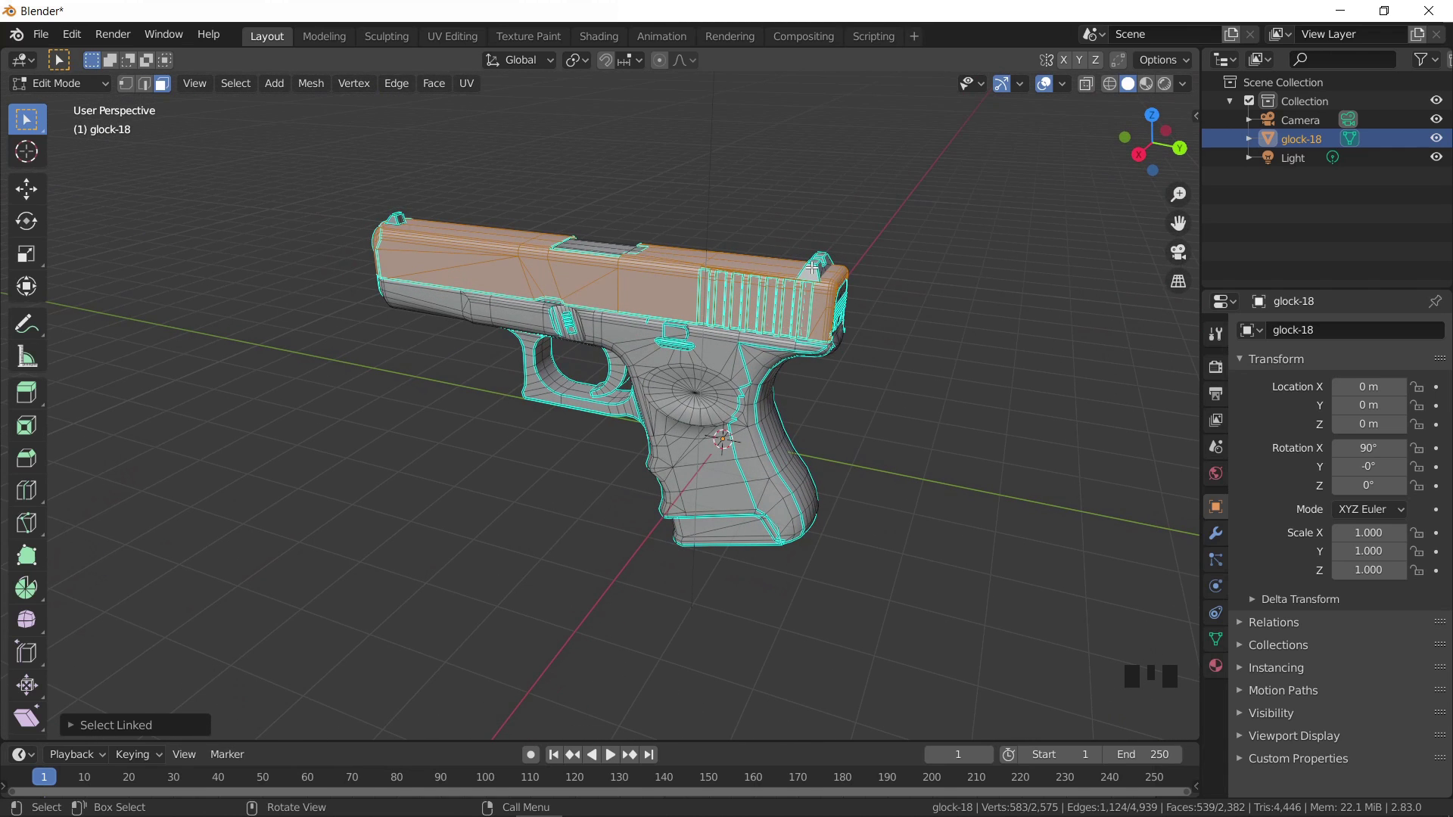
middle_click_drag(812, 269, 818, 317)
scroll(817, 318, "up", 3)
middle_click_drag(480, 327, 504, 384, "shift")
key("l")
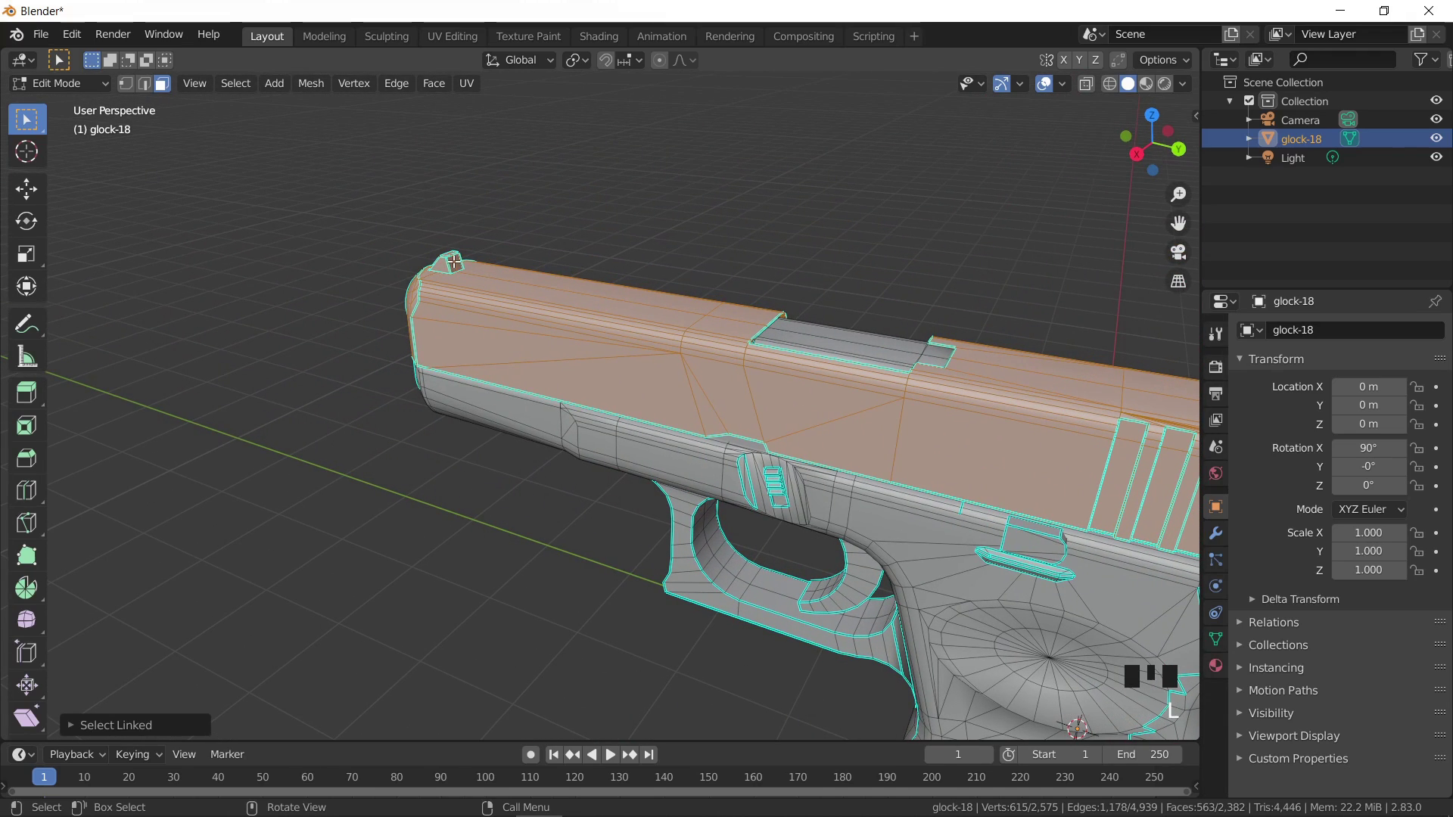
- Add the rear serration strips to the slide selection
middle_click_drag(455, 261, 583, 333, "shift")
scroll(551, 343, "up", 3)
key("l")
key("l")
key("l")
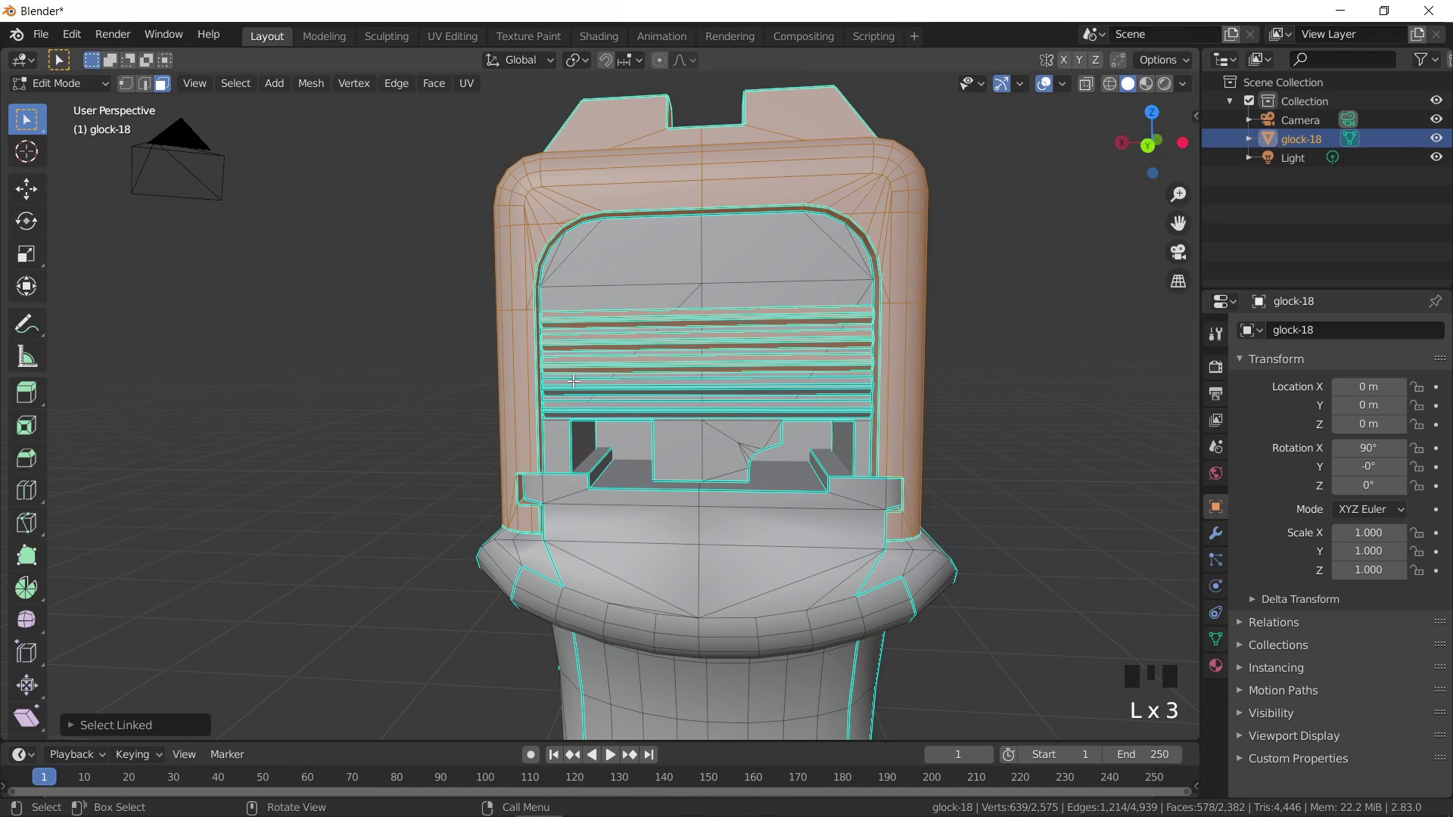
key("l")
key("l")
middle_click_drag(557, 409, 674, 394)
key("l")
key("l")
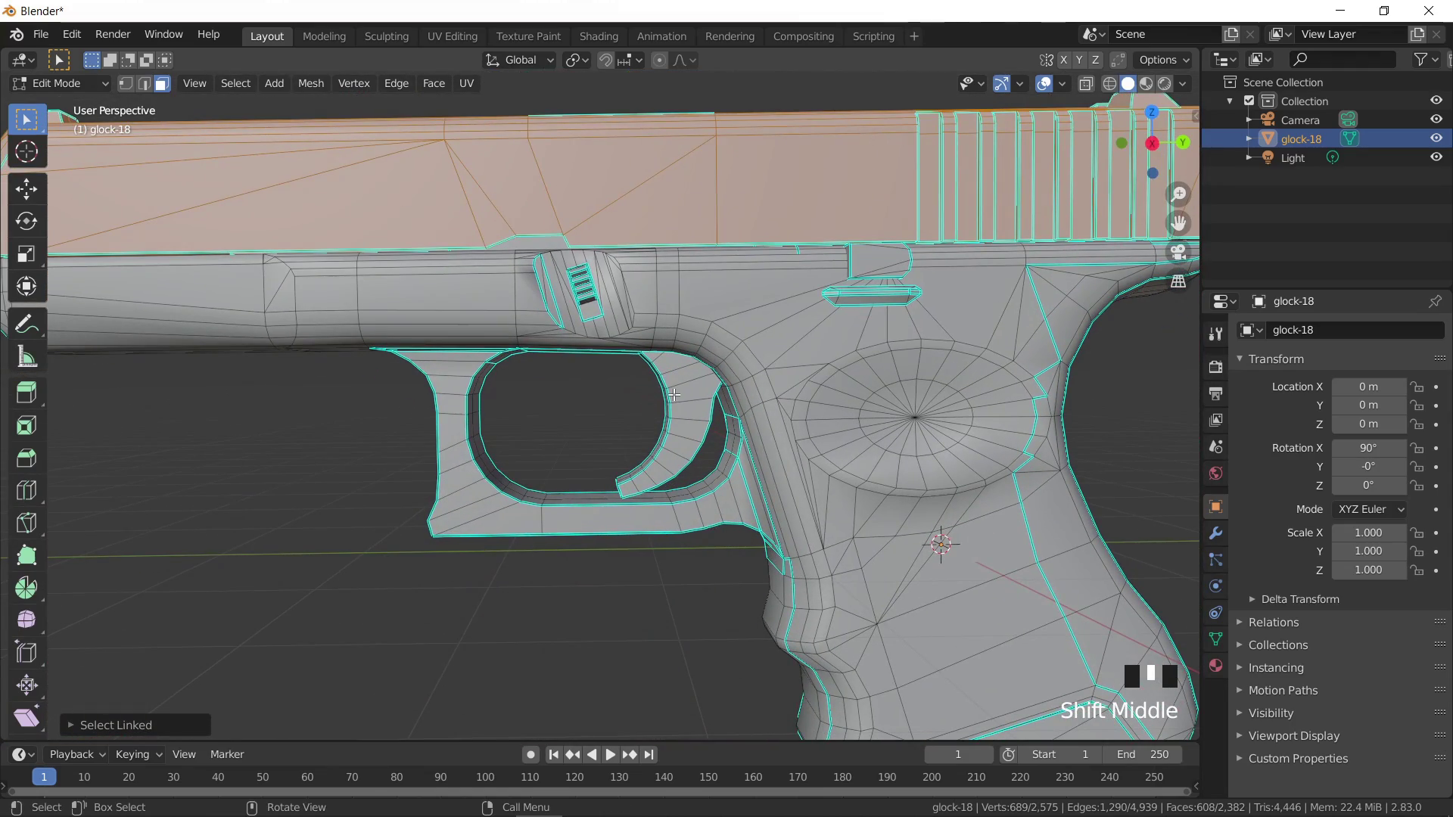
- Add the trigger faces, then deselect each serration groove face on the first side of the slide
key("l")
middle_click_drag(674, 394, 562, 352, "shift")
scroll(562, 352, "up", 1)
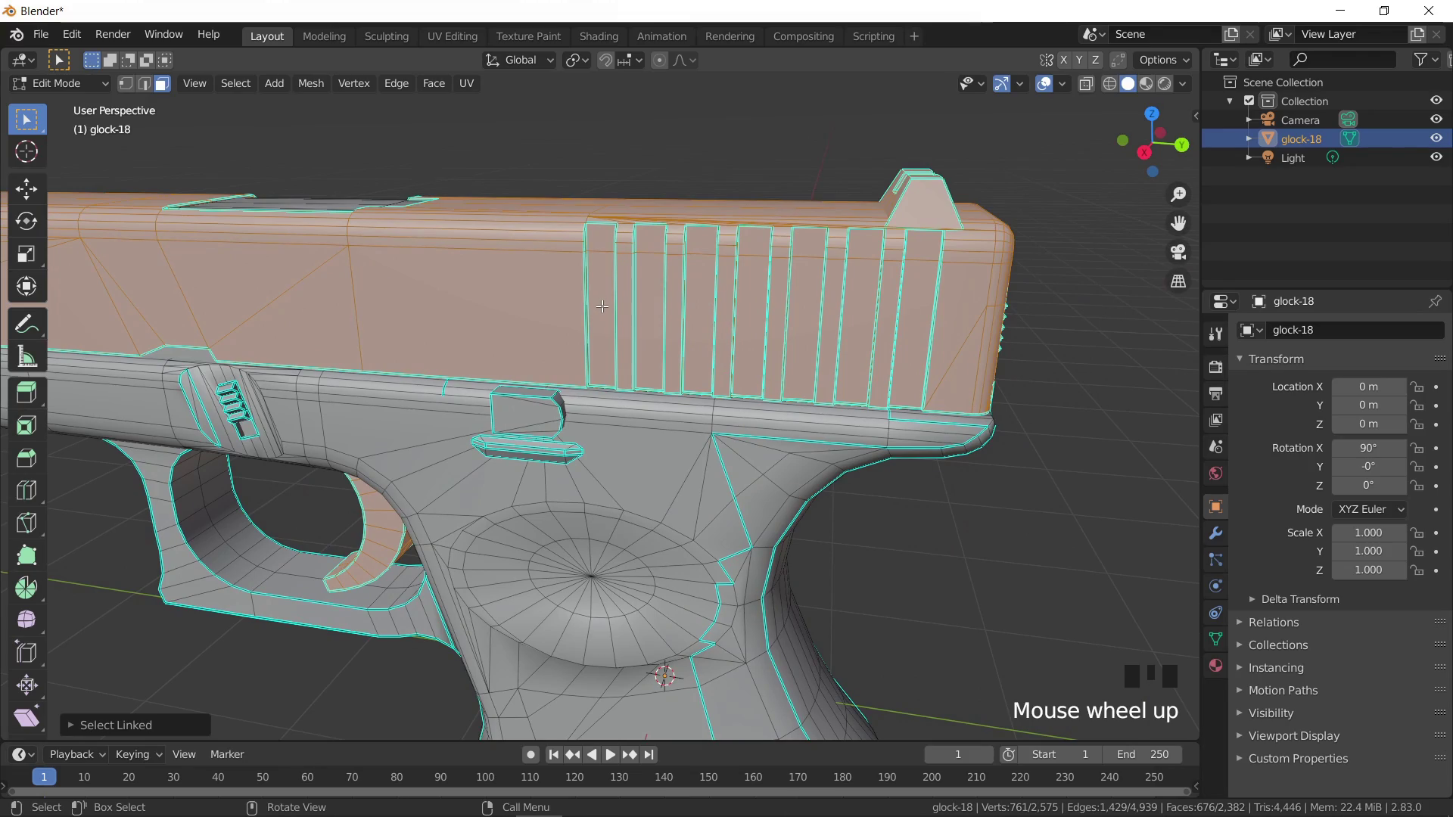
mouse_move(609, 340)
middle_mouse_down()
mouse_move(727, 326)
mouse_move(627, 346)
mouse_move(612, 332)
middle_mouse_up()
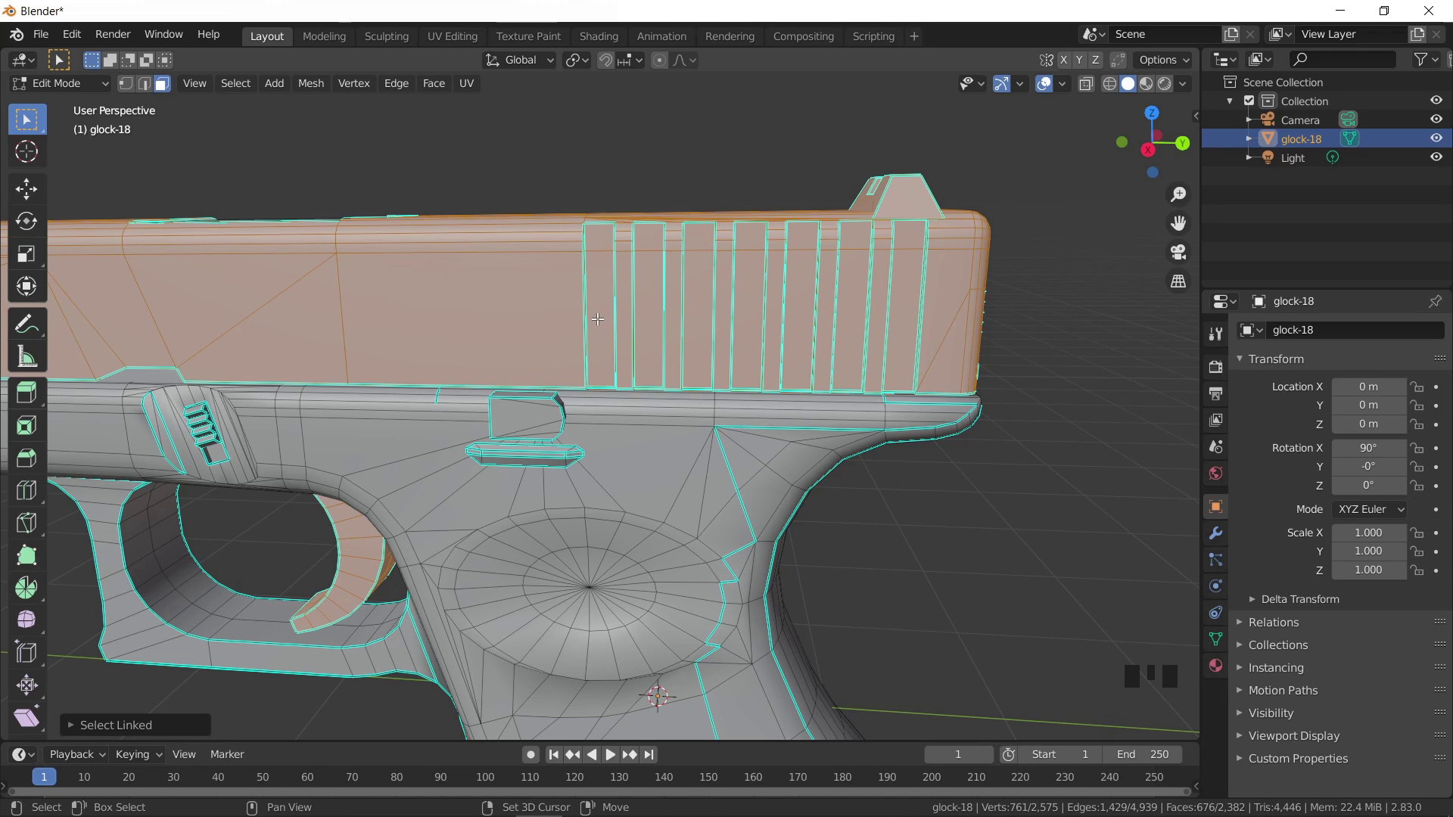
left_click(599, 312, "shift")
left_click(600, 312, "shift")
left_click(650, 237, "shift")
left_click(650, 237, "shift")
left_click(701, 241, "shift")
left_click(701, 241, "shift")
left_click(751, 241, "shift")
left_click(751, 241, "shift")
left_click(801, 265, "shift")
left_click(800, 265, "shift")
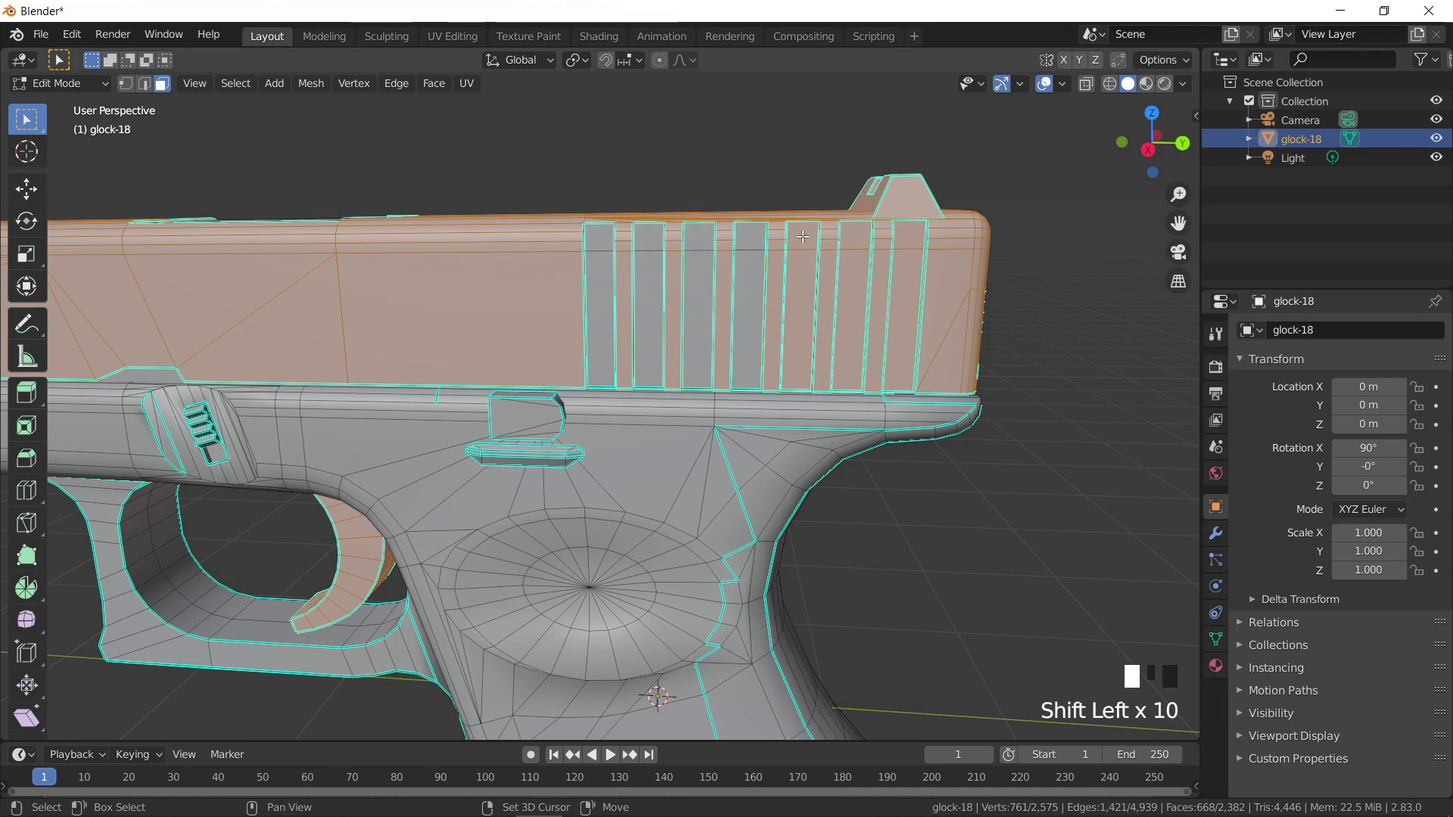
left_click(854, 283, "shift")
left_click(854, 283, "shift")
left_click(859, 240, "shift")
left_click(858, 241, "shift")
left_click(904, 274, "shift")
left_click(899, 241, "shift")
- Deselect the serration groove faces on the slide's other side, leaving 648 faces selected
middle_click_drag(900, 241, 610, 282)
left_click(610, 282, "shift")
left_click(610, 282, "shift")
left_click(554, 272, "shift")
left_click(513, 277, "shift")
left_click(493, 225, "shift")
left_click(493, 225, "shift")
left_click(421, 238, "shift")
left_click(420, 238, "shift")
left_click(362, 226, "shift")
left_click(362, 226, "shift")
left_click(362, 226, "shift")
left_click(289, 234, "shift")
left_click(228, 281, "shift")
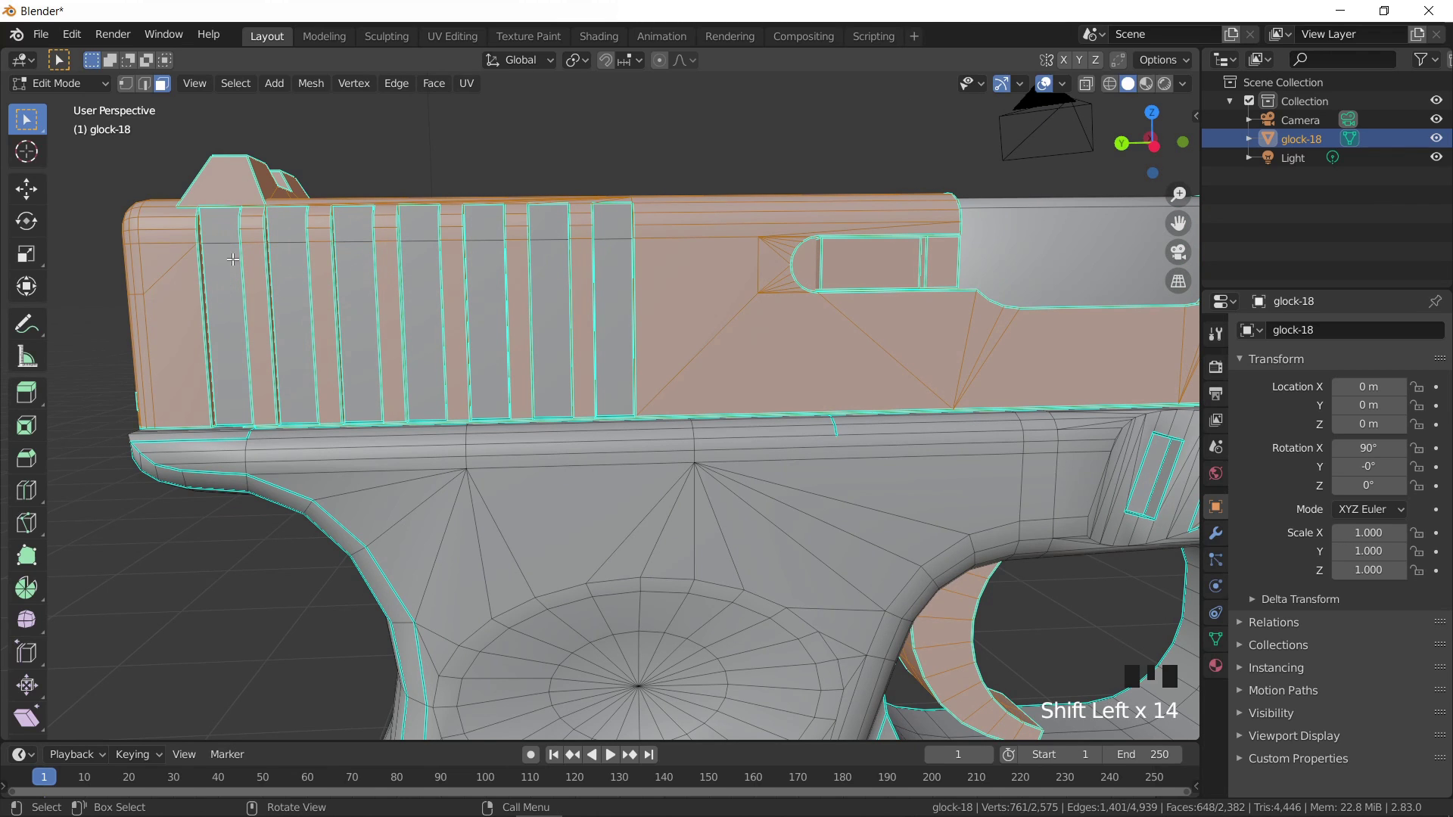
middle_click_drag(227, 228, 566, 412)
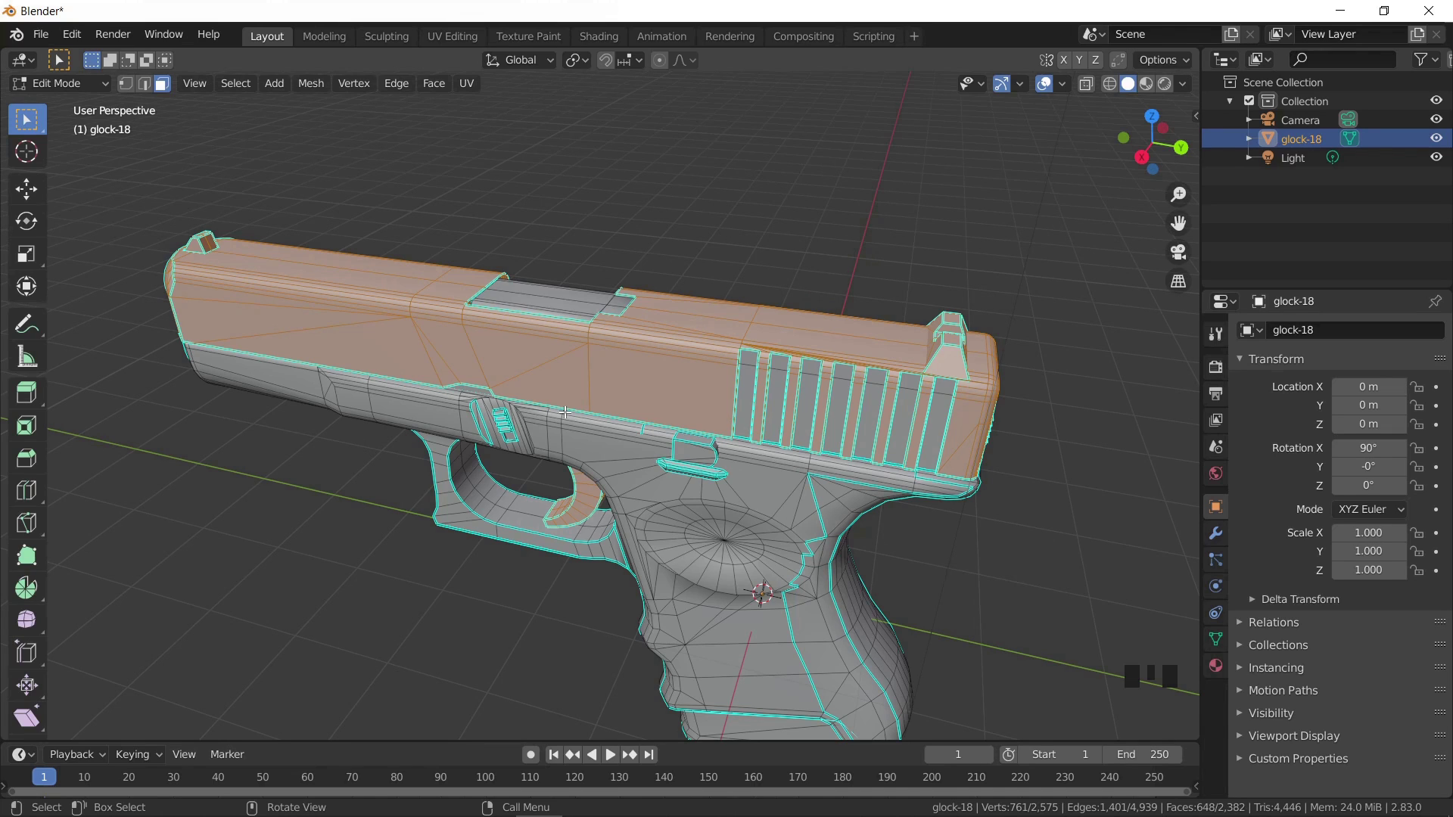
- Separate the selected slide faces into glock-18.001 and rename that object Gold
key("p")
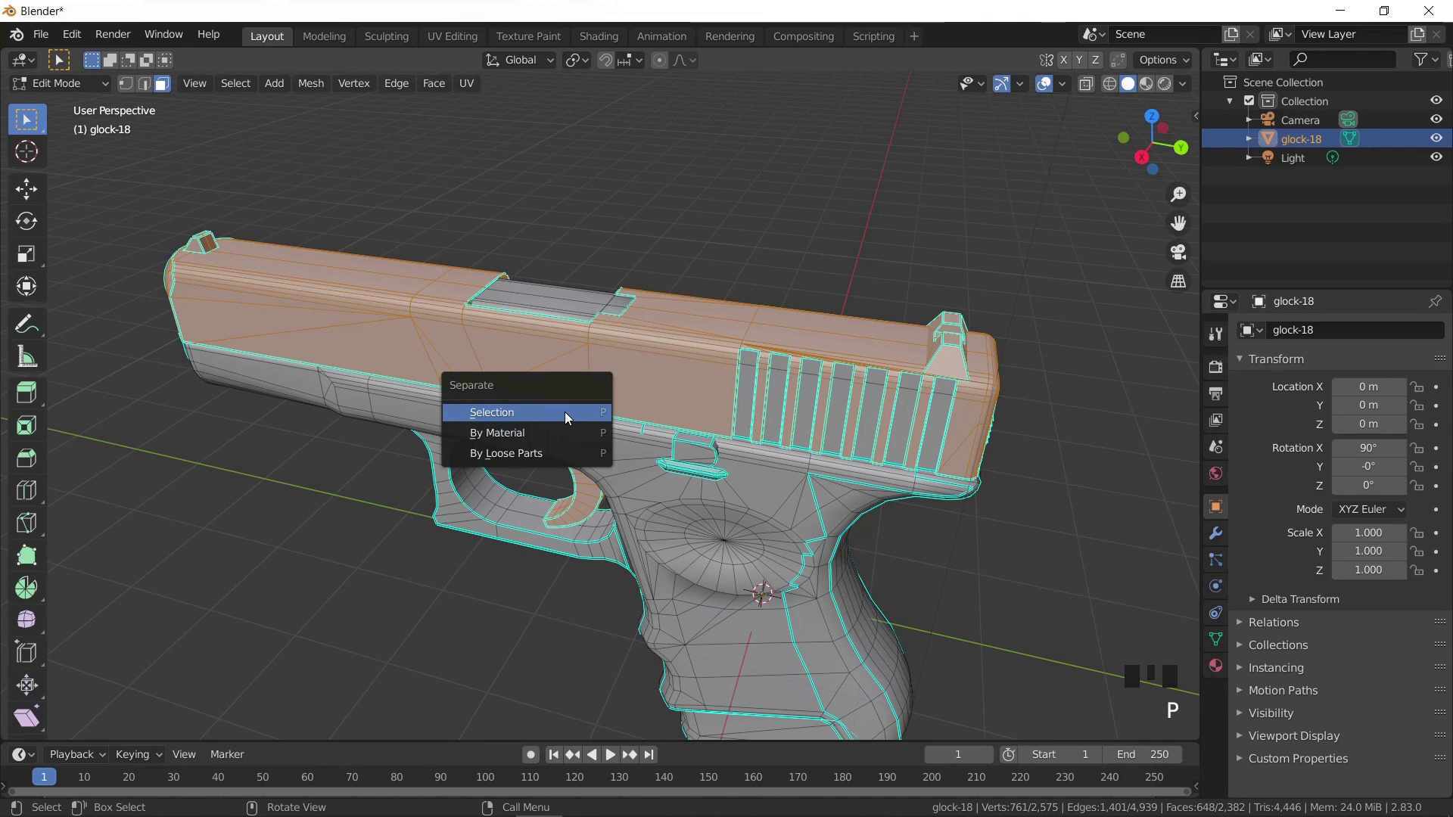
left_click(564, 412)
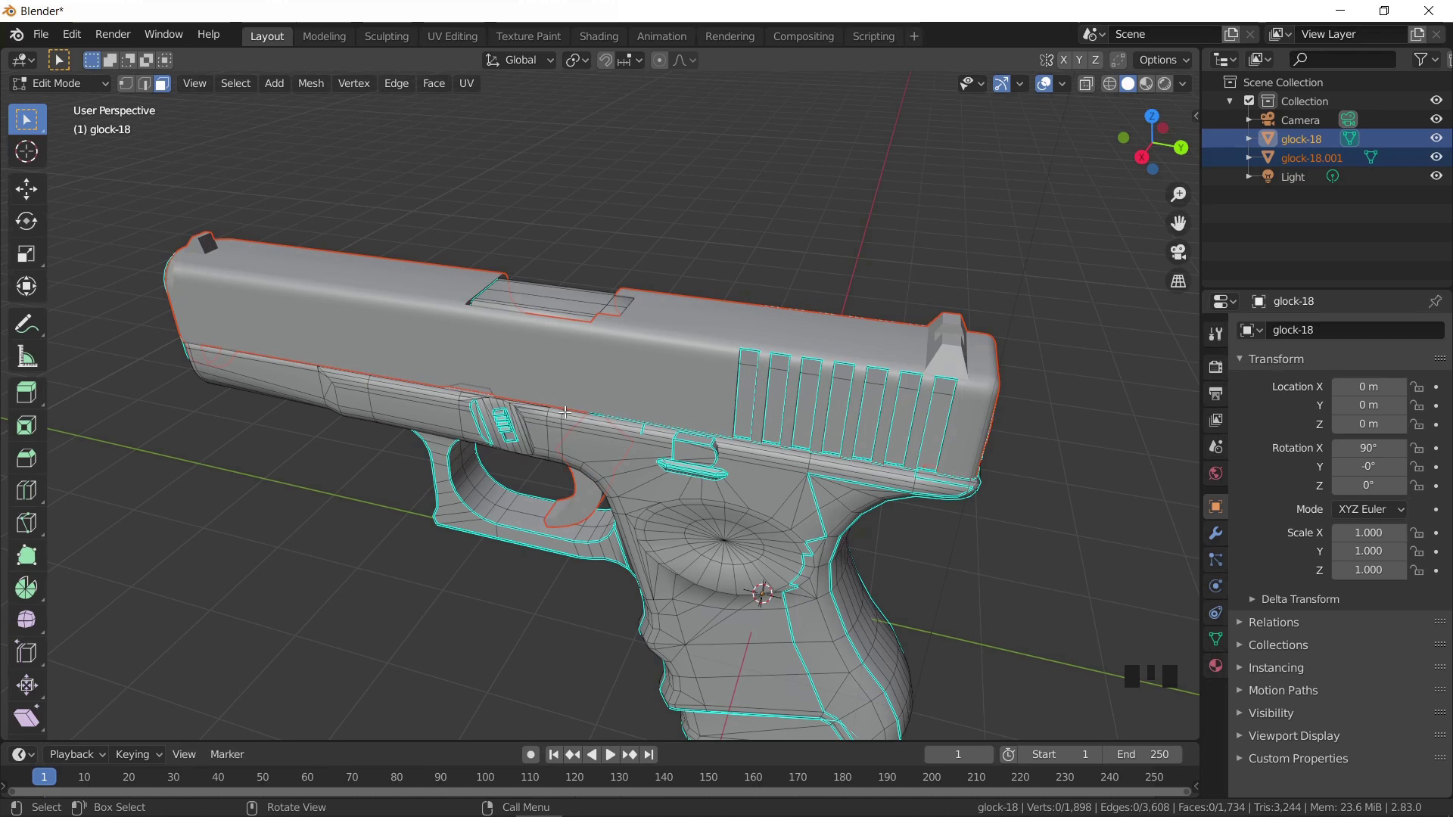
key("Tab")
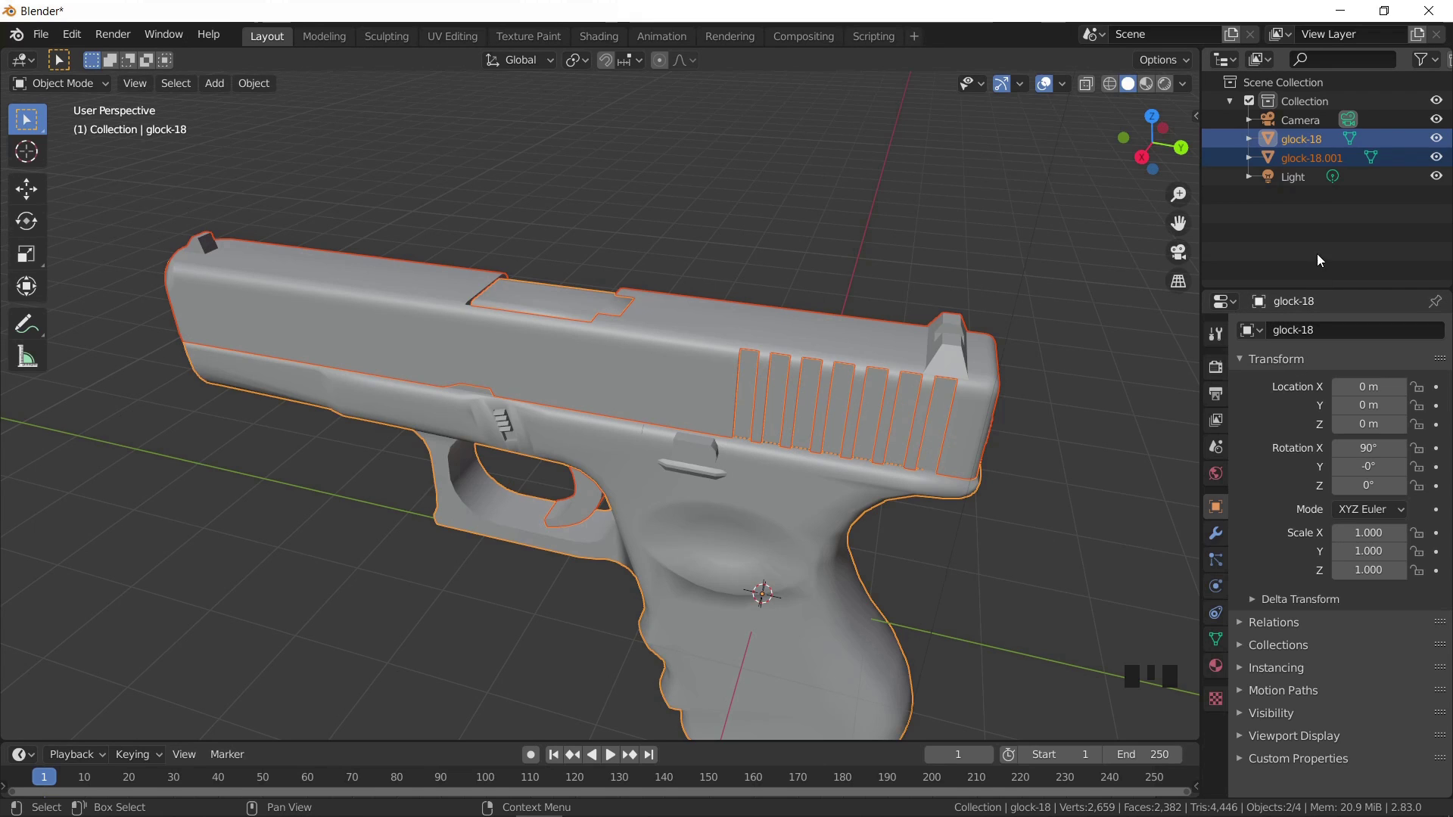
left_click(1314, 157)
key("F2")
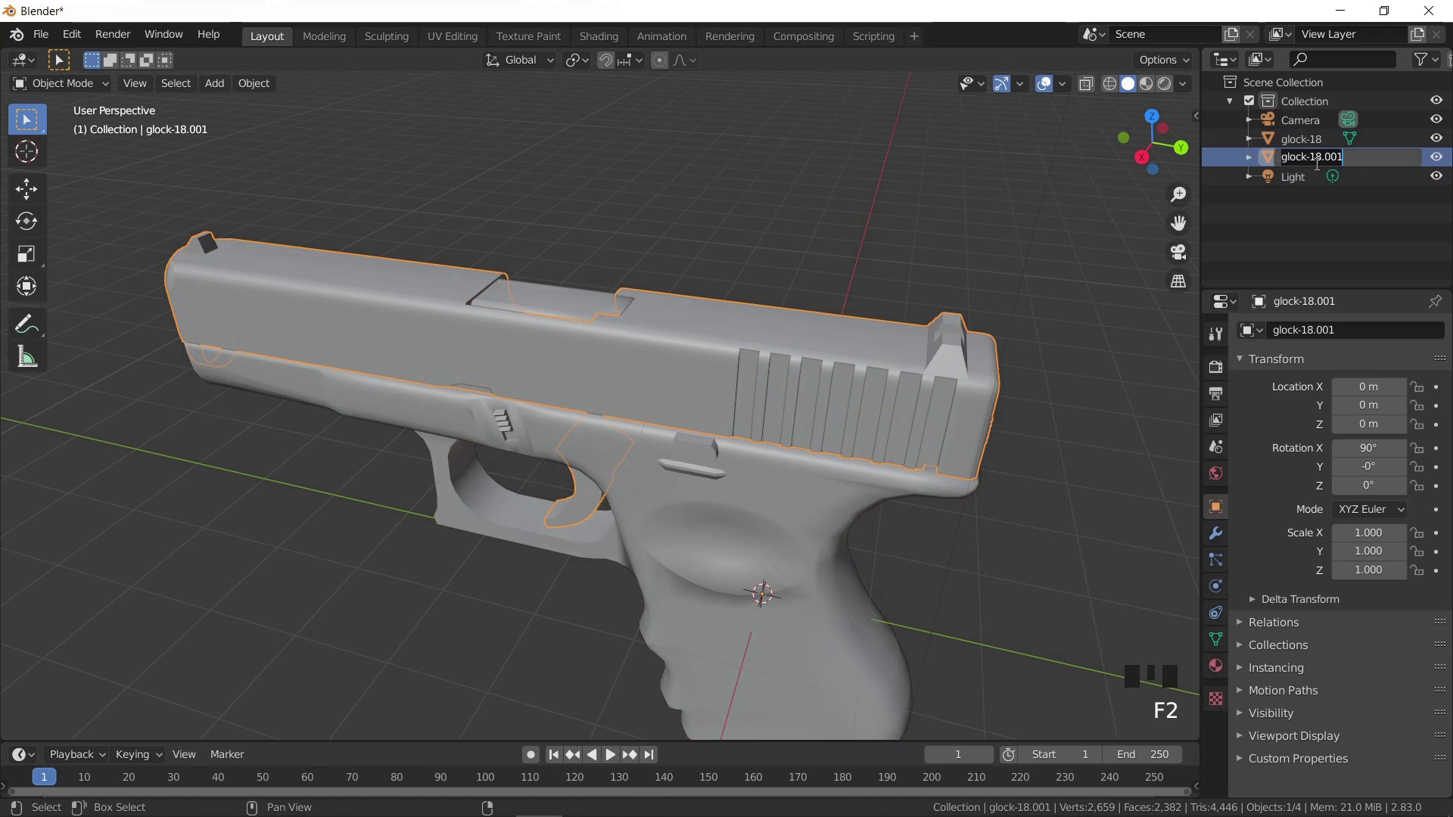
type("Gold")
key("Return")
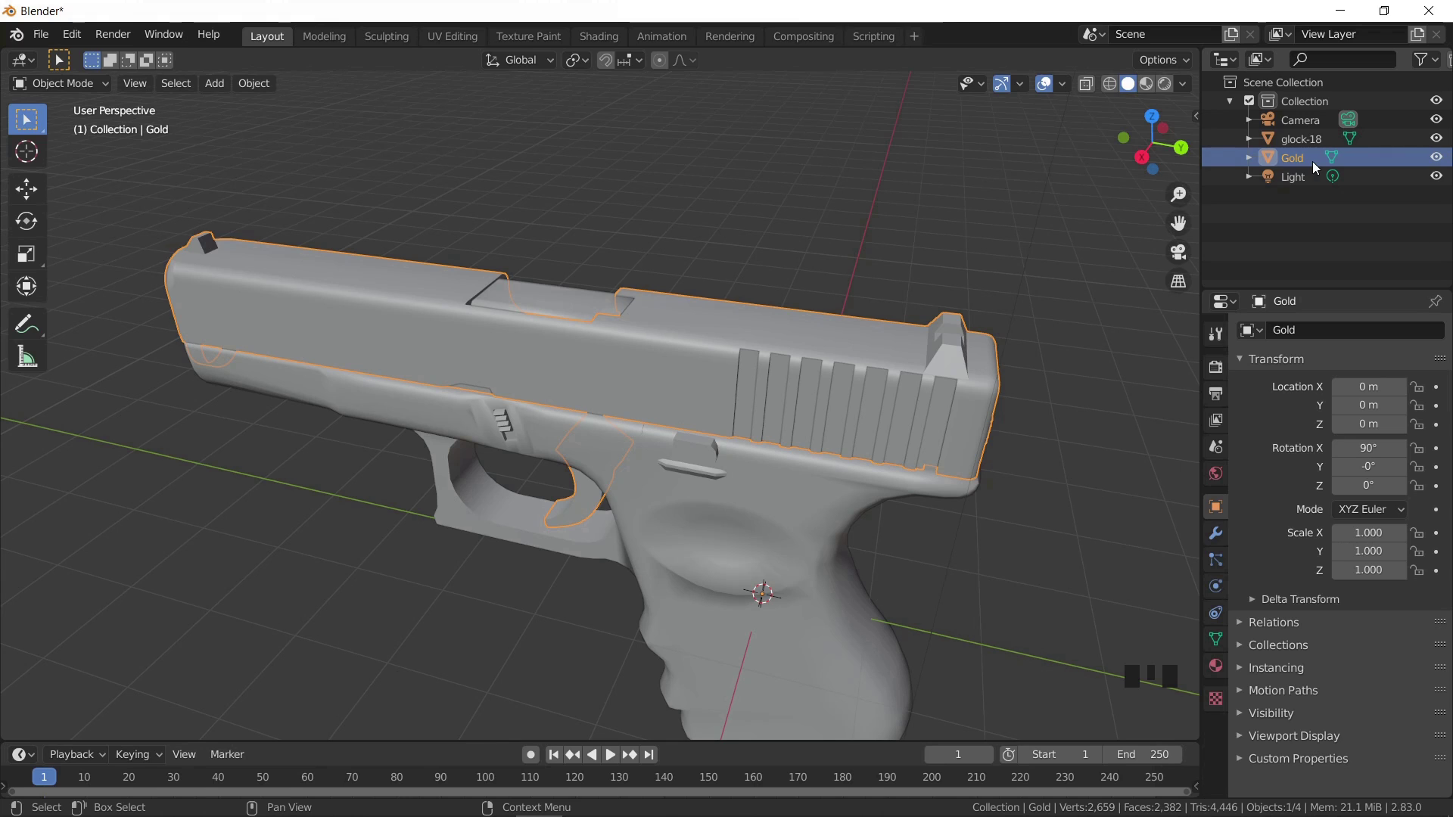
- Move the Gold slide along Y to -32.938 m, away from the pistol
left_click(675, 360)
left_click(675, 360)
left_click(675, 360)
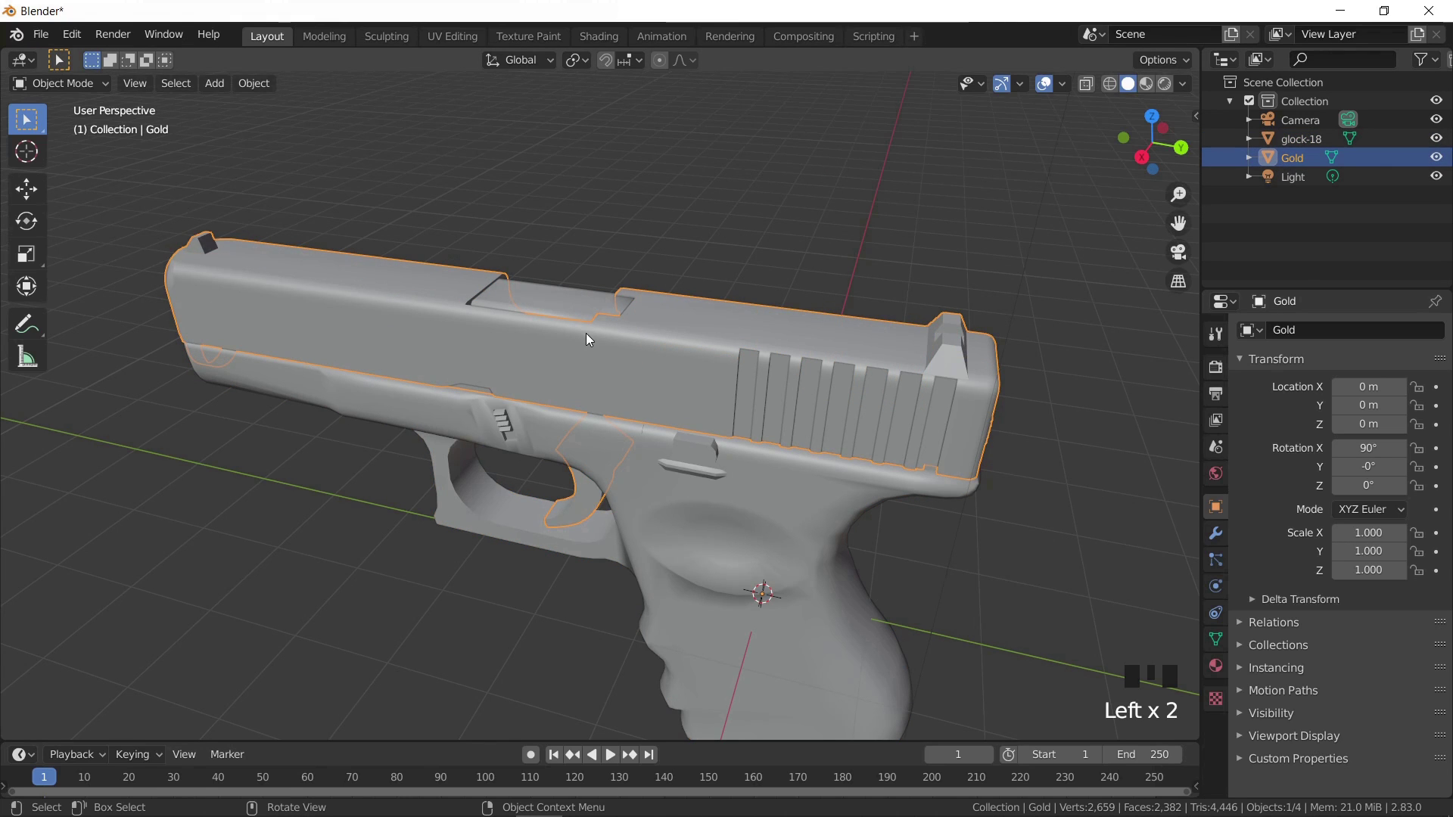
scroll(588, 337, "down", 4)
middle_click_drag(501, 372, 822, 427, "shift")
scroll(813, 429, "down", 3)
key("g")
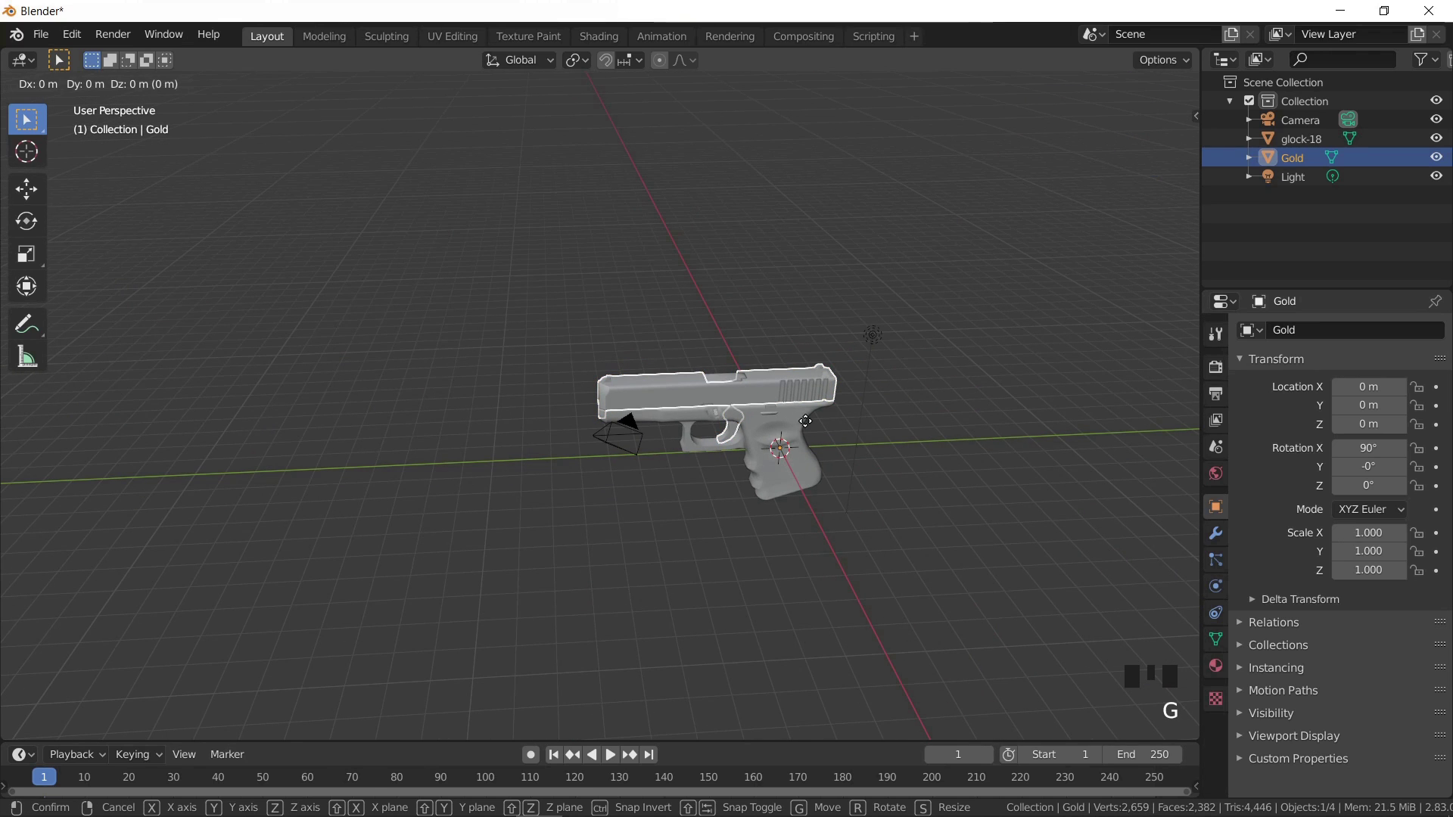
key("y")
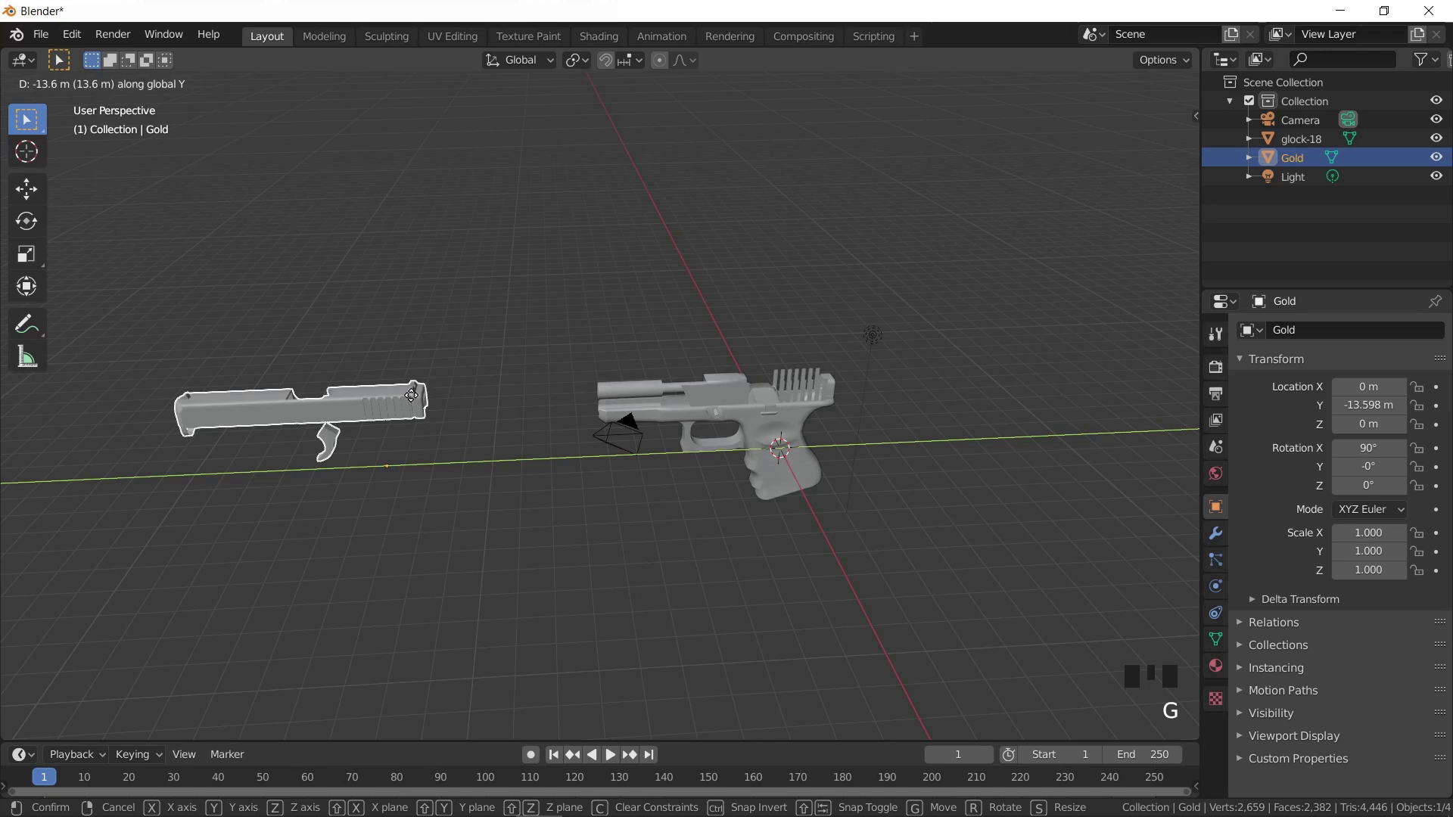
left_click(1005, 402)
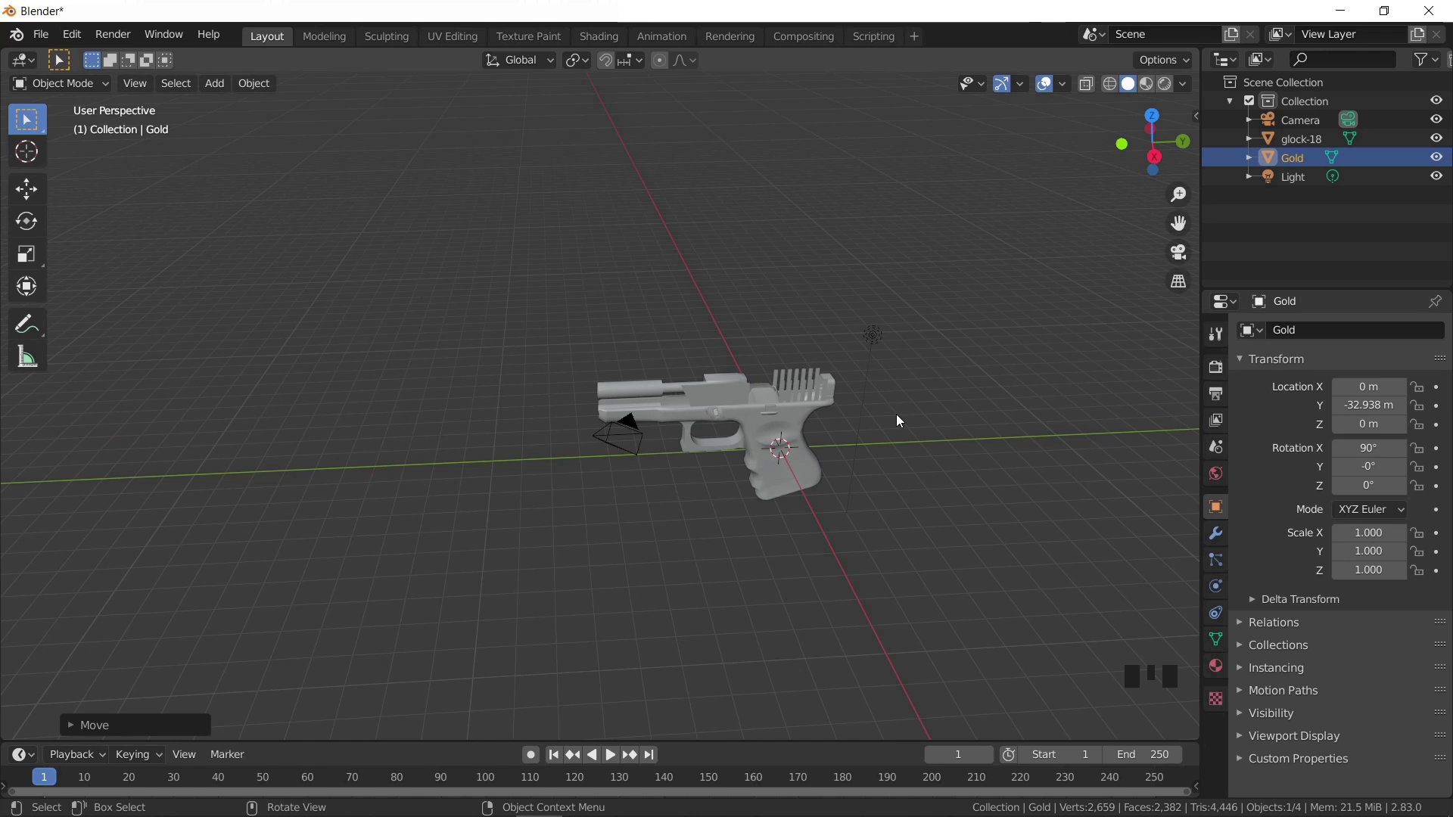
- Select the remaining glock-18 body and orbit to view the frame's underside
scroll(892, 415, "up", 6)
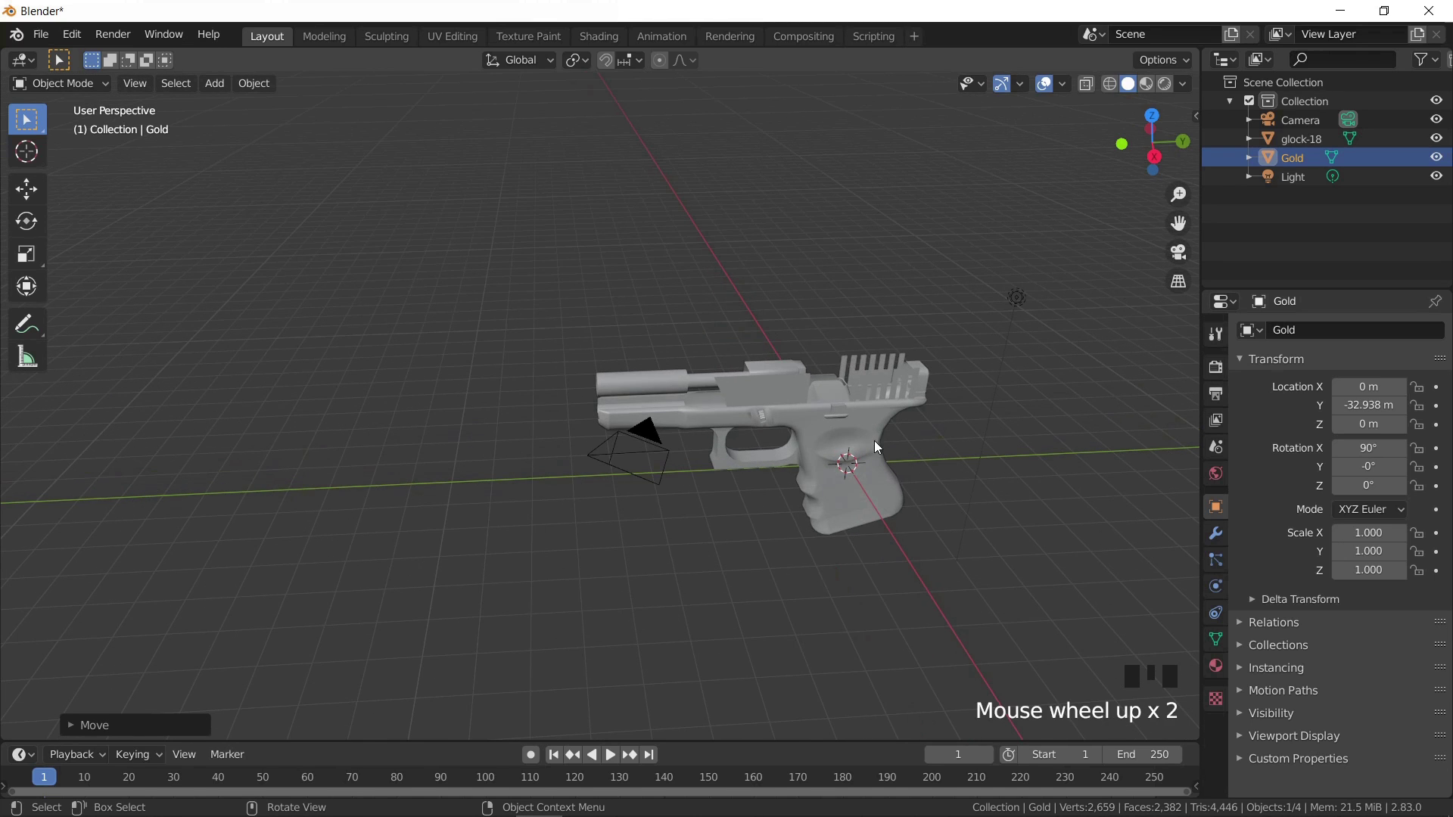
middle_click_drag(859, 439, 412, 477, "shift")
scroll(707, 341, "up", 3)
middle_click_drag(707, 340, 272, 335, "shift")
left_click(587, 347)
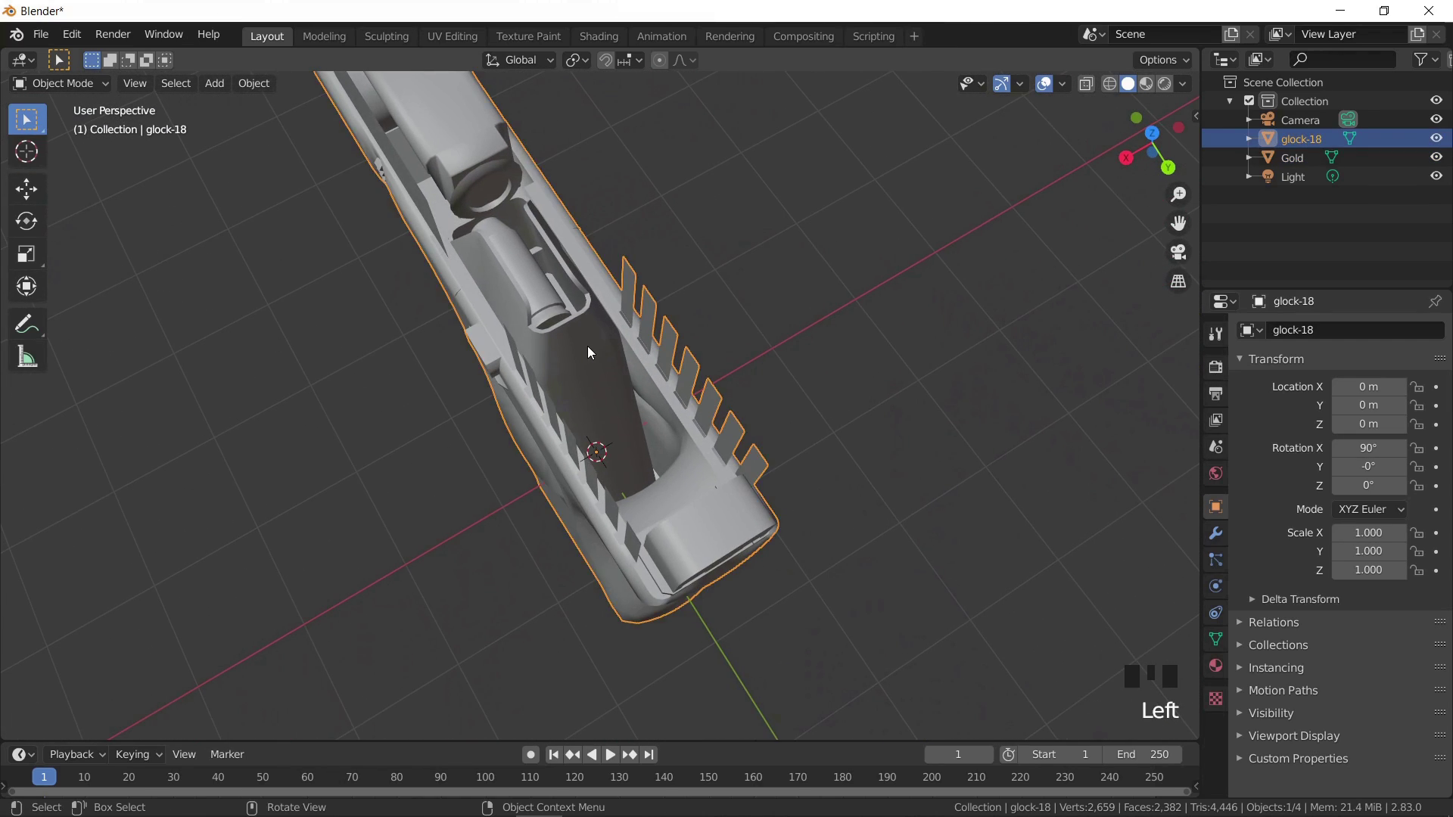
mouse_move(589, 348)
middle_mouse_down()
mouse_move(620, 325)
mouse_move(562, 327)
mouse_move(574, 360)
middle_mouse_up()
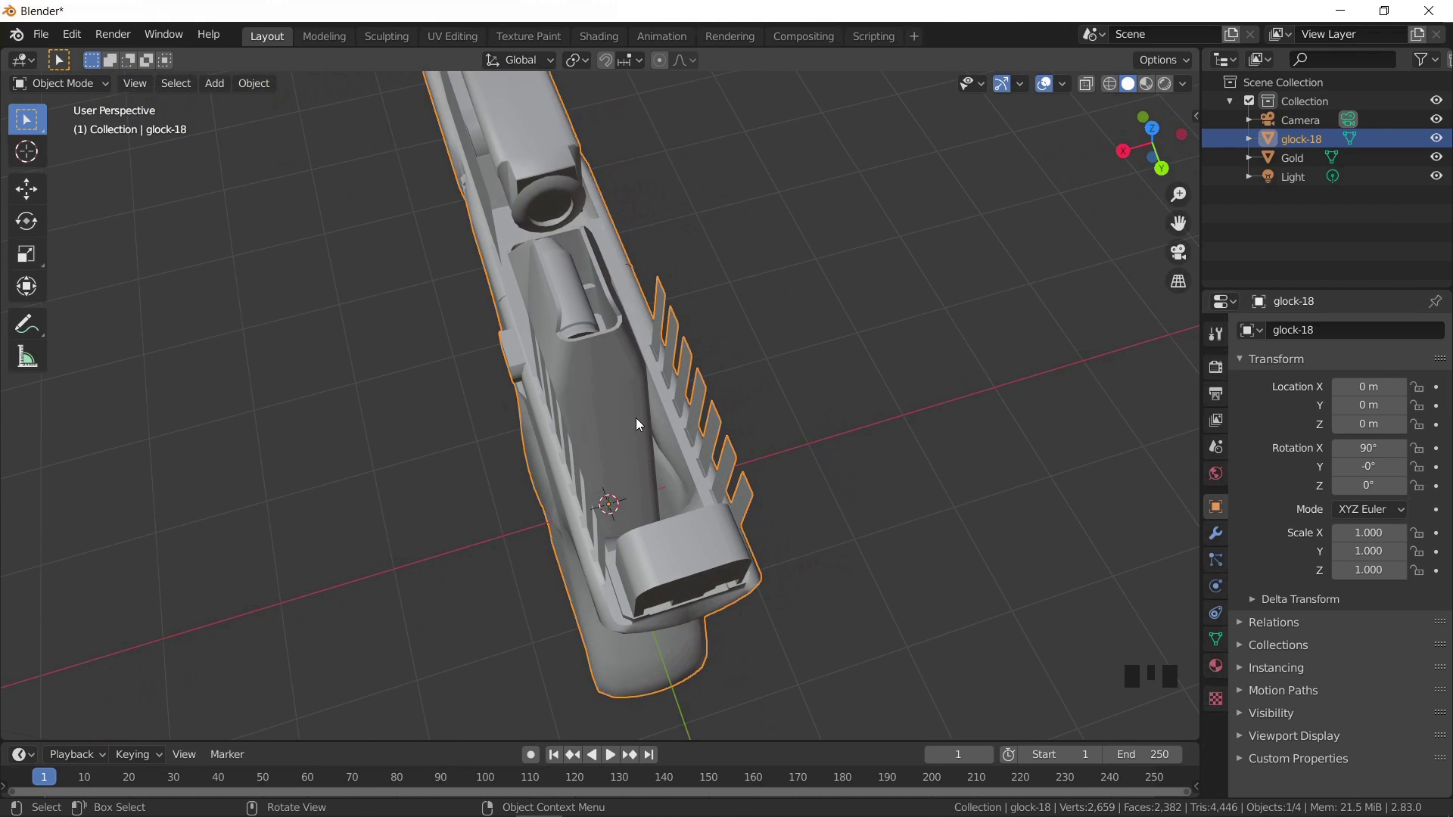
- Select the linked magazine faces and base plate in Edit Mode and separate them into glock-18.001
key("Tab")
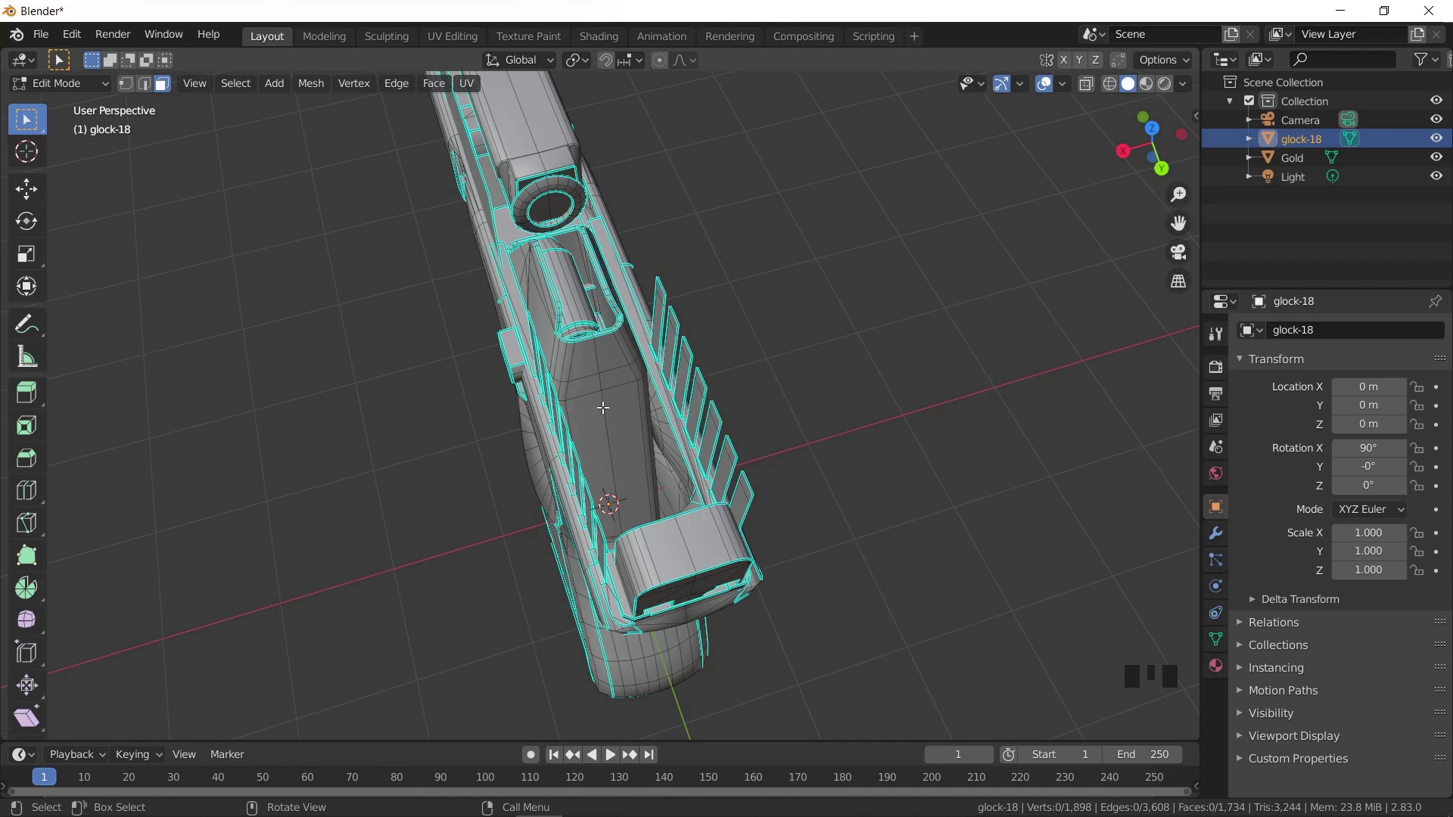
key("l")
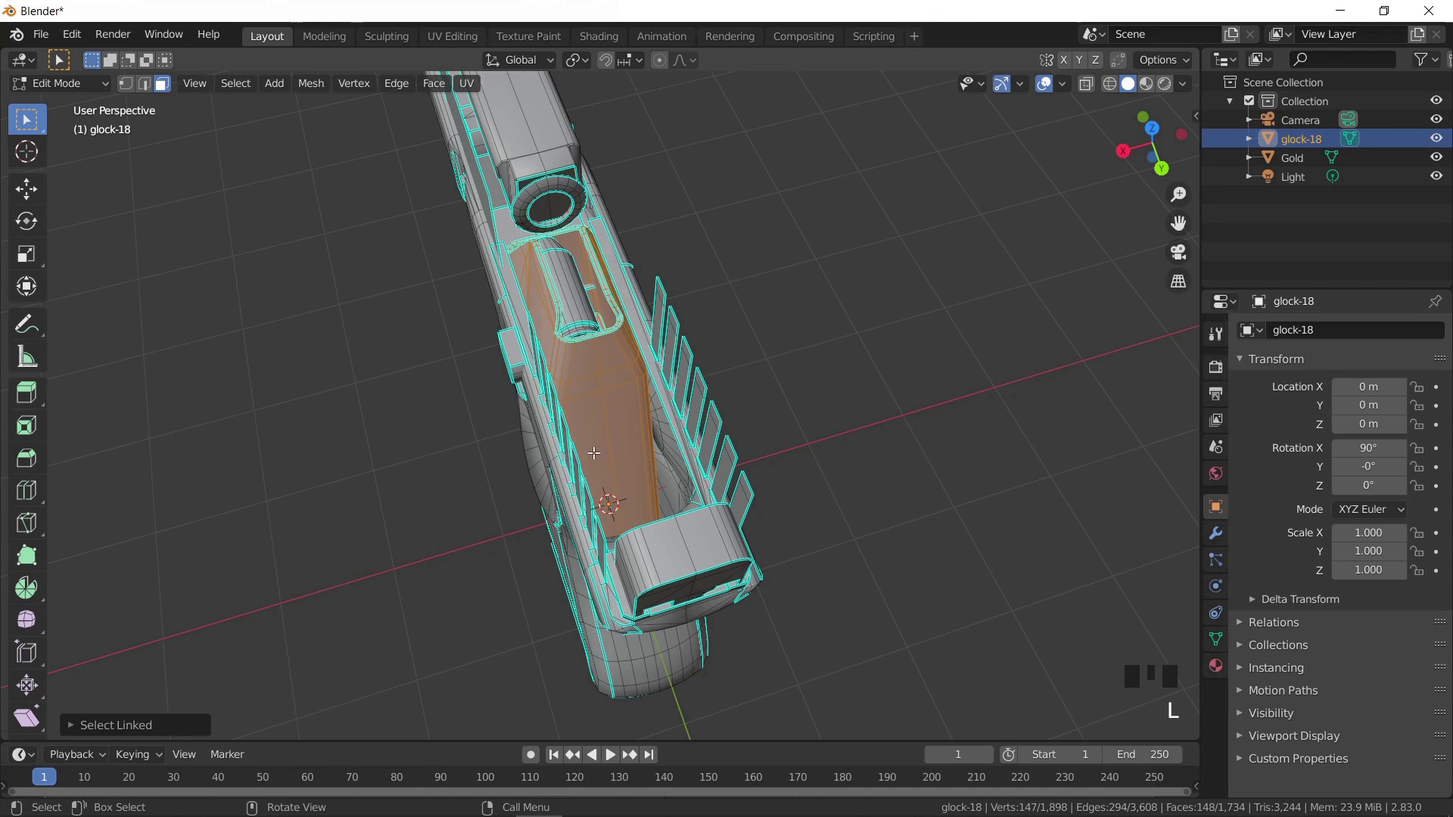
middle_click_drag(593, 485, 698, 534)
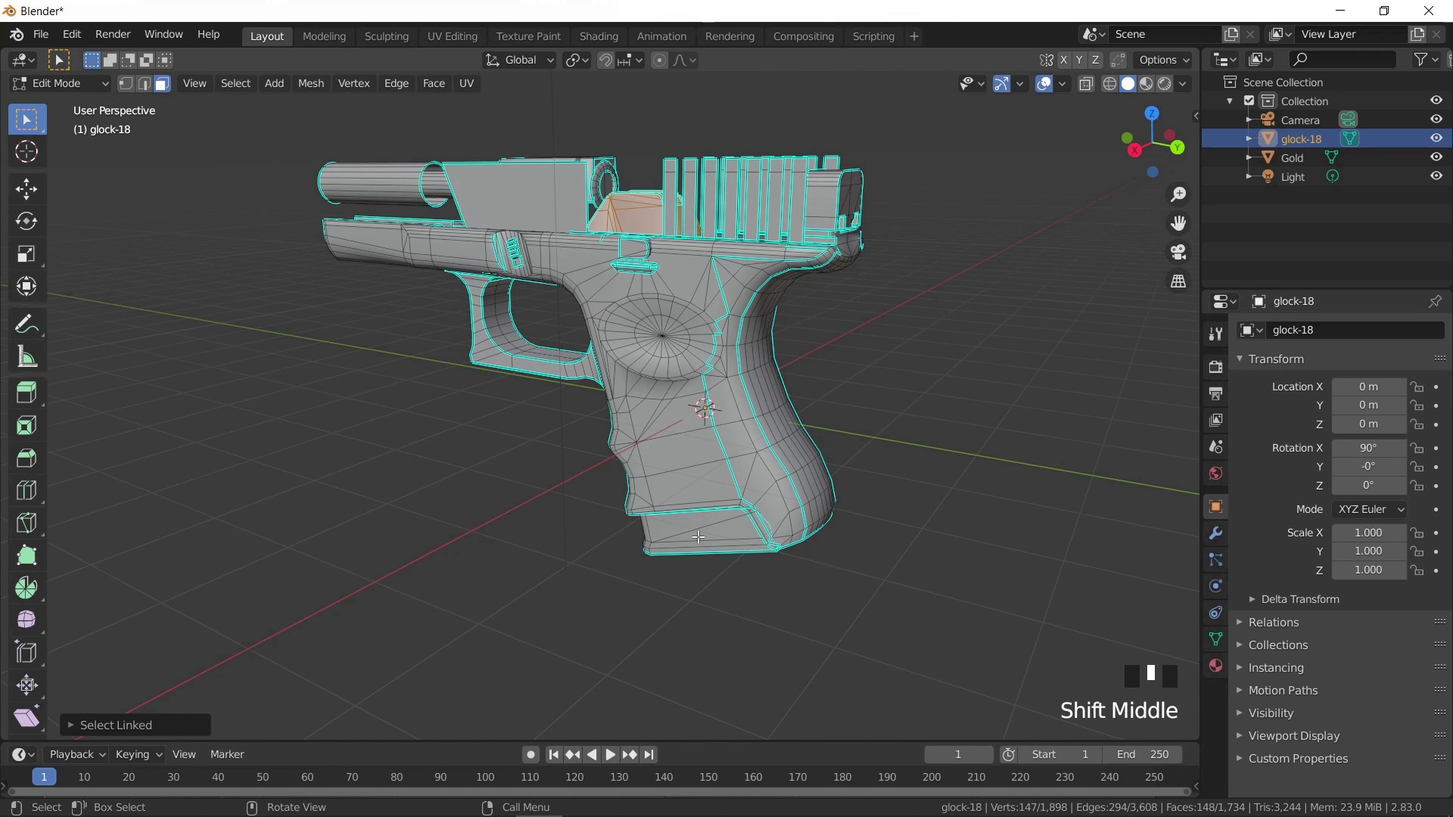
key("l")
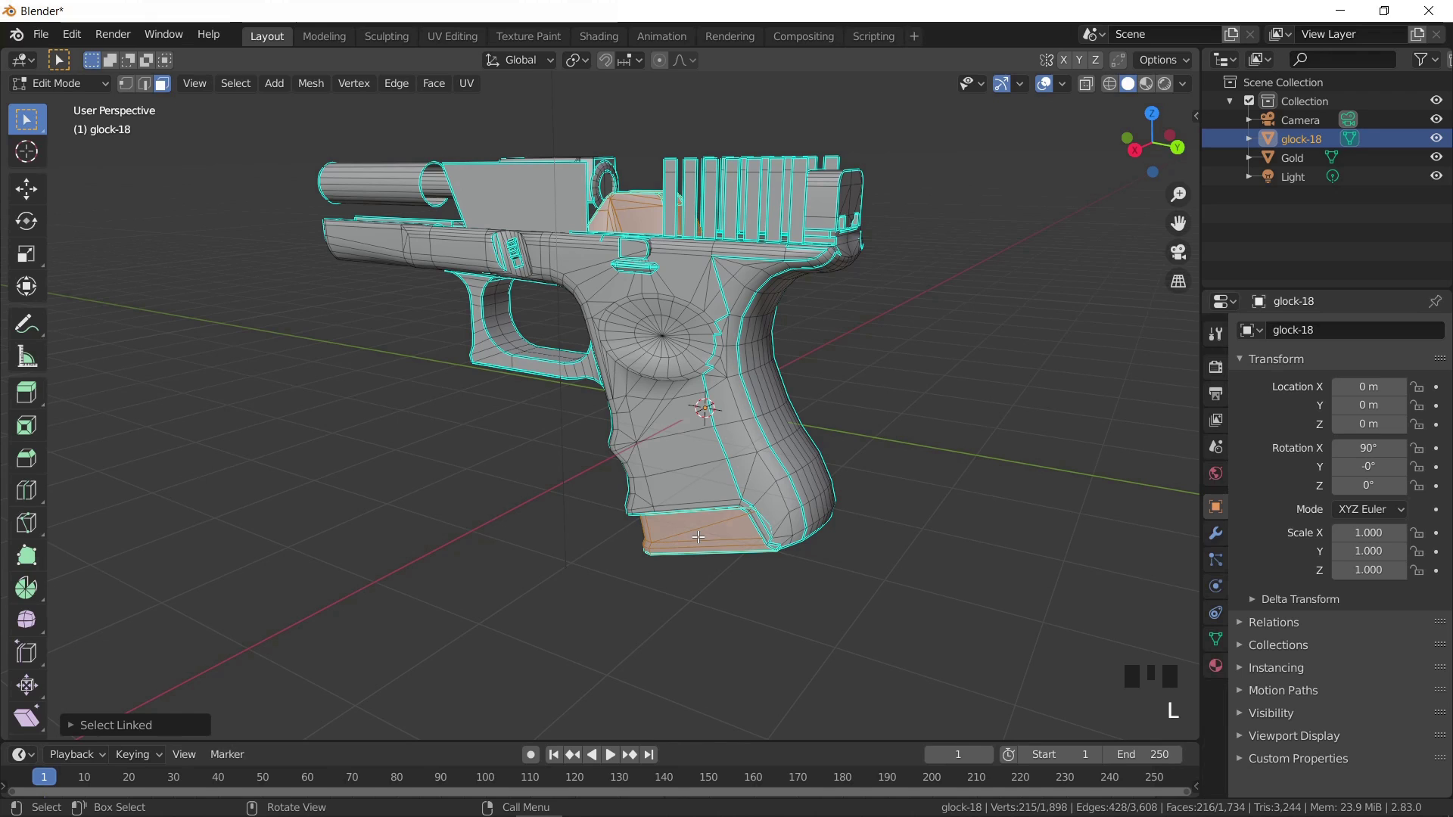
key("p")
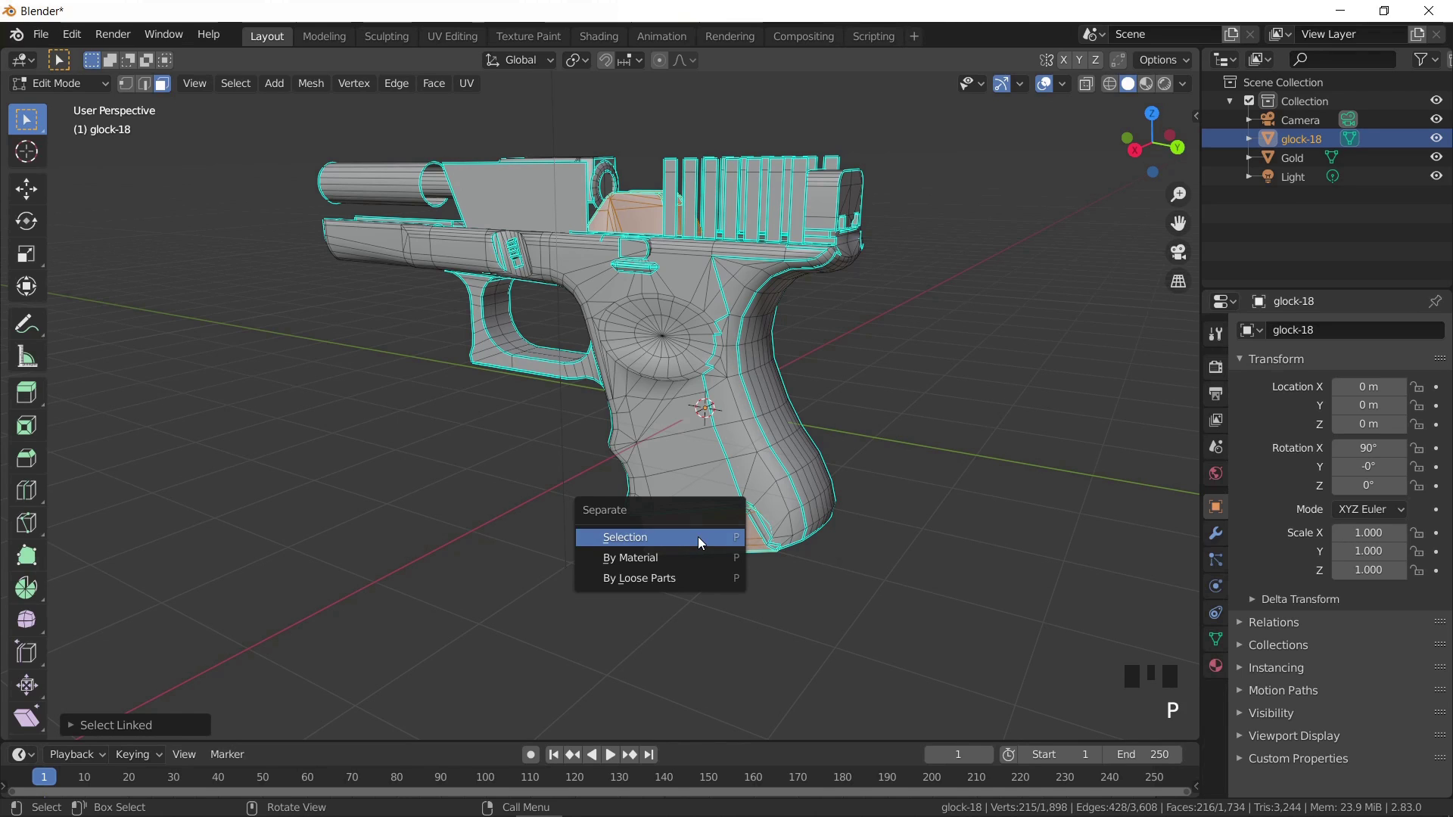
left_click(698, 537)
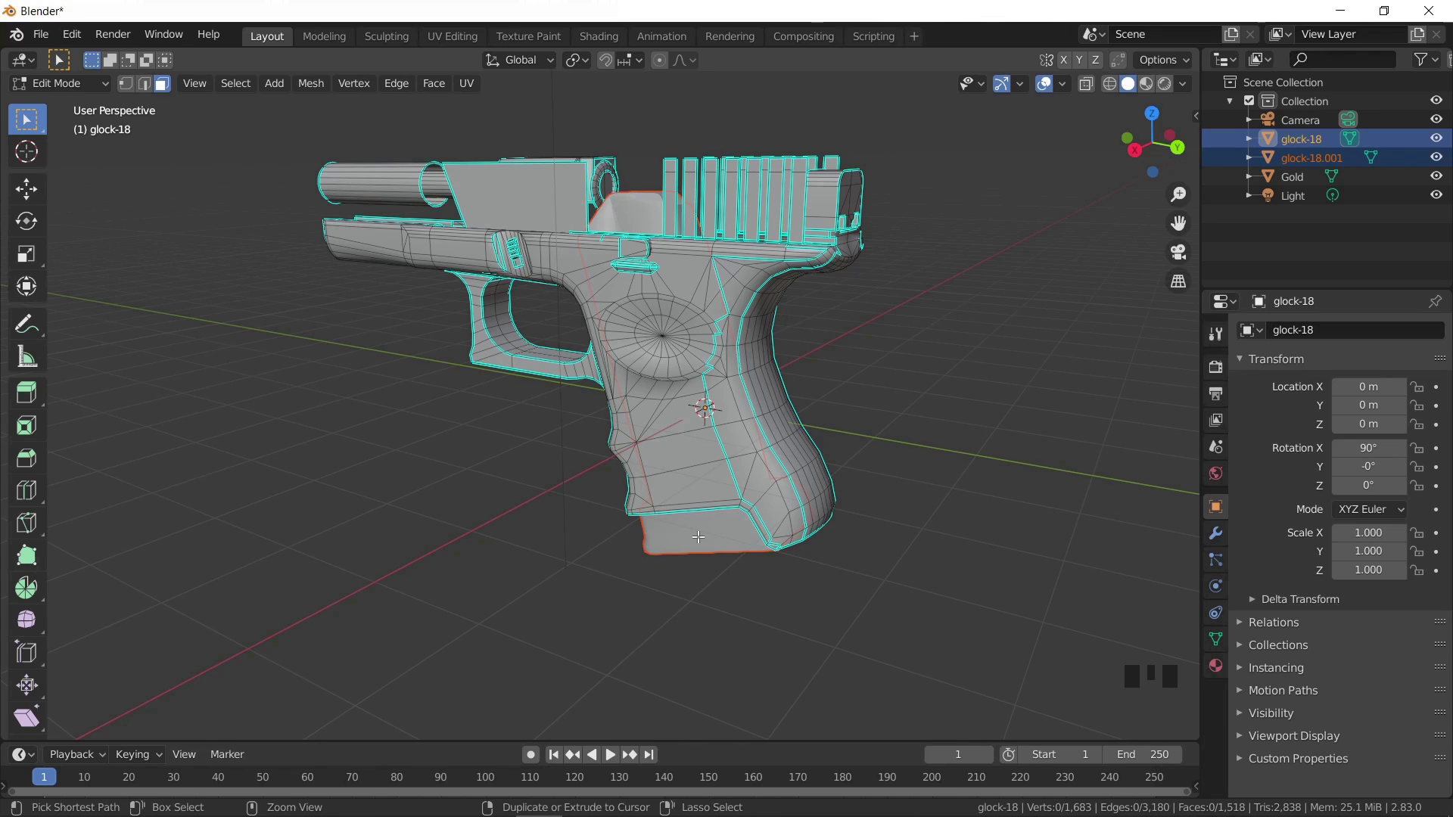
- Move the separated magazine piece along Y to 8.2971 m beside the pistol
key("Tab")
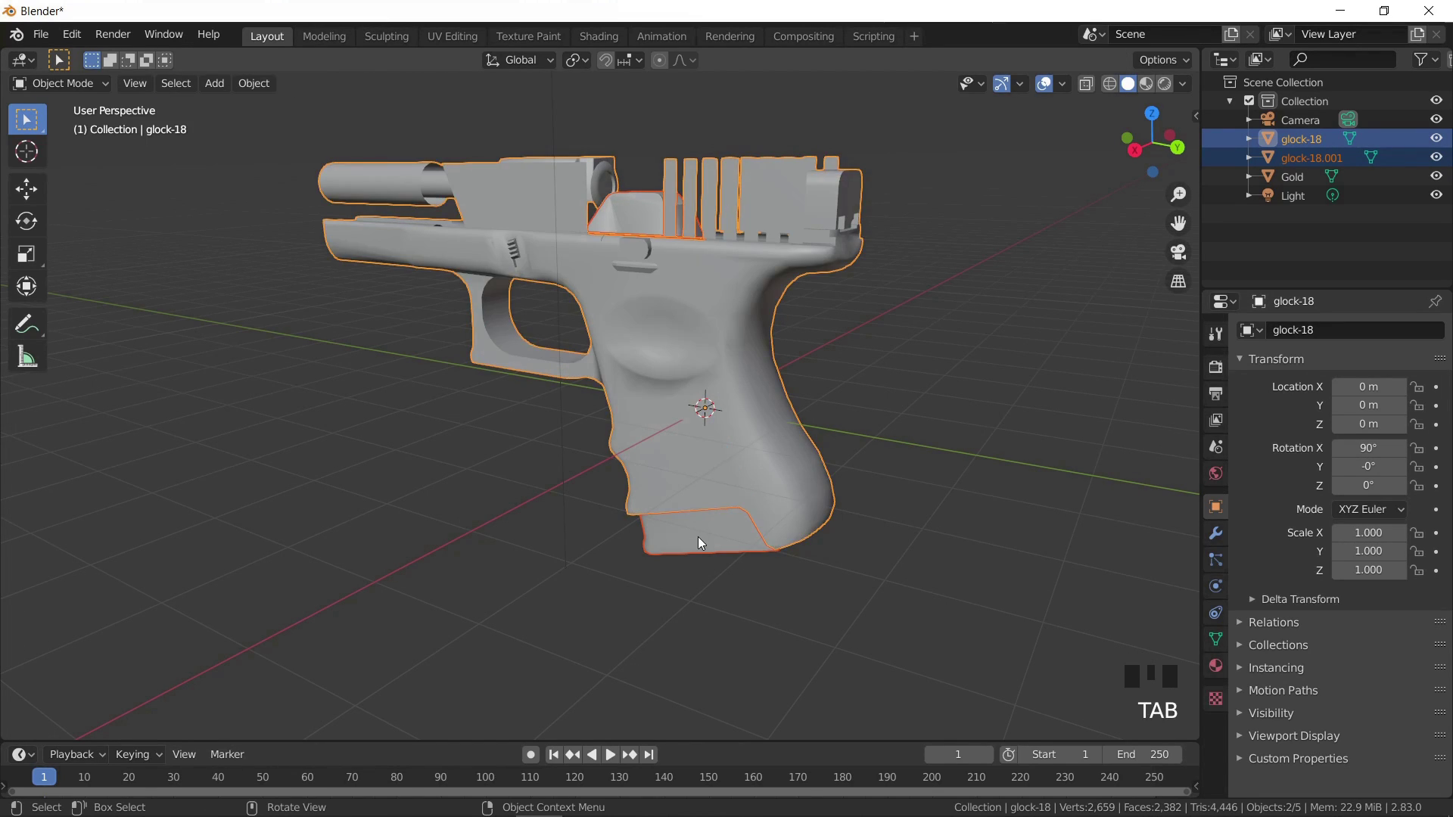
left_click(698, 537)
key("g")
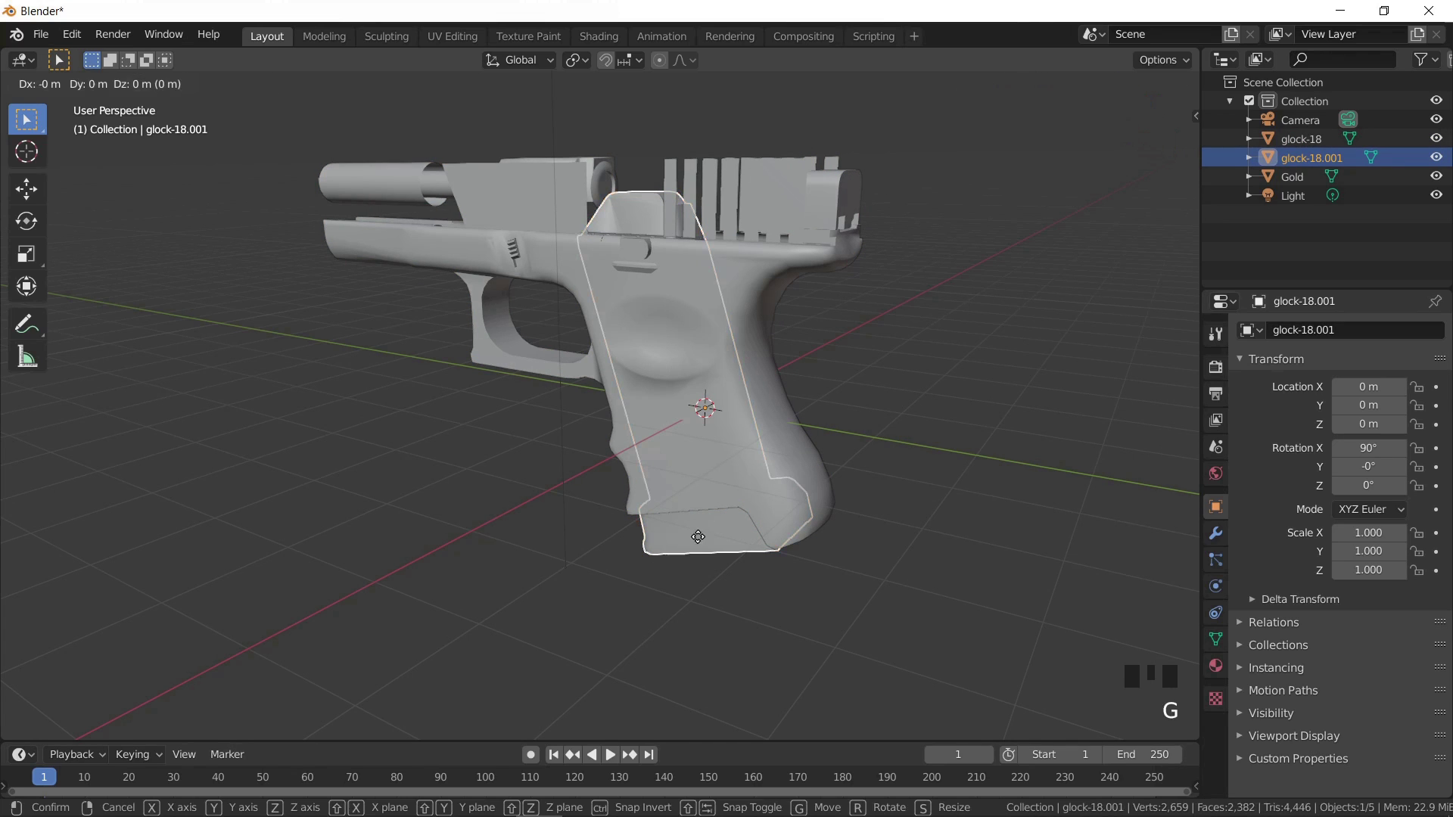
key("y")
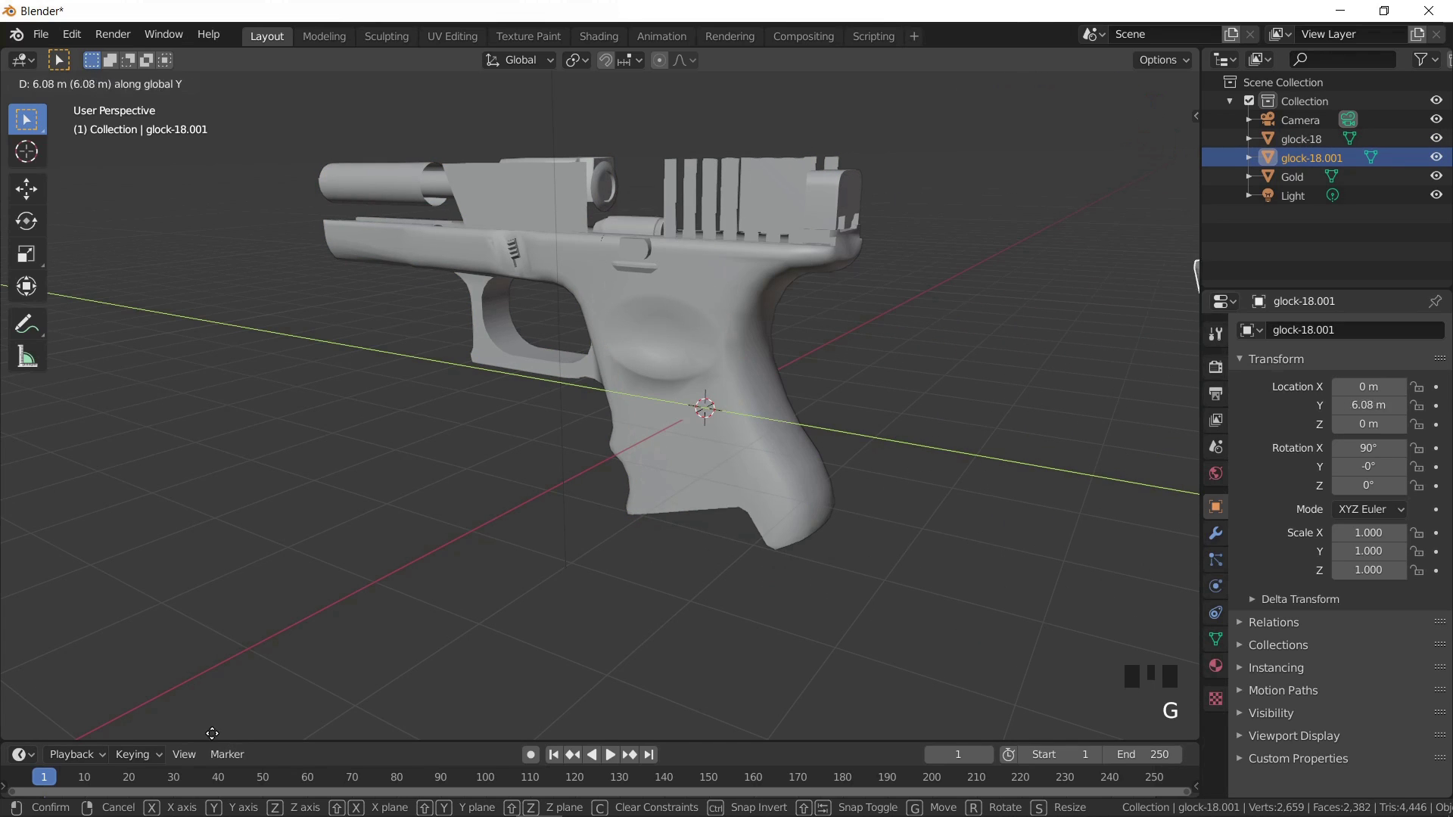
left_click(1018, 523)
scroll(1019, 523, "down", 3)
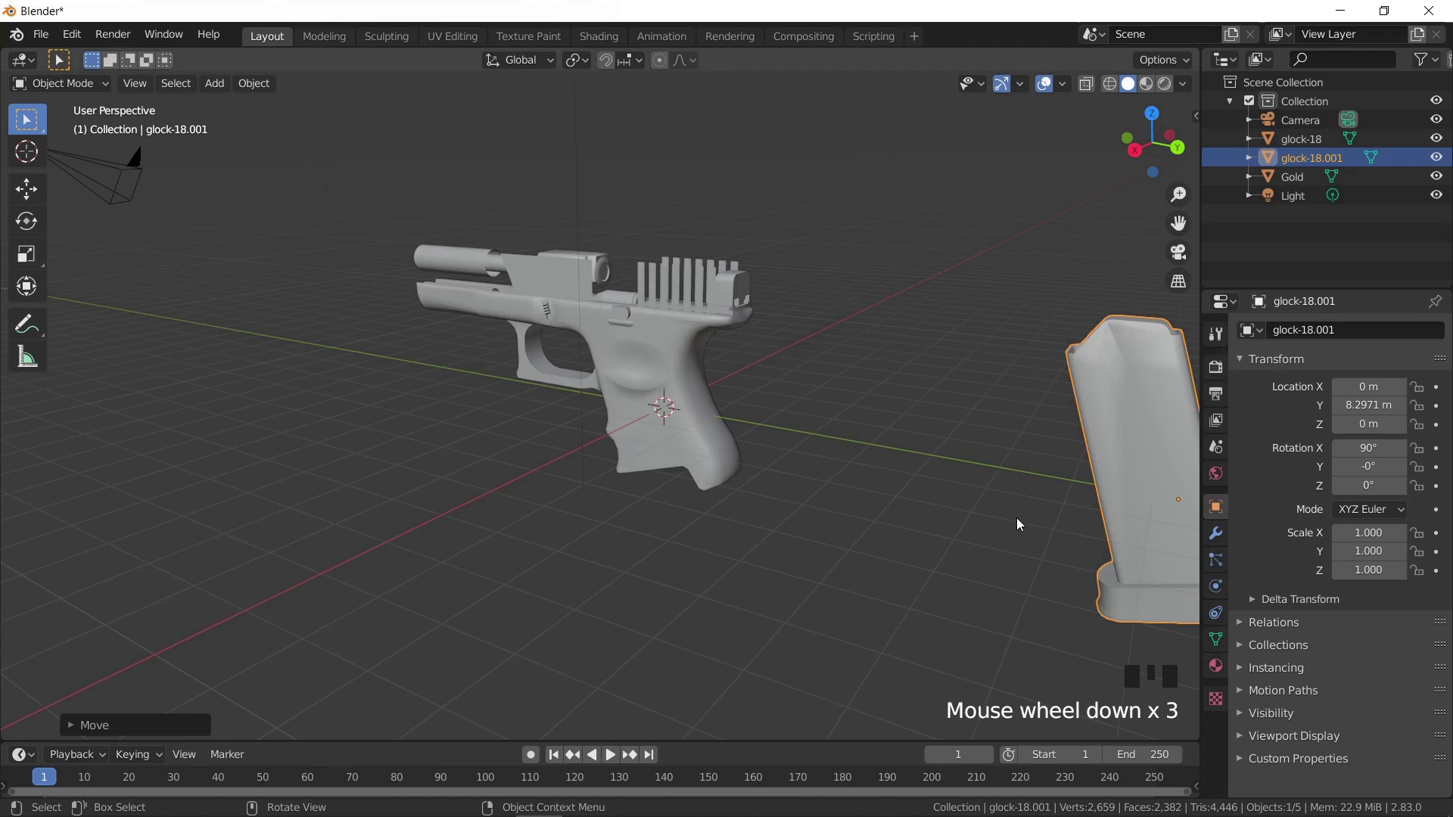
middle_click_drag(1019, 524, 730, 399, "shift")
scroll(695, 378, "down", 1)
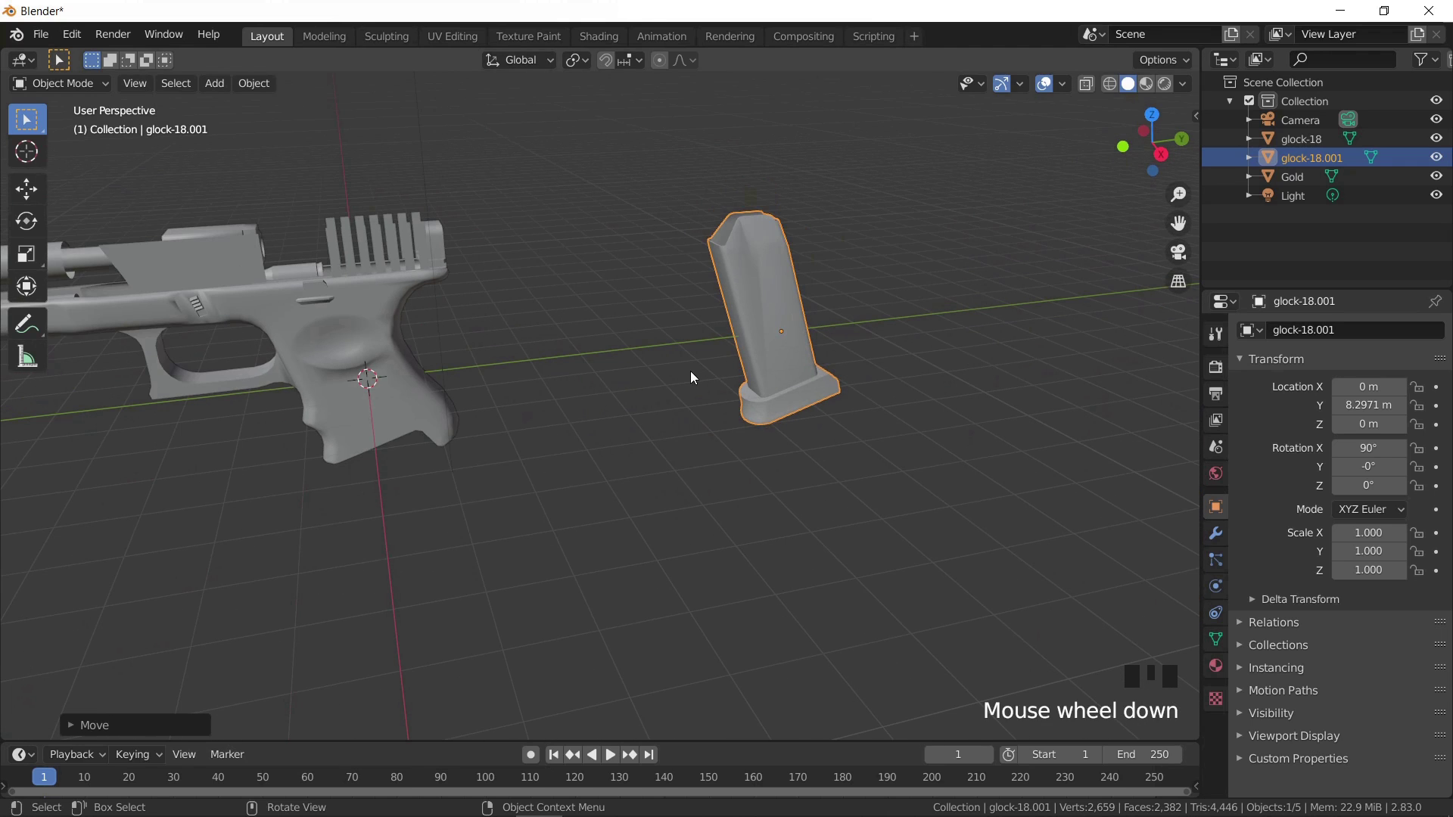
- Rename glock-18.001 to Magazine
left_click(763, 316)
left_click(1297, 158)
double_click(1297, 158)
type("Magazine")
key("Return")
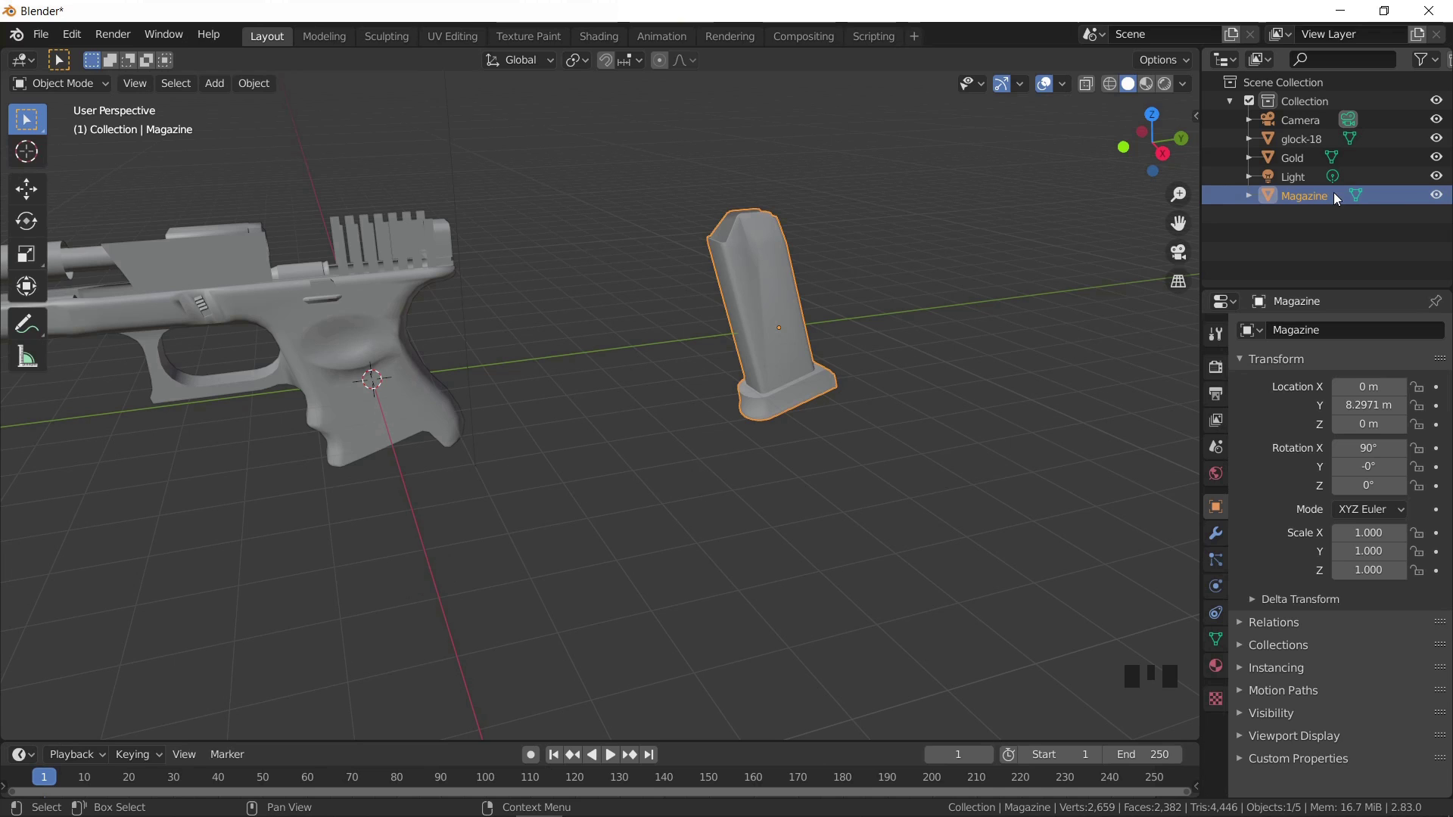
- Clear the Gold slide's location back to 0 m with Alt+G
scroll(797, 295, "down", 4)
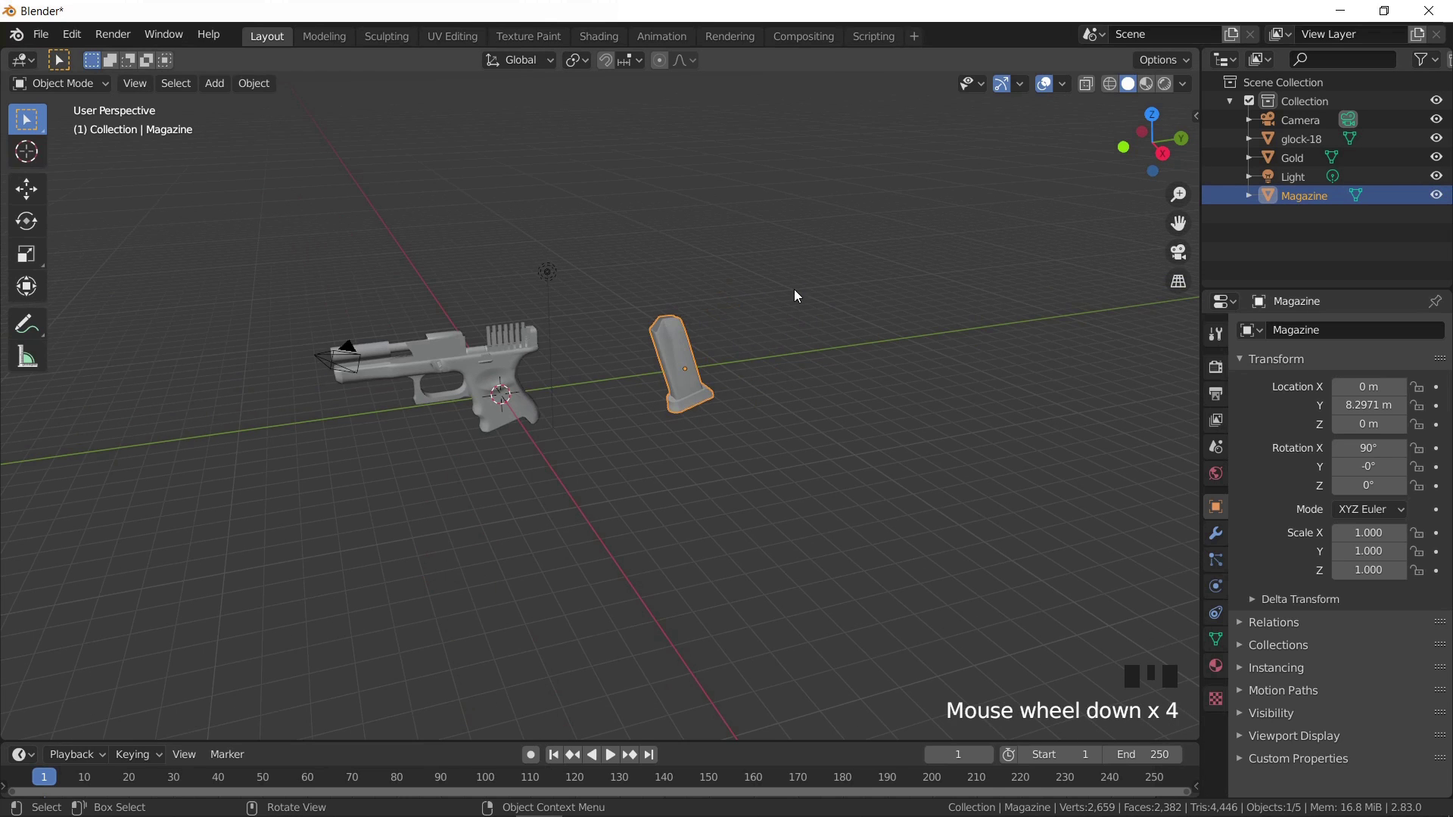
middle_click_drag(475, 347, 860, 308, "shift")
scroll(407, 369, "down", 2)
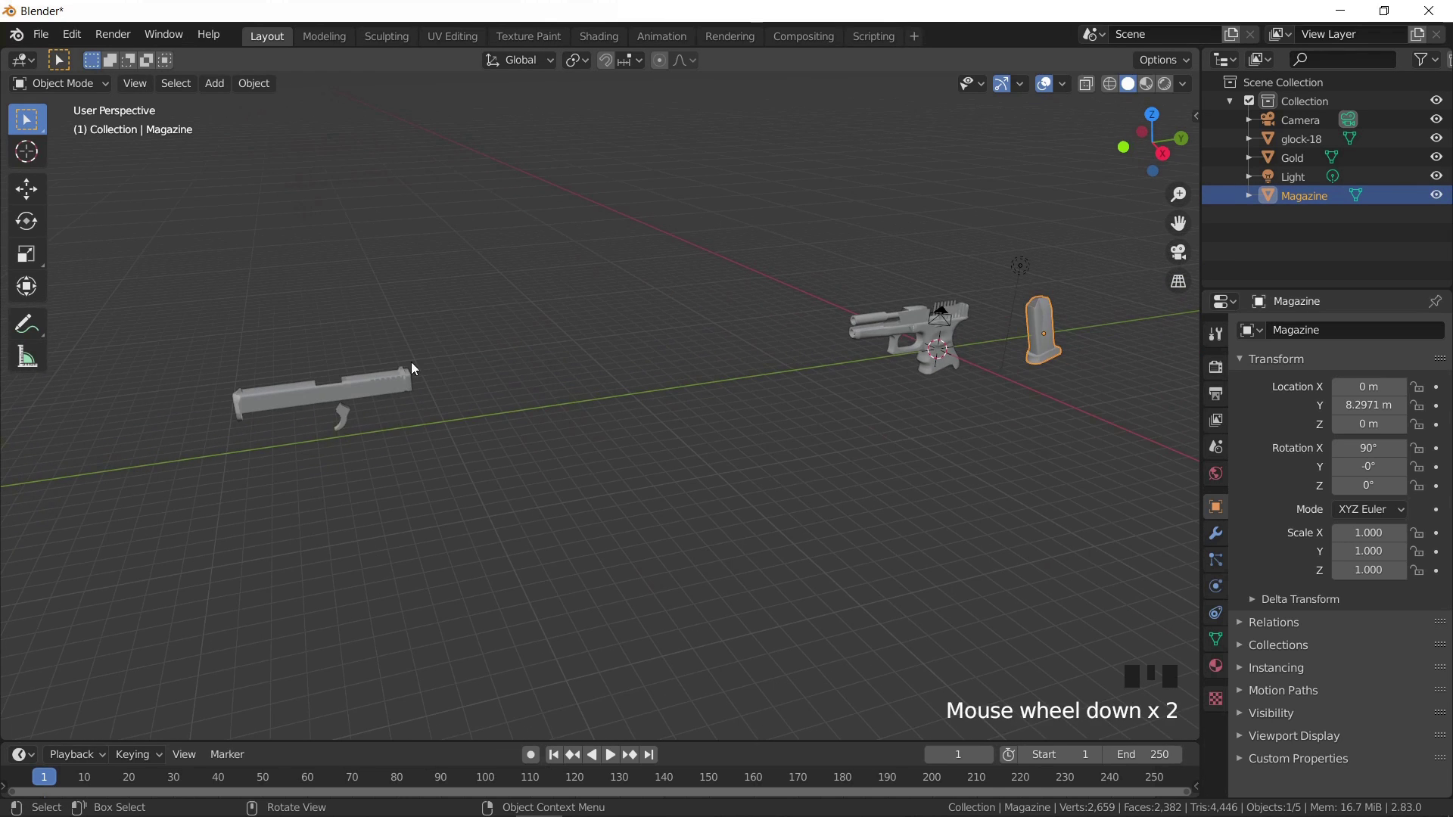
left_click(310, 395)
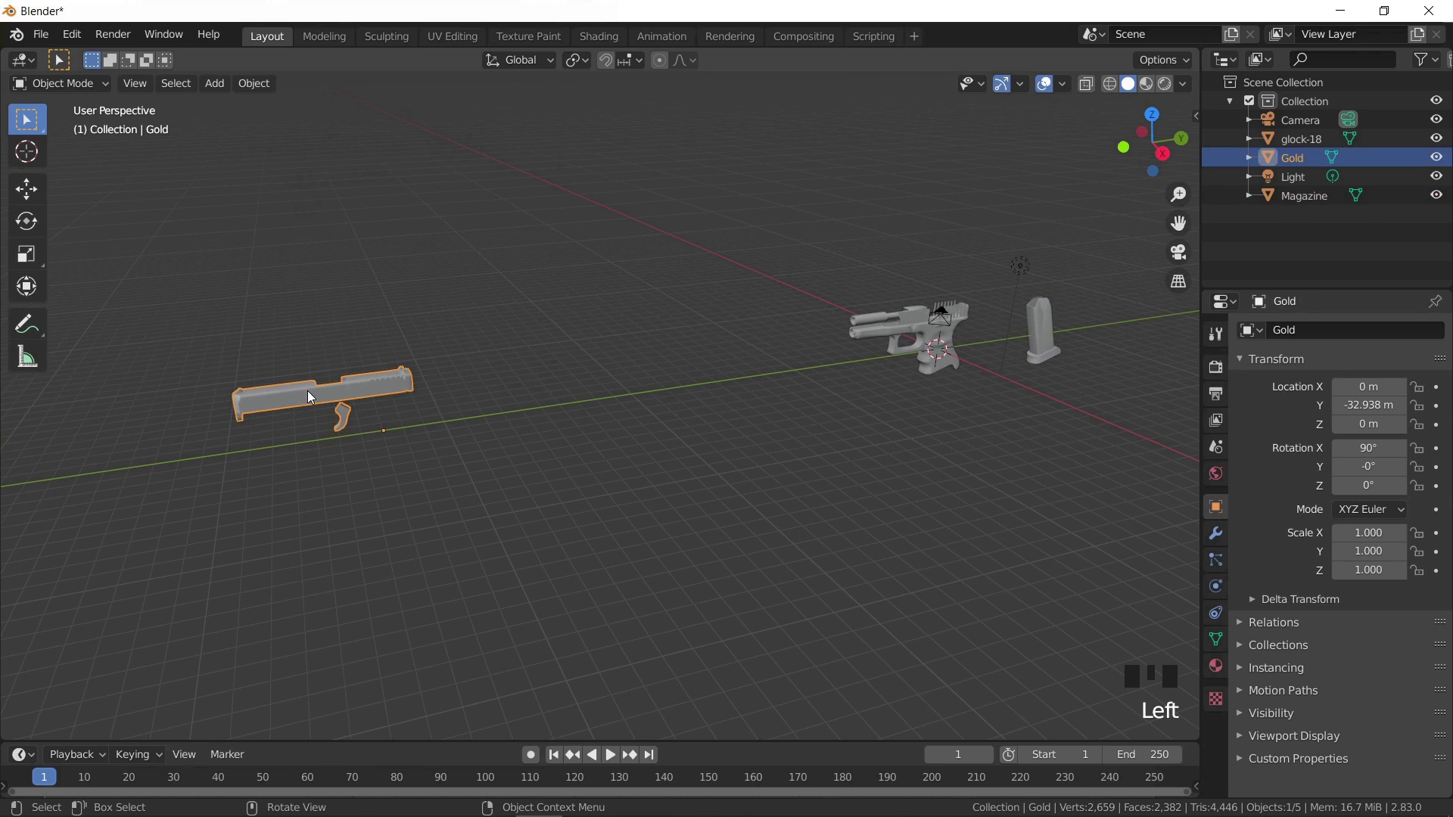
key("alt+g")
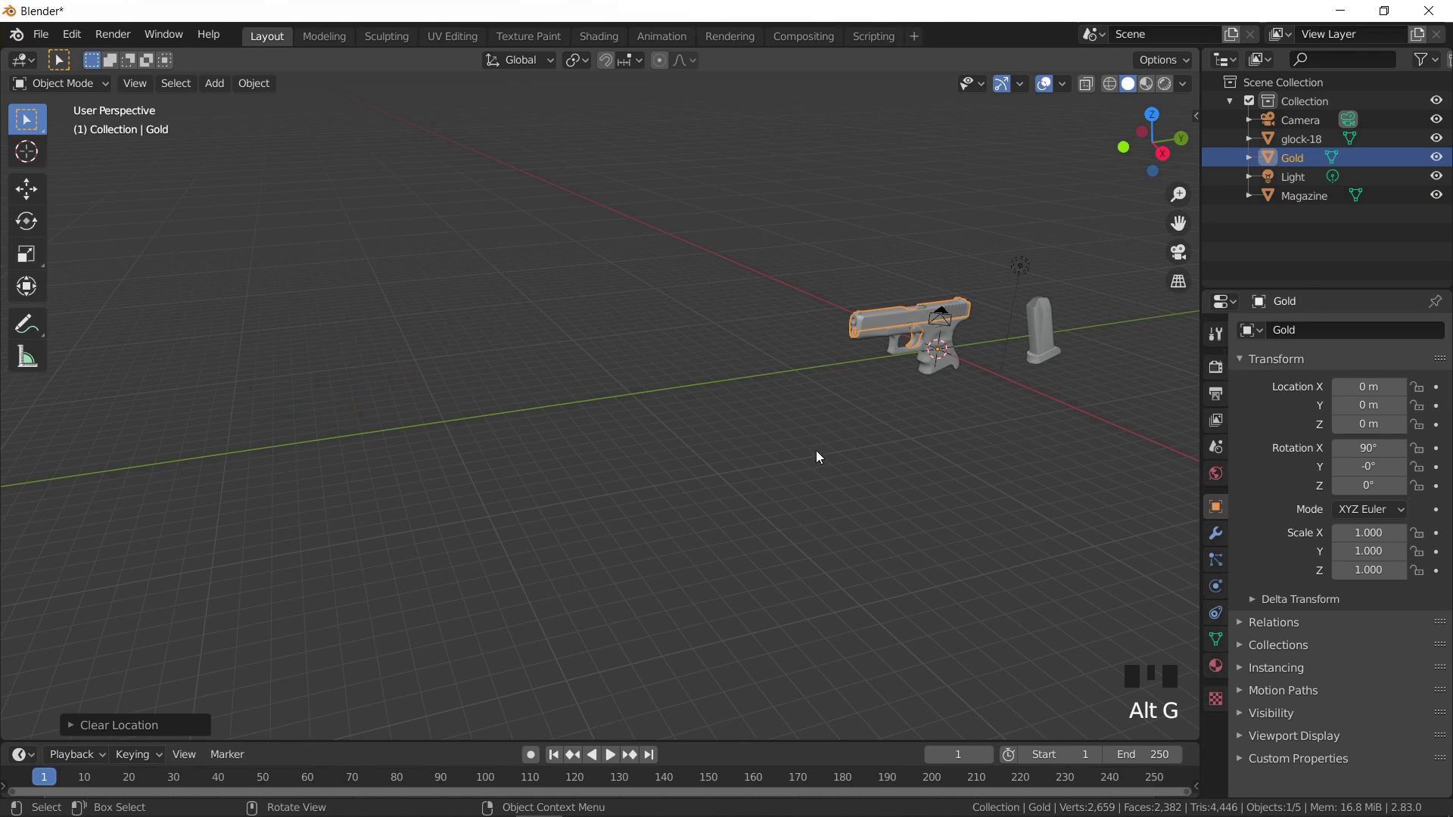
middle_click_drag(811, 455, 601, 483, "shift")
- Remove the Default OBJ material slot from Gold and add a new material named Gold
scroll(606, 481, "up", 2)
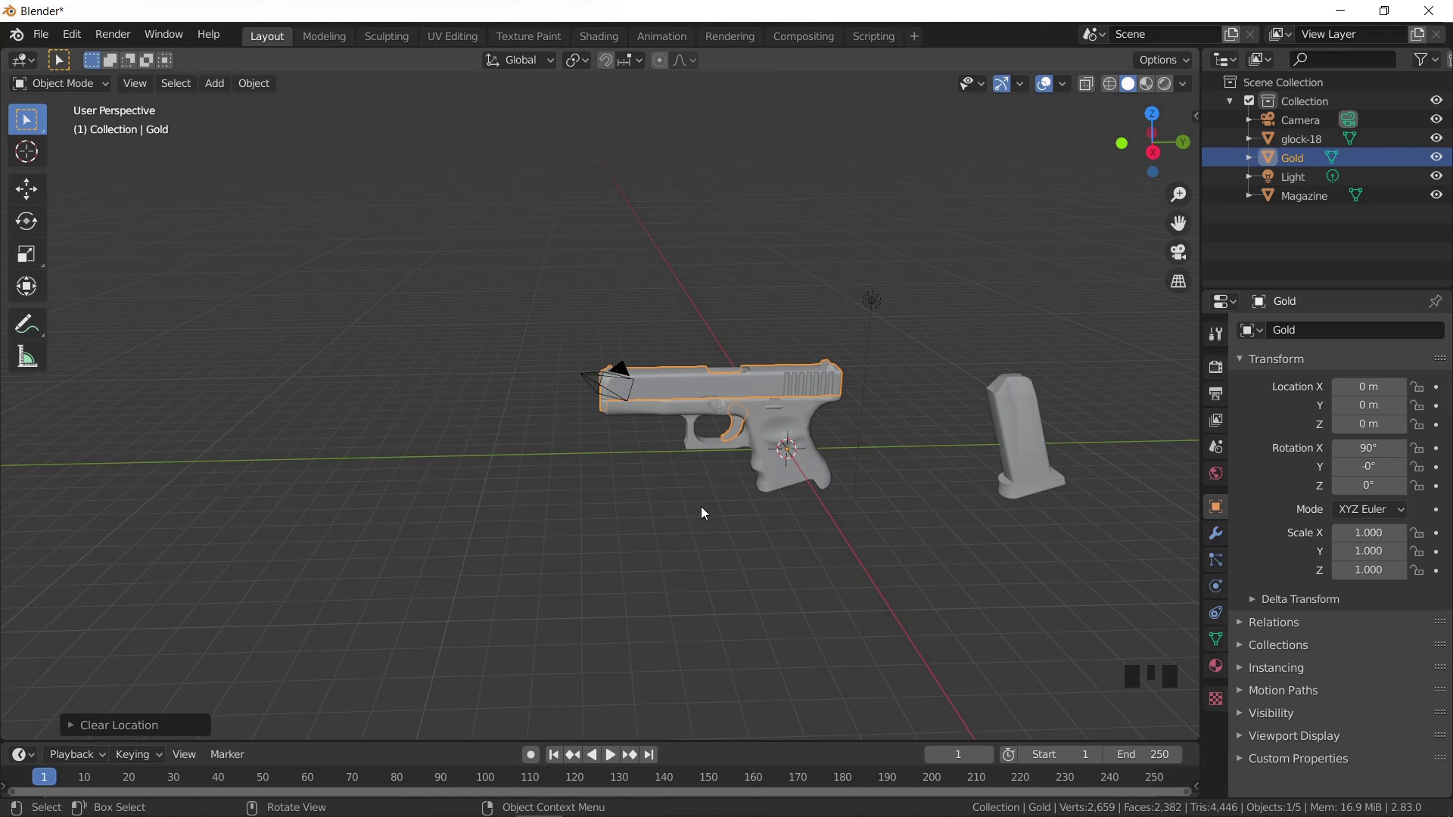
left_click(1215, 666)
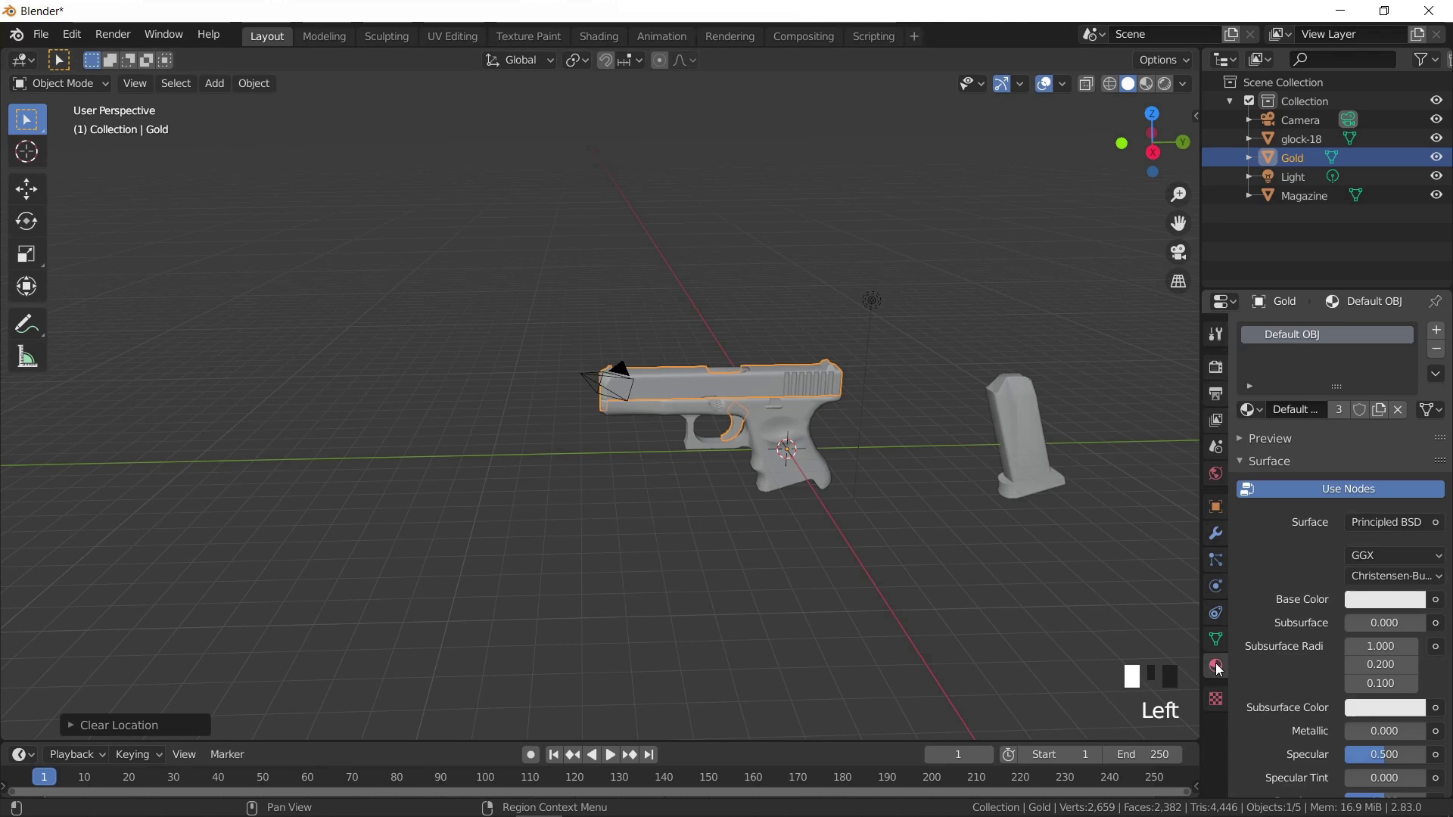
left_click(1437, 352)
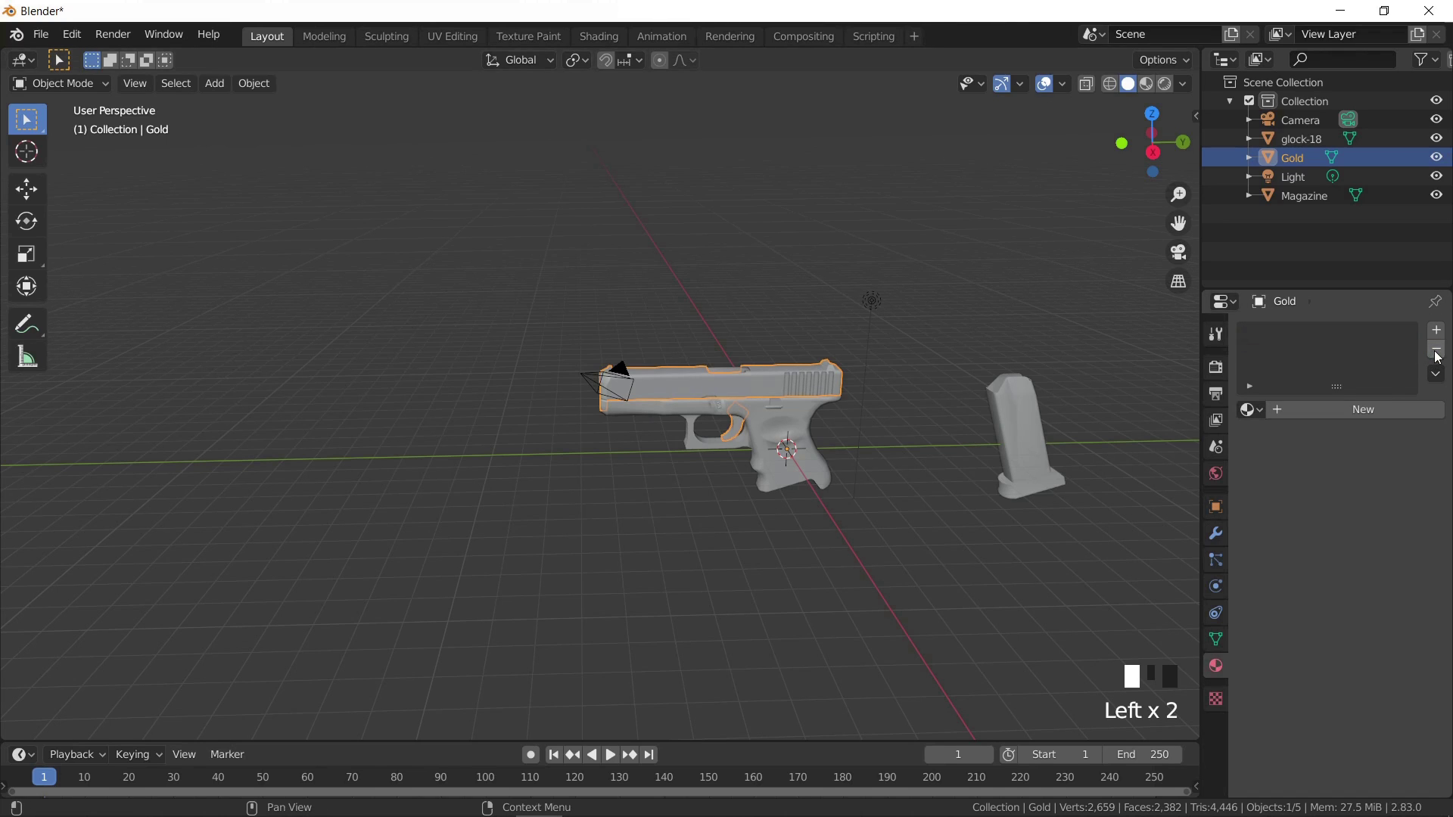
left_click(1364, 415)
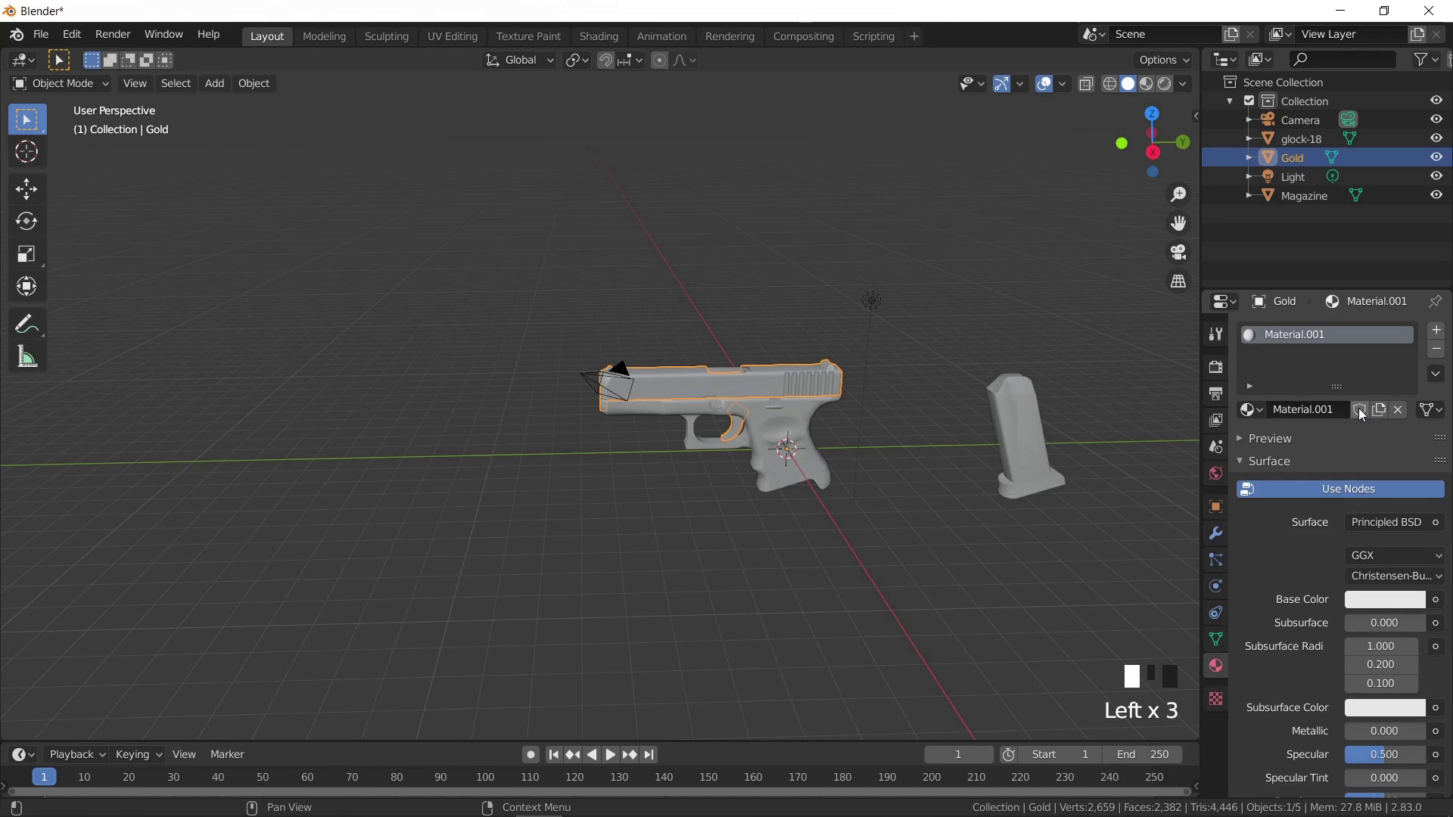
triple_click(1317, 338)
type("Gold")
key("Return")
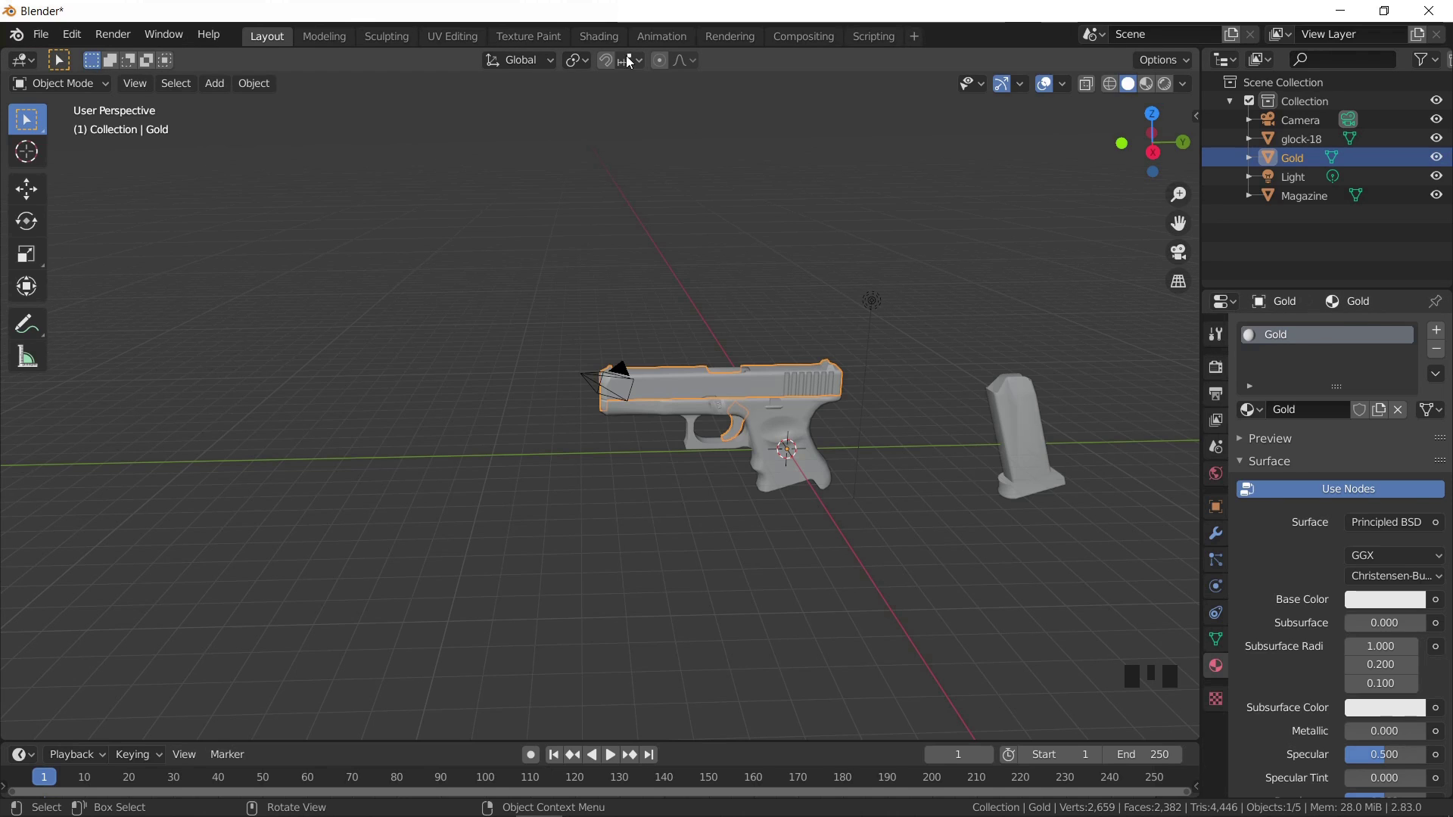
- In the Shading workspace, give the Gold material a warm yellow-gold Base Color
left_click(598, 37)
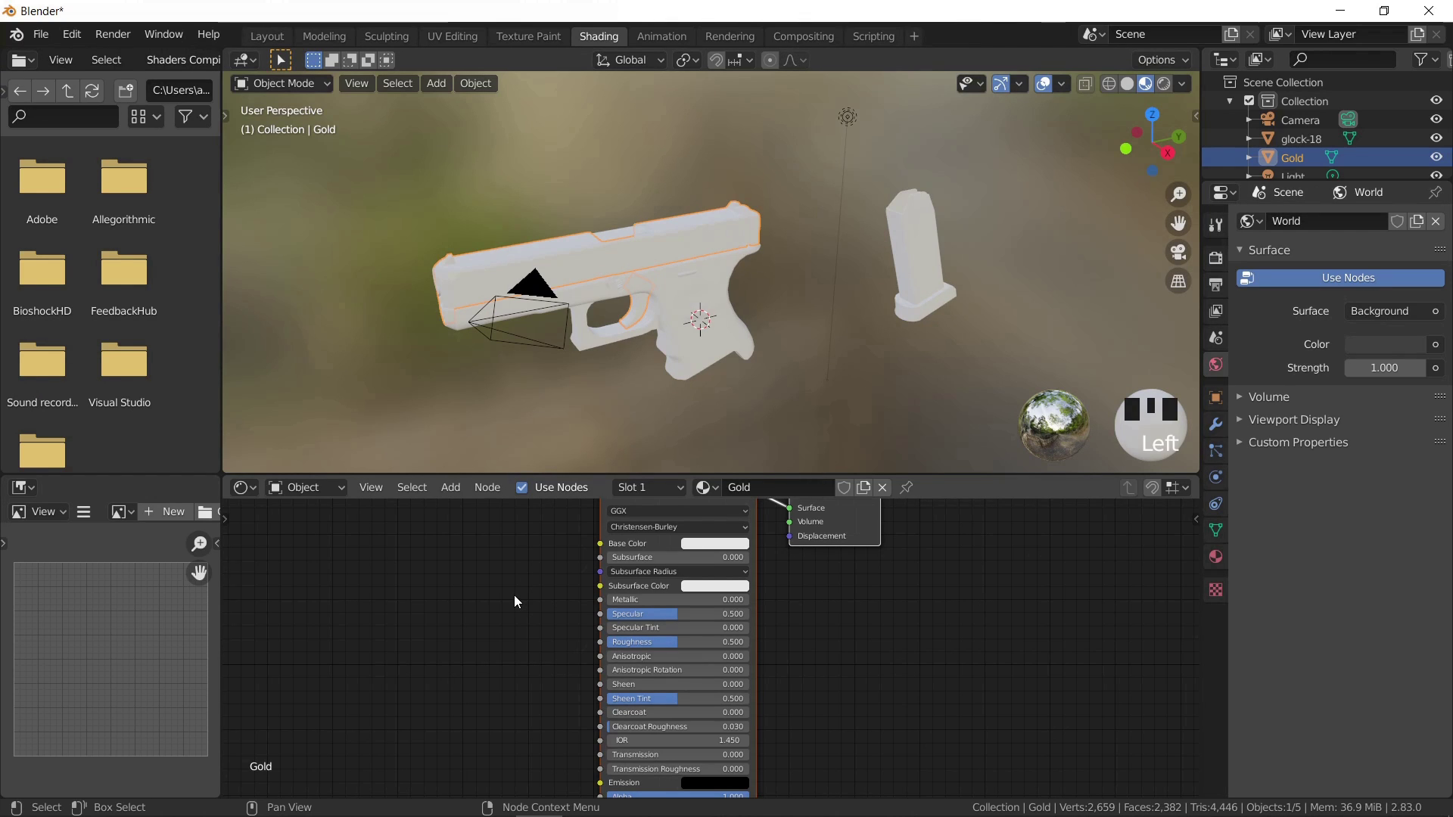
left_click(703, 545)
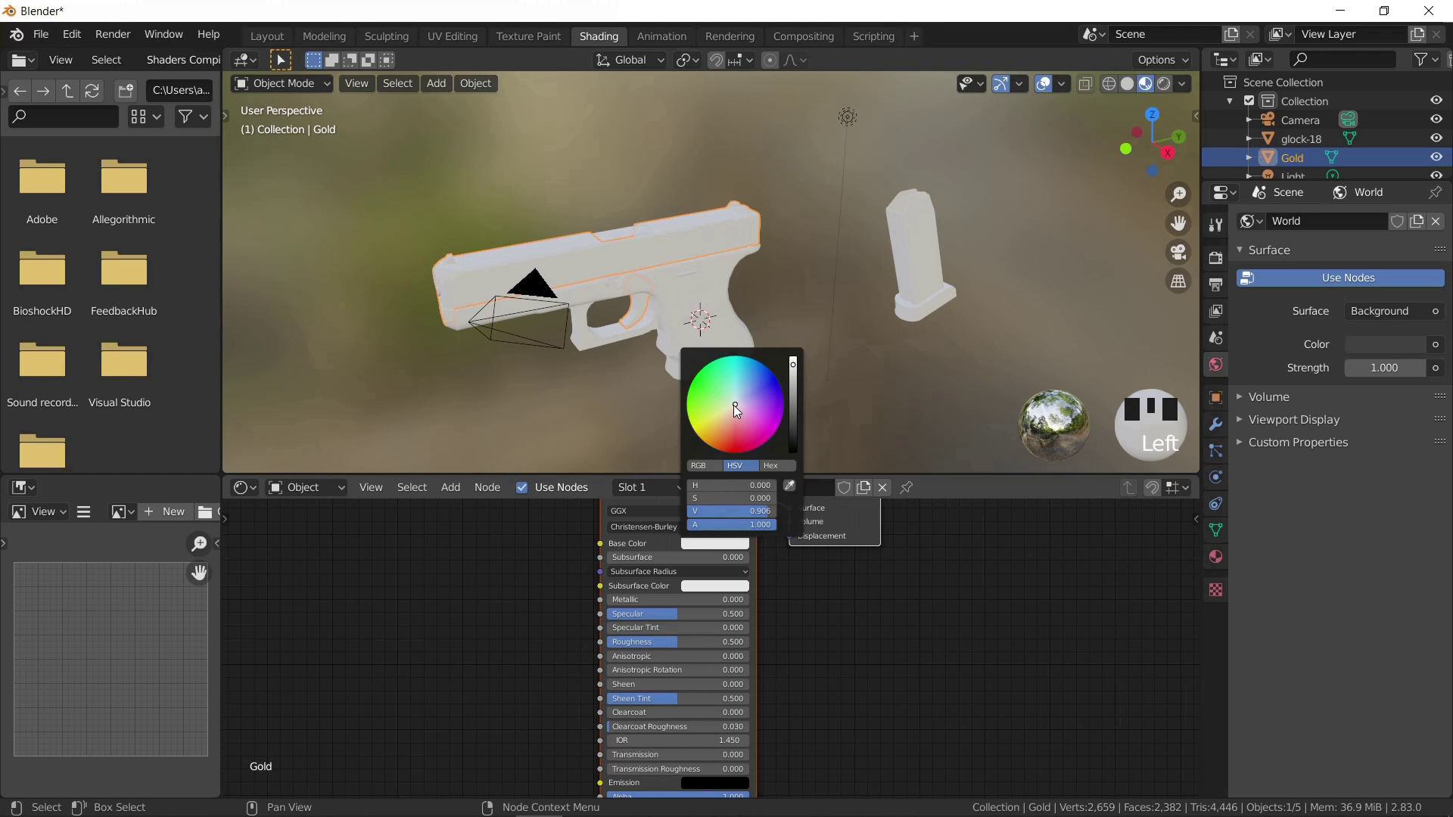
left_click_drag(733, 406, 714, 425)
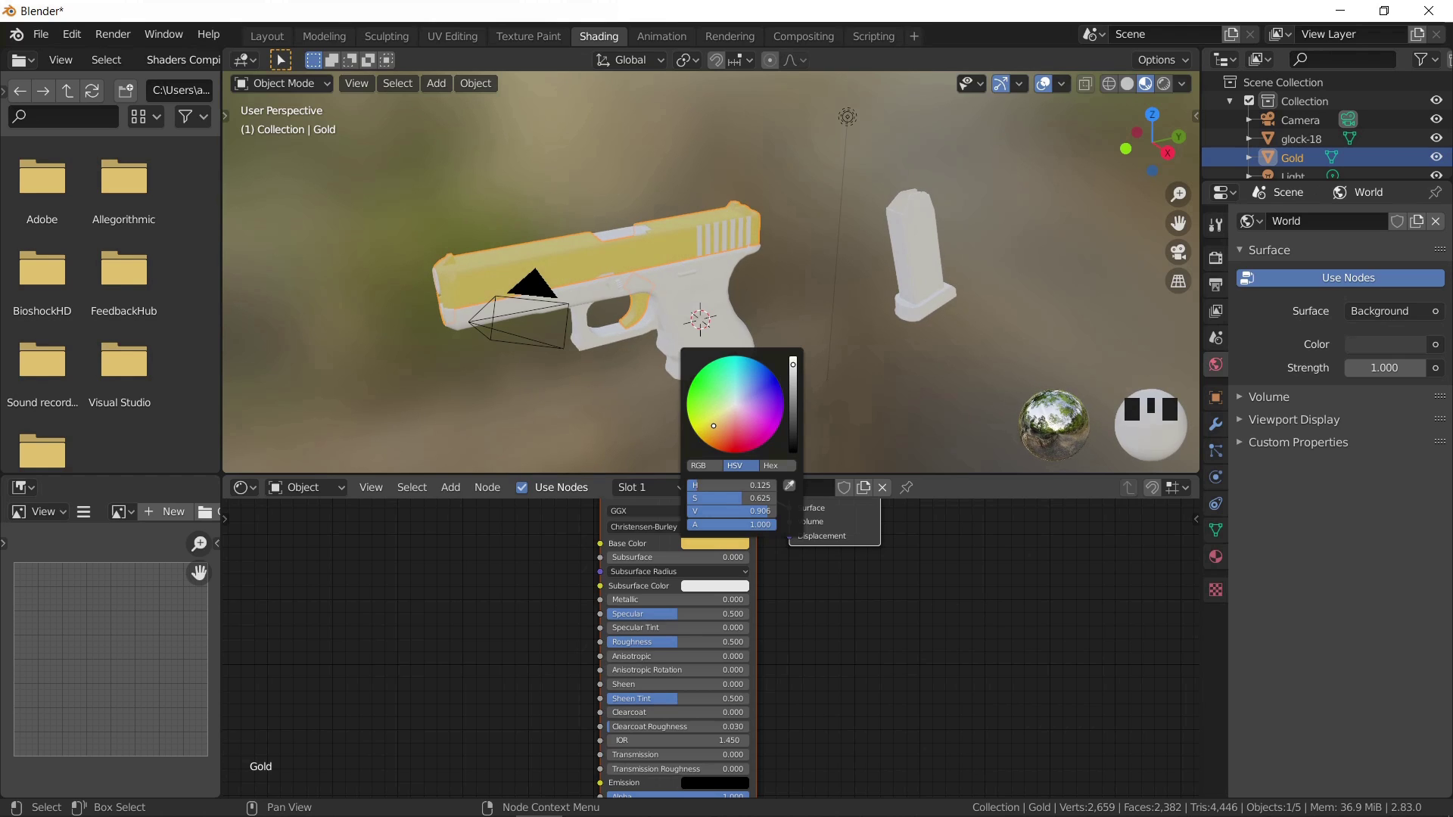
left_click_drag(714, 425, 711, 426)
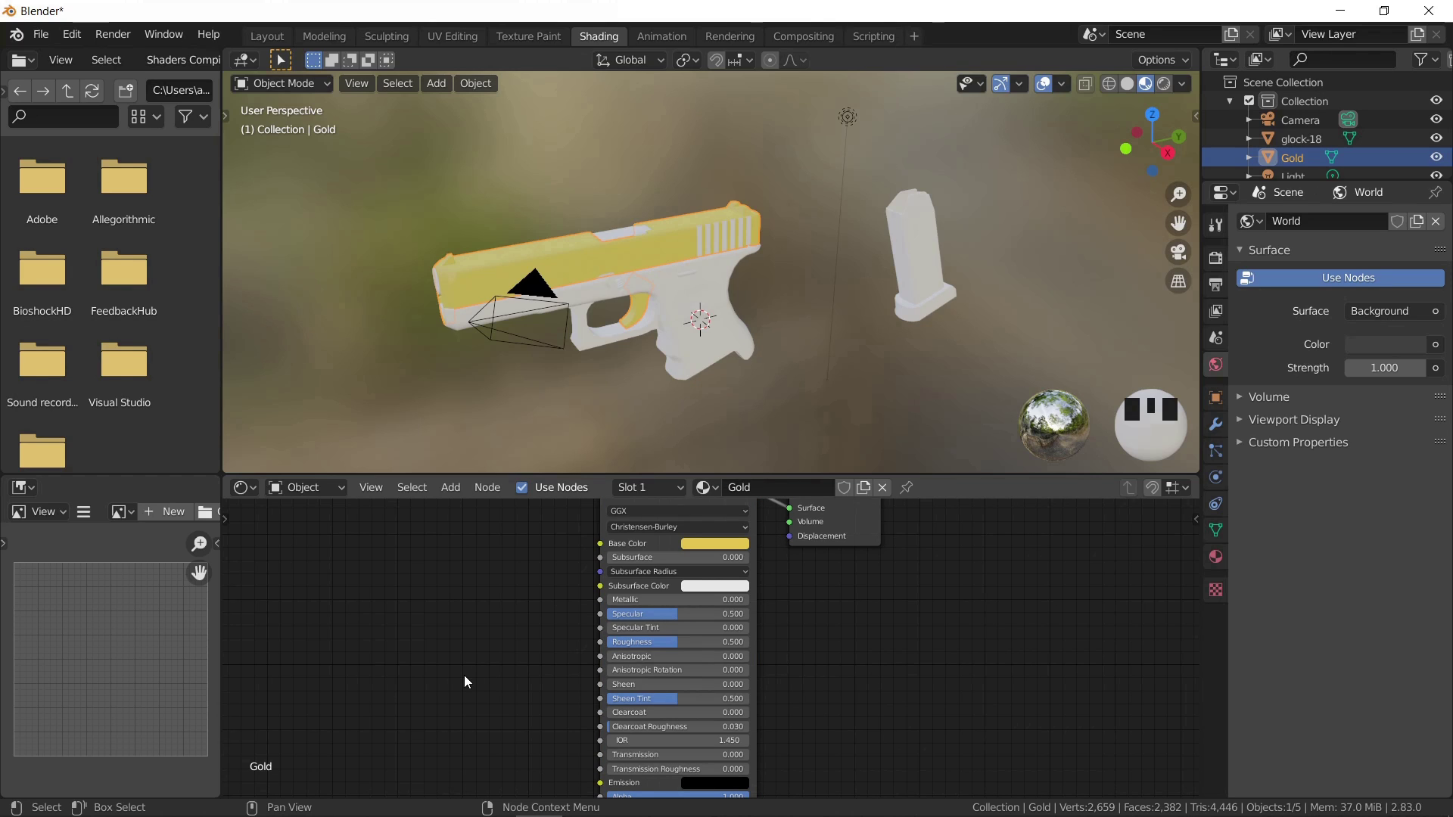
- Set the Gold material's Metallic to 1.000 and Roughness to 0.358, then save the file
left_click_drag(616, 598, 750, 599)
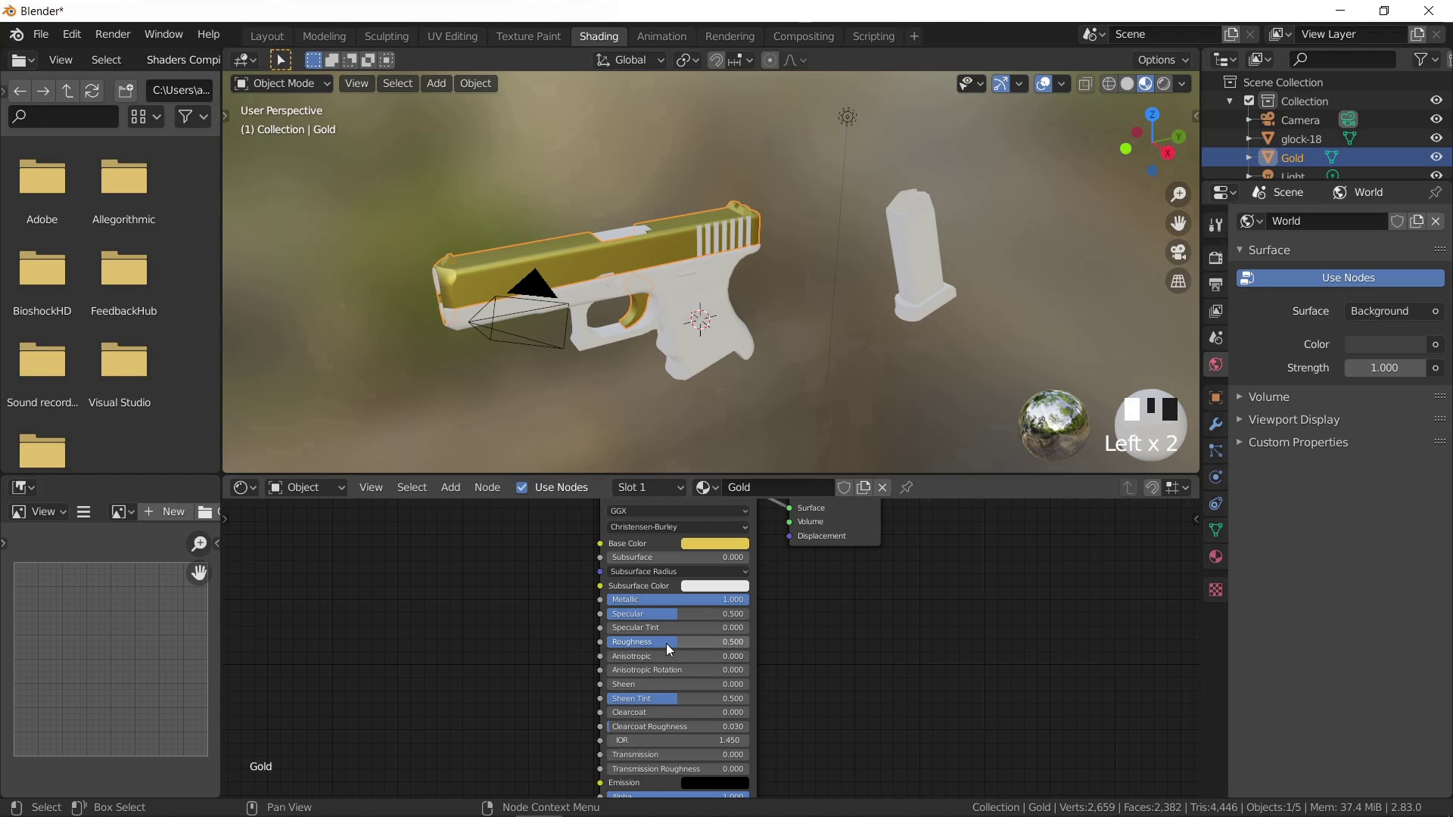
left_click_drag(674, 643, 658, 644)
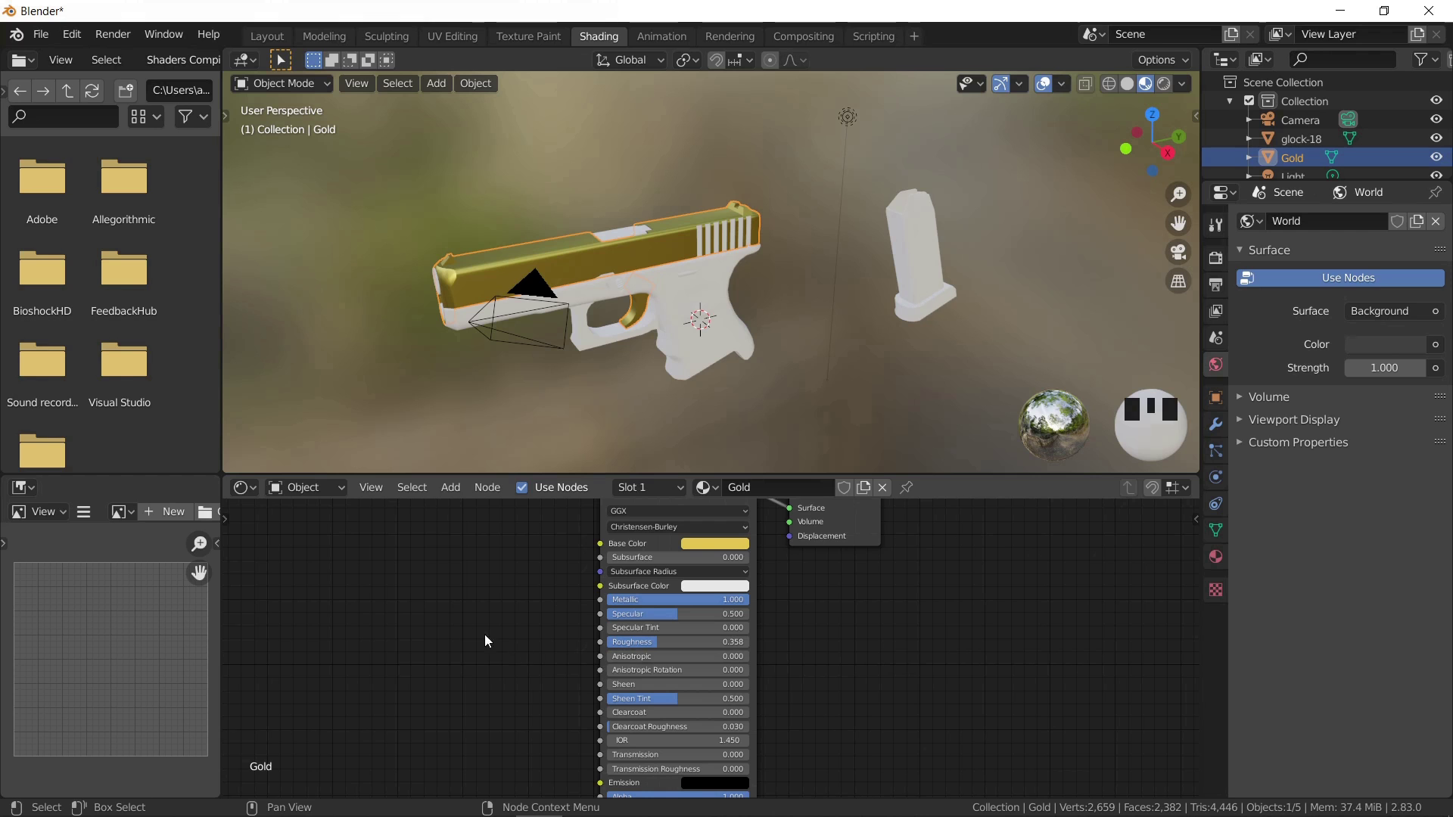
middle_click_drag(533, 424, 499, 400)
key("ctrl+s")
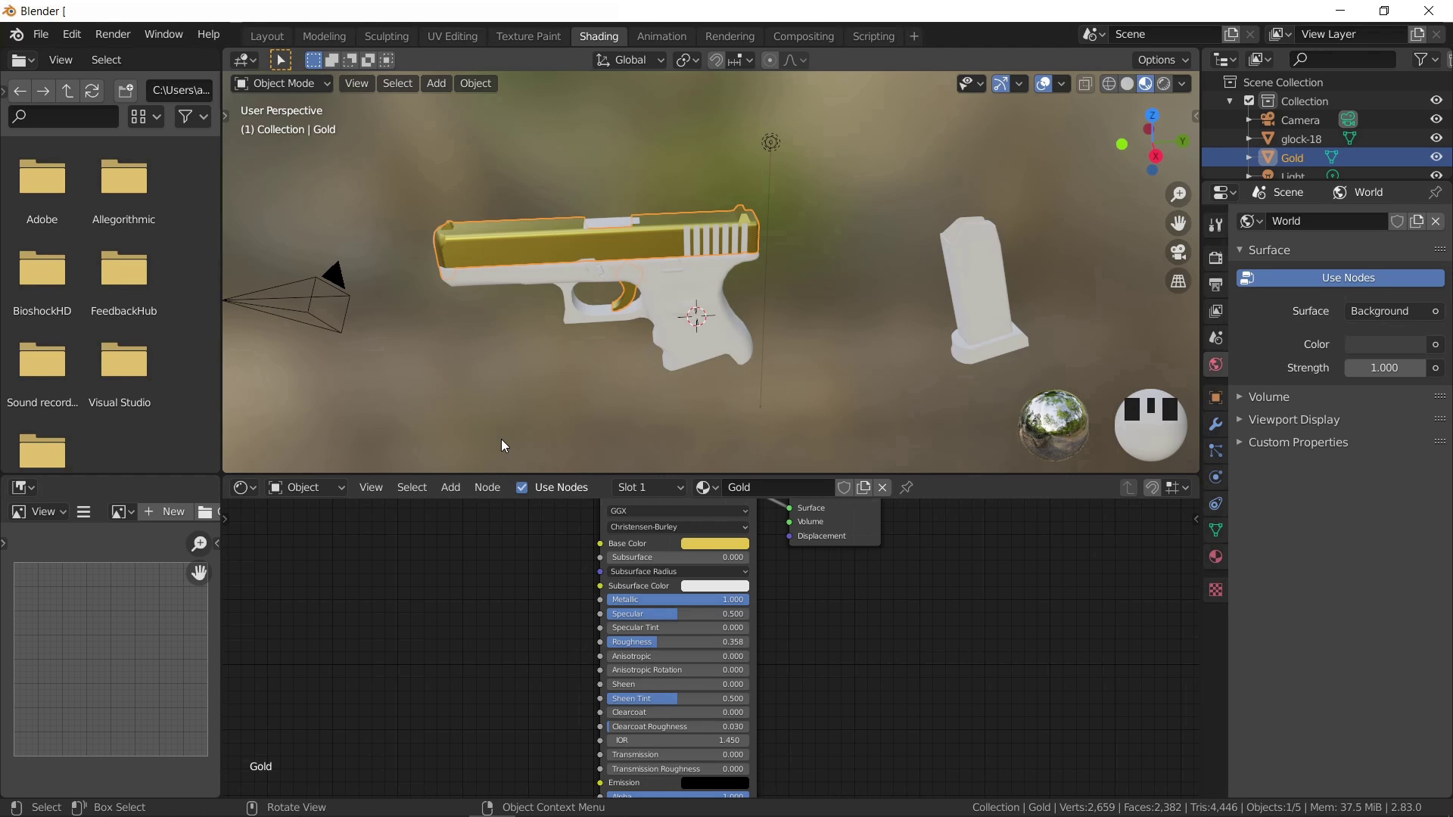
- Add a Texture Coordinate node at the left of the Gold node tree
scroll(332, 666, "down", 1)
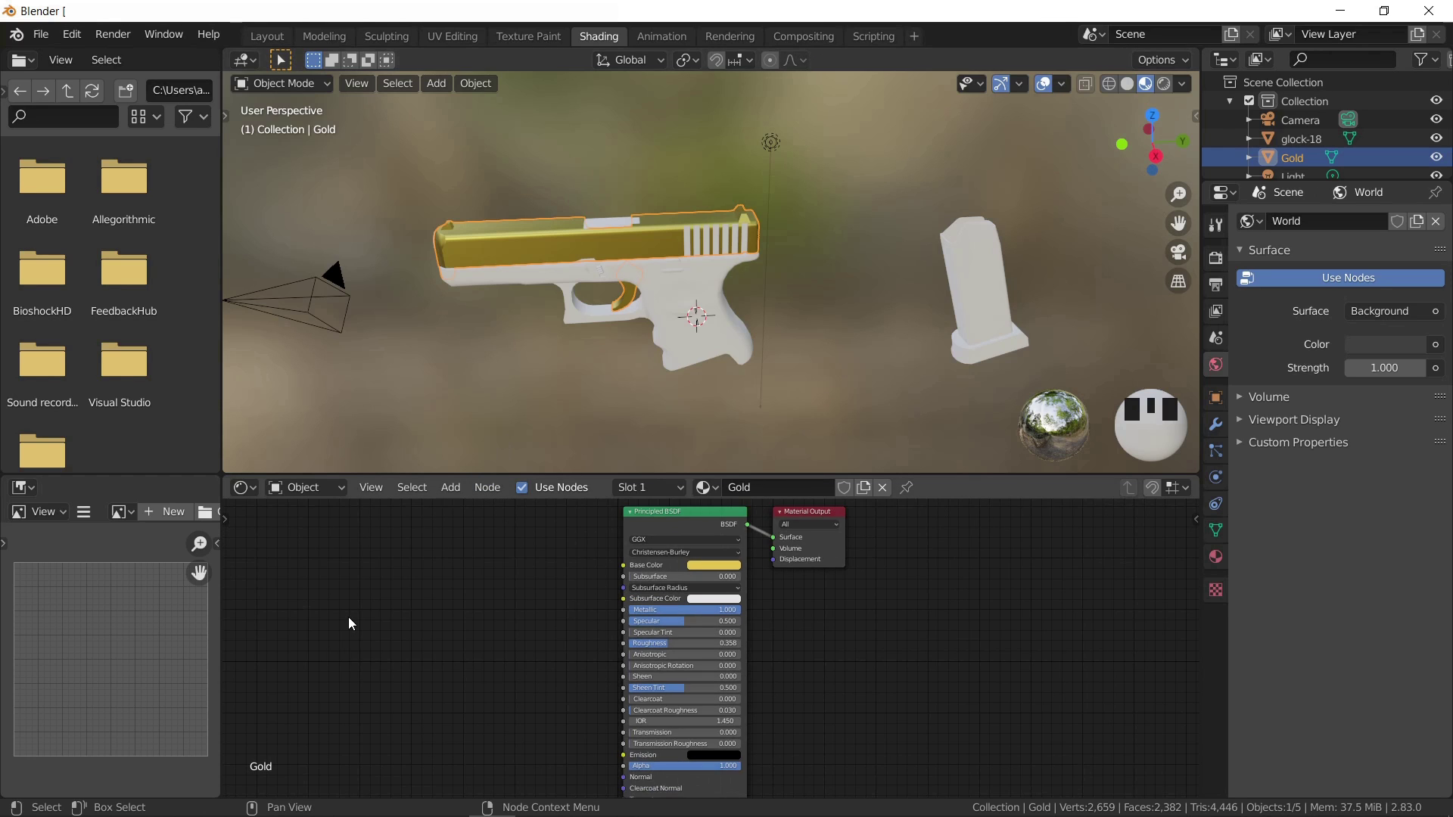
middle_click_drag(348, 624, 661, 603)
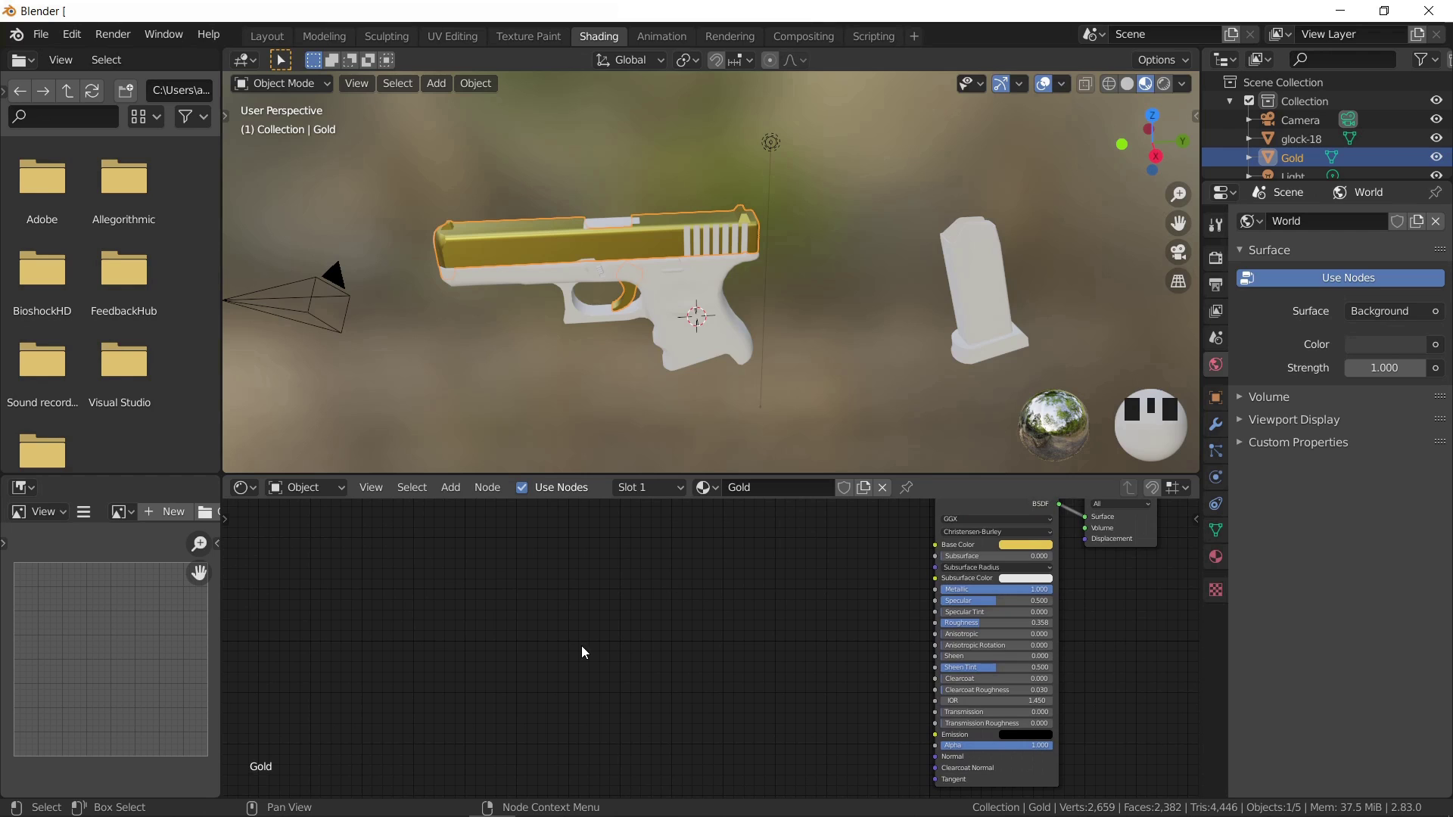
key("shift+a")
mouse_move(581, 646)
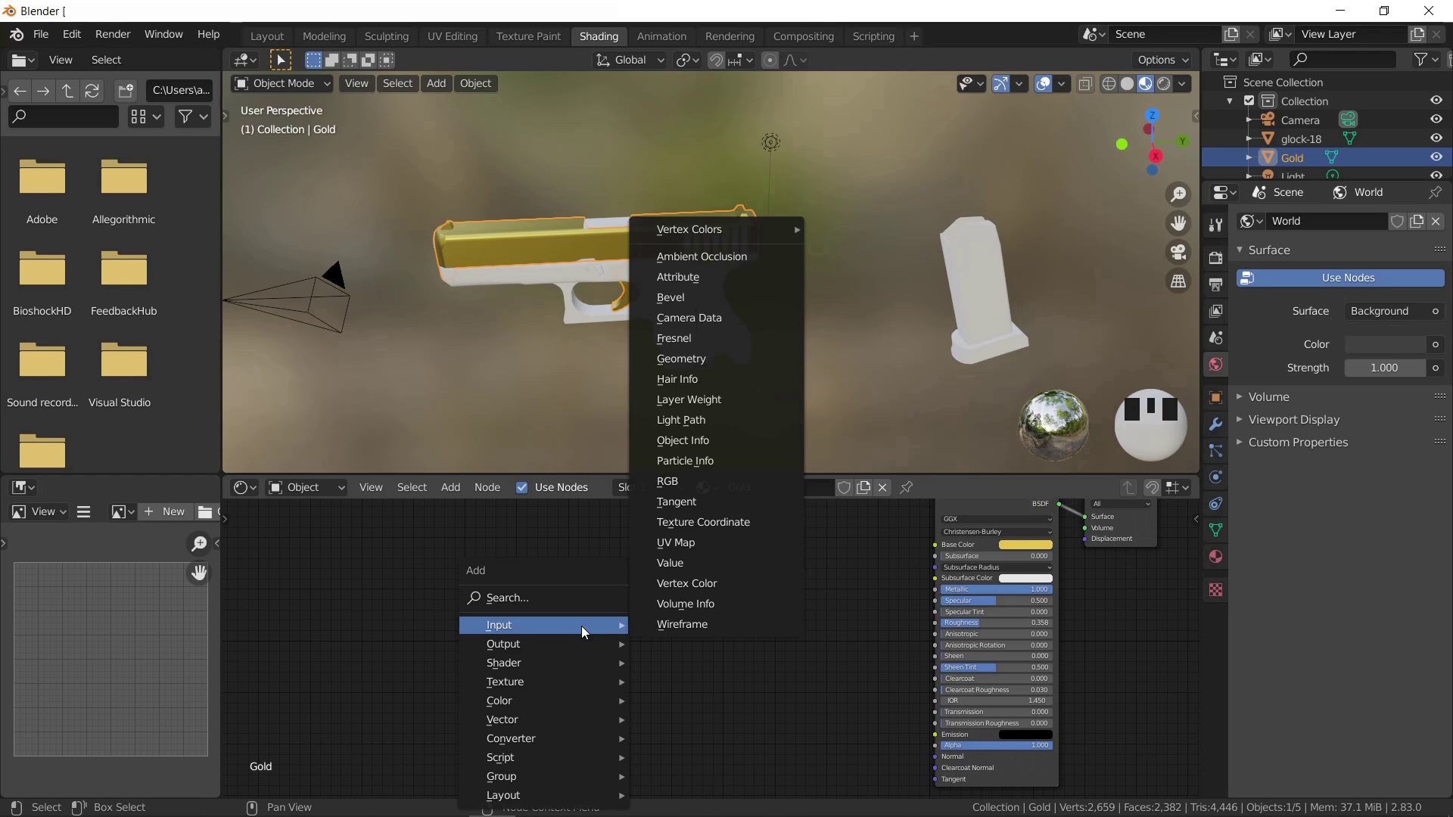
left_click(746, 522)
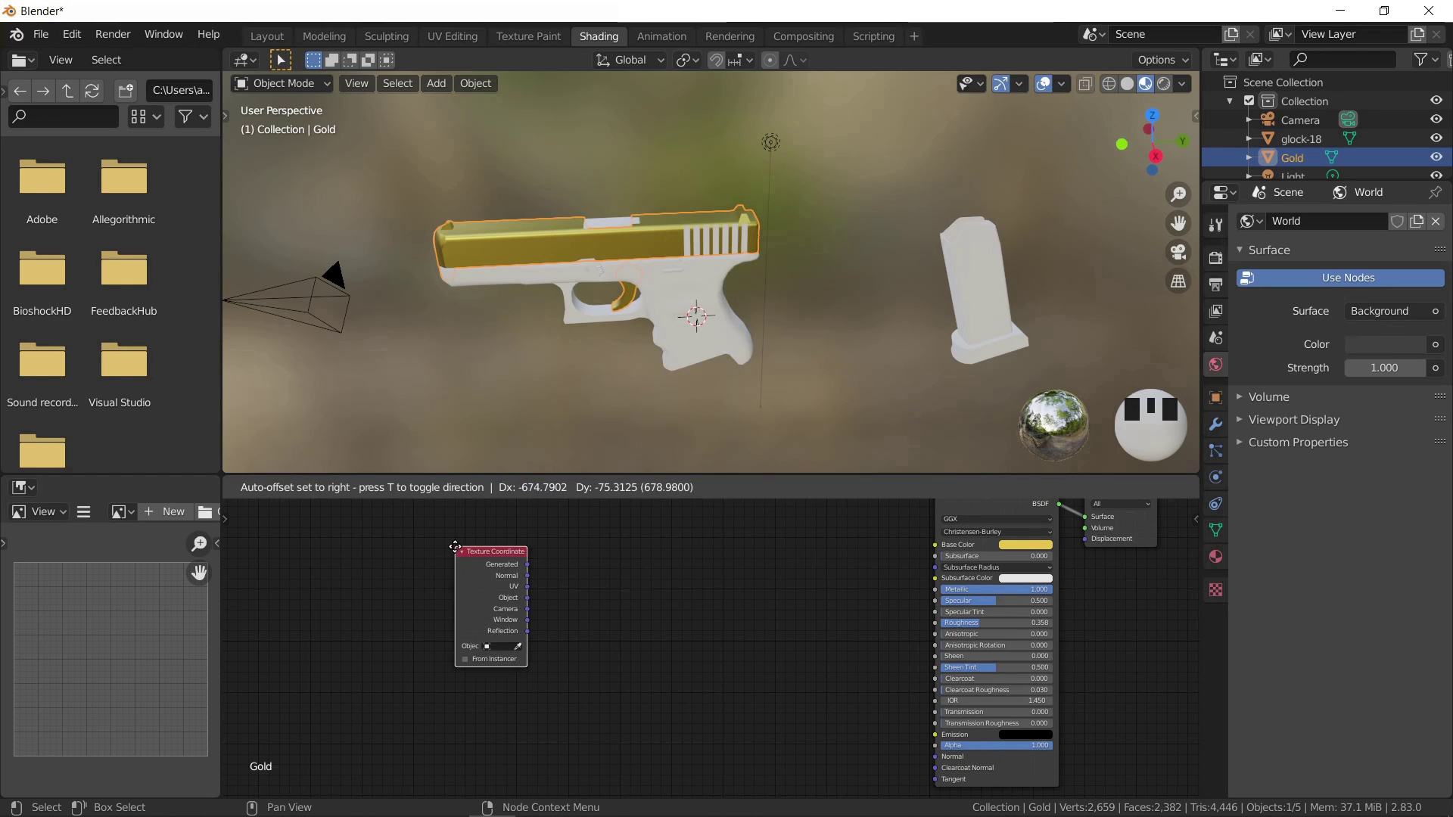
left_click(410, 536)
- Add a Mapping node and a Noise Texture node in sequence after it
key("shift+a")
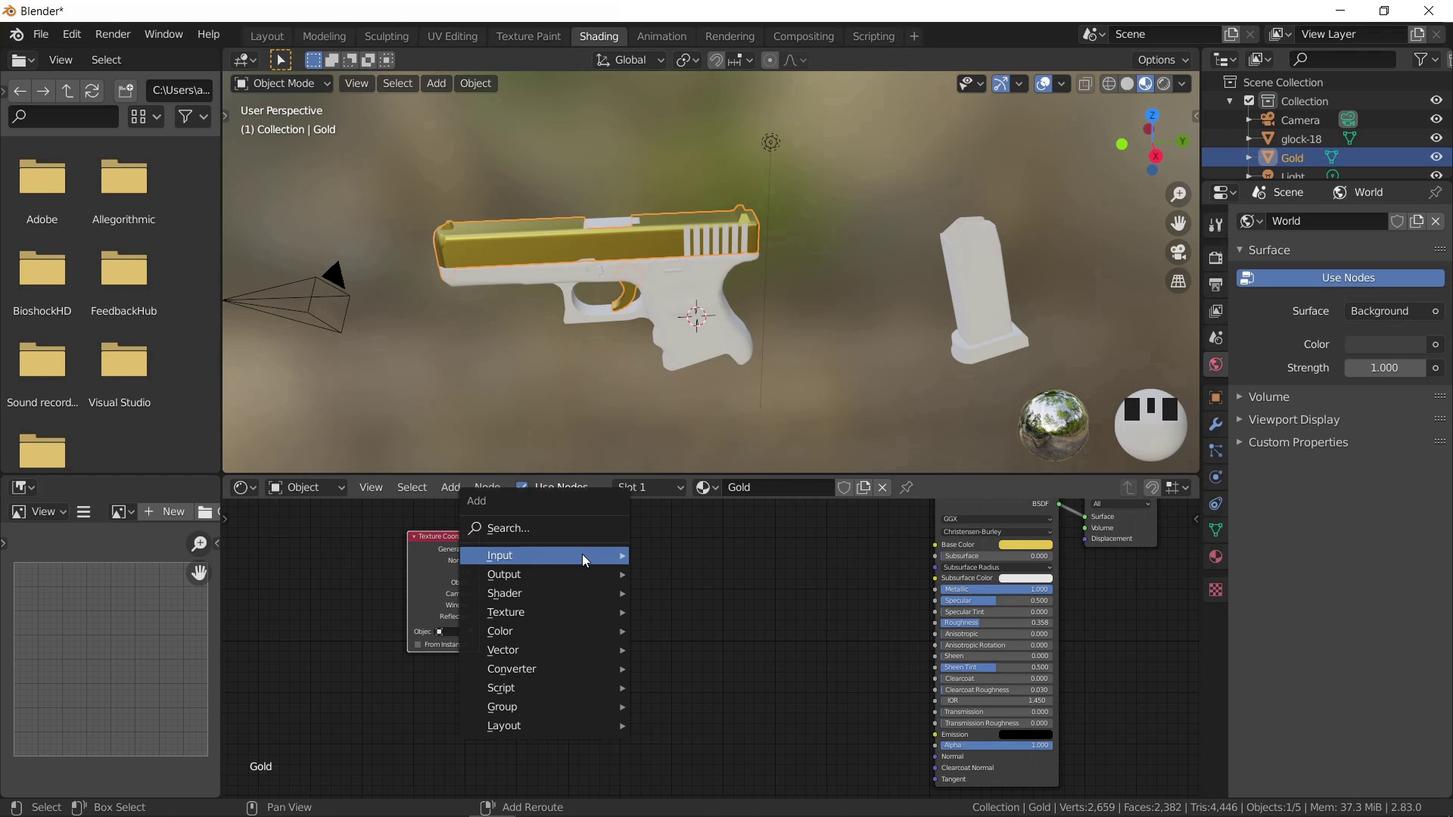
mouse_move(576, 649)
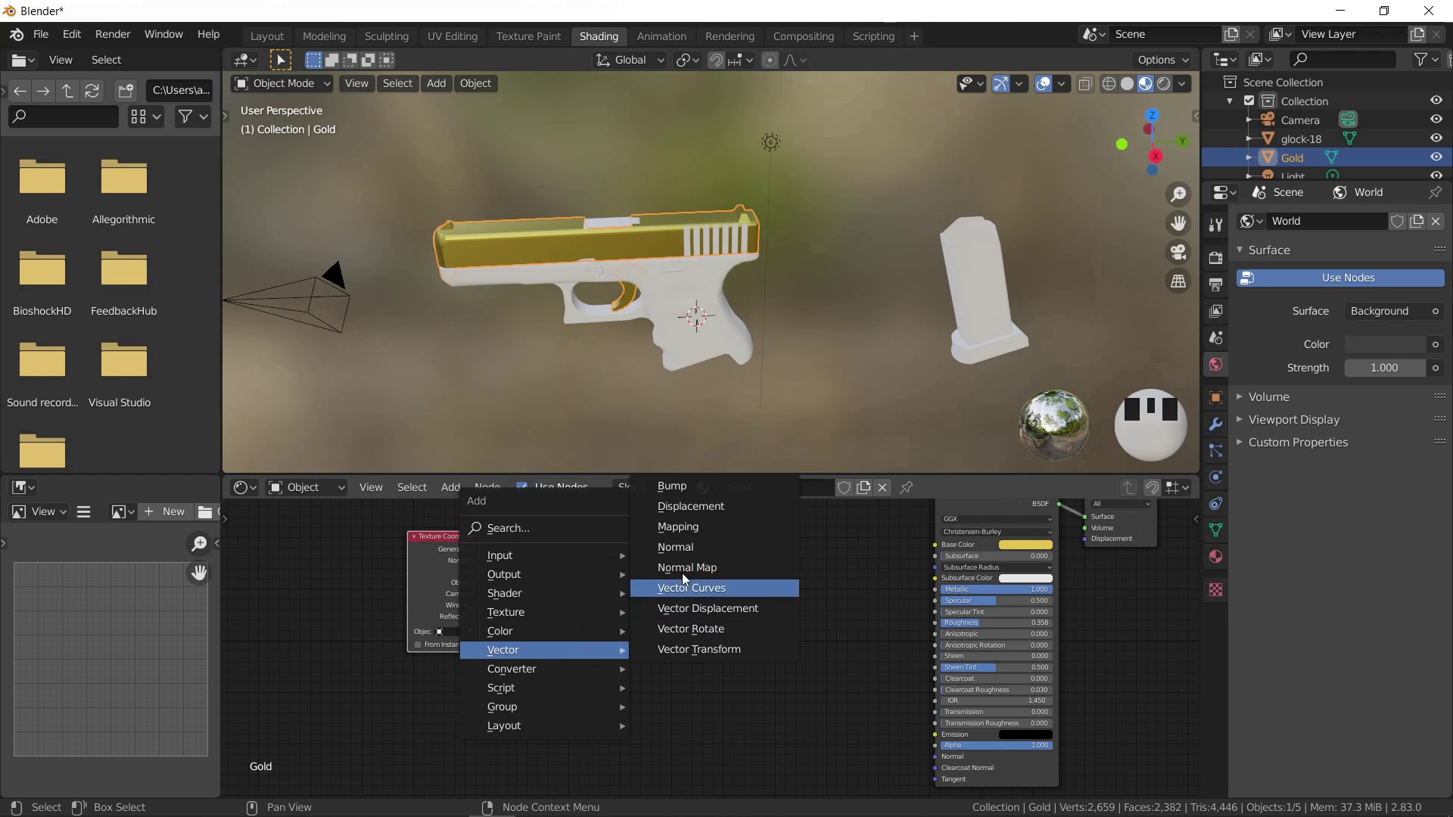
left_click(678, 527)
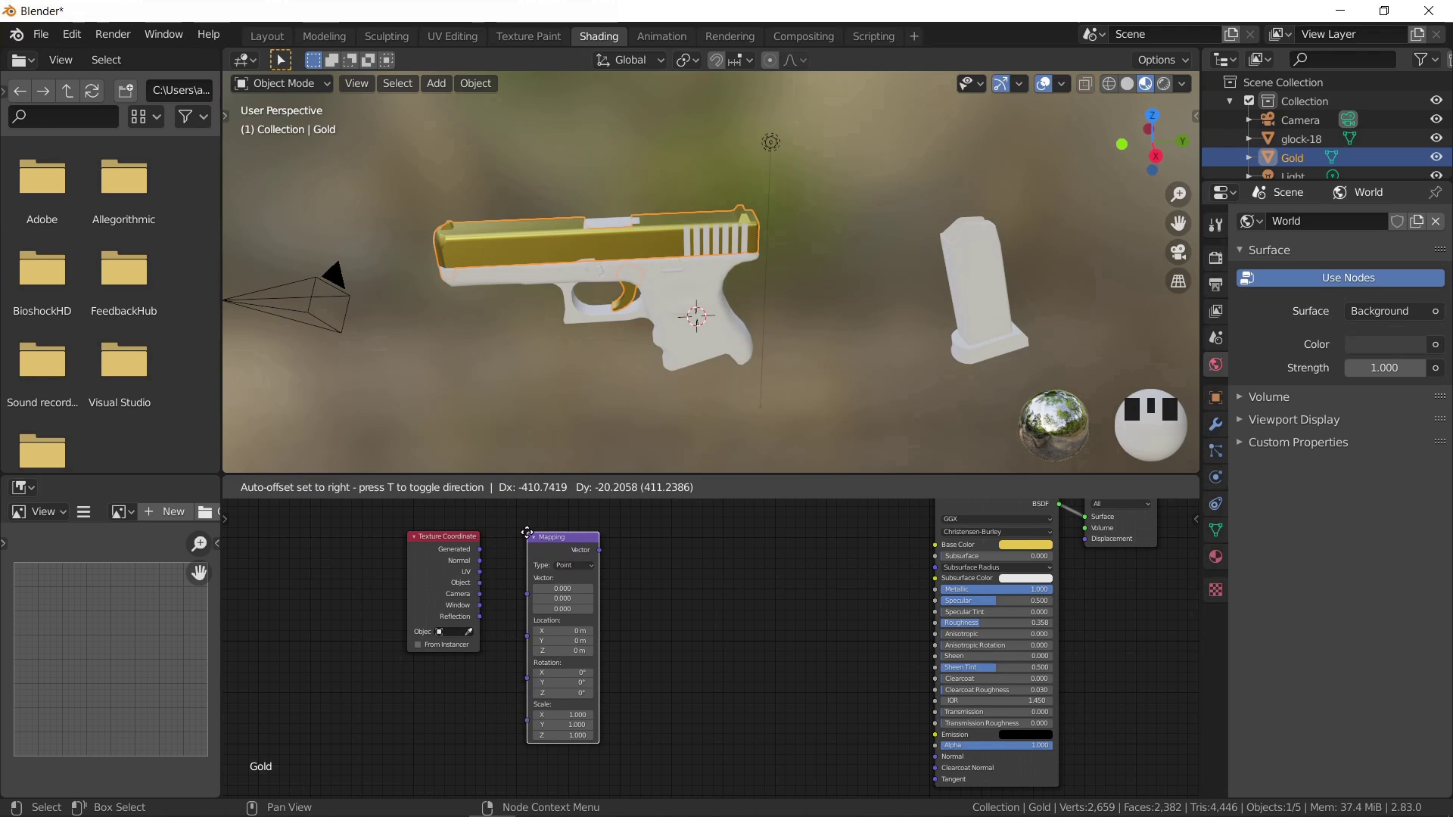
left_click(529, 534)
key("shift+a")
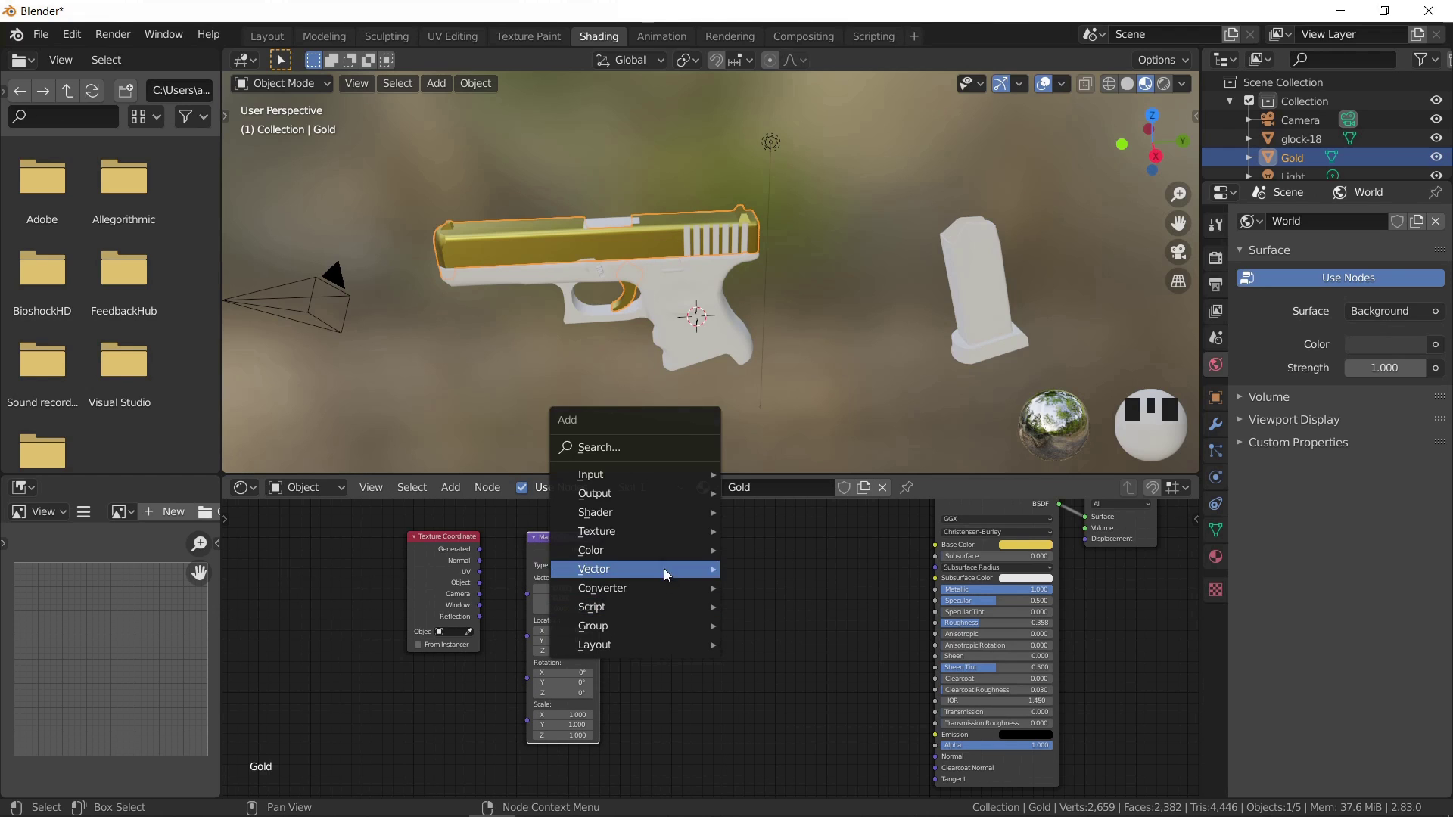
mouse_move(657, 534)
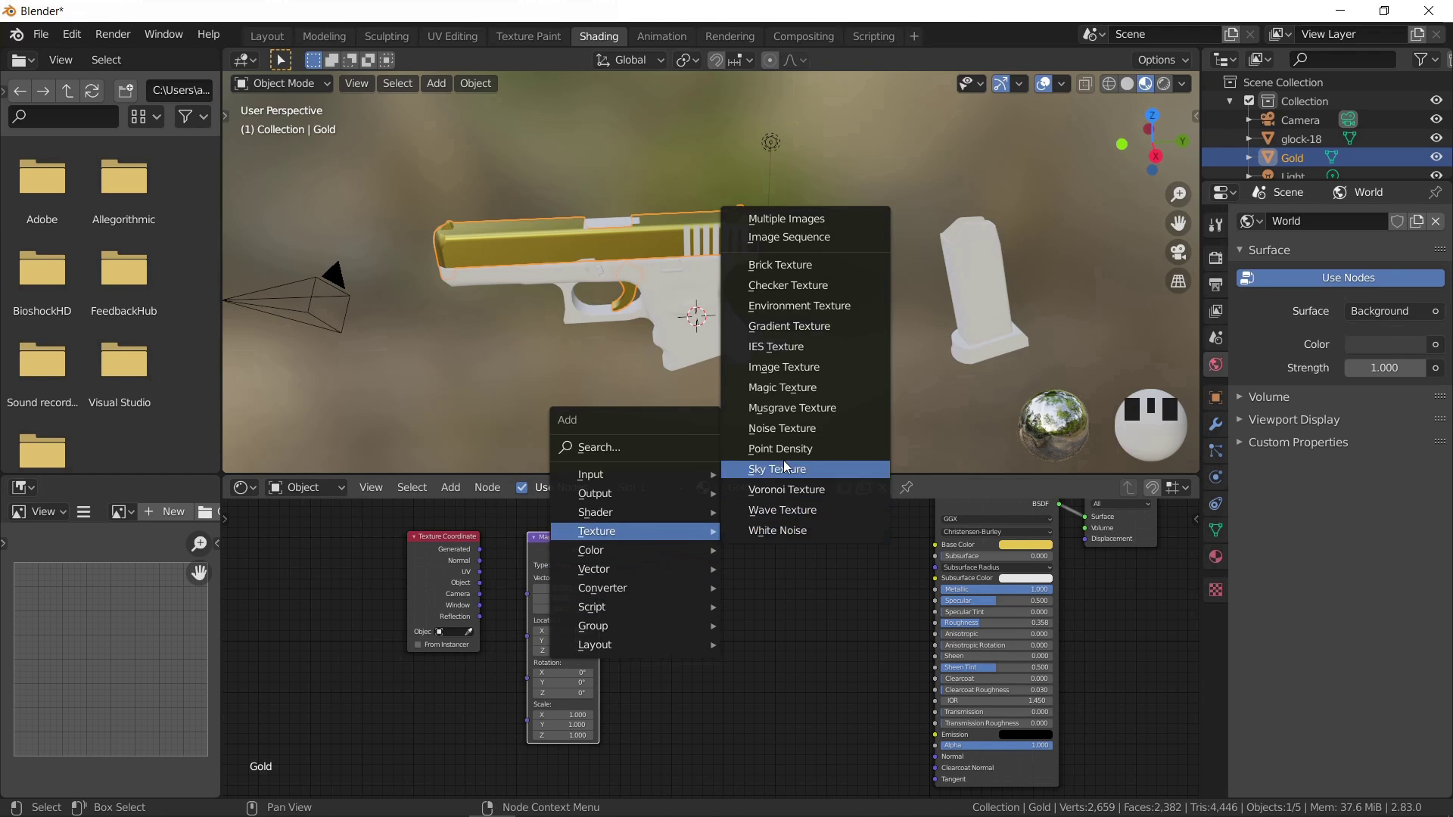
left_click(783, 428)
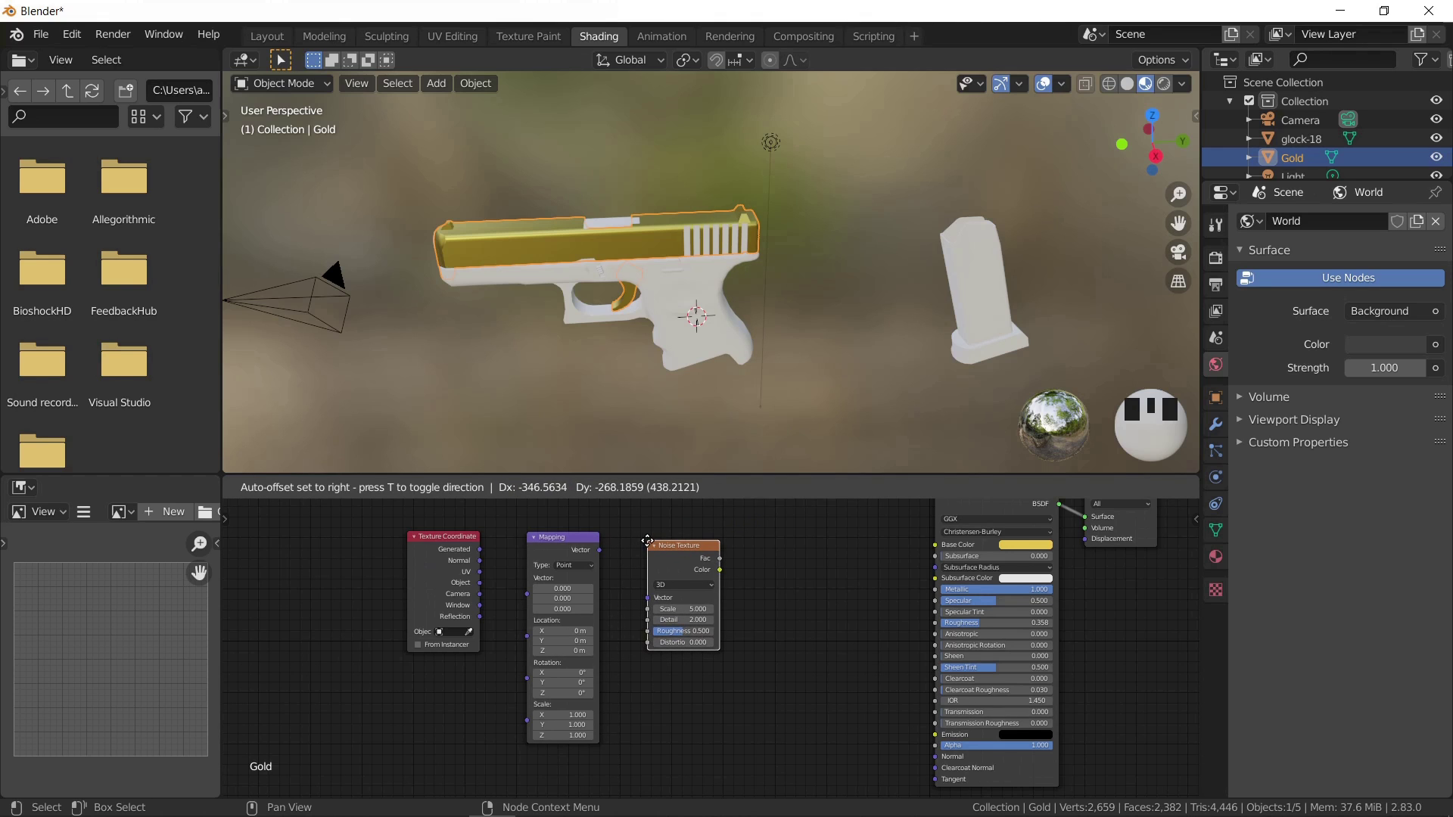
left_click(647, 541)
- Add a Wave Texture node, then move the four new nodes further left together
key("shift+a")
mouse_move(761, 556)
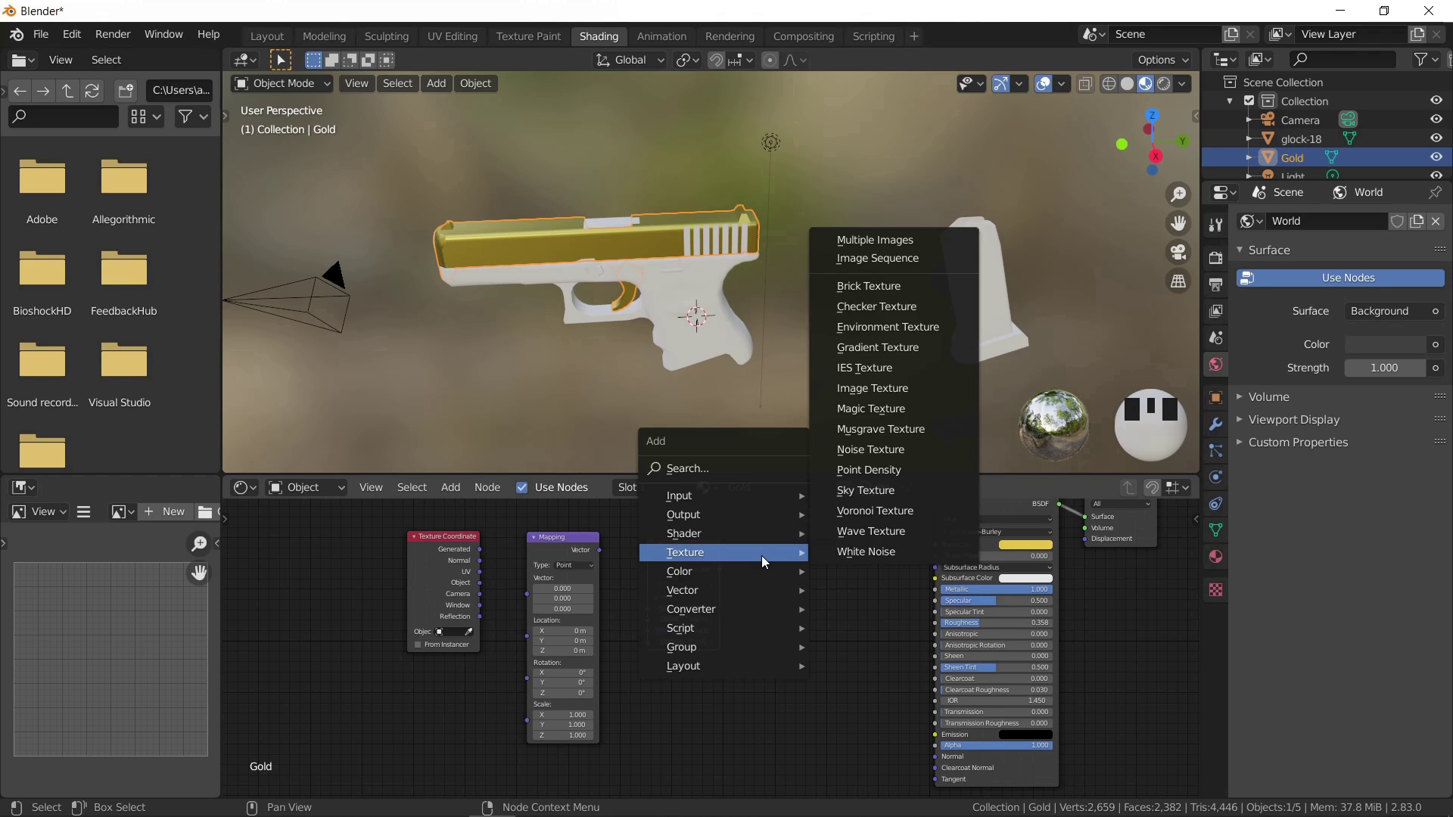
left_click(869, 533)
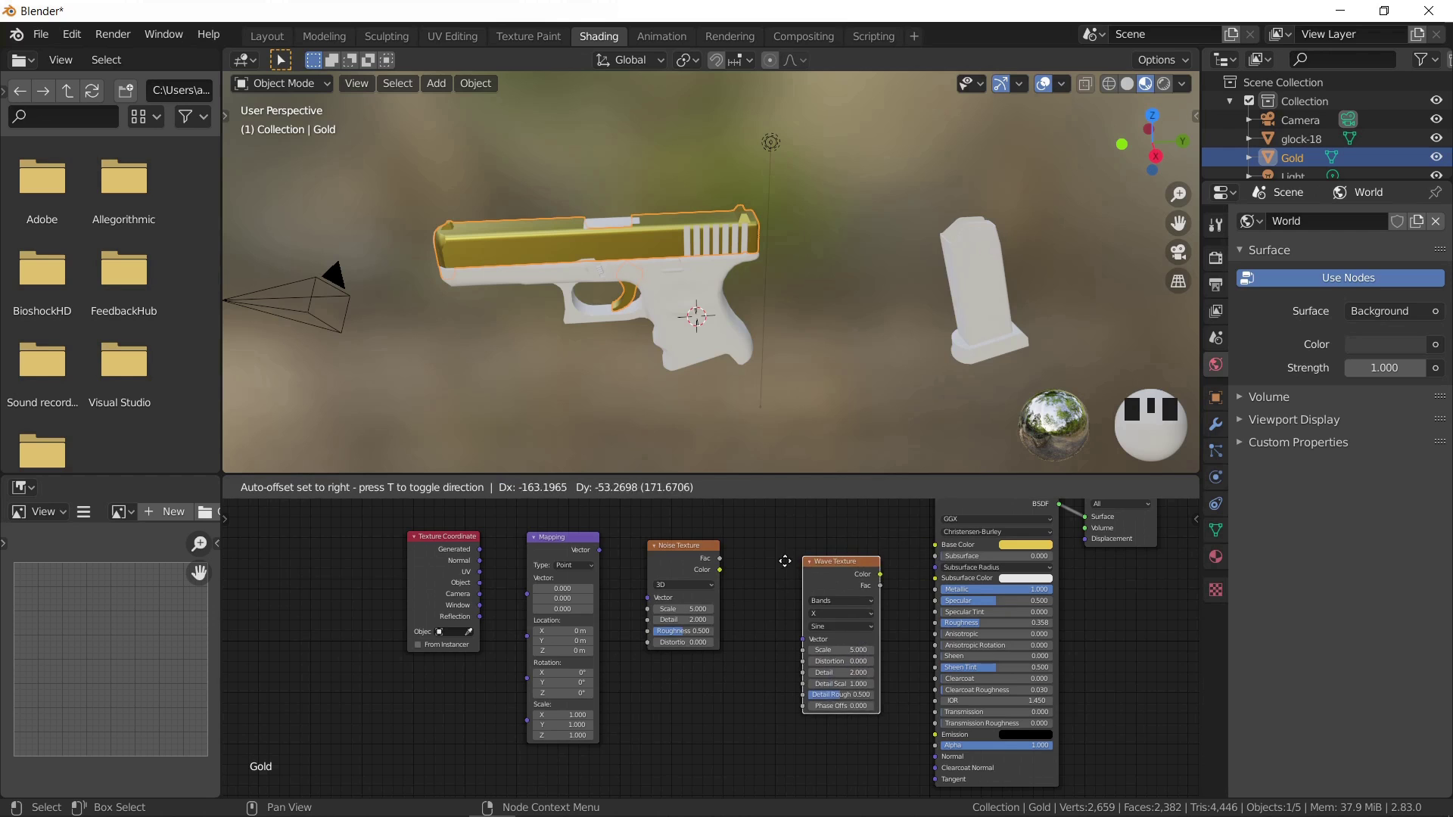
left_click(758, 549)
left_click_drag(304, 517, 905, 775)
key("g")
left_click(694, 633)
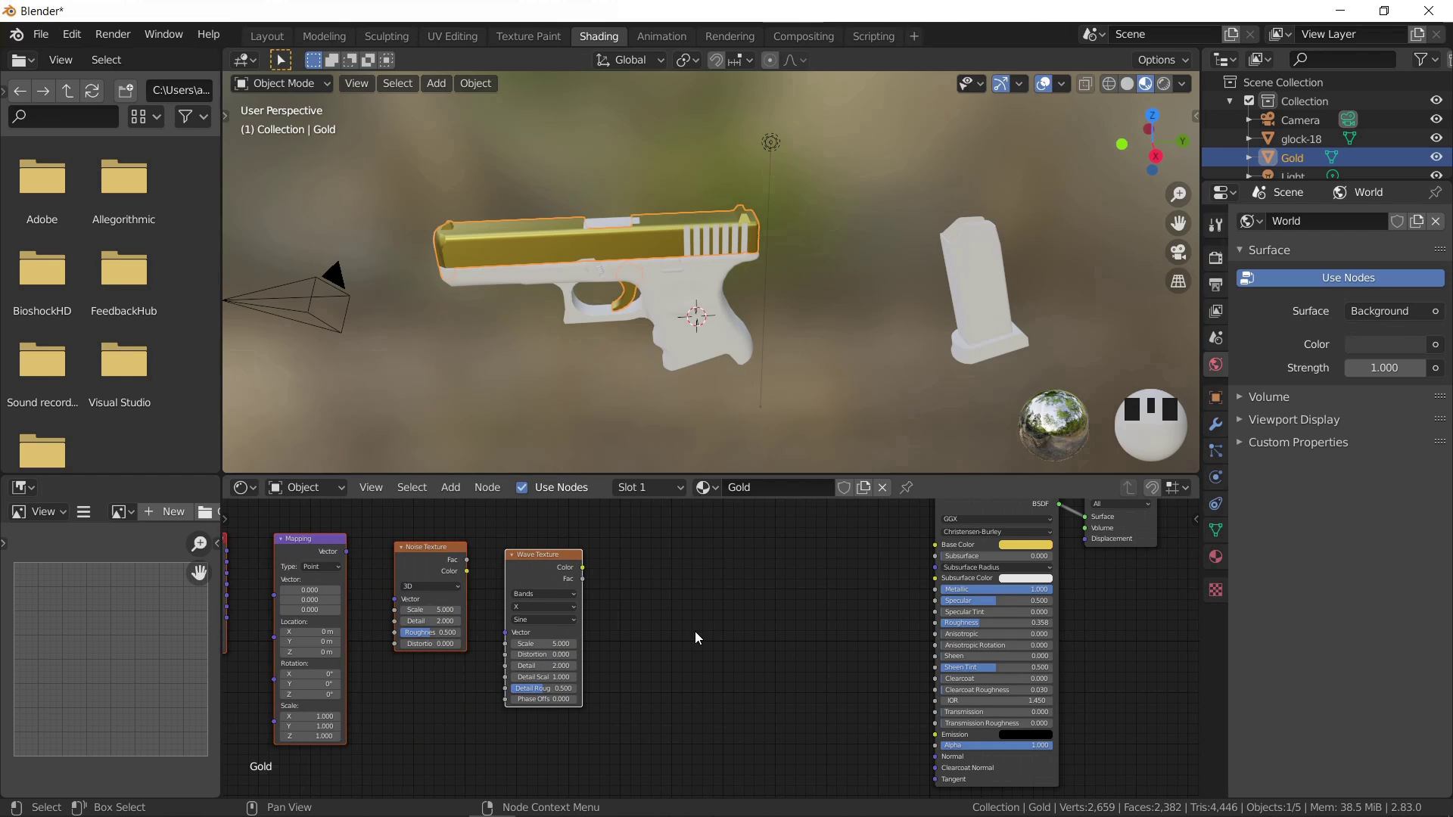
- Add a Displacement node after the Wave Texture
key("shift+a")
mouse_move(695, 631)
mouse_move(680, 671)
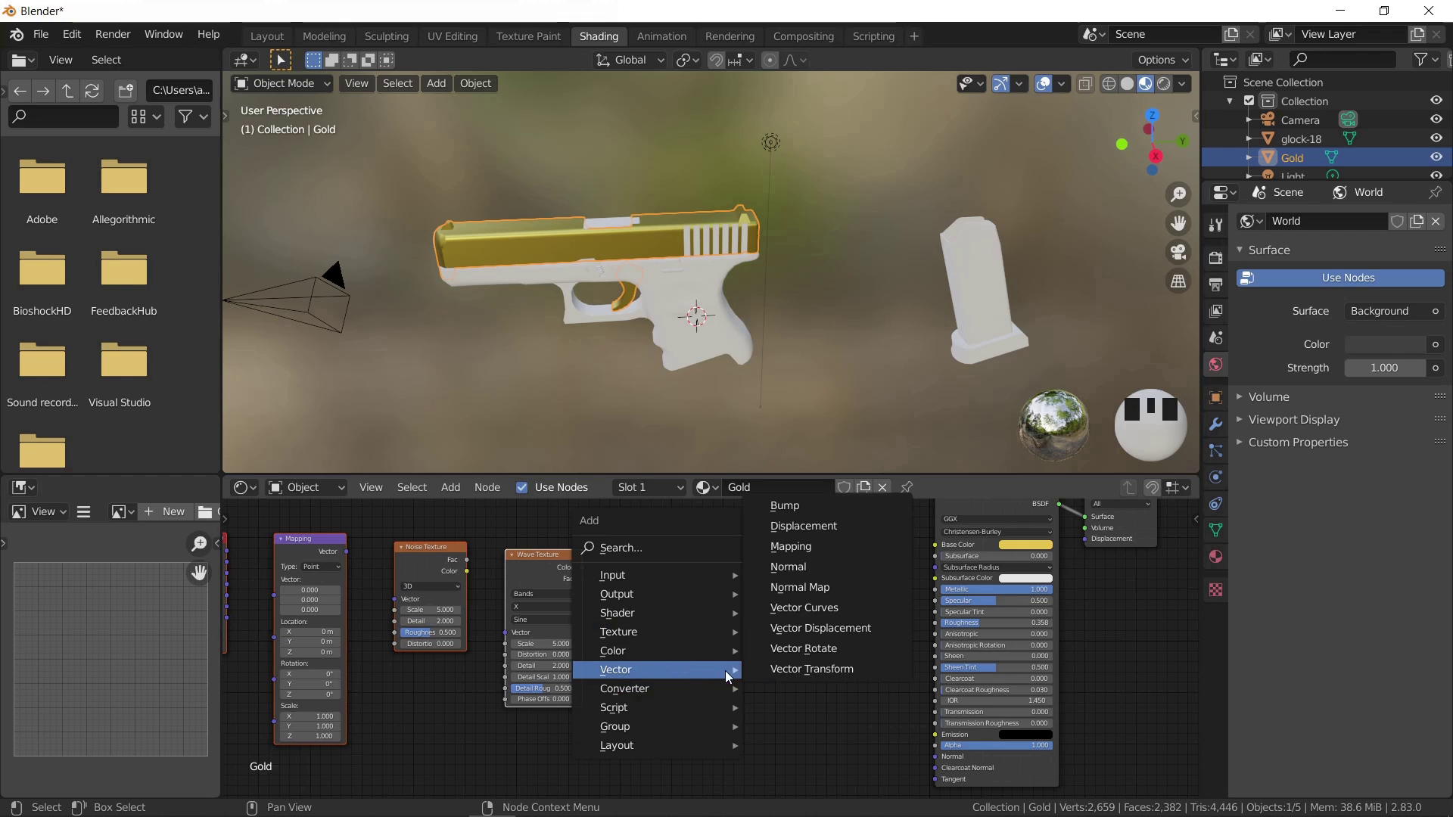
left_click(815, 527)
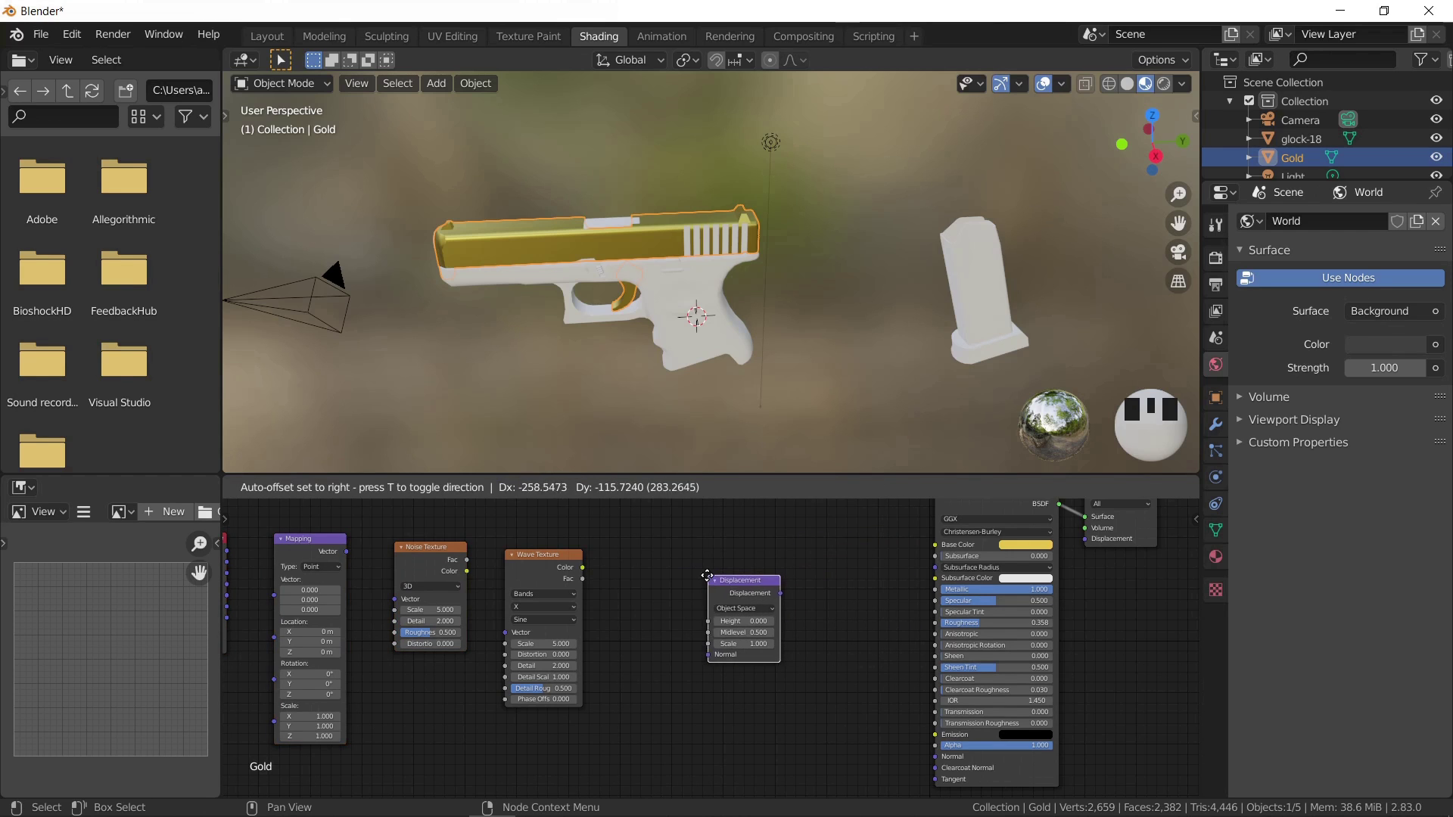
left_click(681, 577)
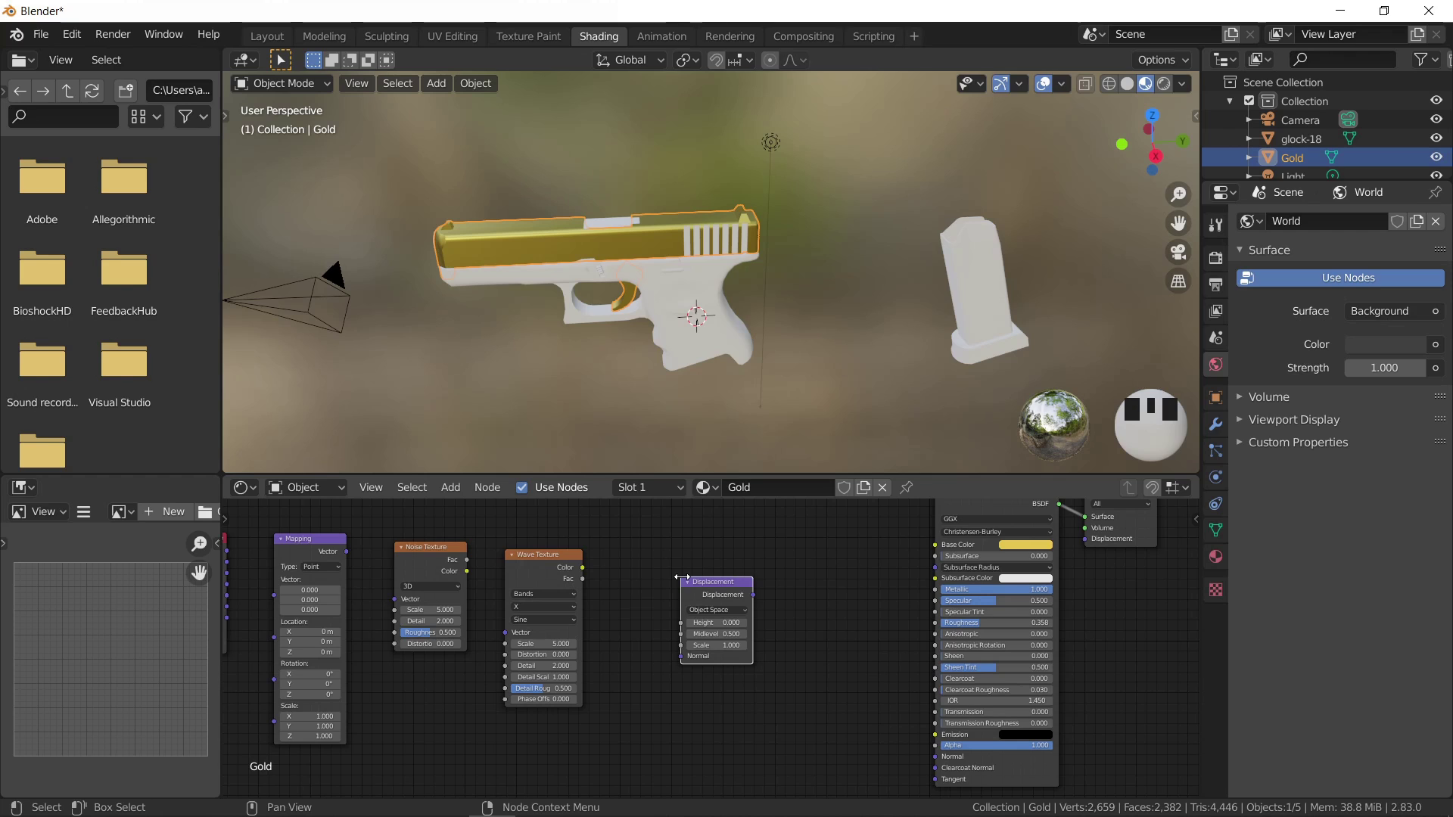
- Chain Texture Coordinate Object through Mapping into Noise Texture and onward
middle_click_drag(330, 588, 608, 577)
left_click_drag(535, 575, 580, 586)
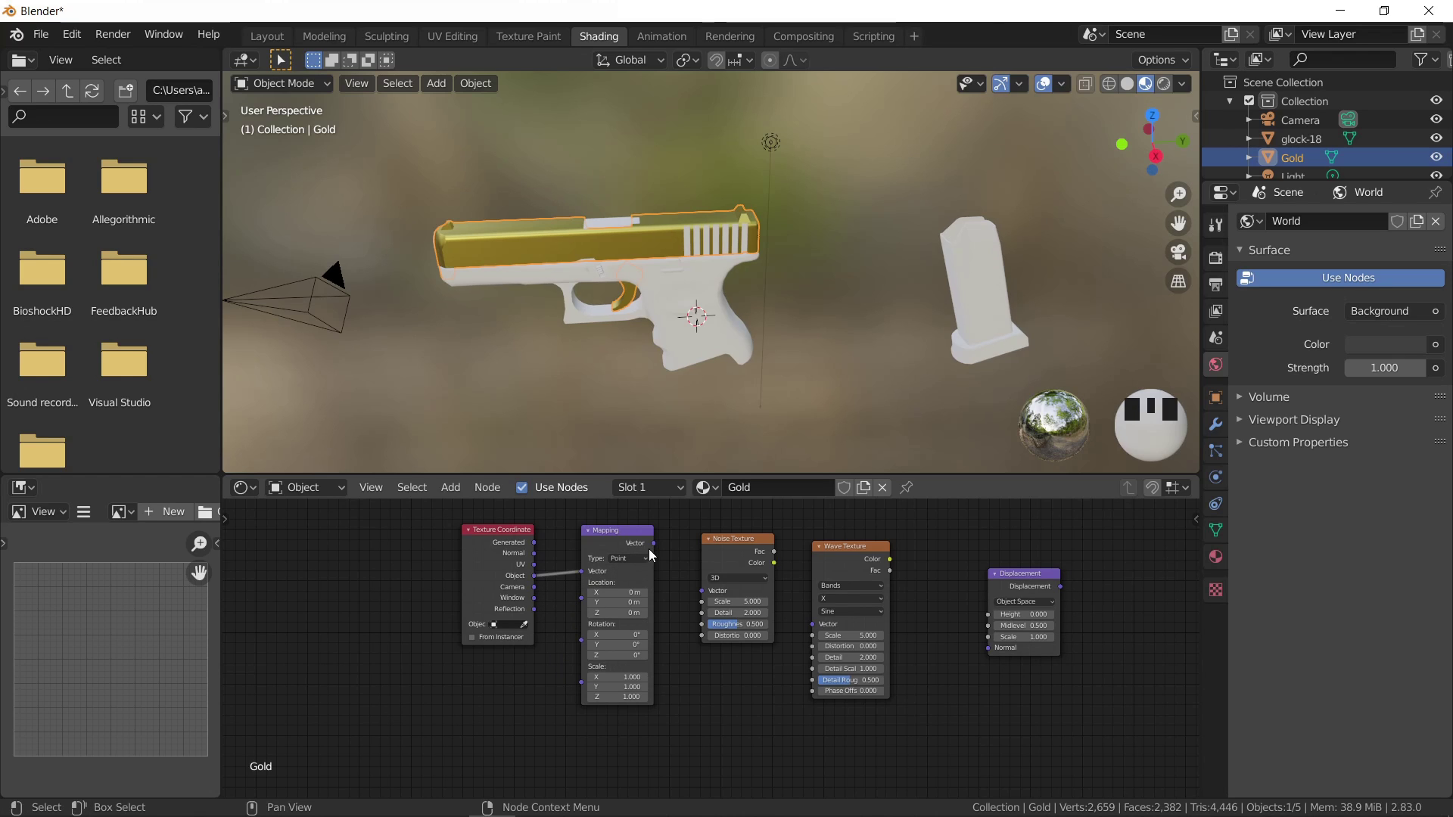
left_click_drag(654, 544, 701, 590)
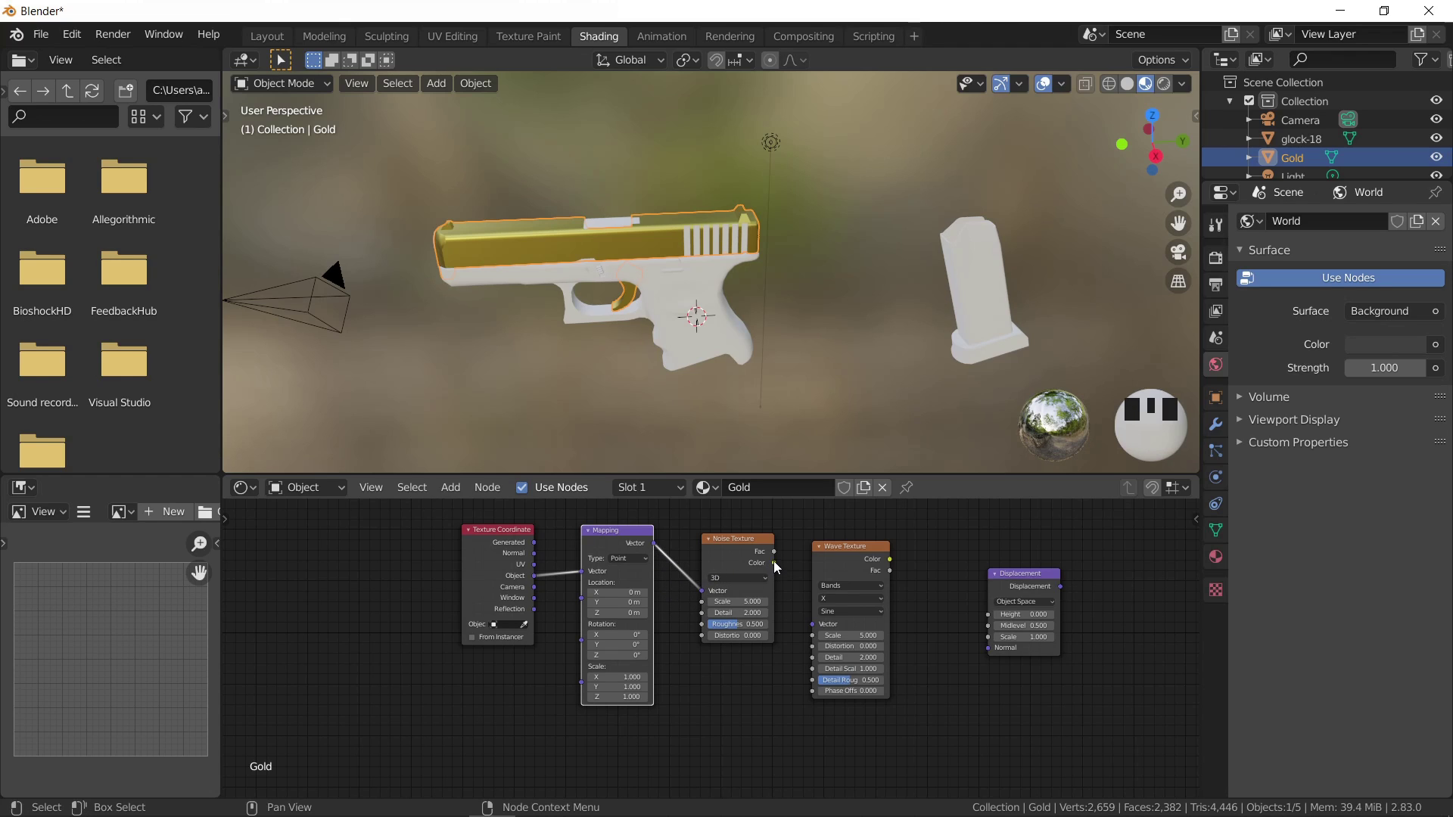
left_click_drag(775, 562, 808, 628)
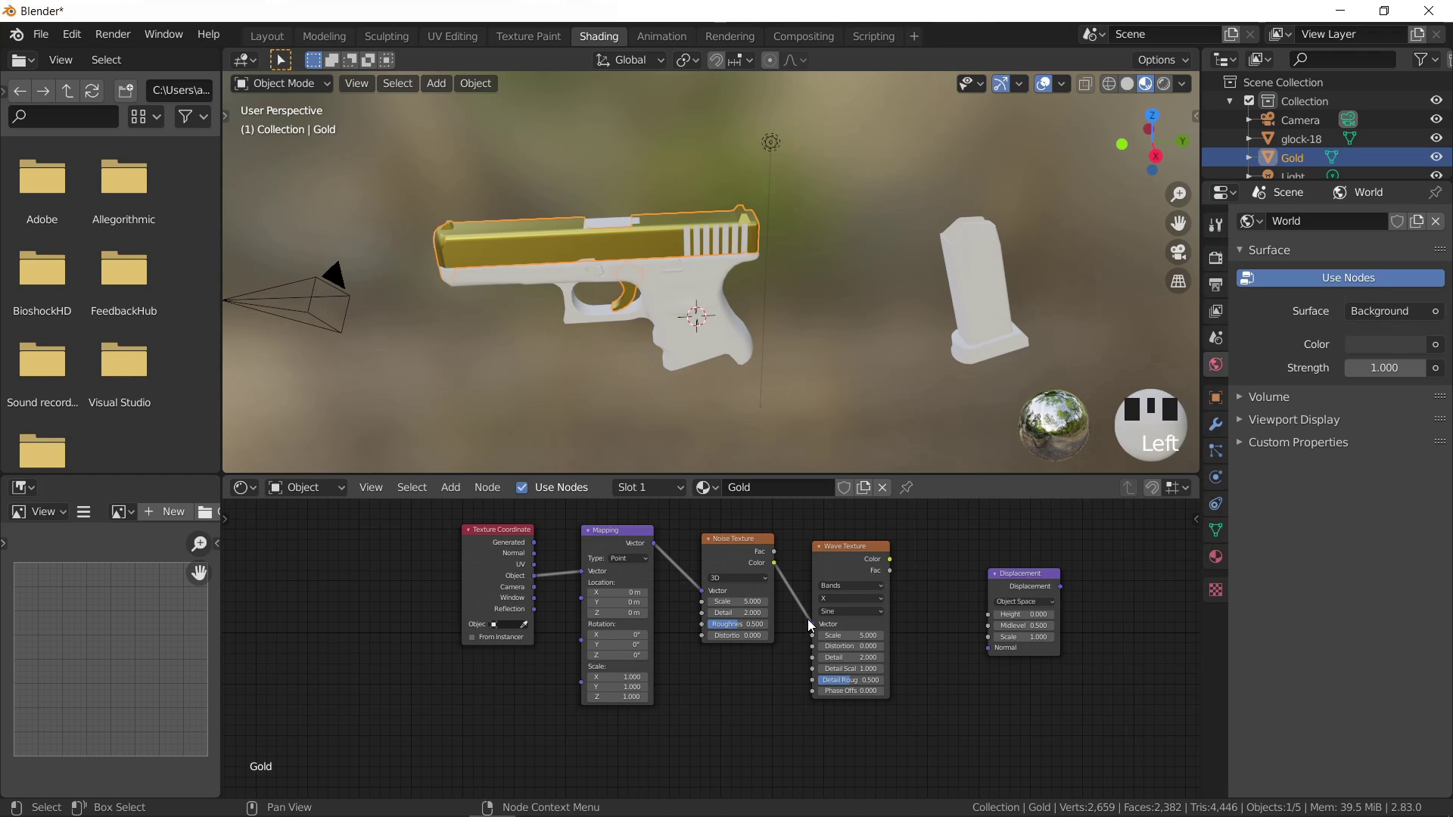
- Link Wave Texture Color to Displacement Height and Displacement to Material Output Displacement
left_click_drag(890, 558, 985, 616)
middle_click_drag(1082, 545, 595, 587)
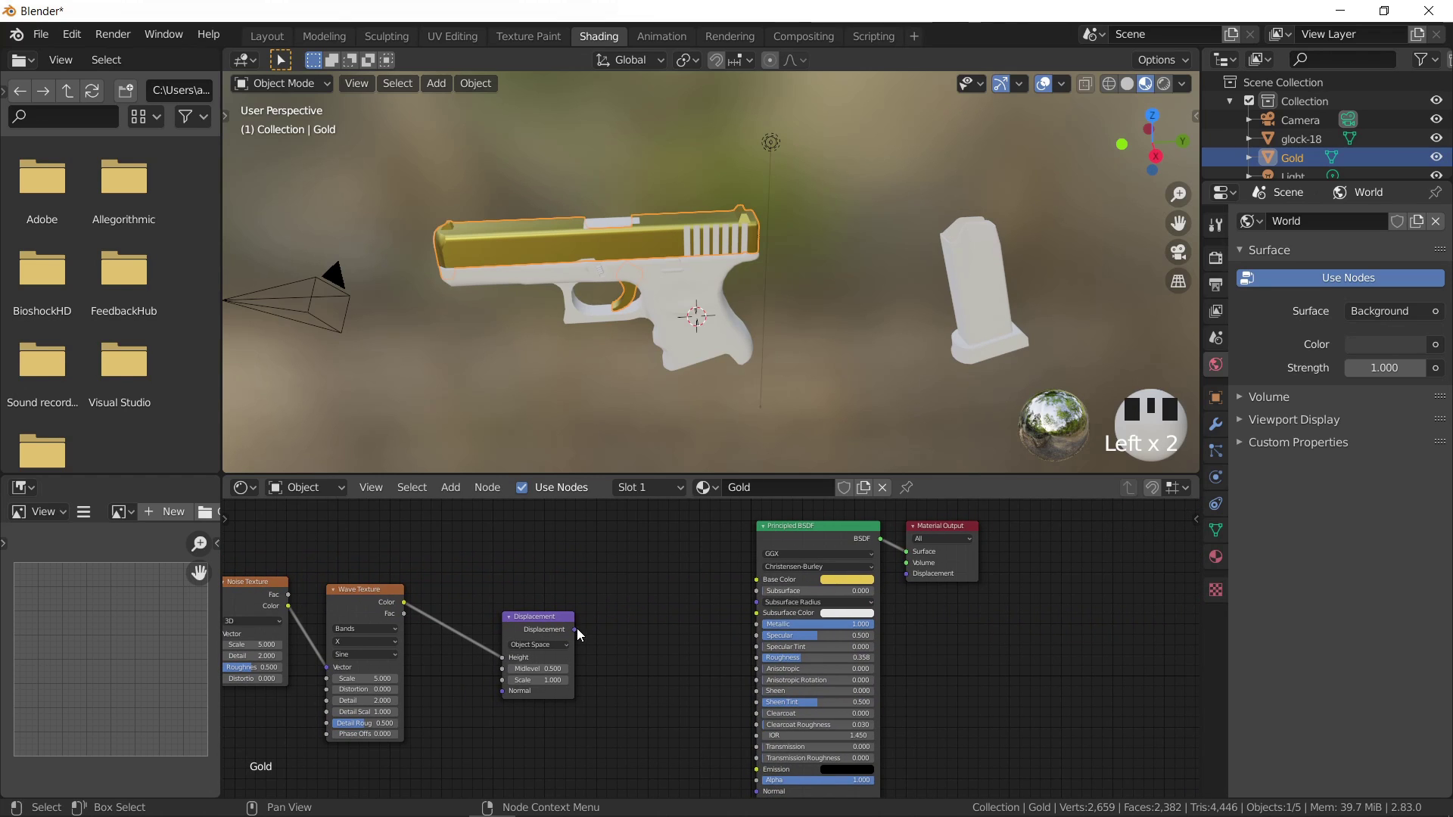
left_click_drag(574, 629, 905, 577)
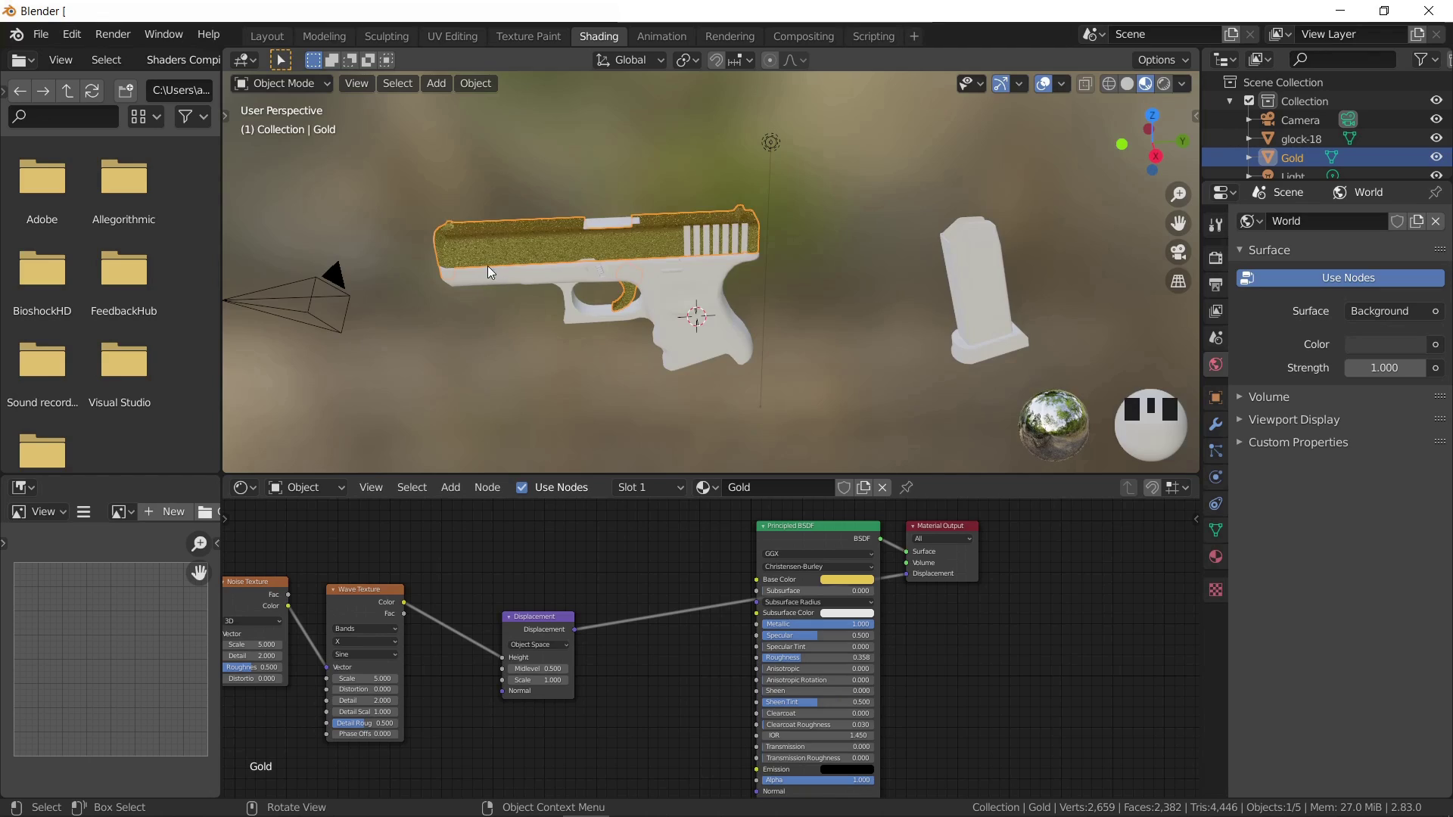
- Lower the Noise Texture Scale to 1.9 to enlarge the pattern
scroll(469, 247, "up", 2)
middle_click_drag(465, 253, 625, 298, "shift")
scroll(633, 300, "up", 4)
scroll(634, 298, "down", 1)
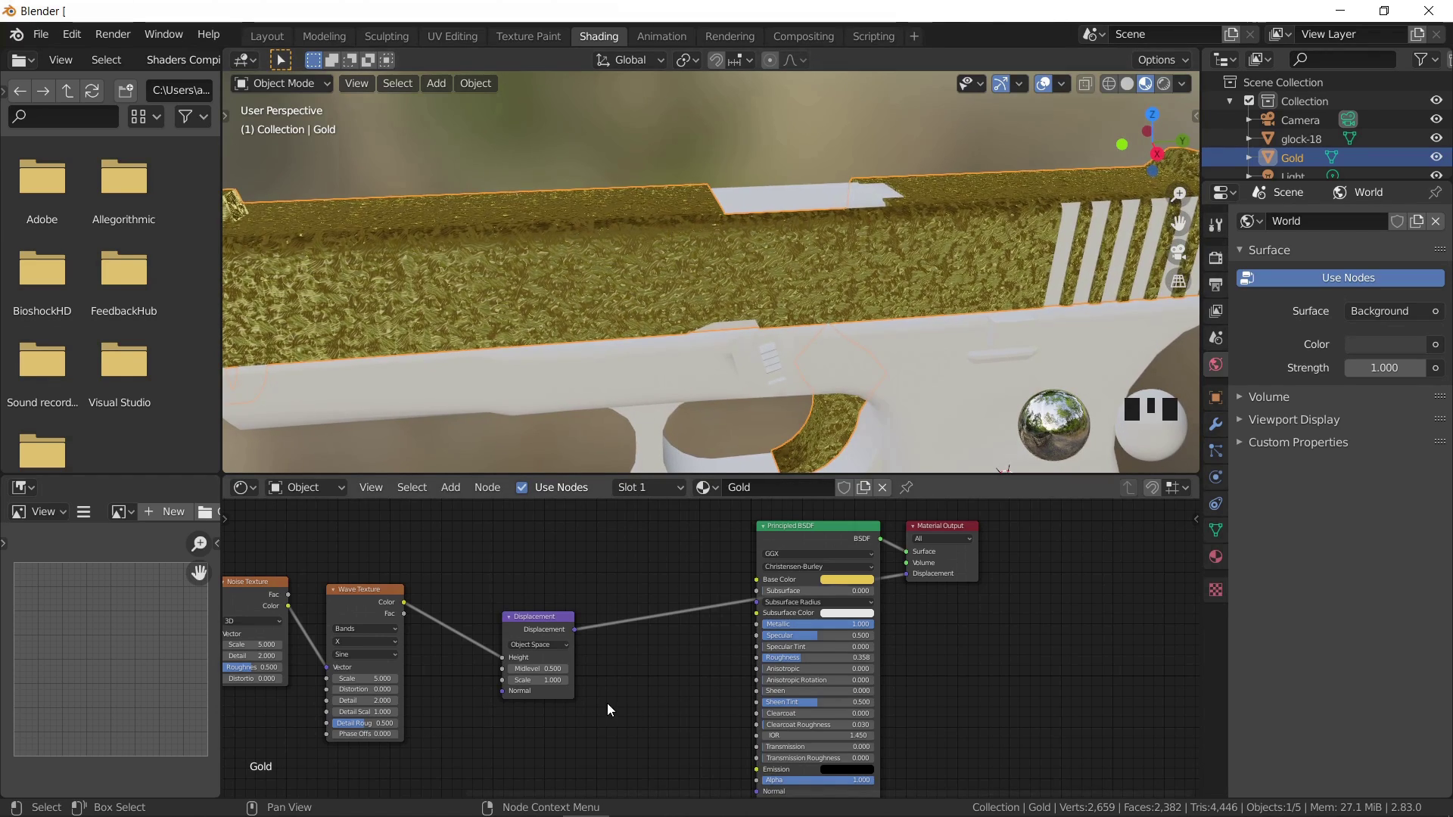
middle_click_drag(594, 697, 983, 681)
scroll(614, 615, "up", 4)
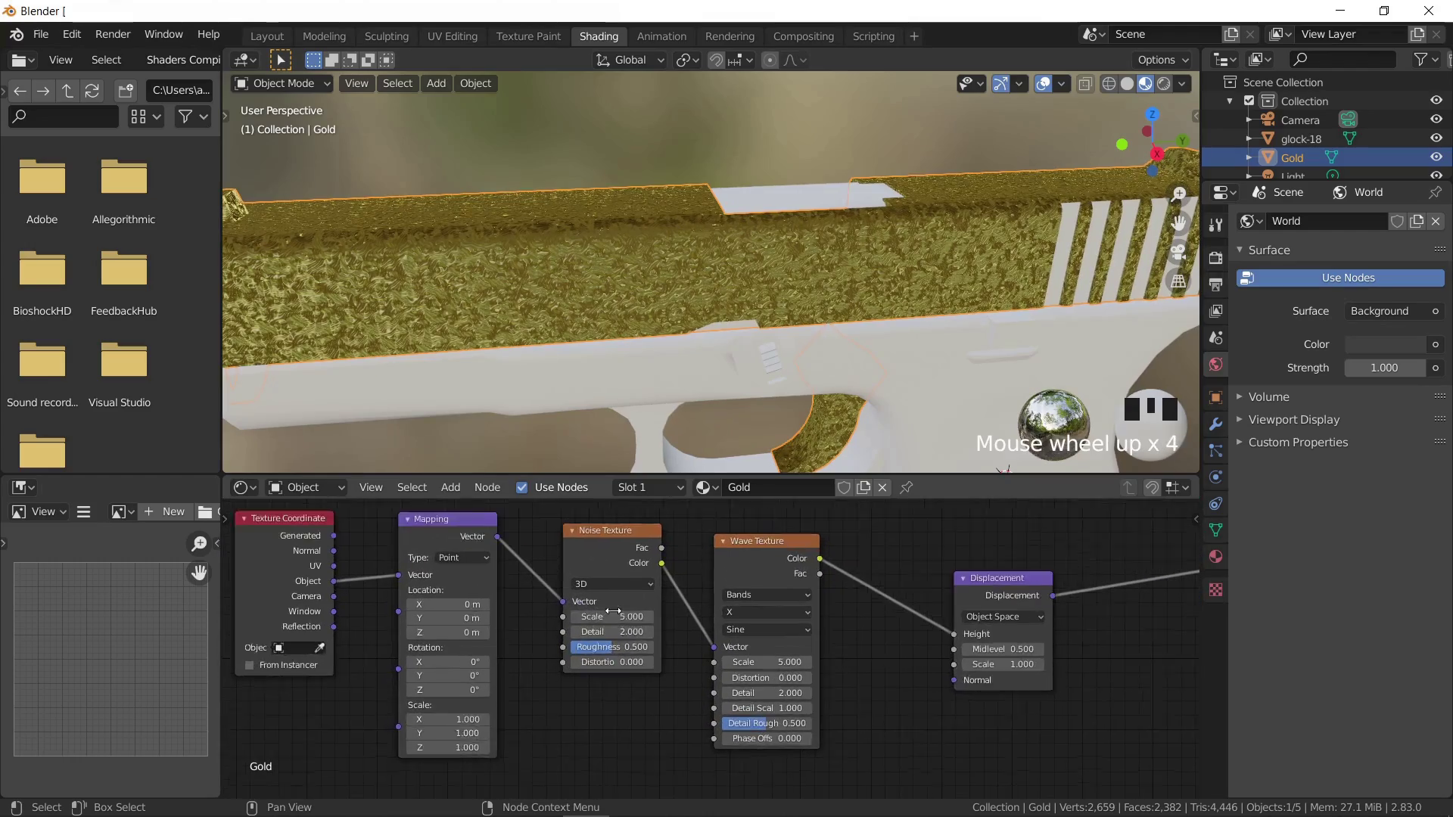
scroll(613, 611, "up", 2)
left_click_drag(613, 611, 563, 611)
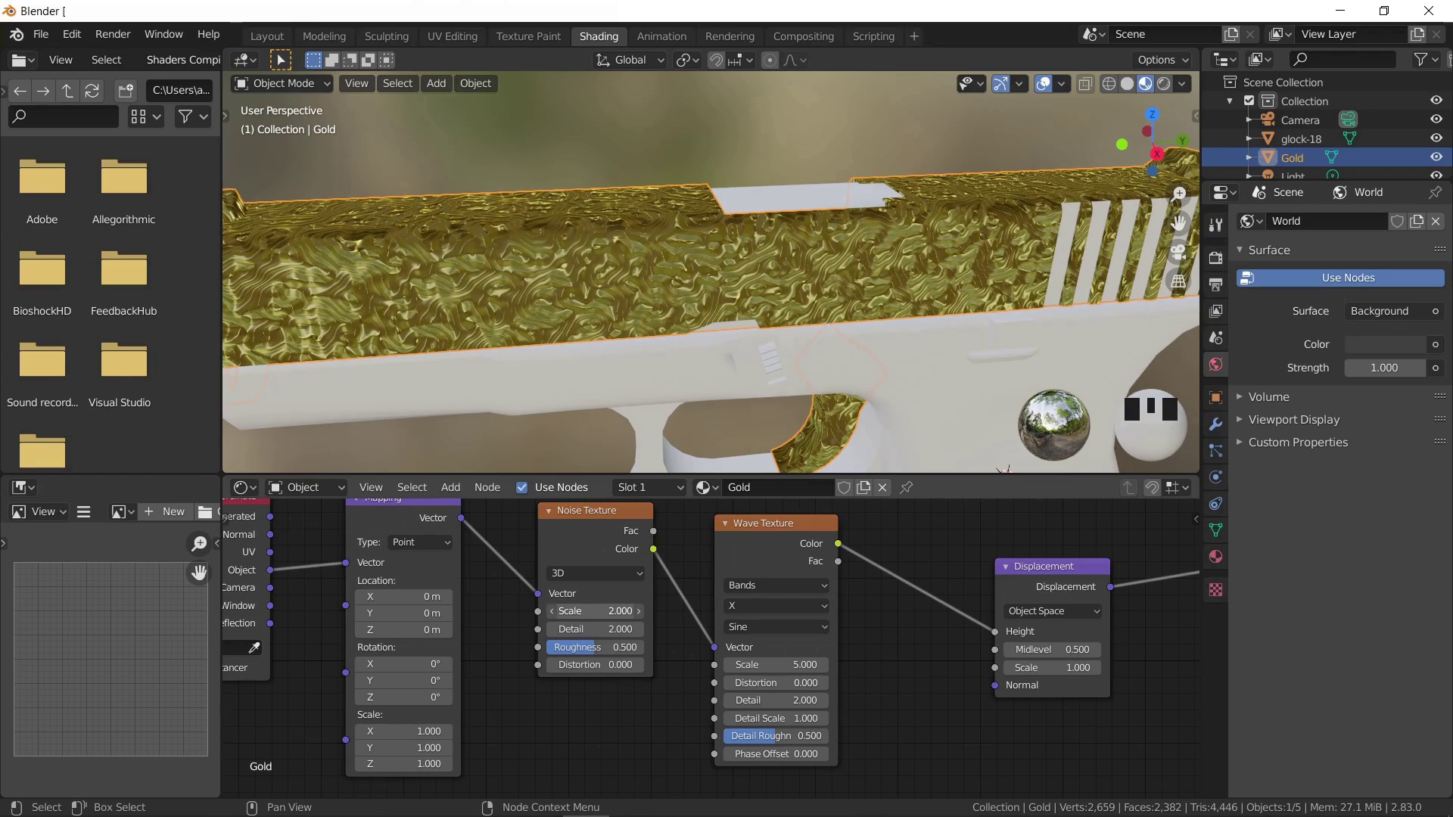
mouse_move(611, 611)
left_mouse_down()
mouse_move(628, 611)
mouse_move(613, 611)
left_mouse_up()
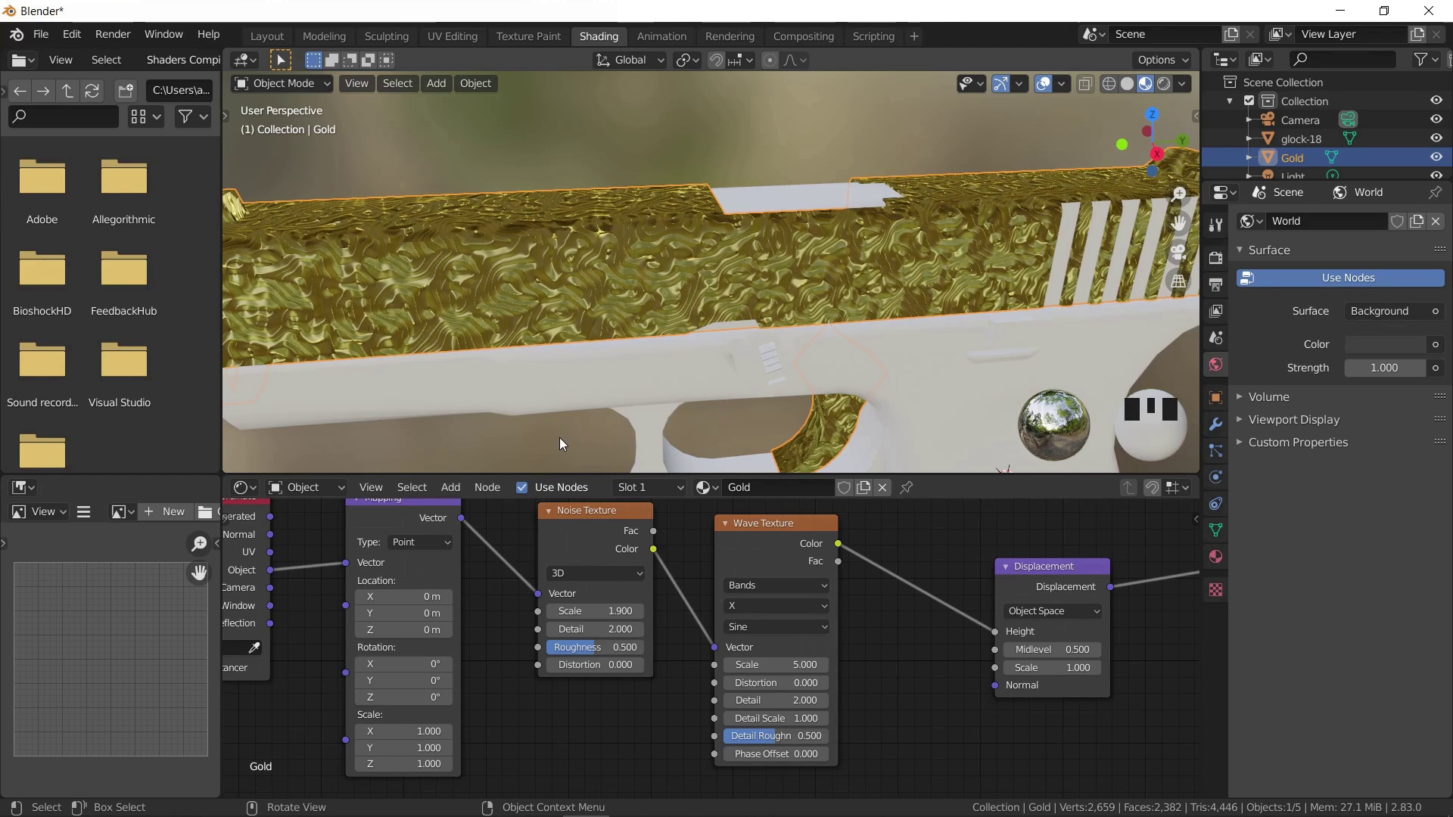
- Set the Mapping node Scale to X 0.7 and Y 0.4
middle_click_drag(452, 640, 670, 591)
scroll(624, 670, "up", 2)
left_click_drag(624, 671, 646, 712)
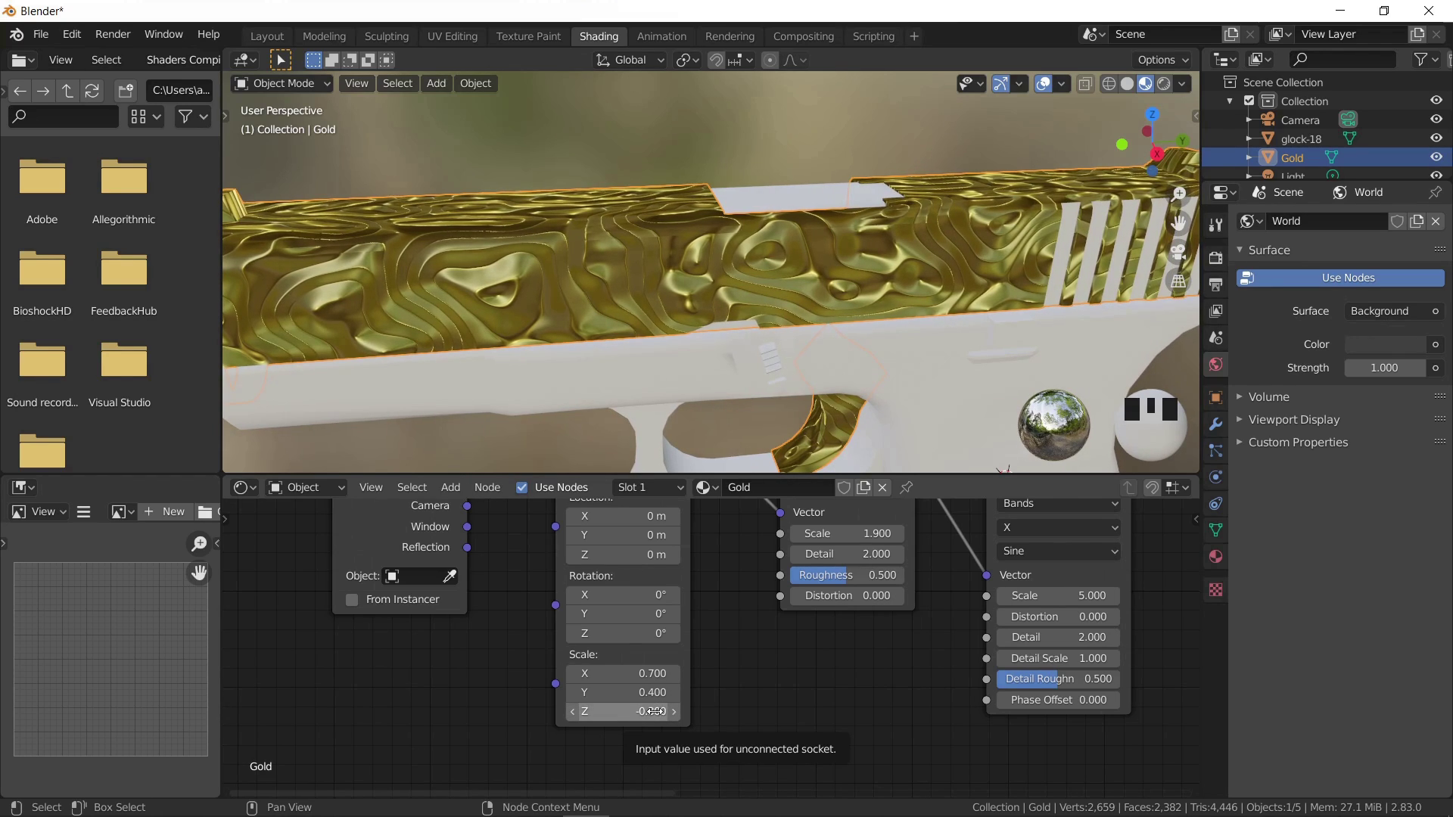
- Raise Wave Texture Scale to 8.2 and set Displacement Scale to 0.05
middle_click_drag(948, 638, 711, 720)
left_click_drag(817, 678, 972, 678)
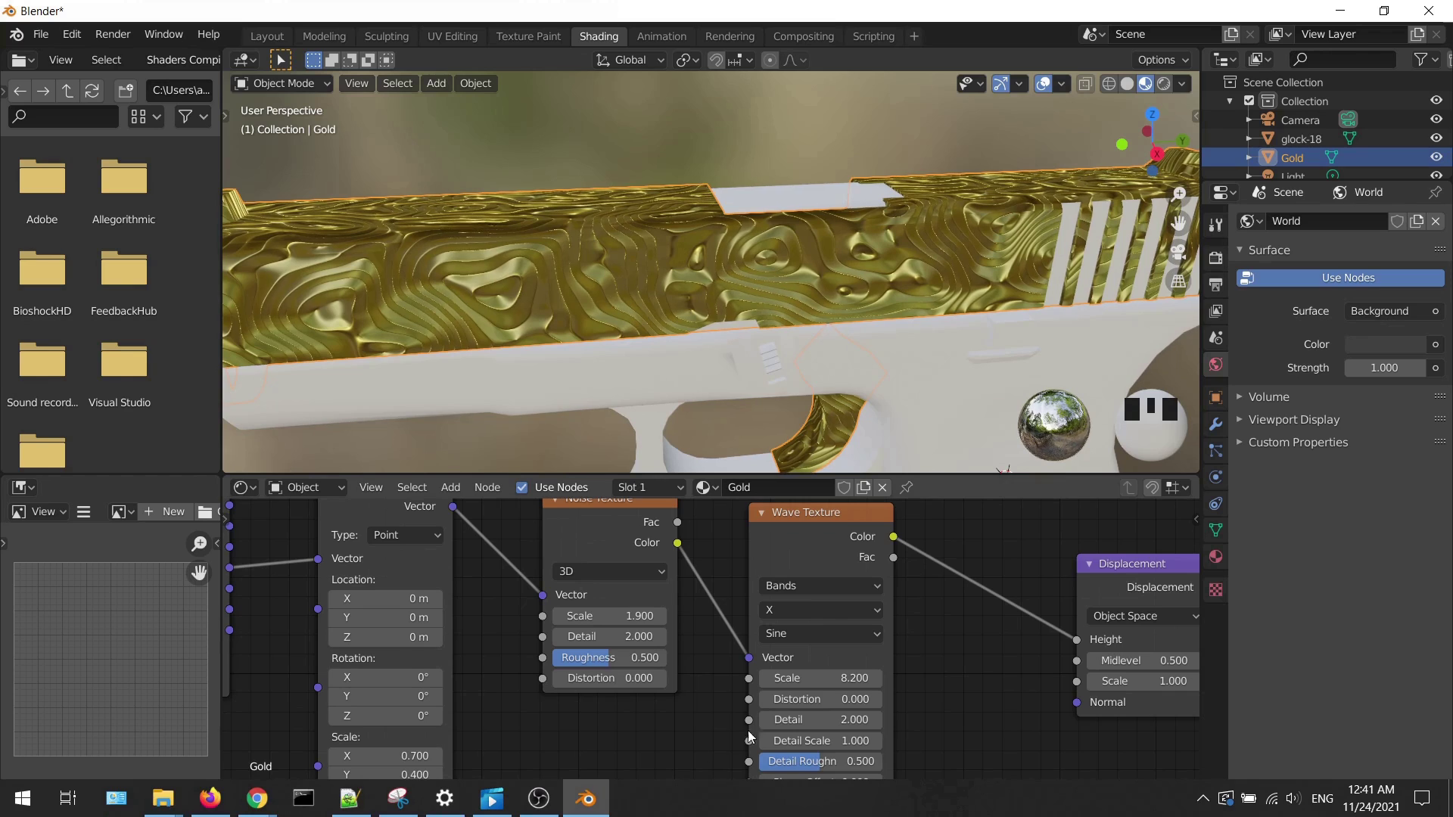
middle_click_drag(924, 674, 616, 655)
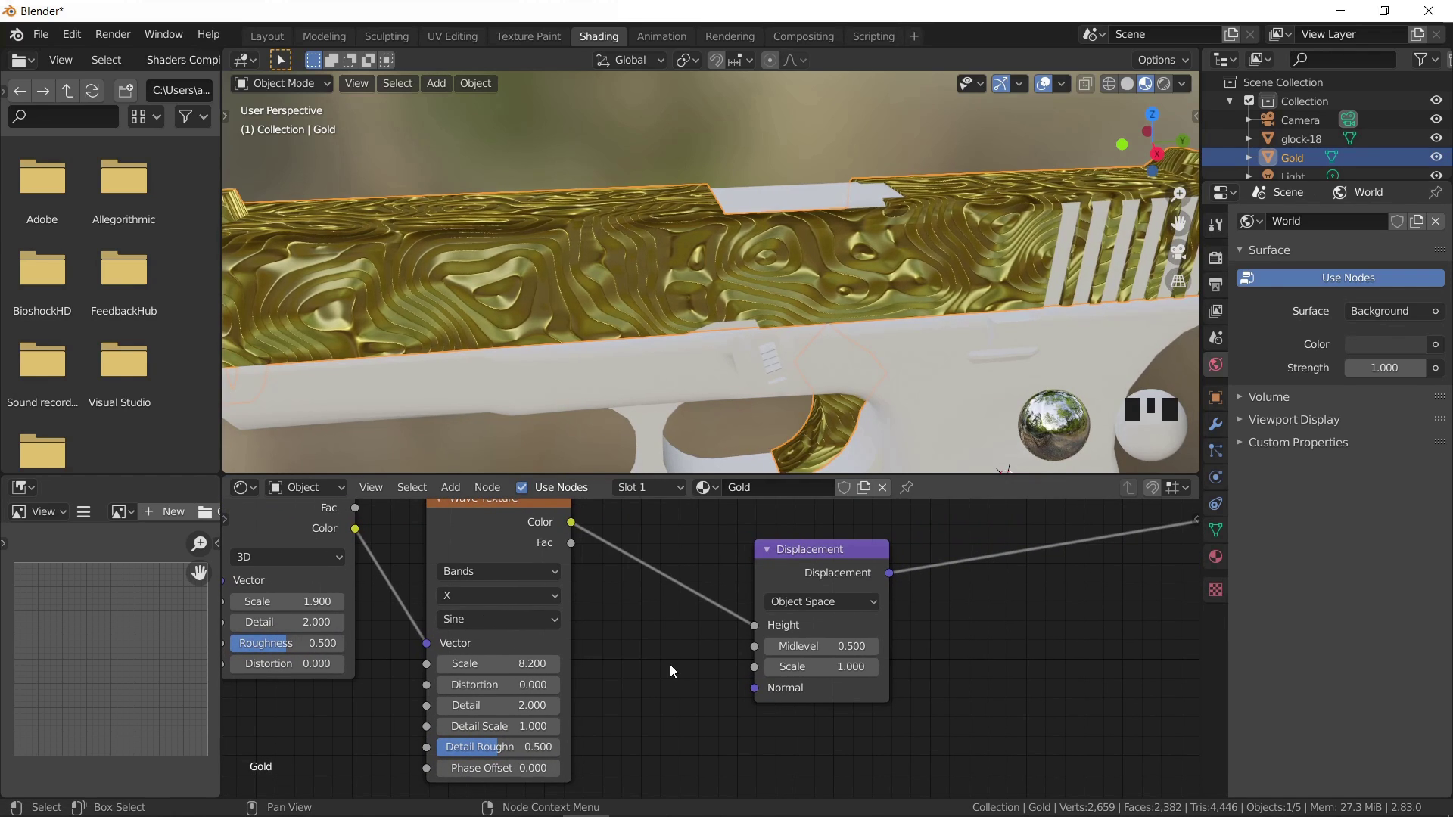
scroll(750, 700, "up", 2)
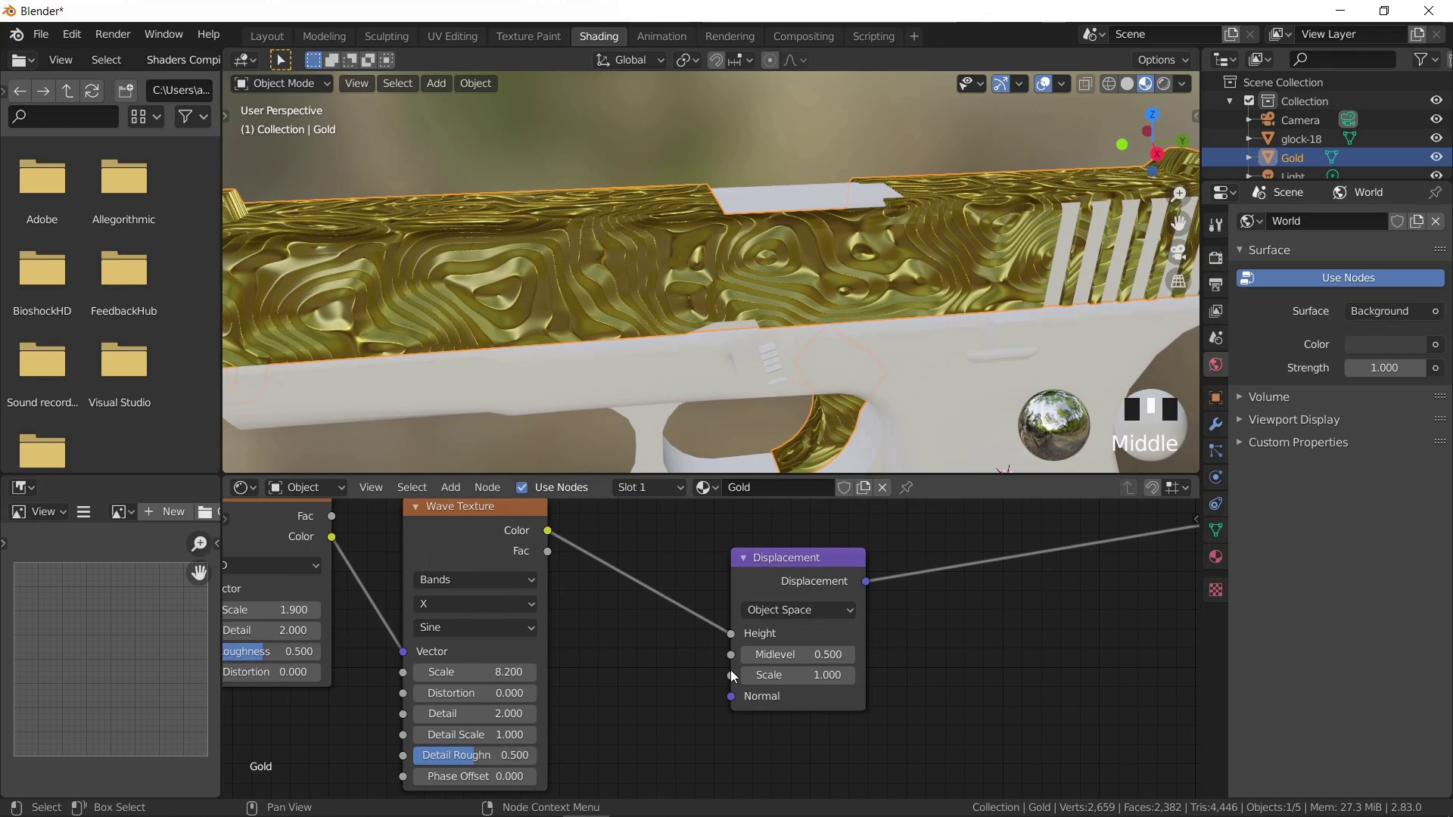
mouse_move(796, 681)
left_mouse_down()
mouse_move(750, 681)
mouse_move(820, 683)
left_mouse_up()
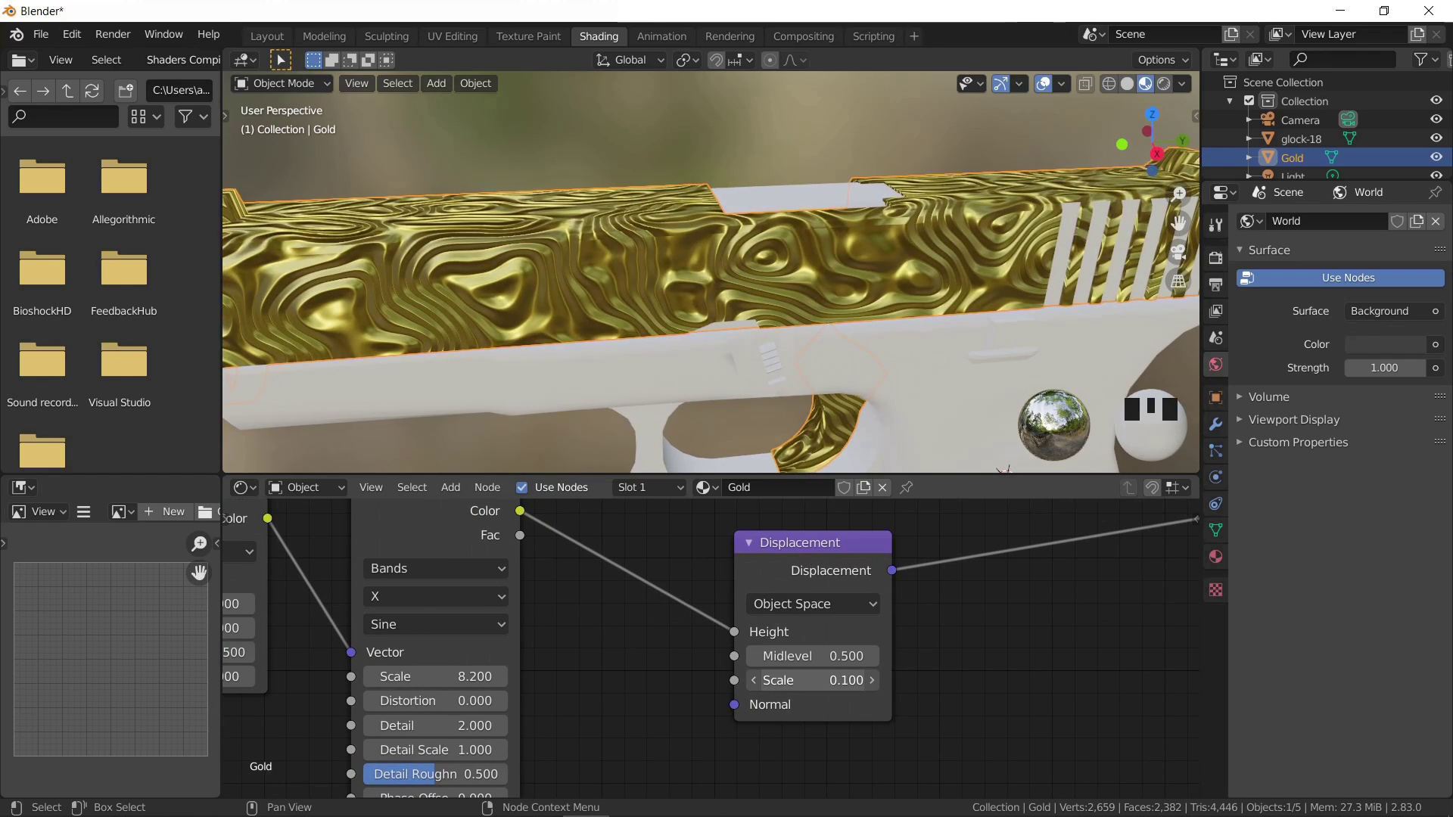
left_click(821, 683)
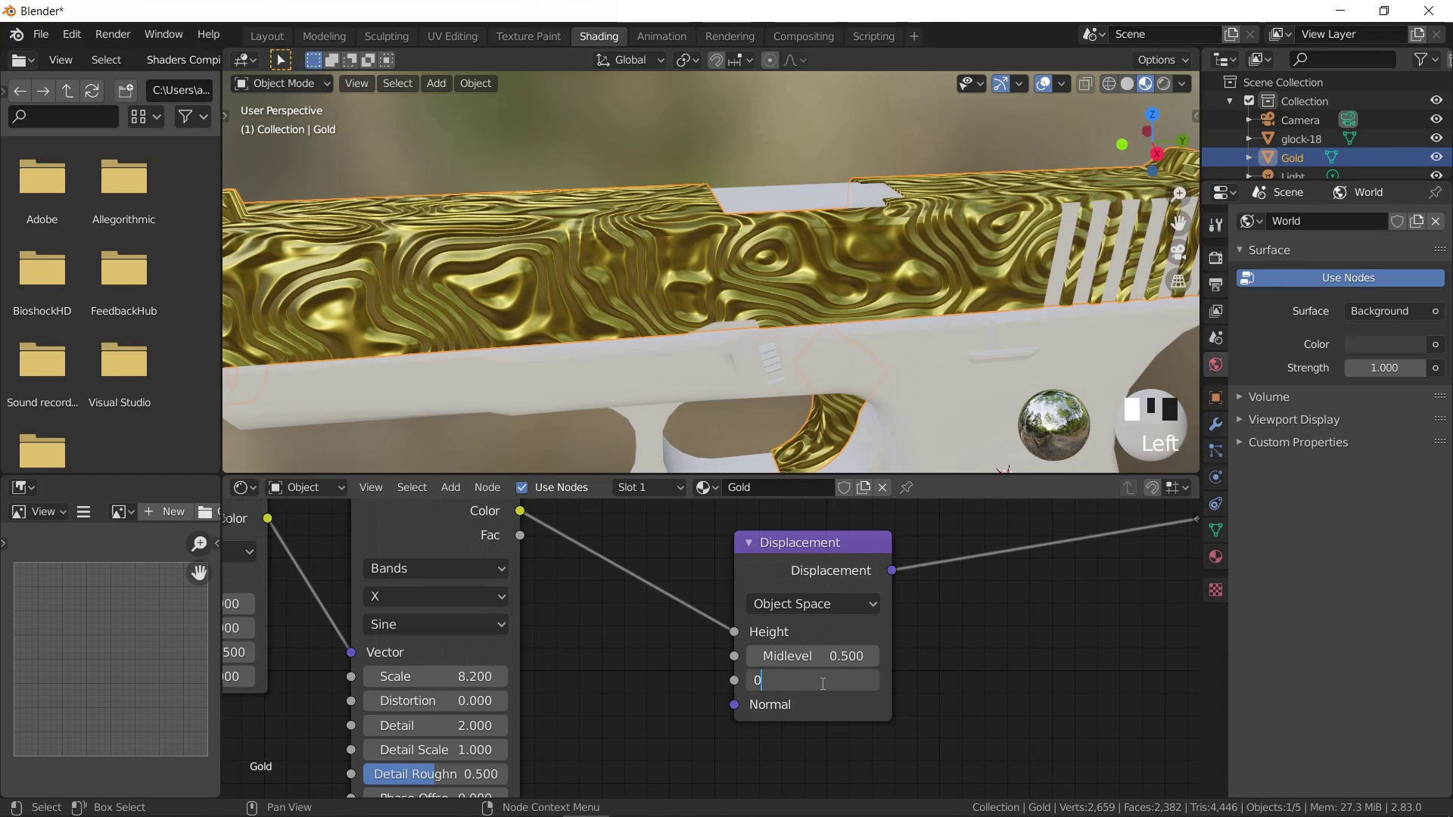
type("0.05")
key("Return")
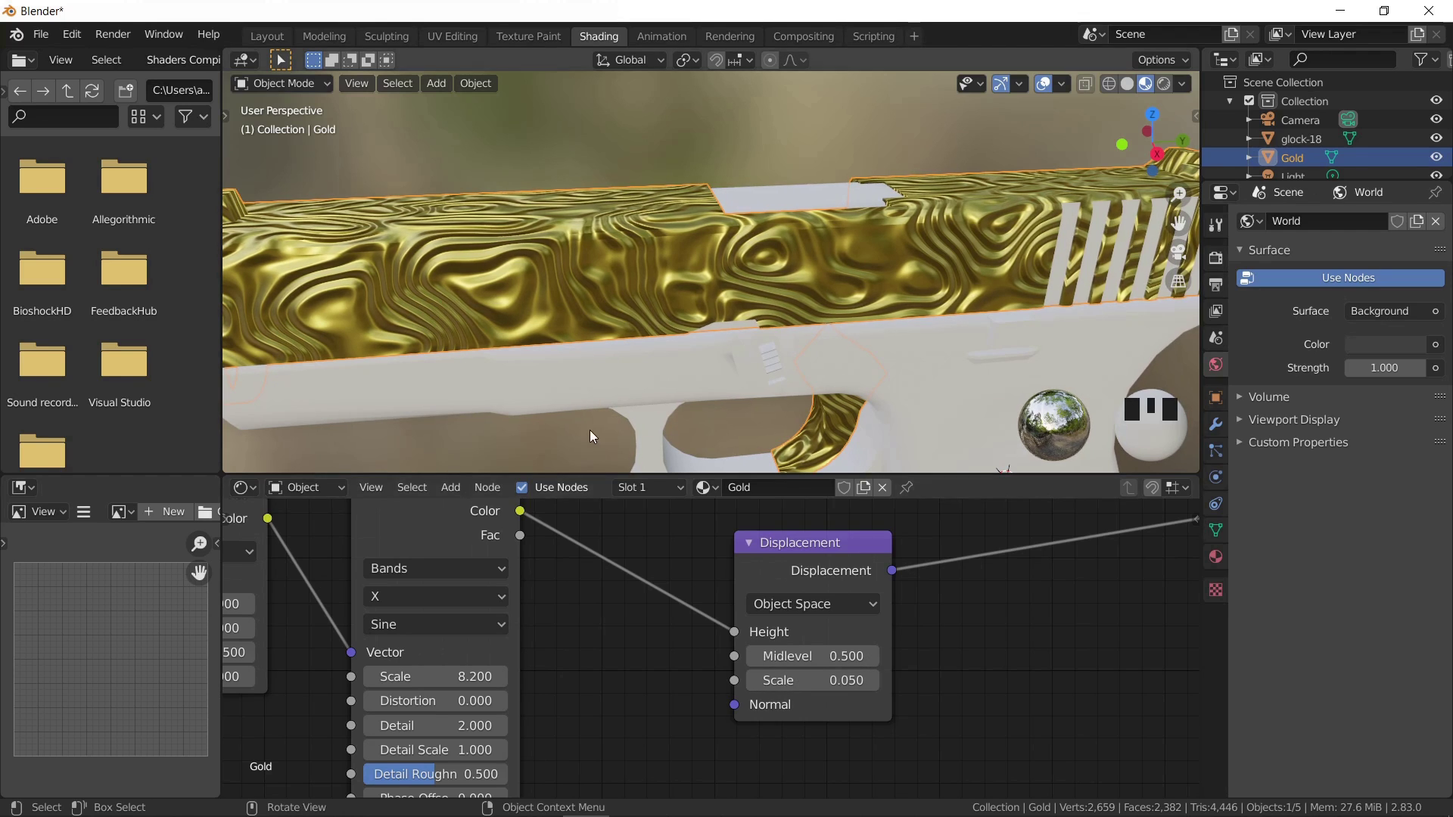
scroll(590, 417, "down", 2)
middle_click_drag(595, 411, 584, 394)
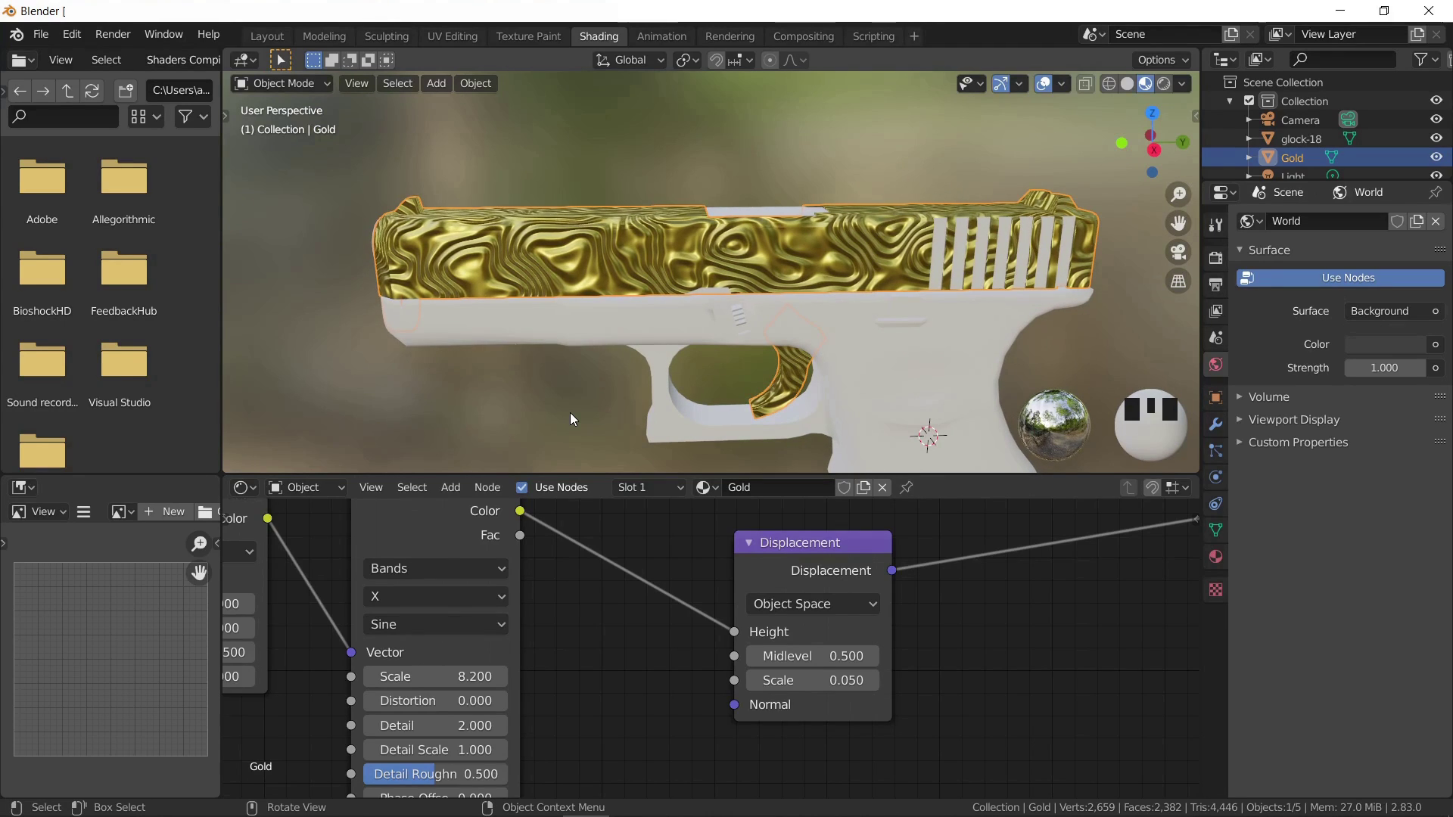
- Remove the glock-18 body's Default OBJ material and create a new material named Wood
left_click(600, 330)
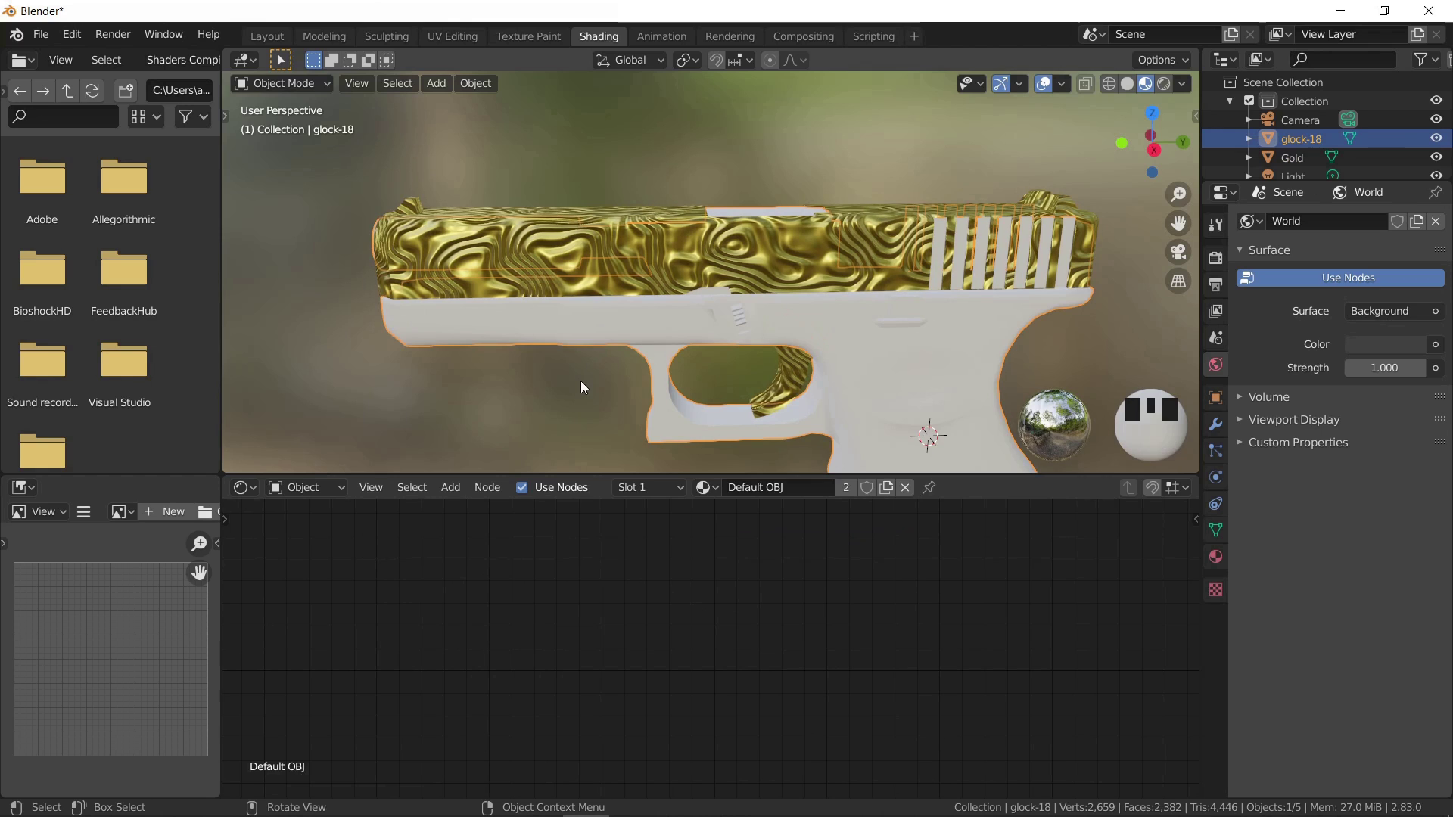
left_click(1216, 557)
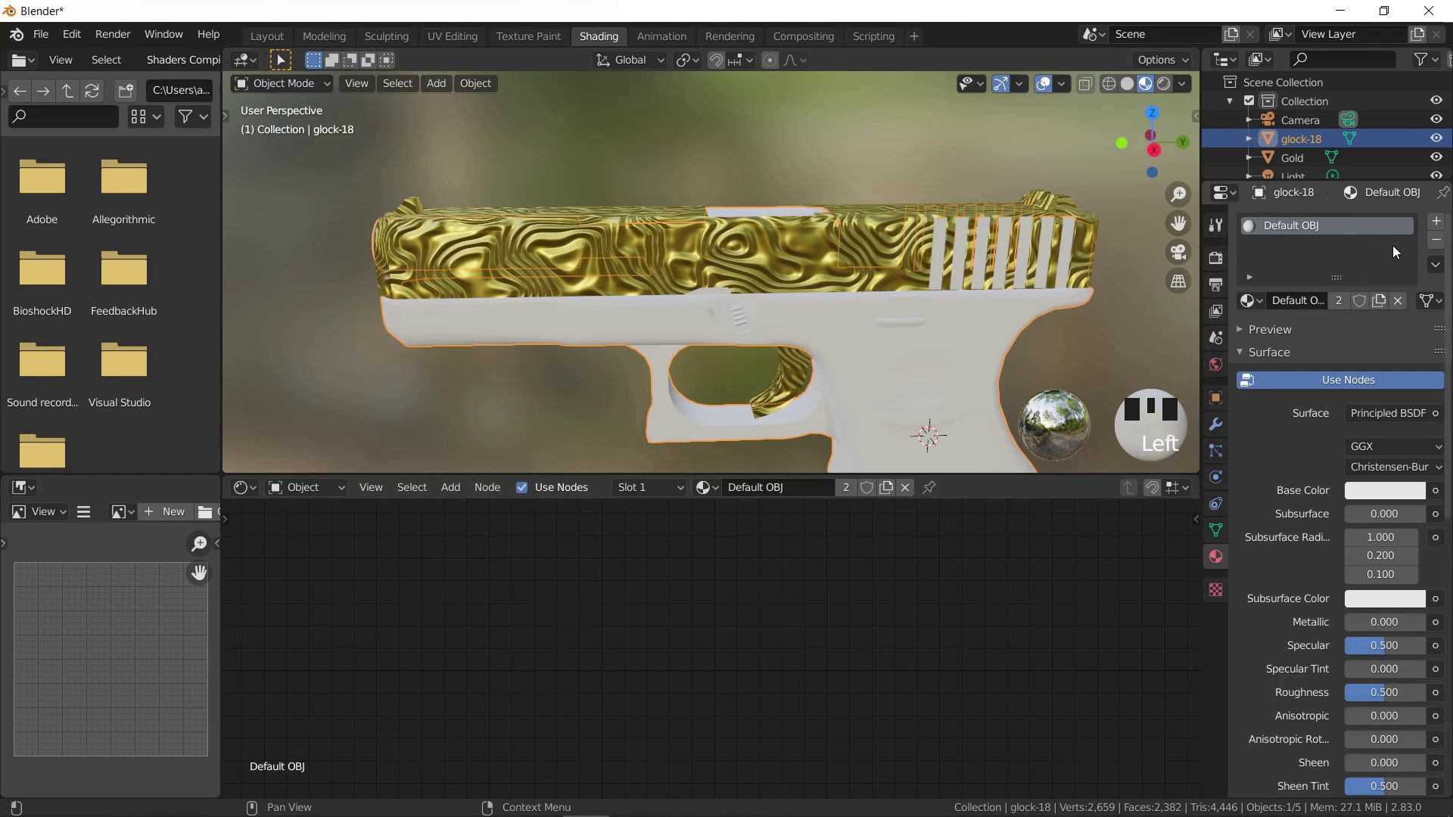
left_click(1437, 240)
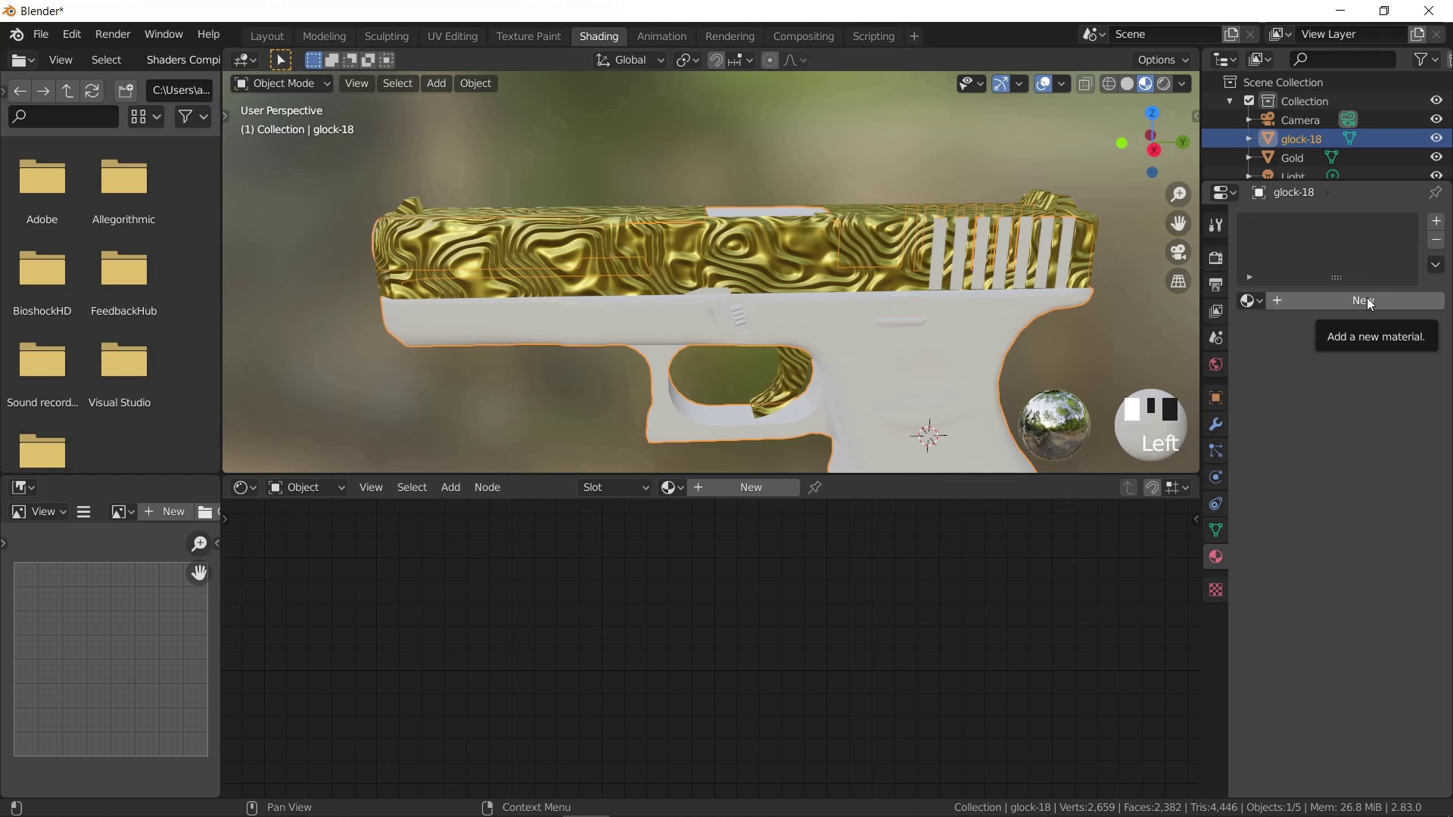
left_click(1367, 300)
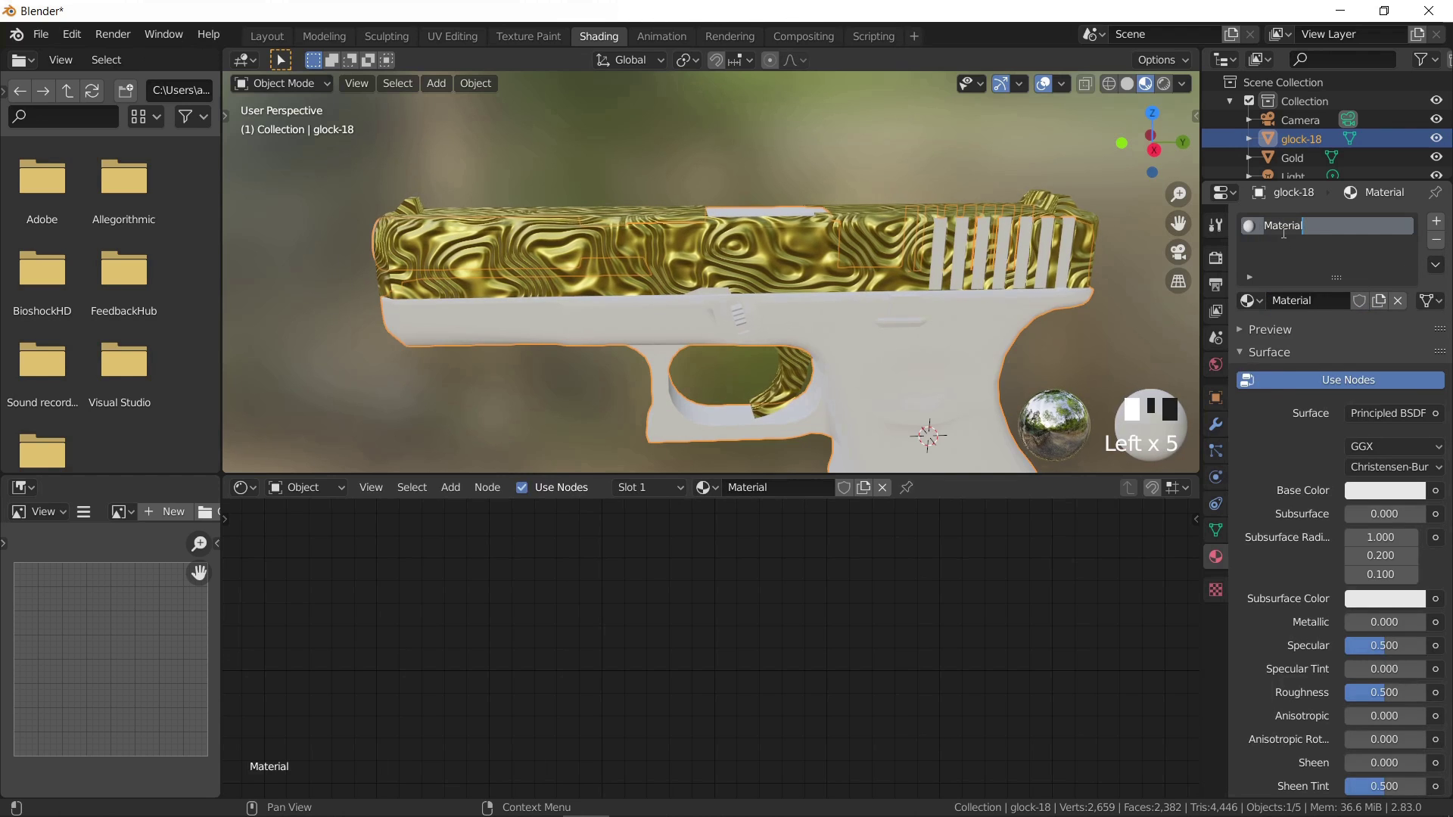
type("Wood")
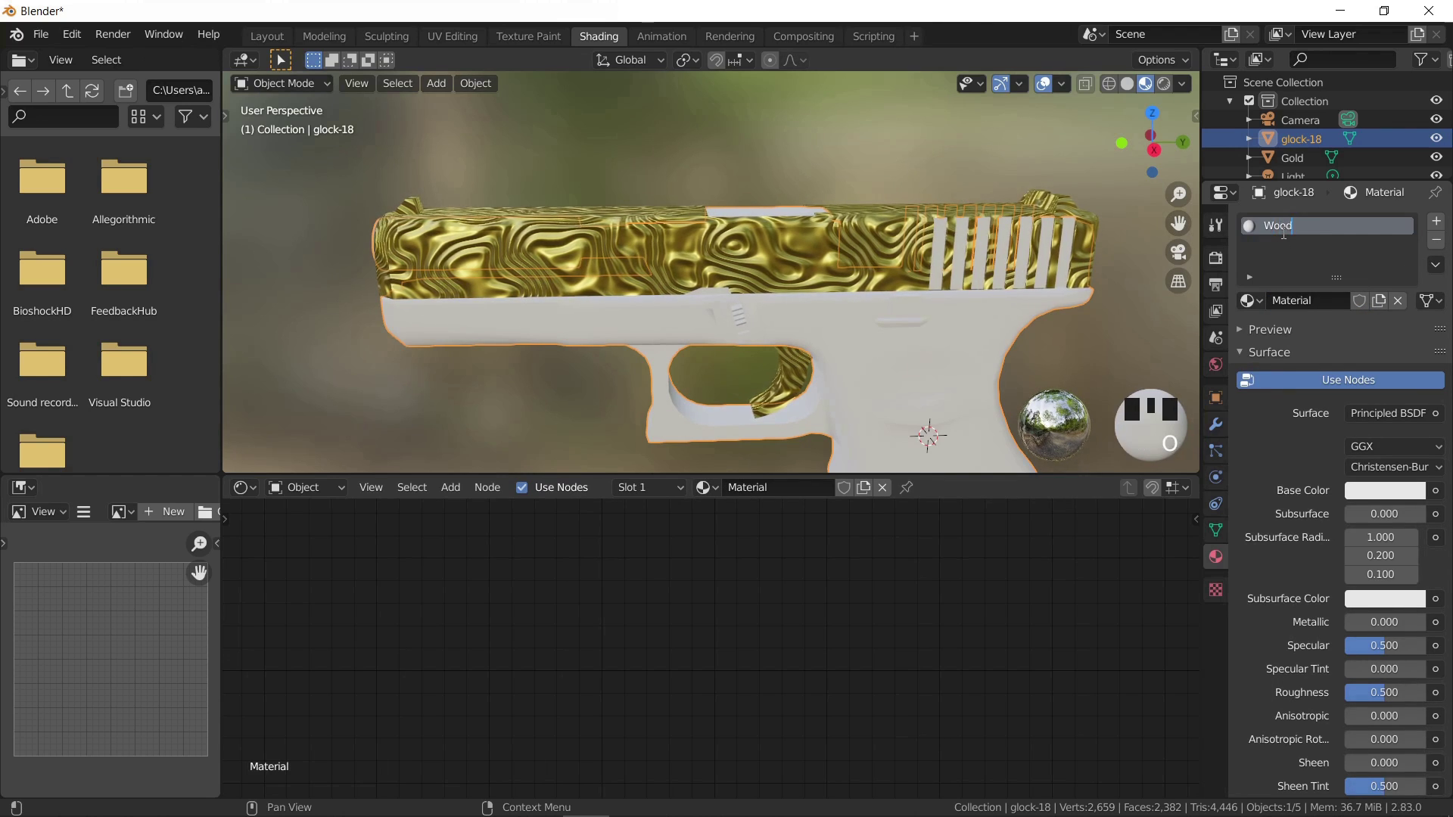
key("Return")
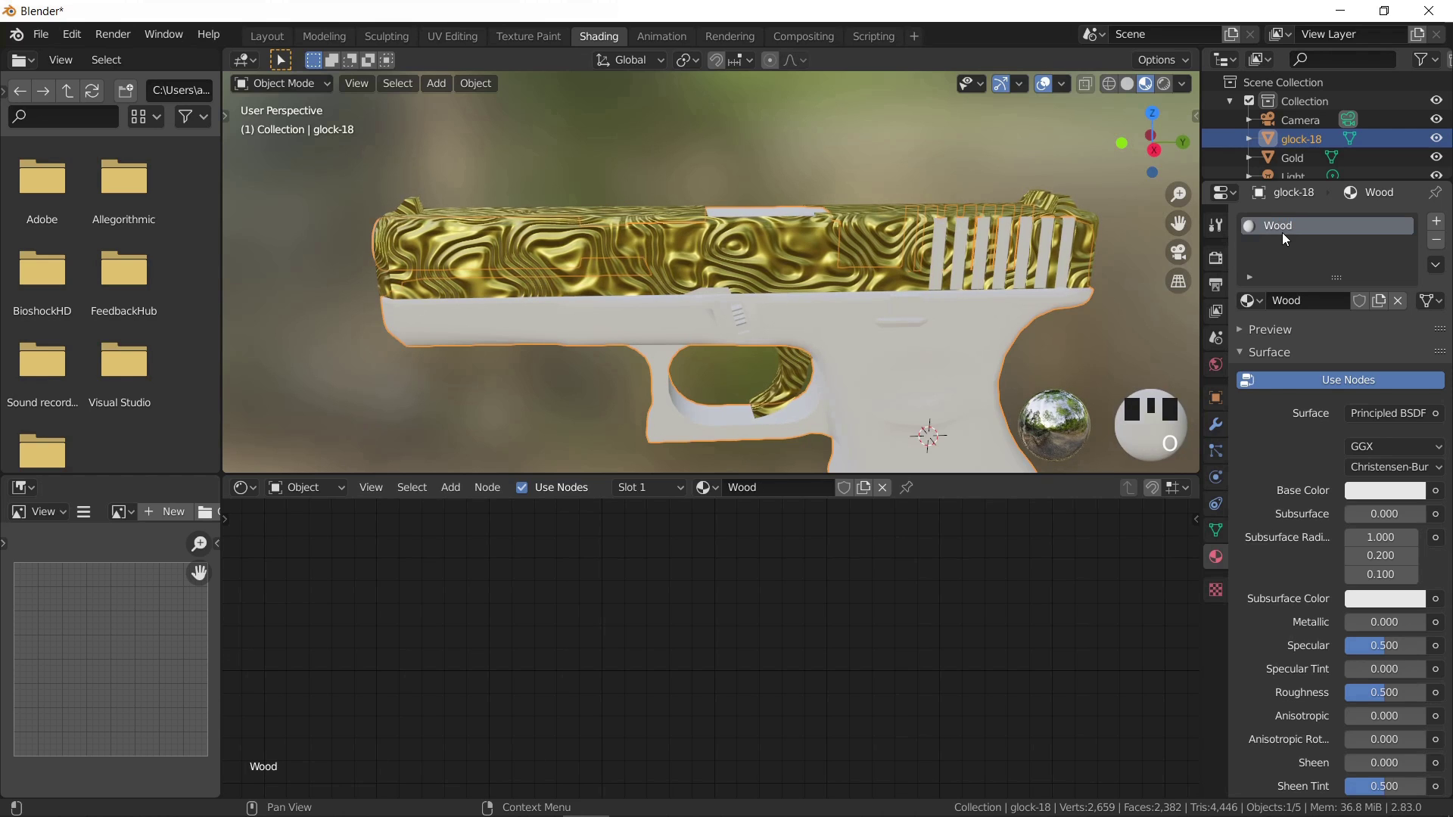
- Add a Texture Coordinate node to the left of the Wood shader
scroll(996, 630, "down", 4)
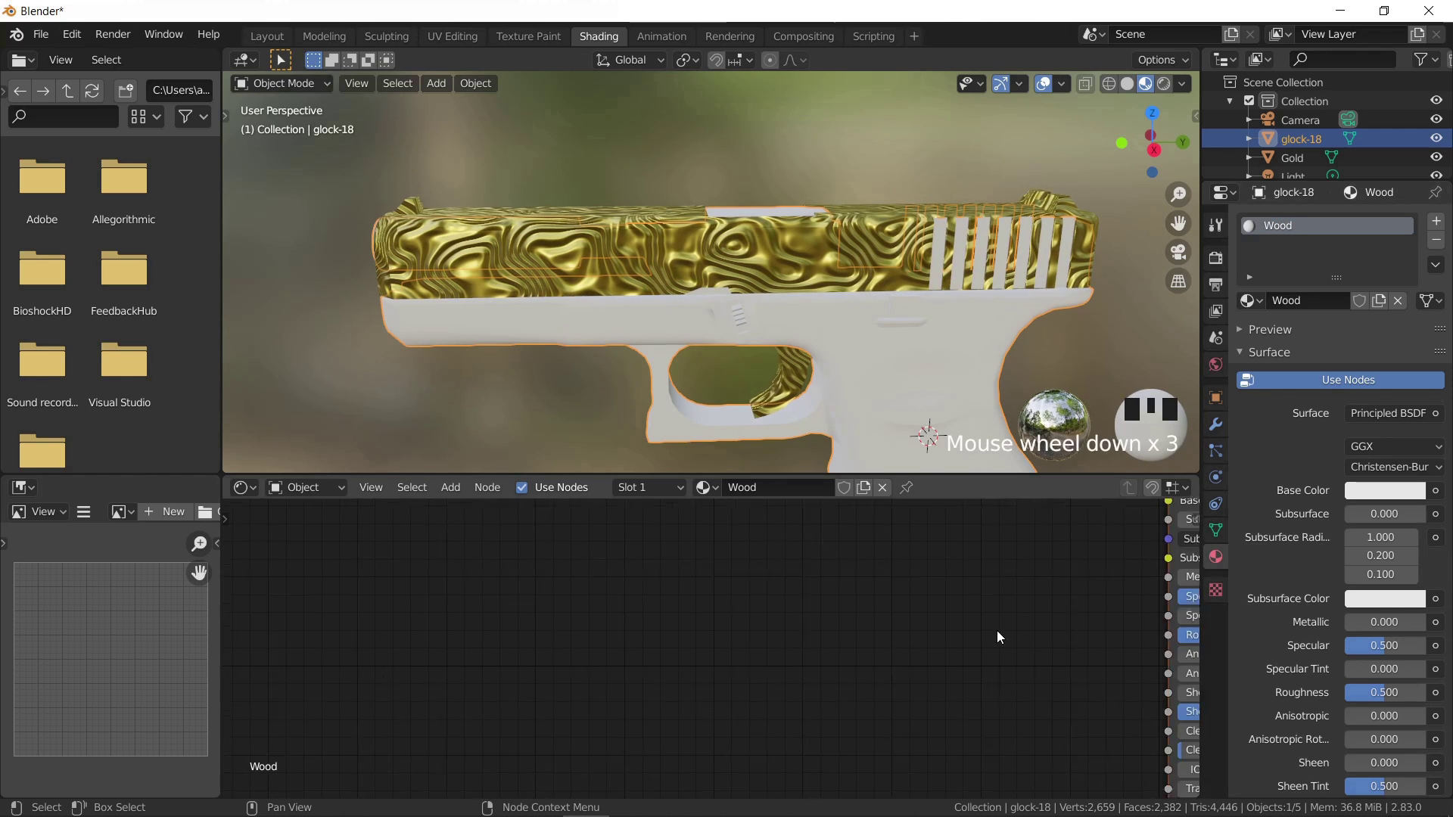
scroll(996, 630, "down", 4)
scroll(961, 660, "down", 6)
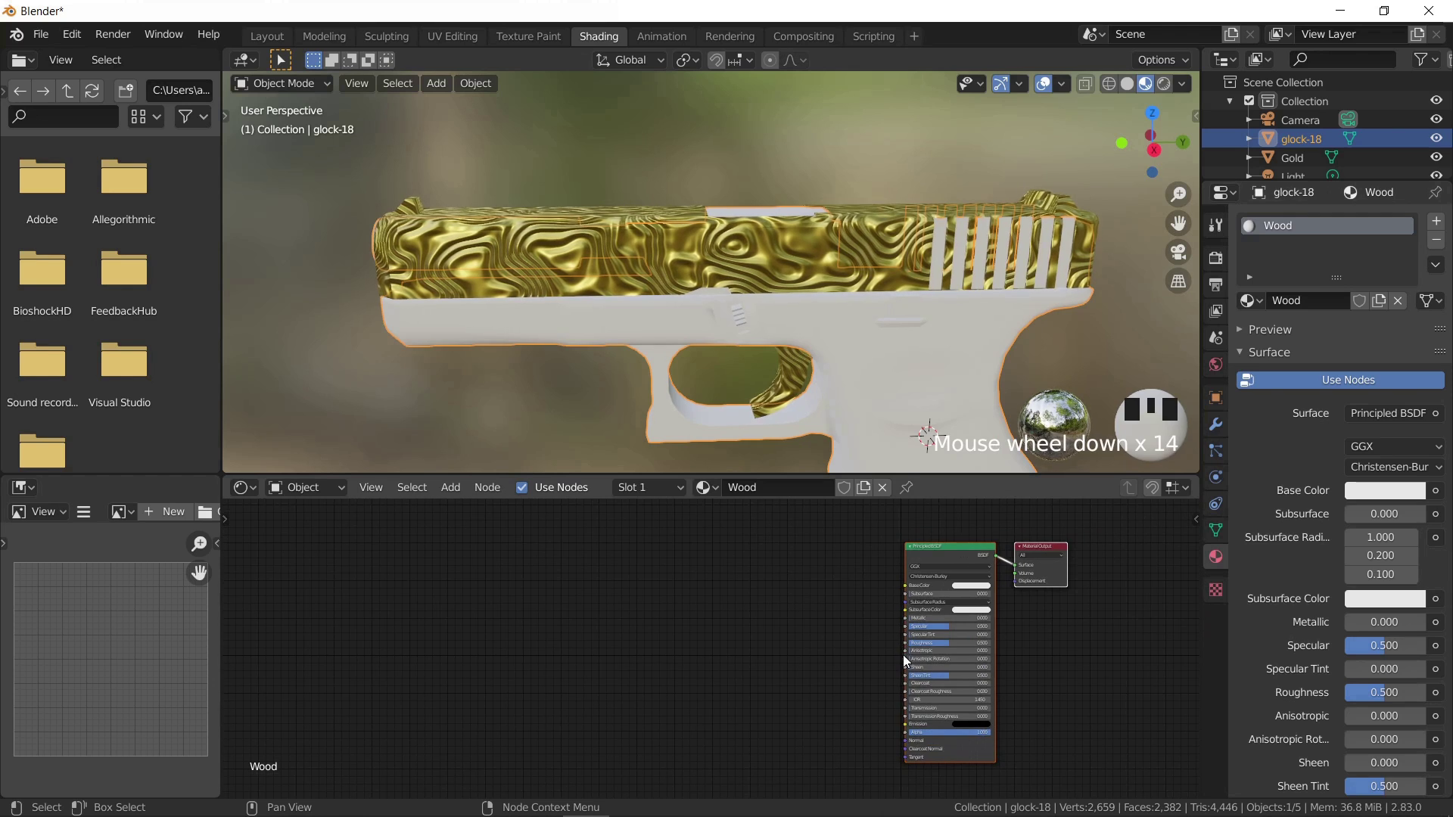
middle_click_drag(905, 661, 877, 653)
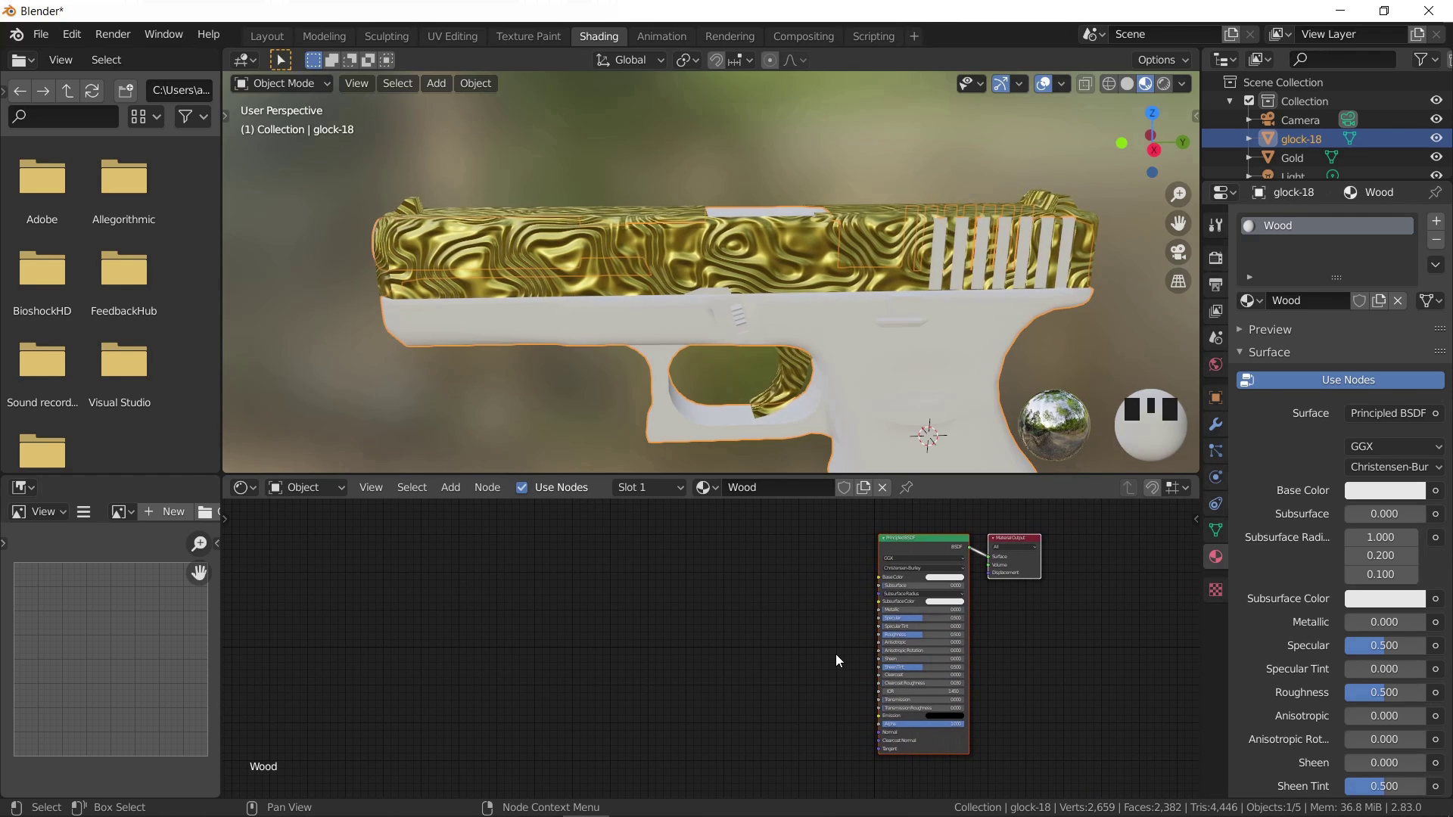
key("shift+a")
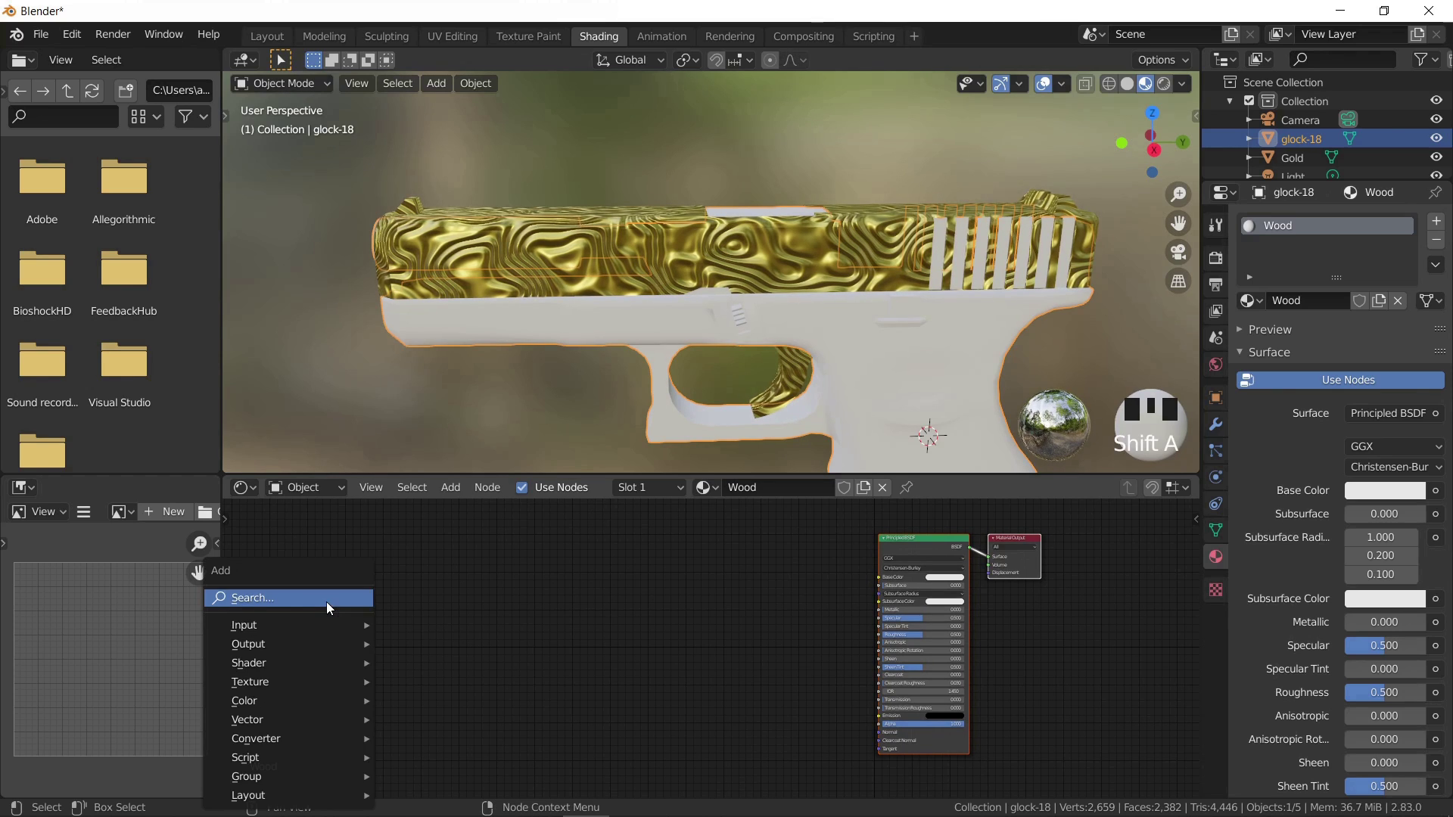
mouse_move(314, 624)
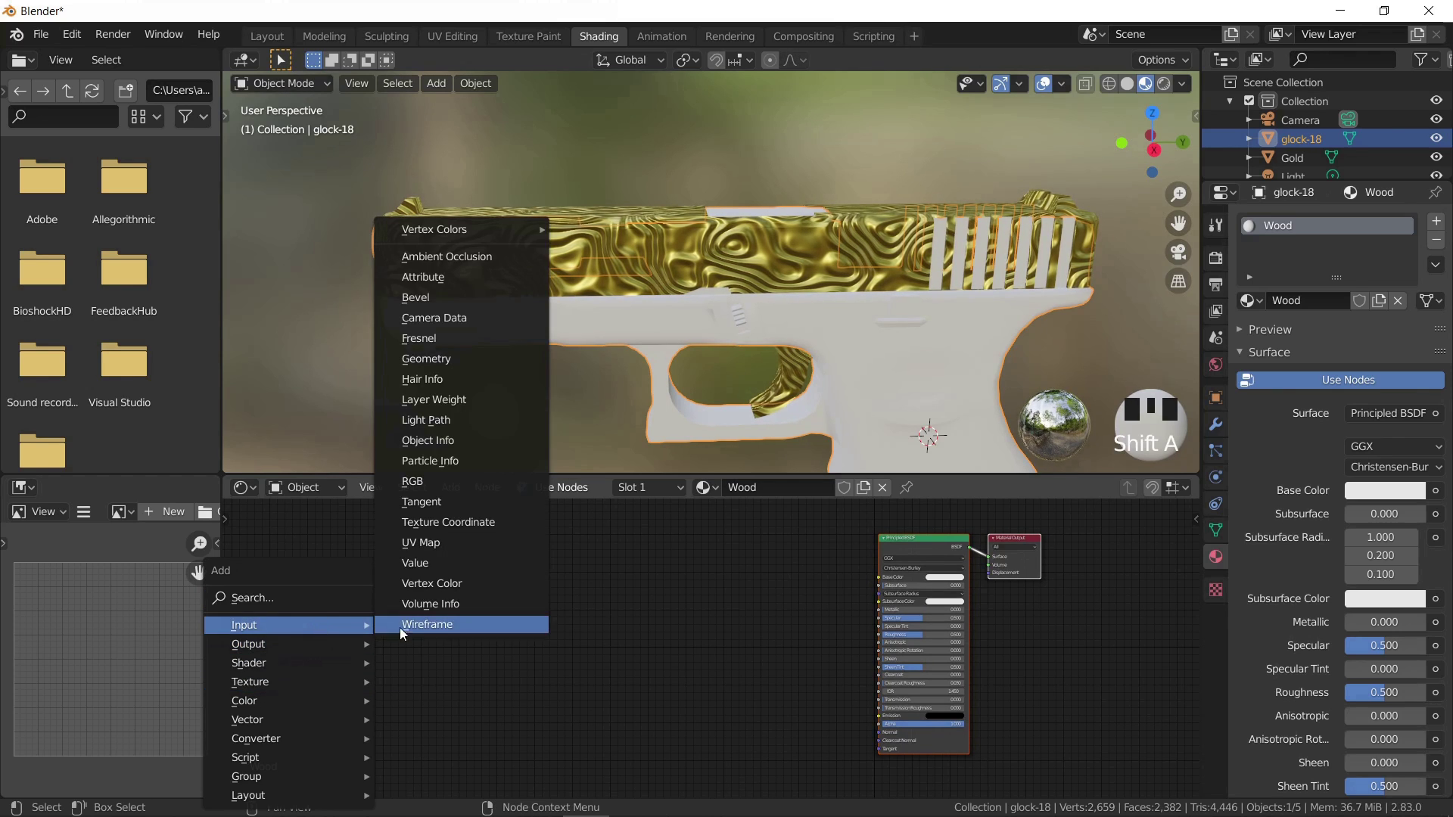
left_click(451, 542)
left_click(351, 561)
- Add a Mapping node and a Voronoi Texture node beside the texture coordinates
key("shift+a")
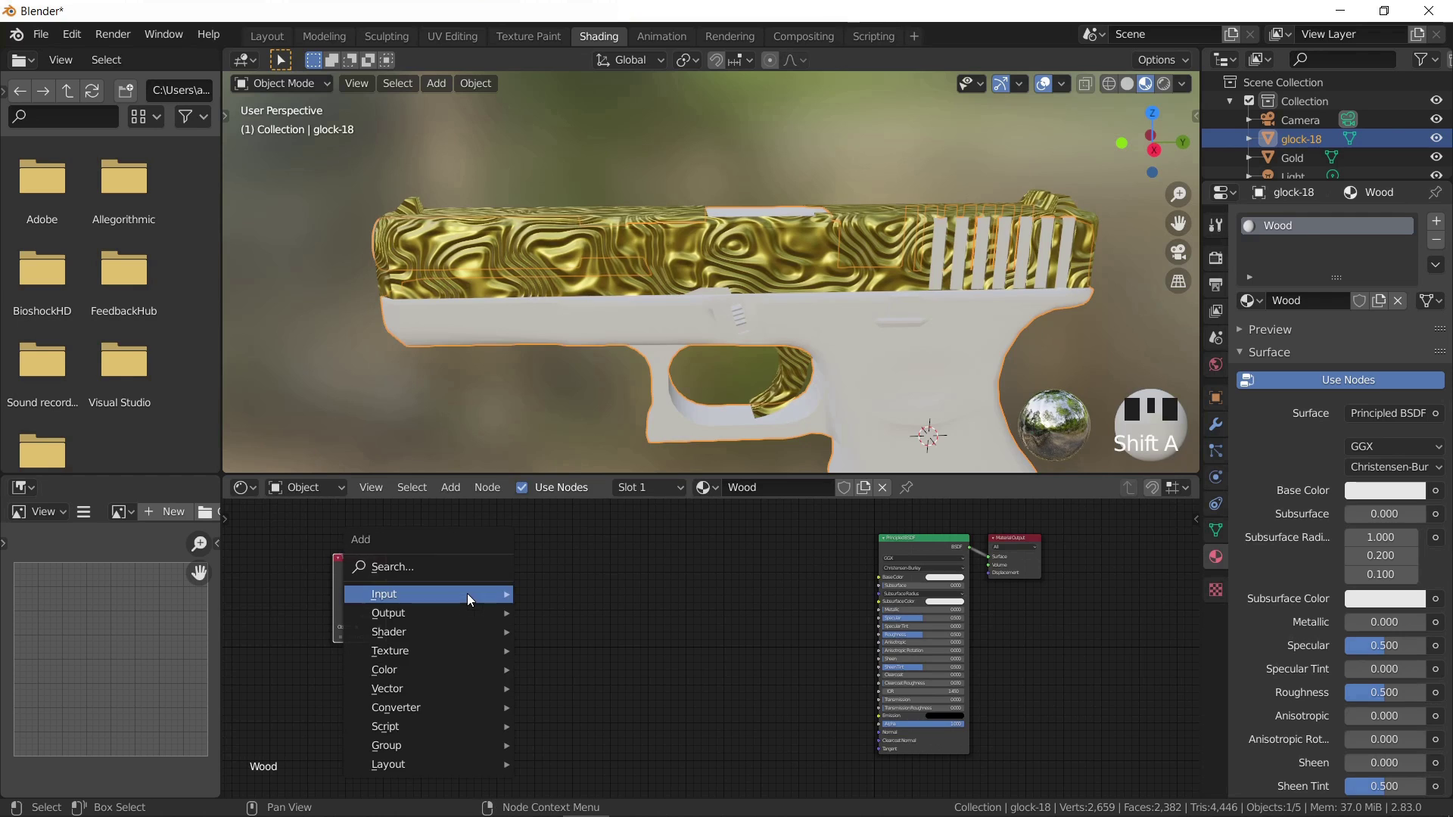
mouse_move(493, 690)
left_click(568, 565)
left_click(419, 561)
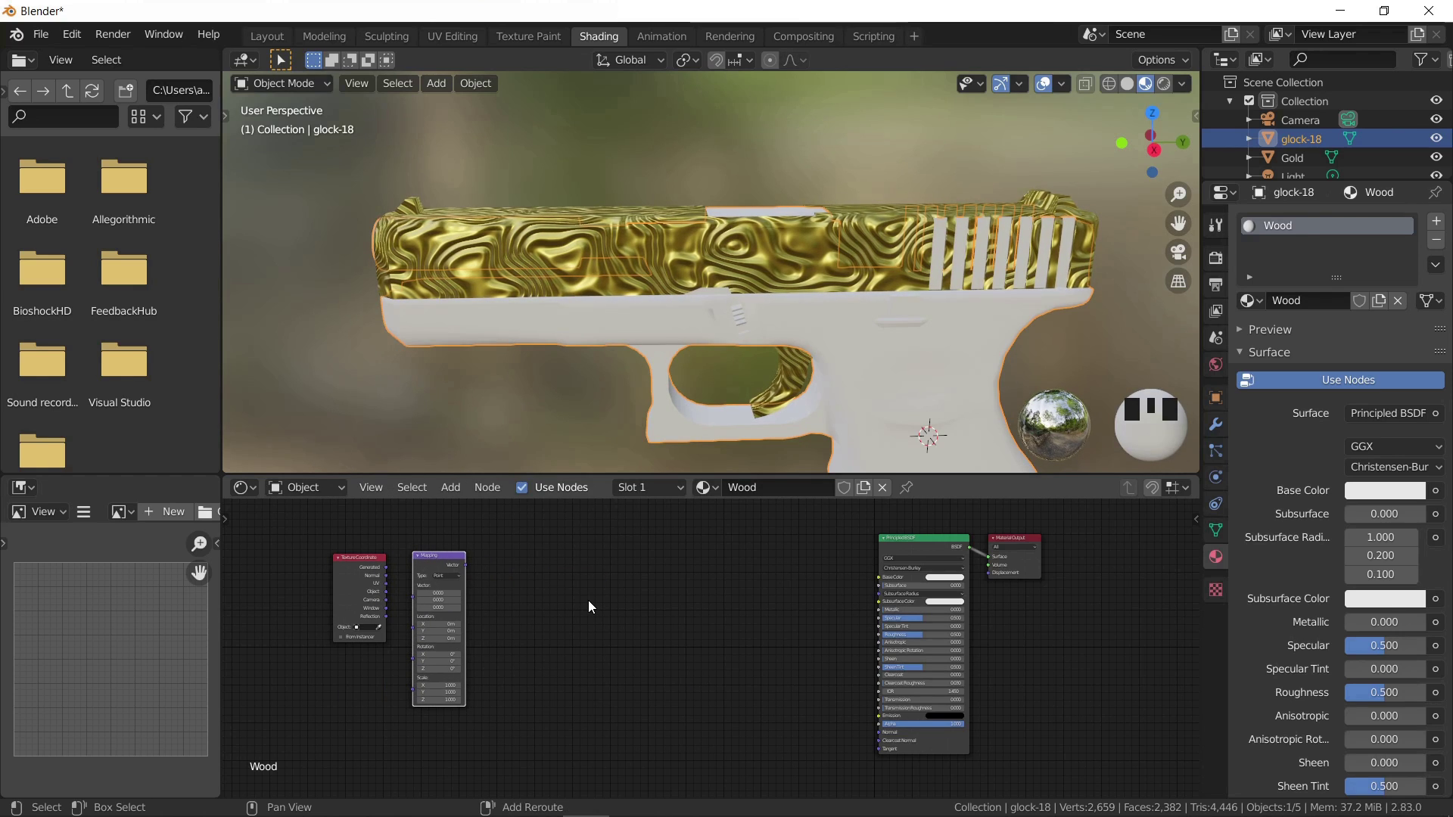
key("shift+a")
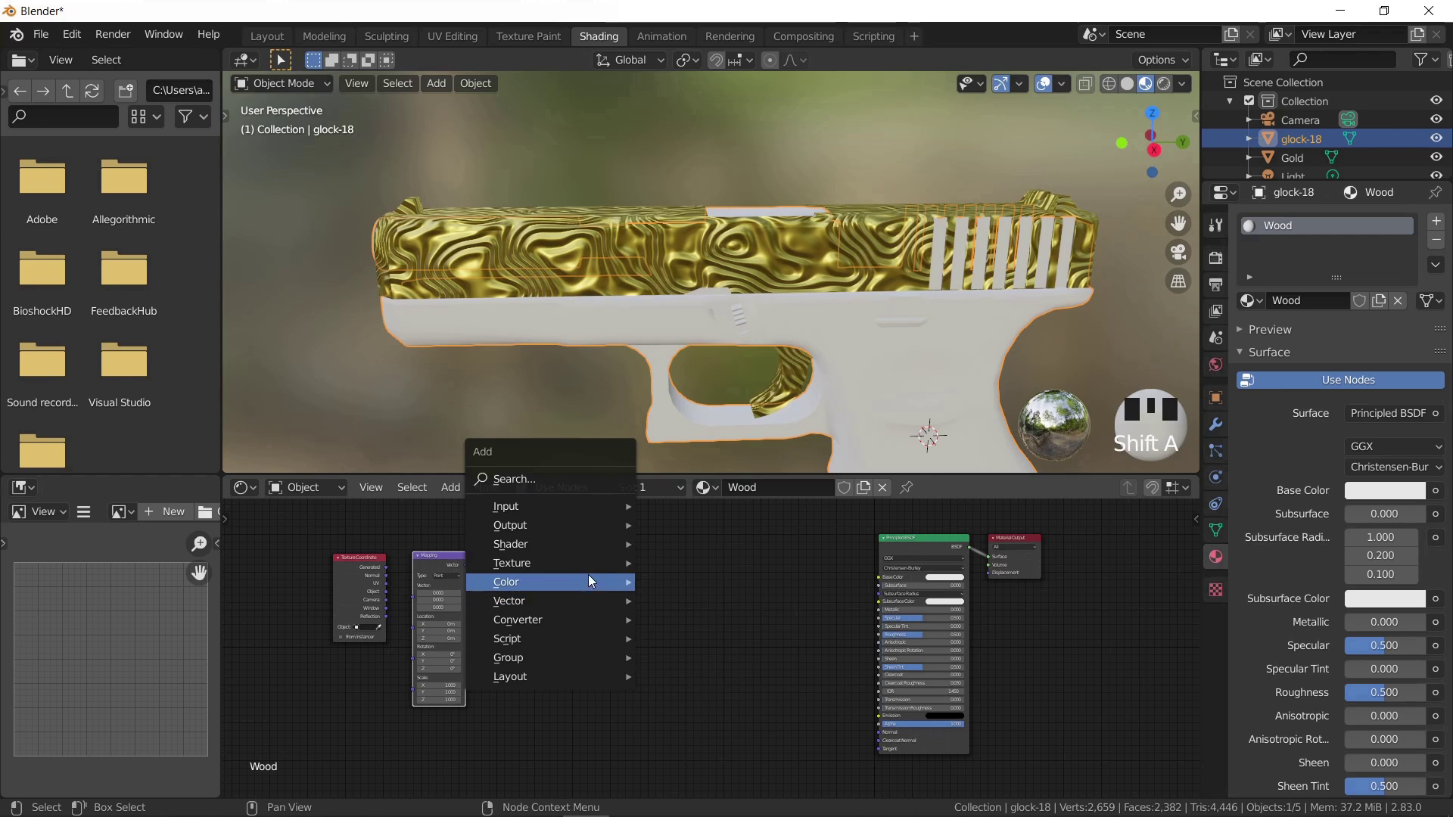
mouse_move(593, 566)
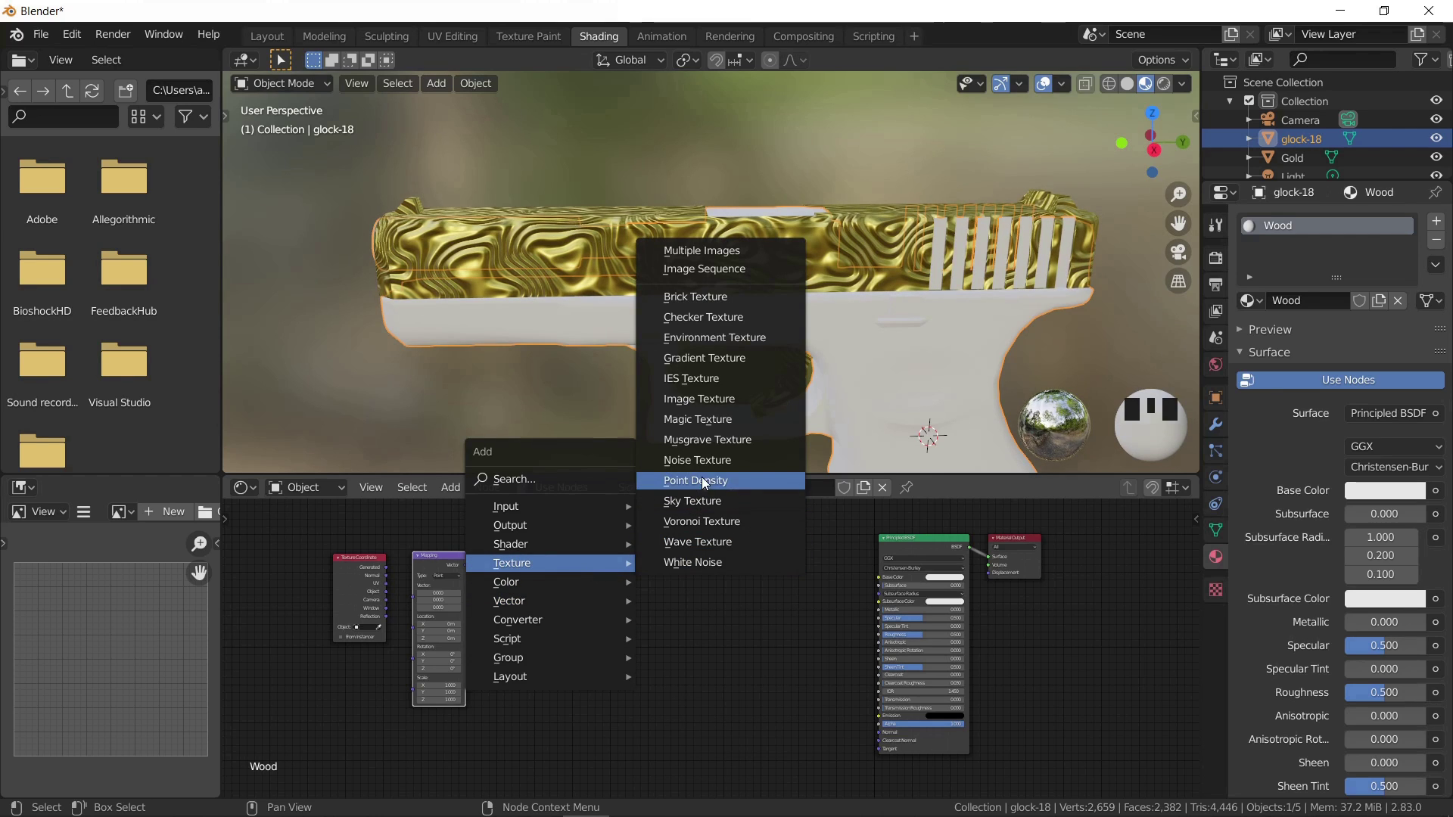
left_click(703, 522)
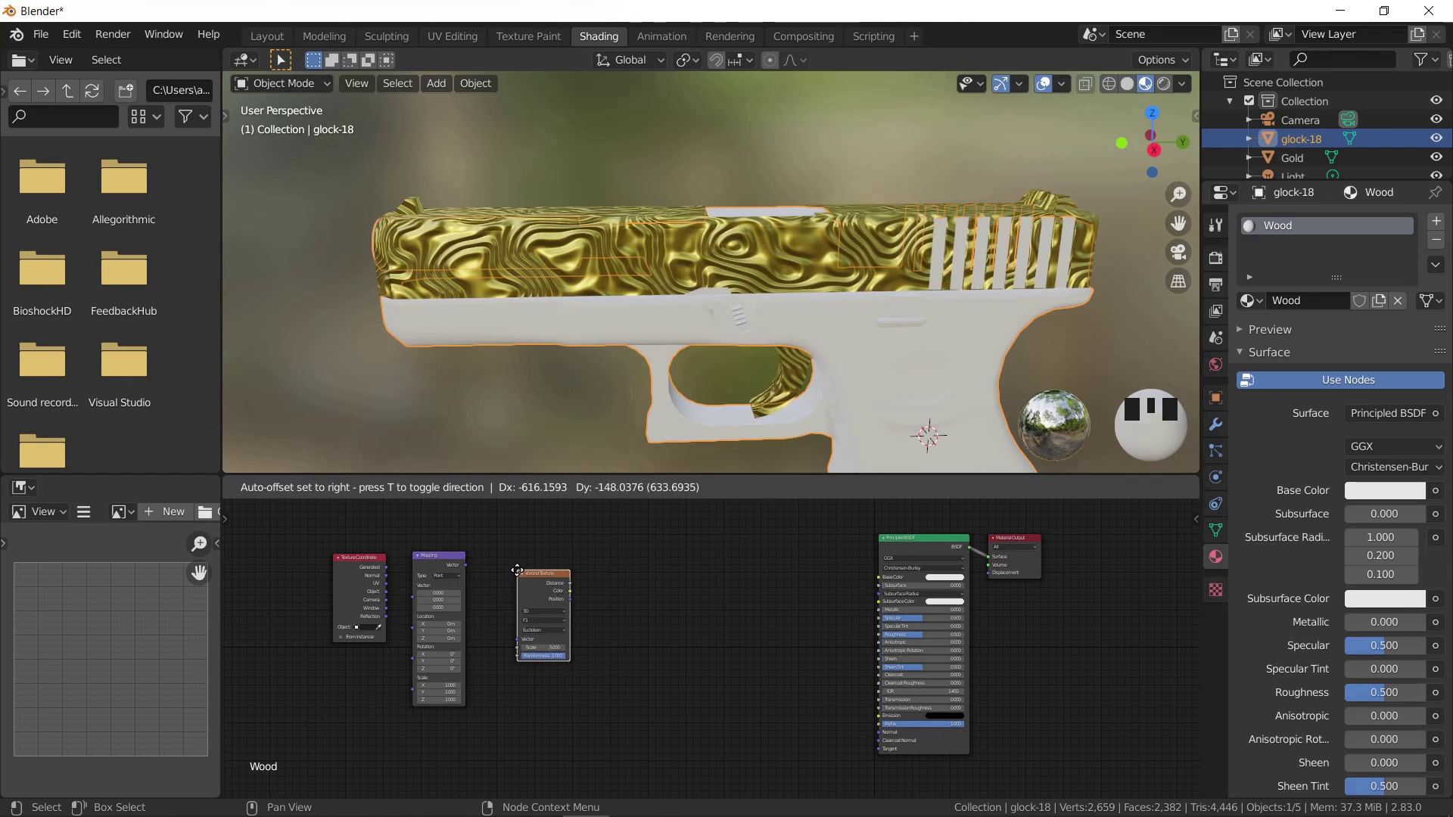
left_click(503, 578)
- Add a ColorRamp node between the Voronoi Texture and the Principled BSDF
key("shift+a")
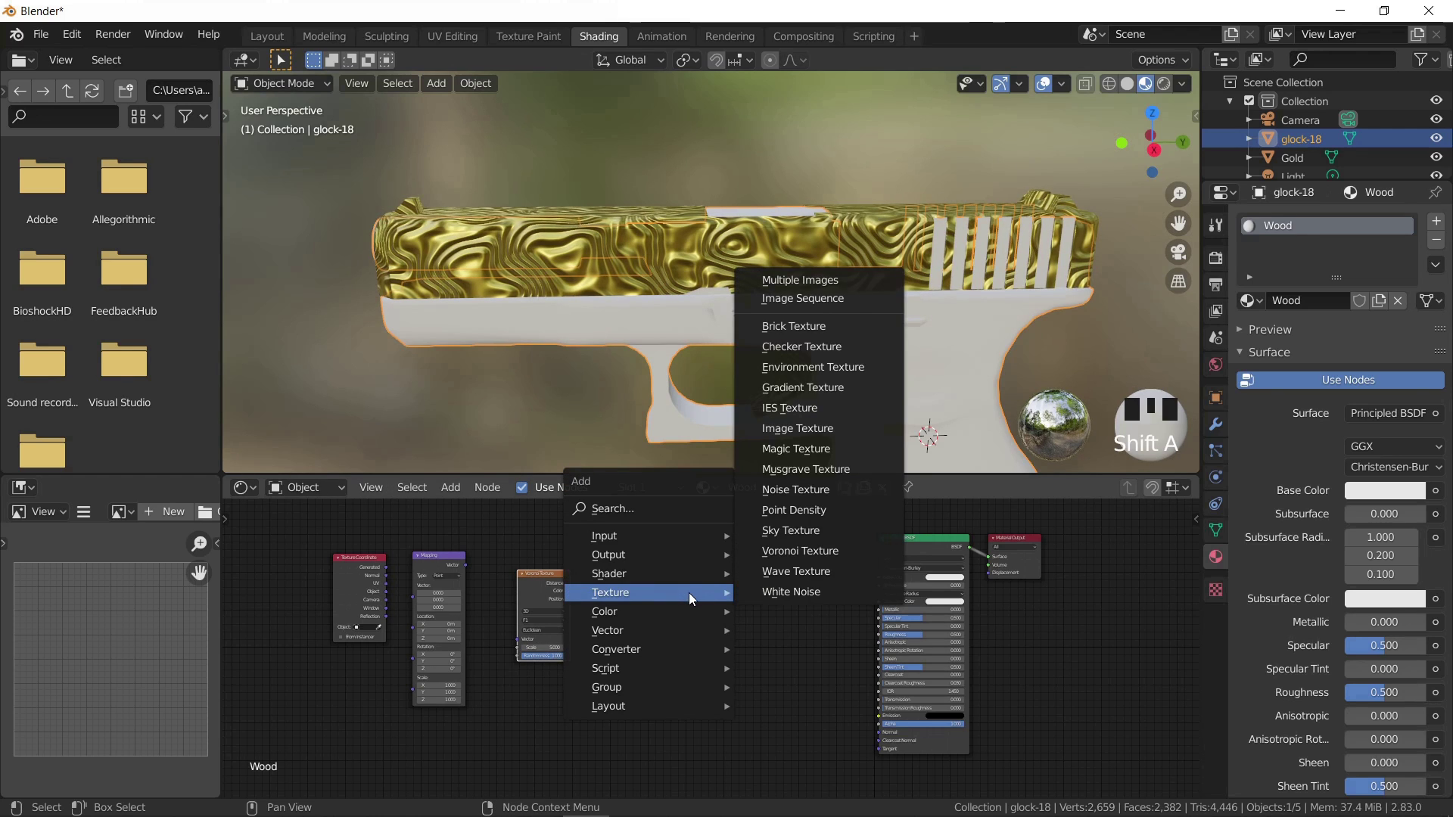
mouse_move(678, 647)
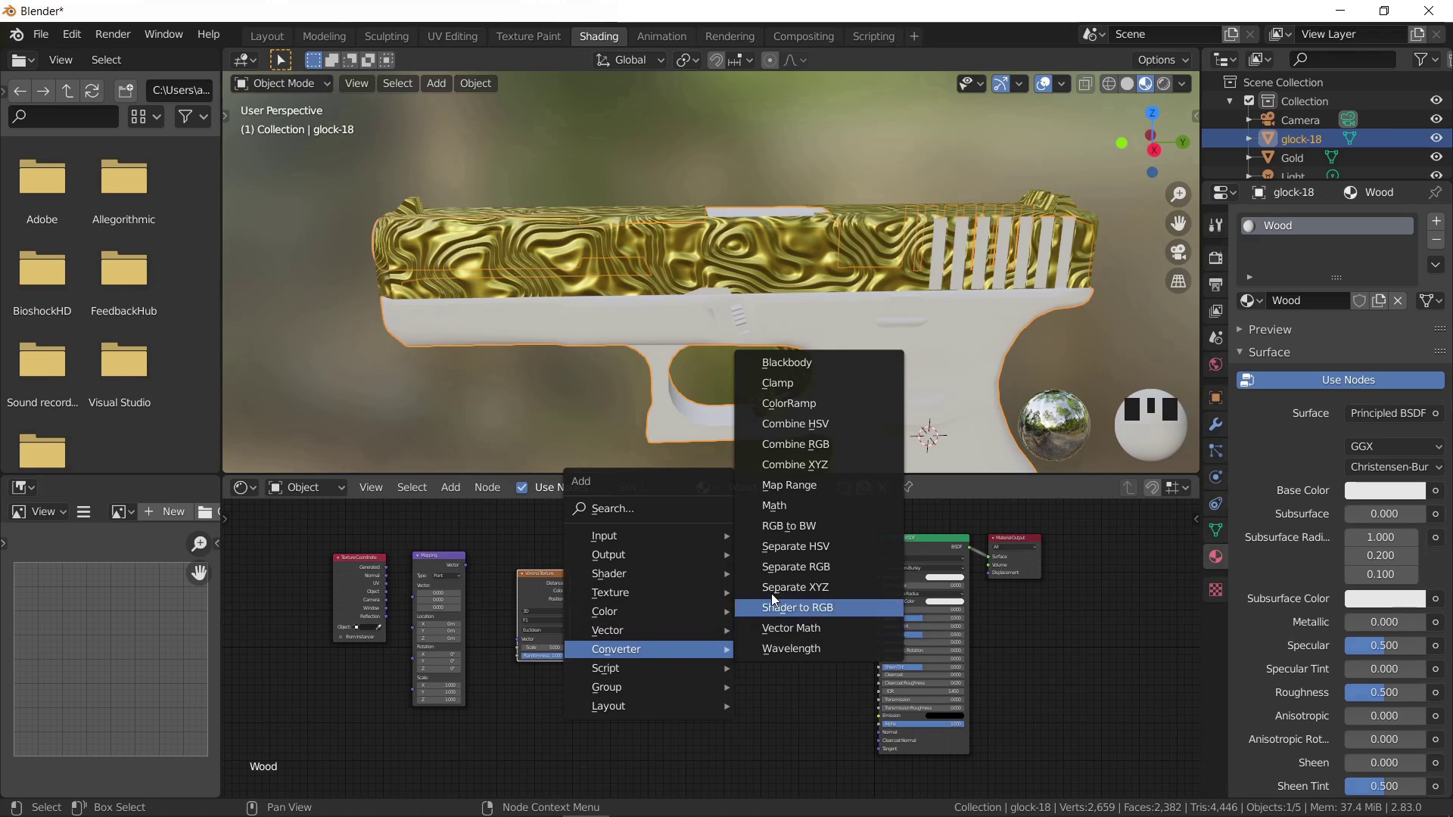
left_click(807, 407)
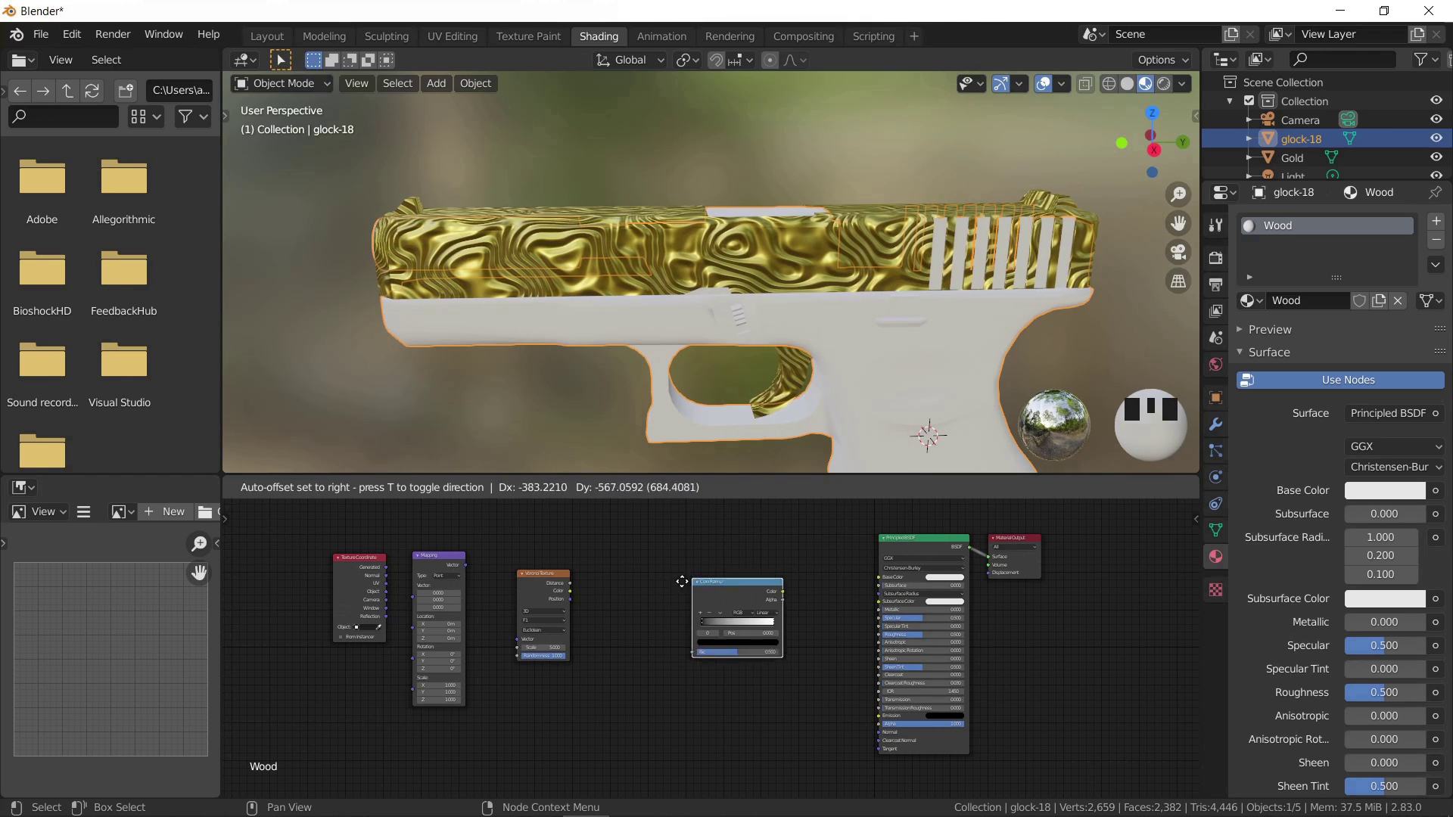
left_click(642, 593)
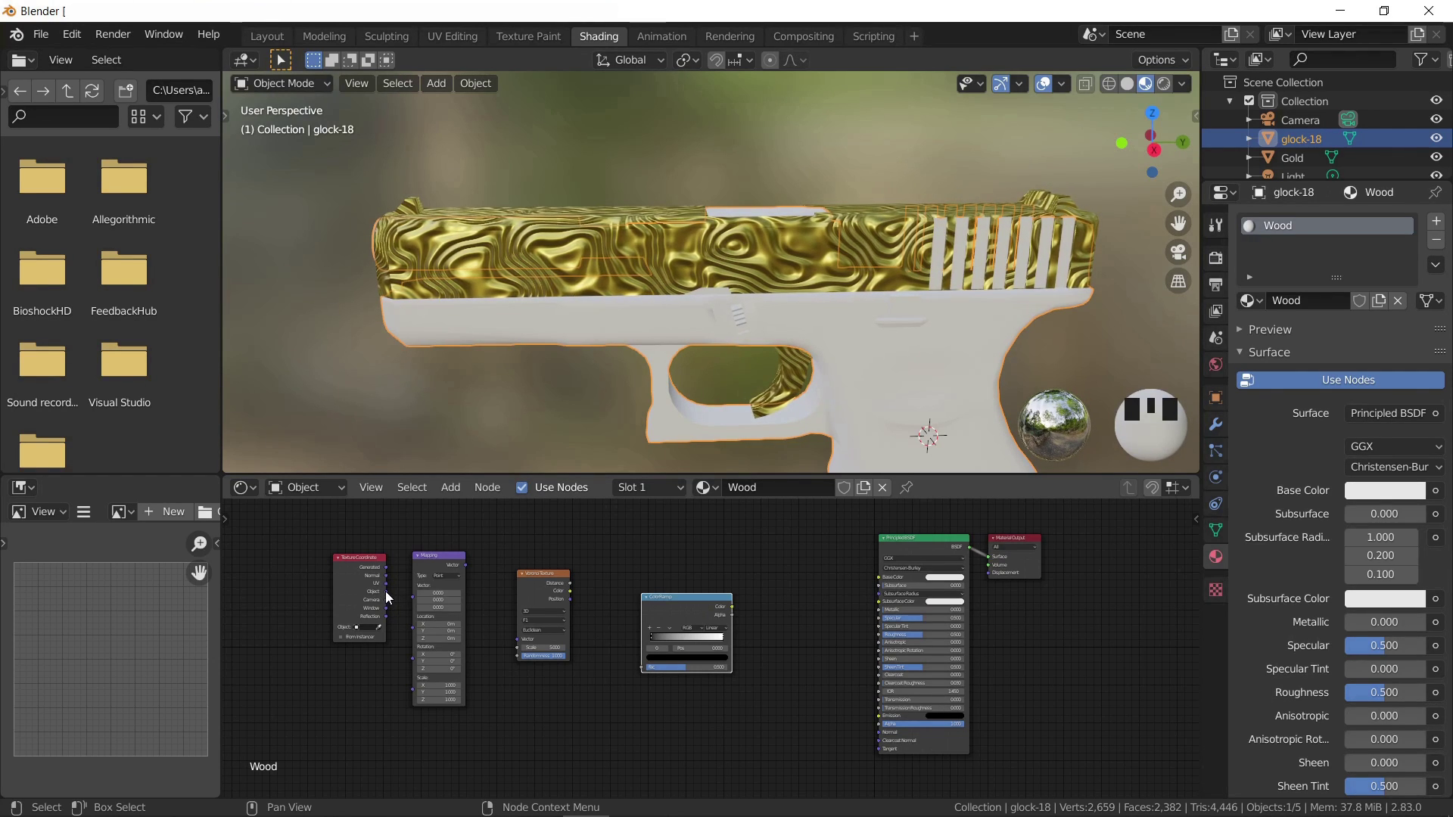
- Link Texture Coordinate to Mapping, Voronoi Color to ColorRamp Fac, and ColorRamp Color to Base Color
left_click_drag(386, 592, 513, 640)
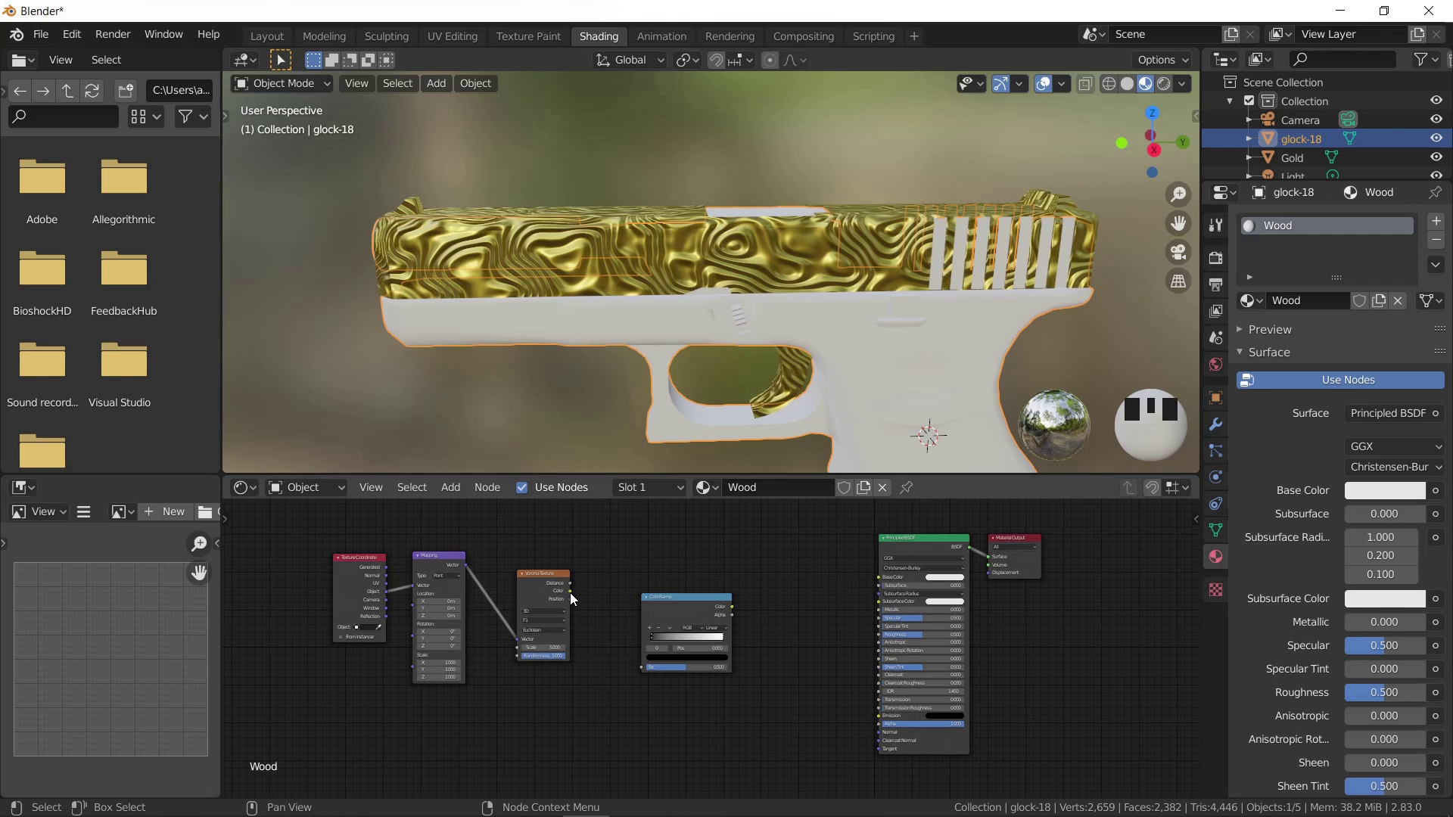
left_click_drag(570, 592, 585, 607)
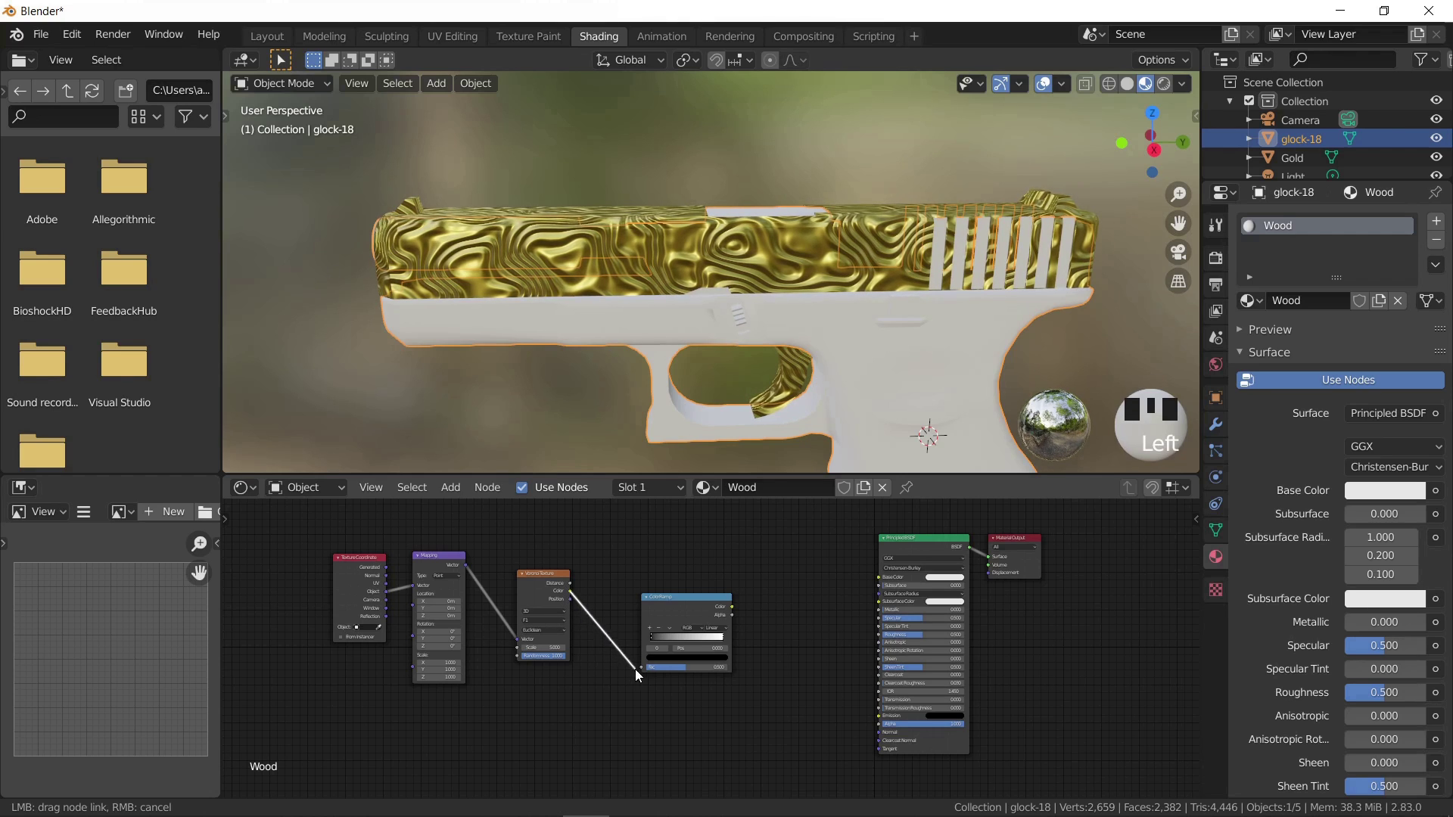
left_click_drag(637, 669, 638, 670)
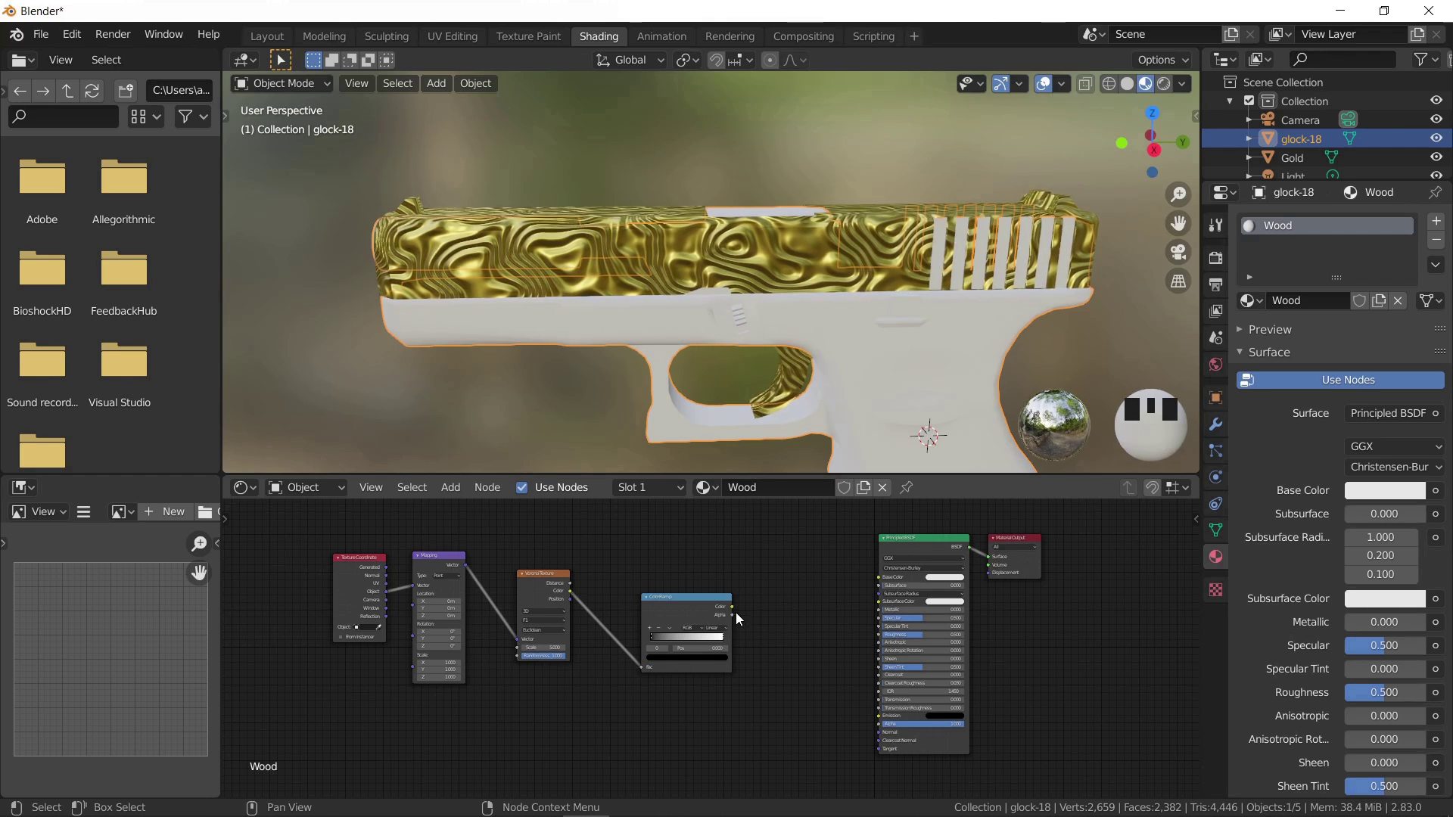
left_click_drag(733, 607, 876, 579)
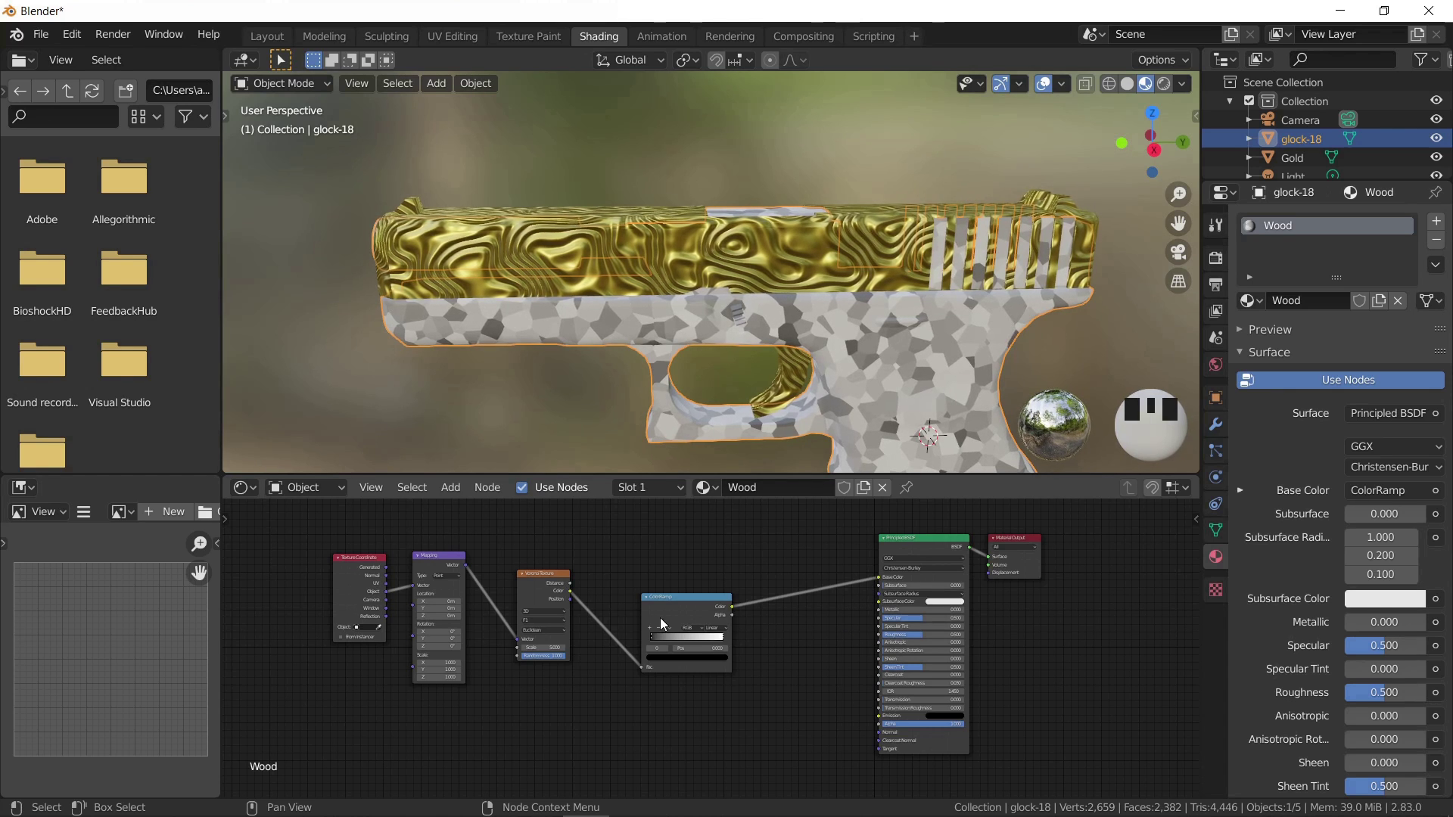
- Raise the Wood Mapping node's Scale Y to 52.300 to streak the cells into grain
middle_click_drag(353, 590, 581, 582)
scroll(691, 640, "up", 9)
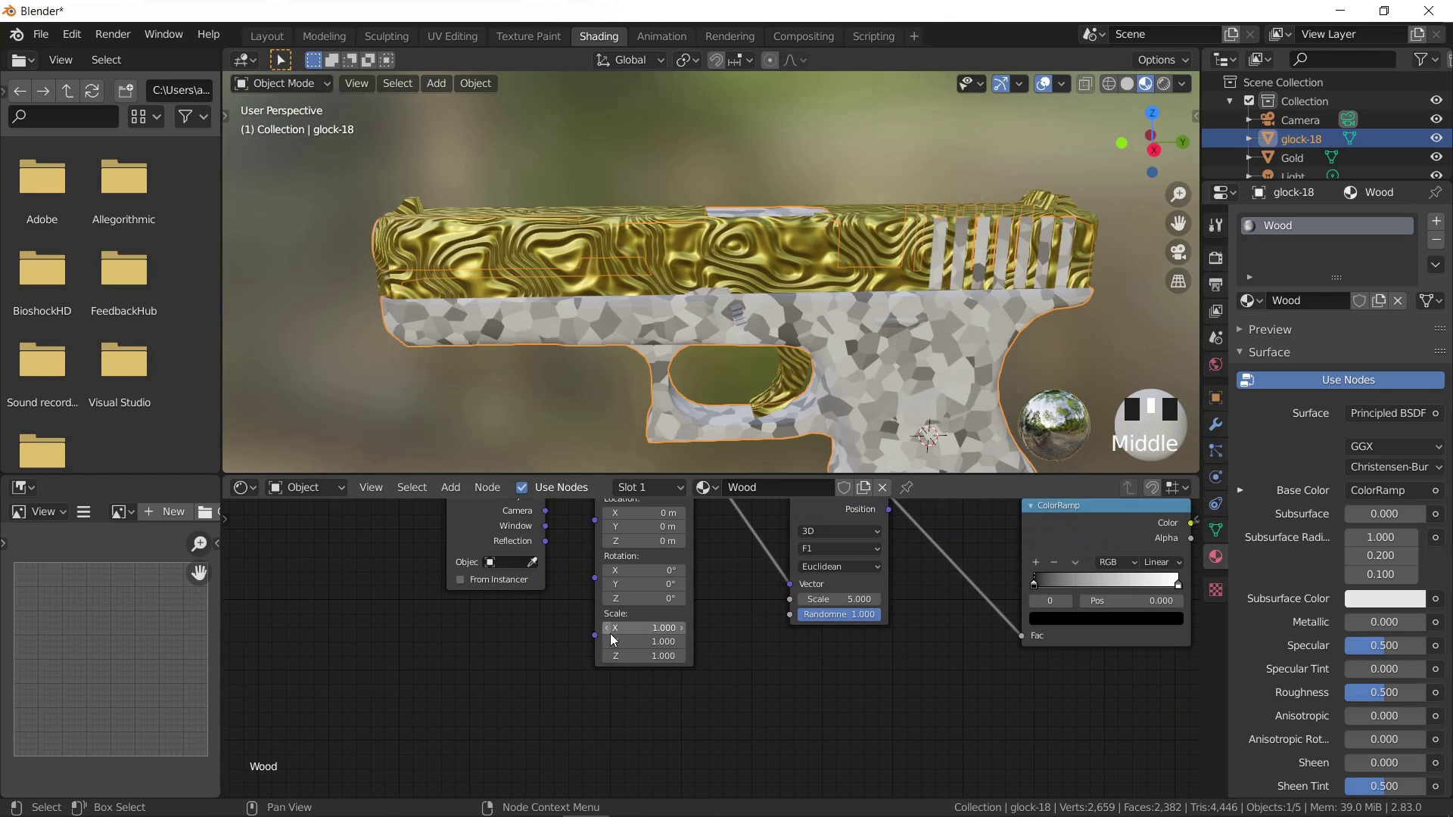
scroll(613, 640, "up", 1)
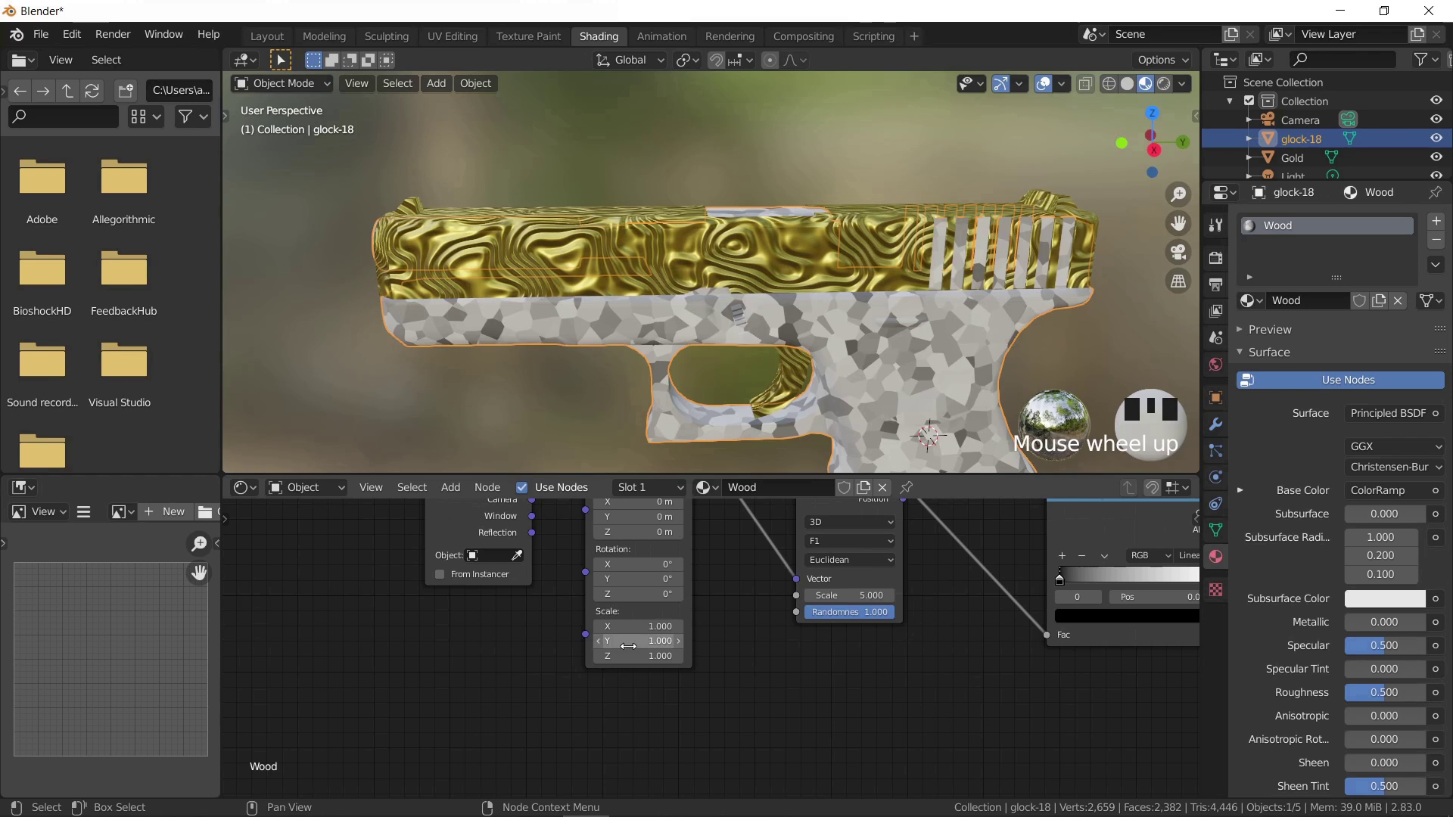
mouse_move(628, 647)
left_mouse_down()
mouse_move(1378, 648)
mouse_move(625, 644)
left_mouse_up()
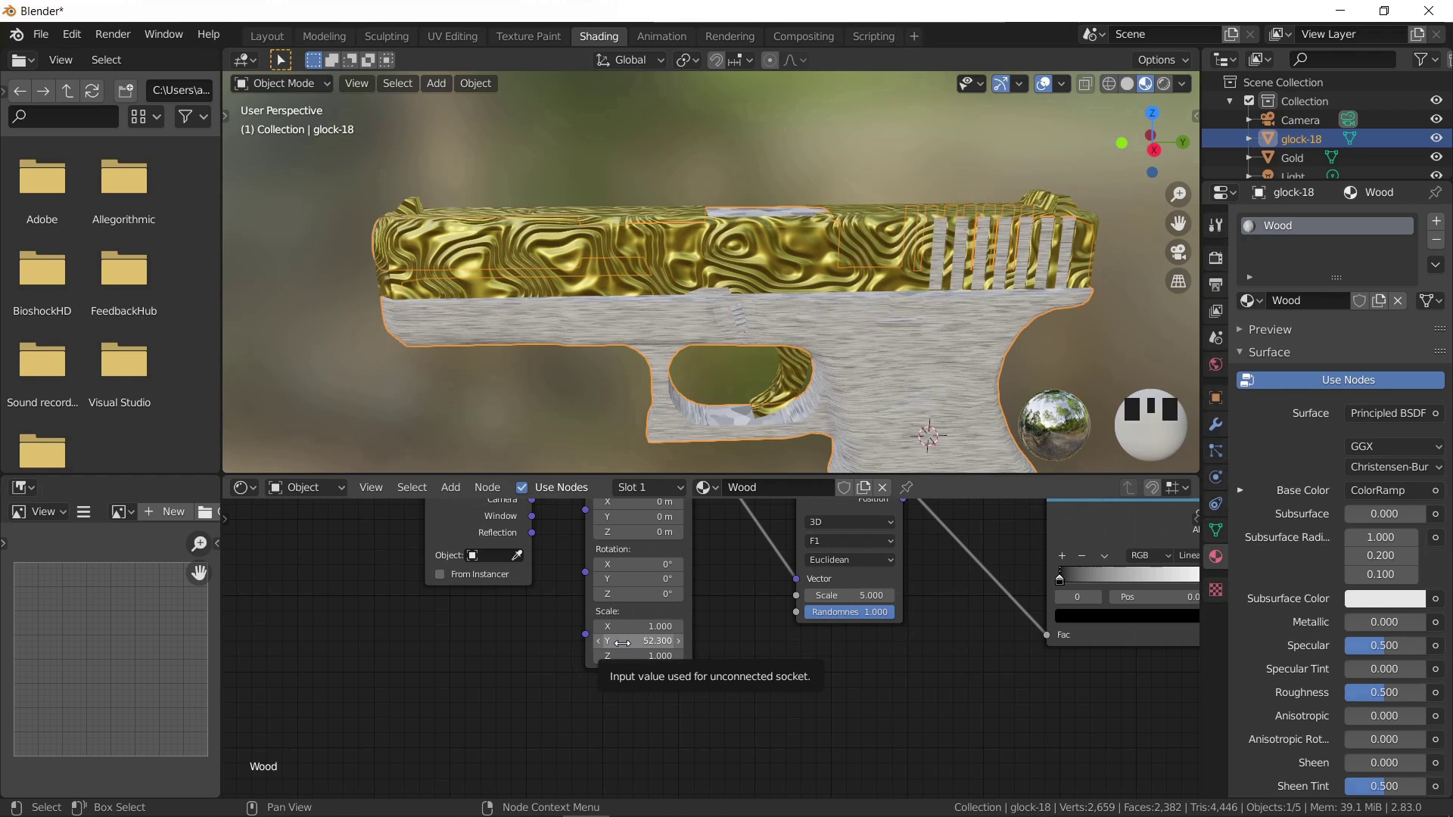
scroll(704, 696, "down", 2)
middle_click_drag(603, 696, 546, 679)
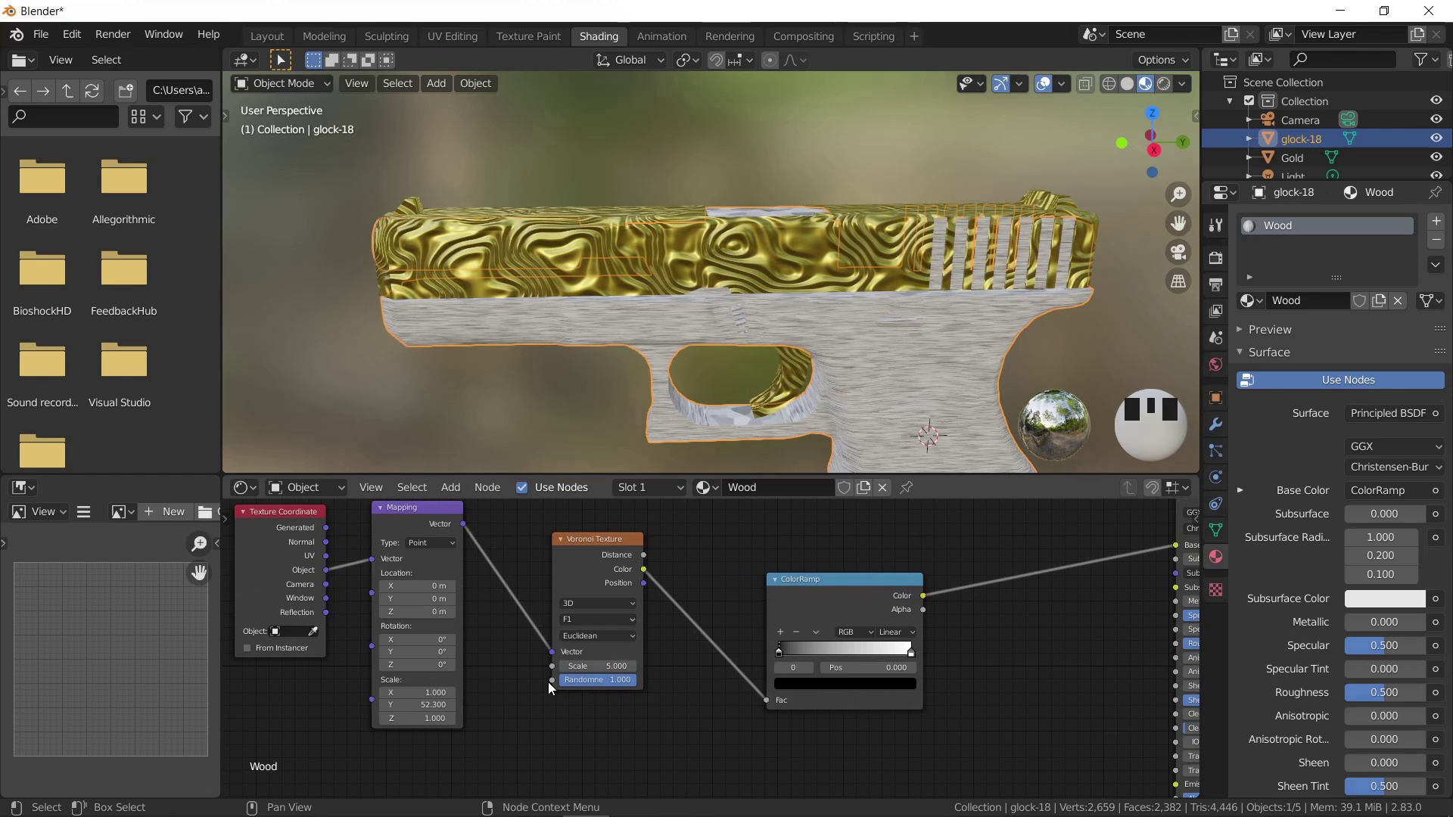
- Colour the first ColorRamp stops reddish brown and a darker wood brown
middle_click_drag(637, 703, 616, 682)
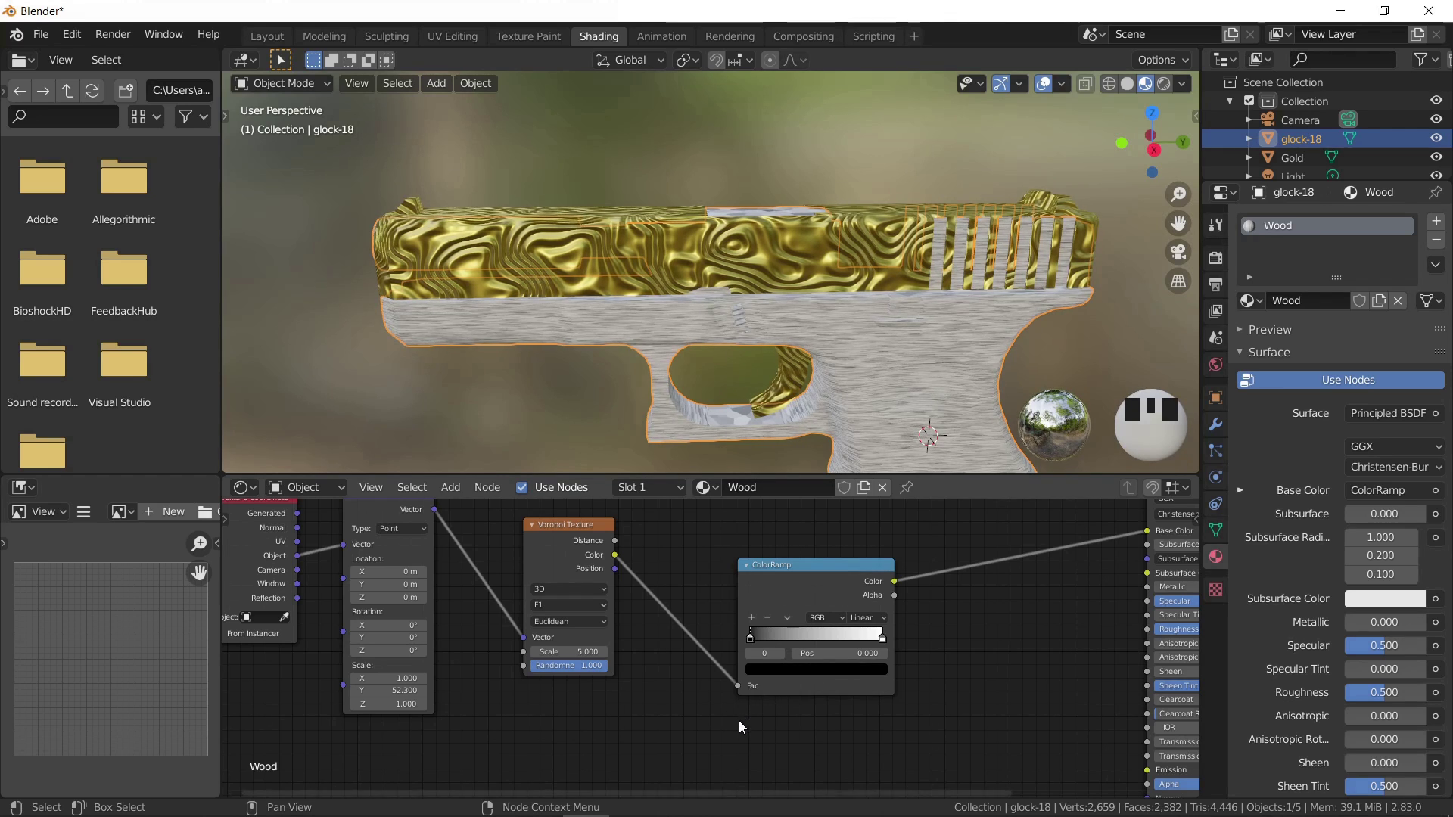
left_click(757, 670)
left_click(787, 568)
scroll(902, 646, "up", 2)
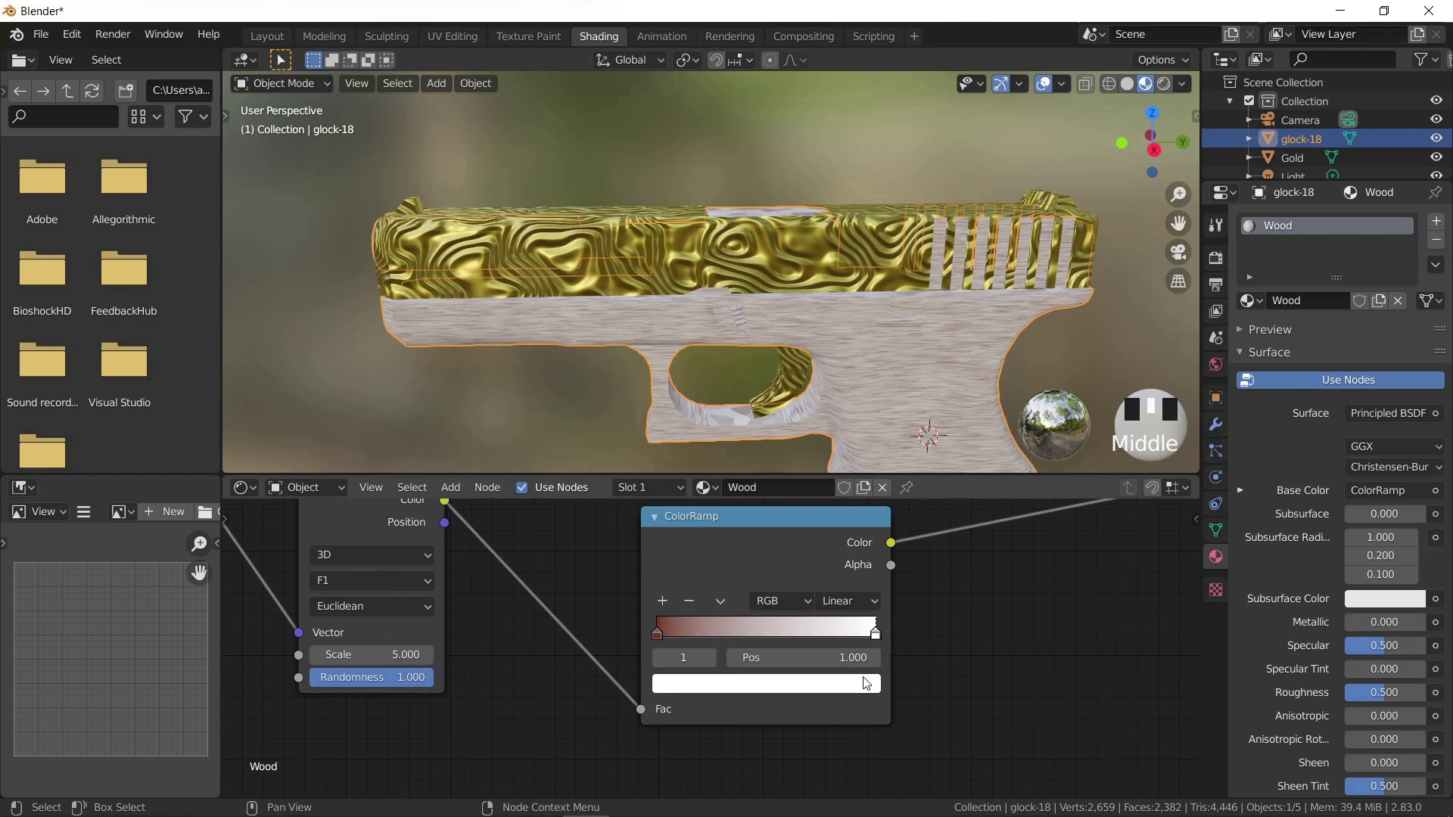
left_click(862, 627)
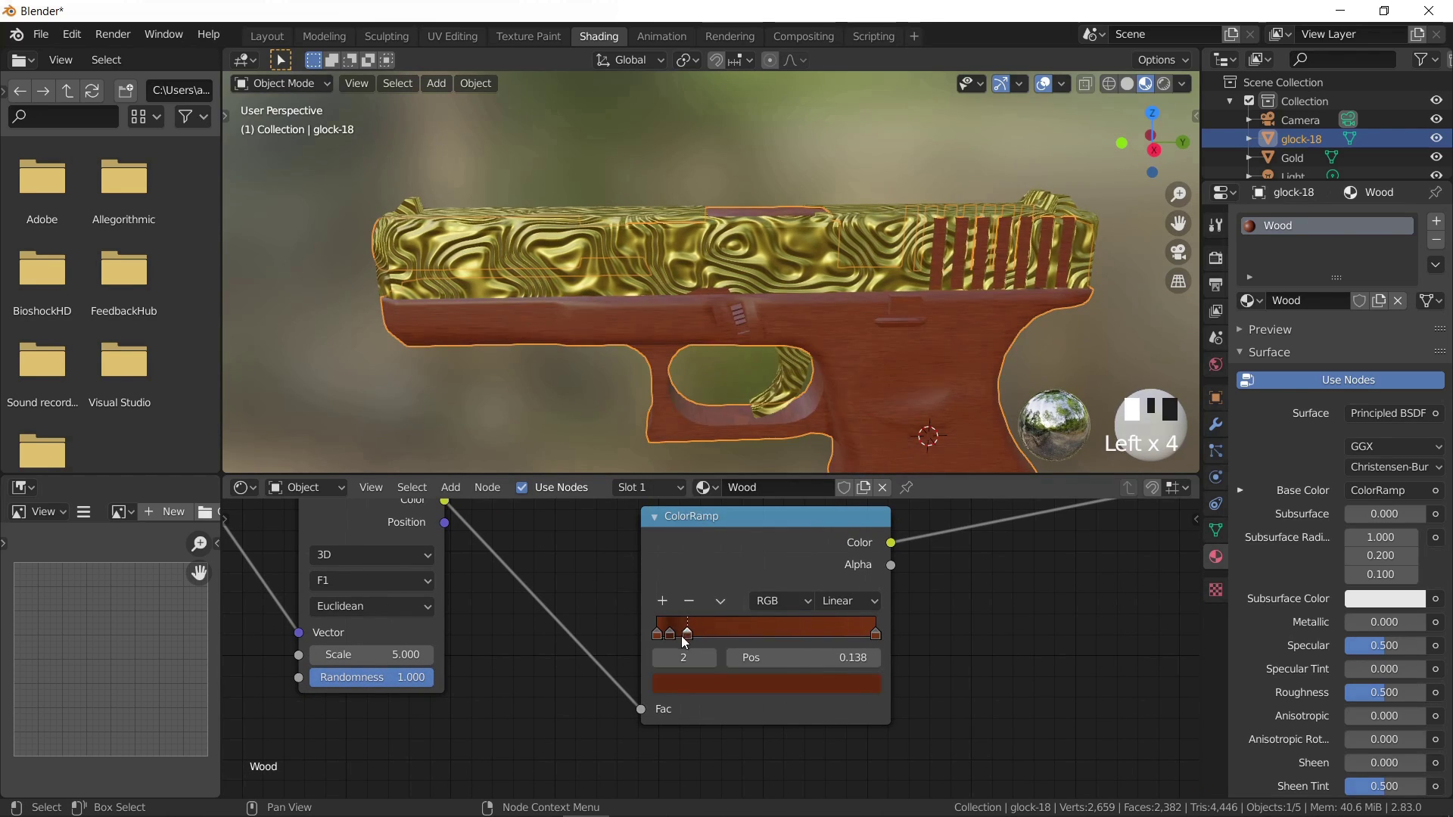
left_click(766, 684)
- Adjust the remaining ColorRamp stops, including the end stop at Pos 0.996, to brown shades
left_click(876, 633)
left_click(713, 685)
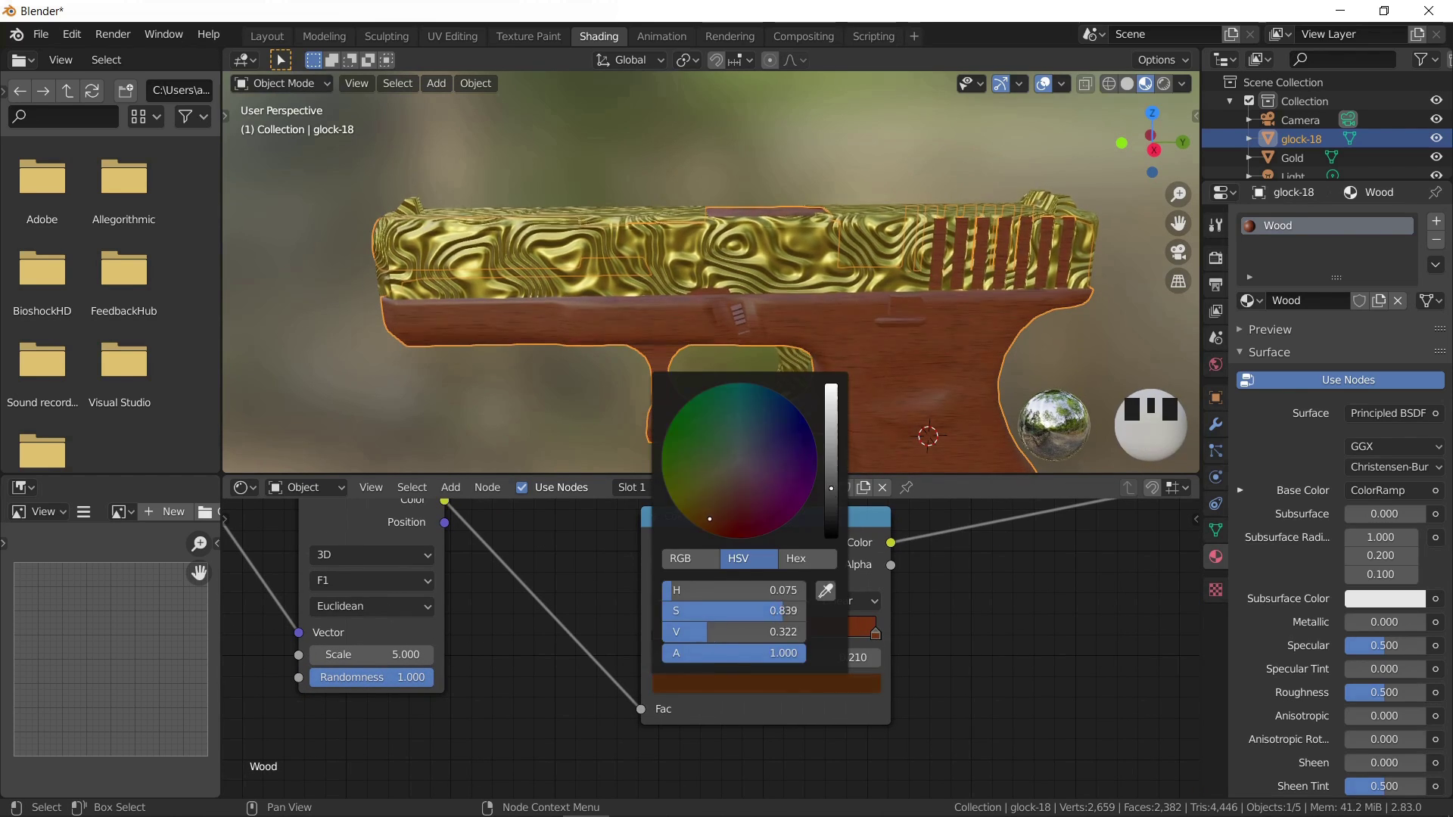
left_click(713, 685)
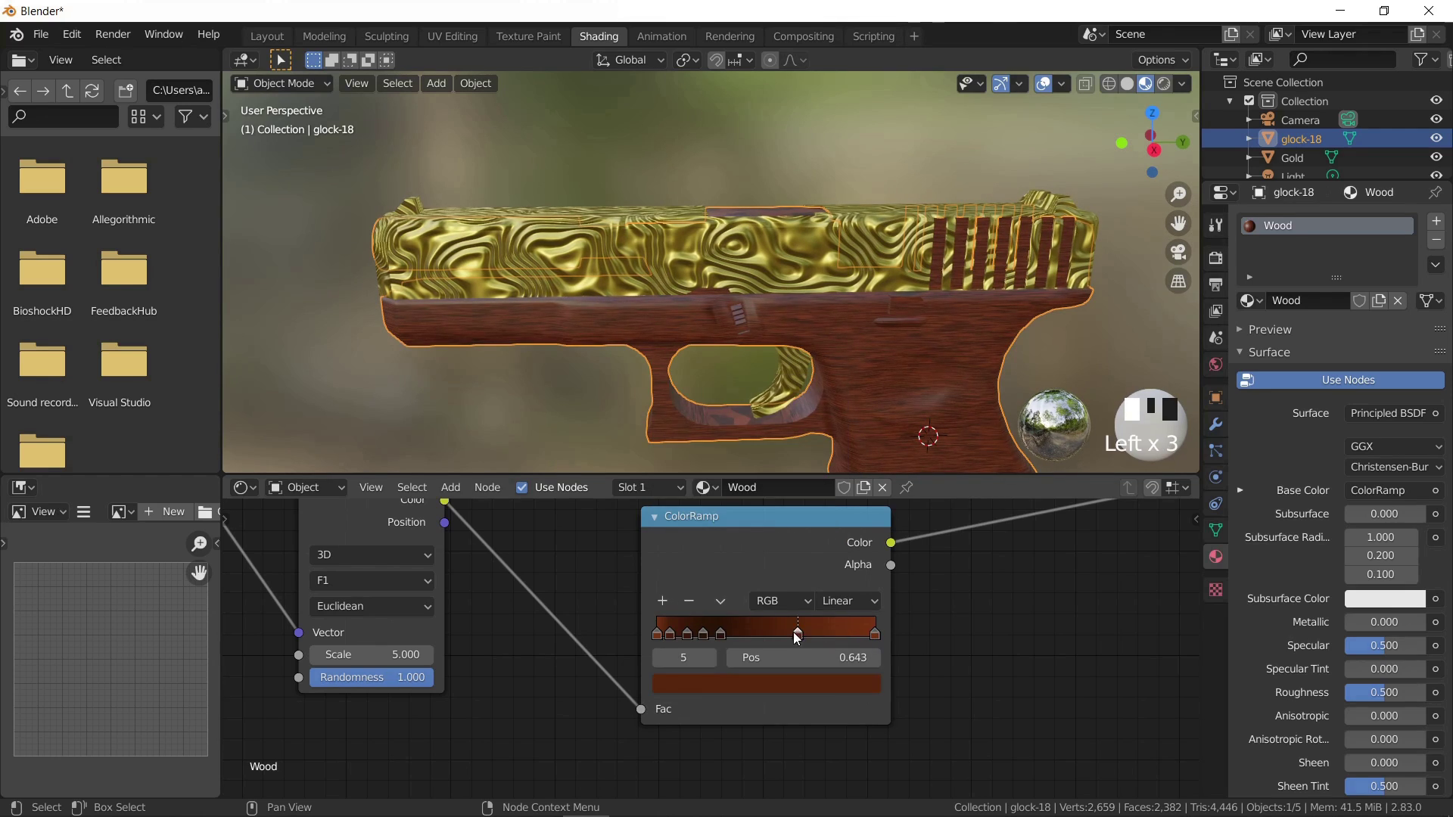
left_click(738, 628)
left_click(713, 685)
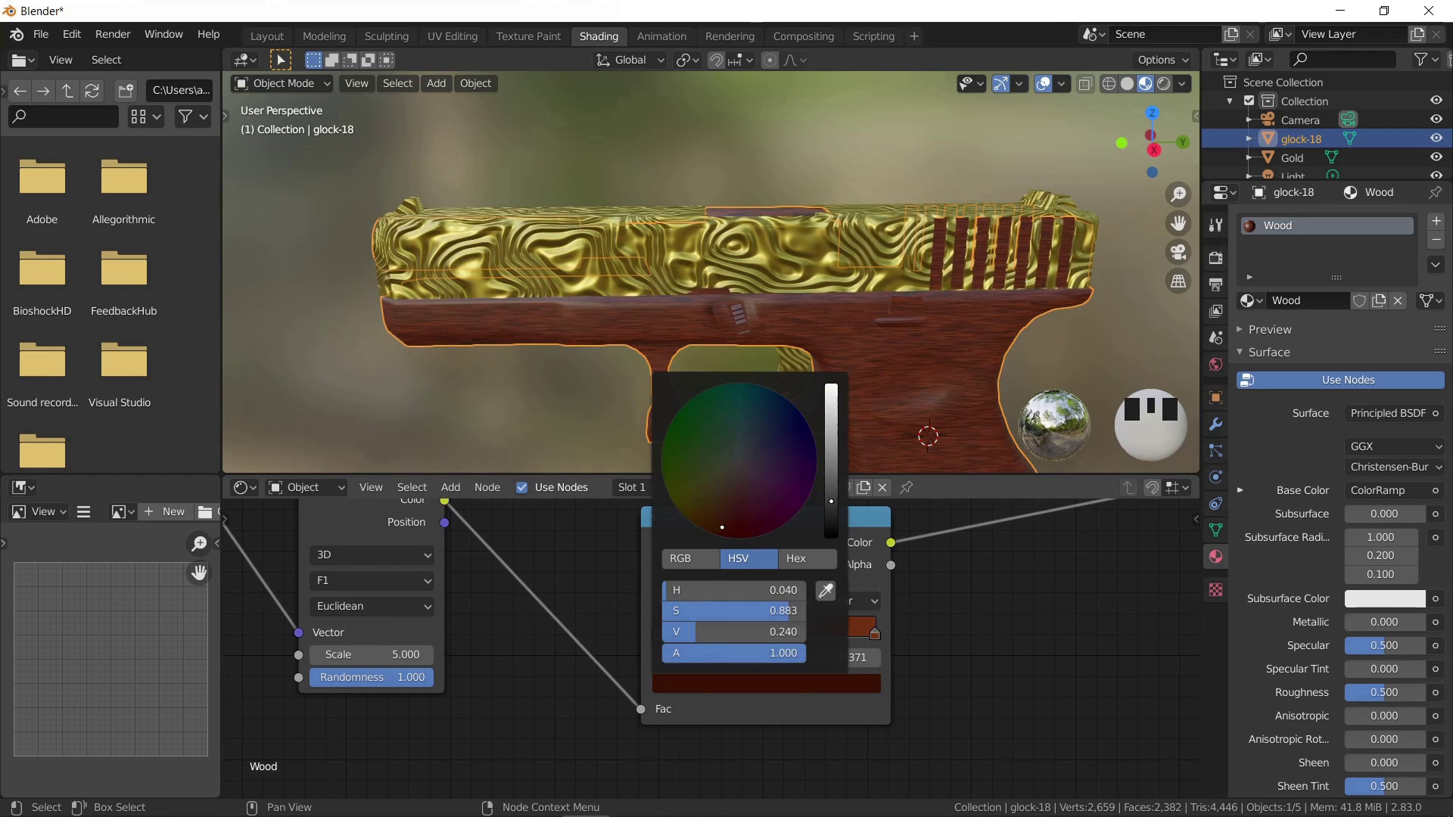
middle_click_drag(894, 447, 904, 379)
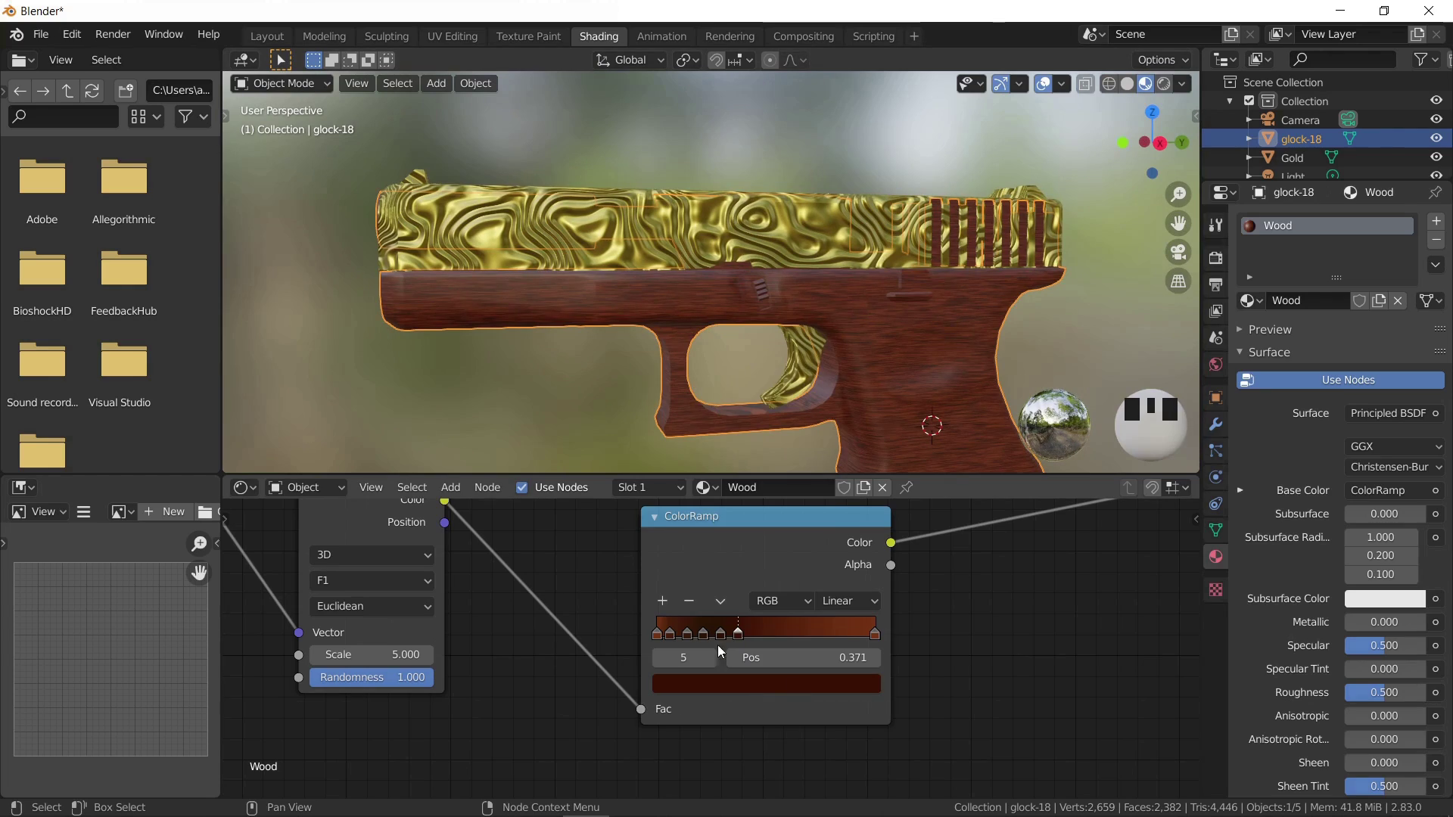
left_click(713, 685)
middle_click_drag(870, 435, 875, 576)
left_click(875, 634)
left_click(766, 685)
middle_click_drag(824, 366, 902, 414)
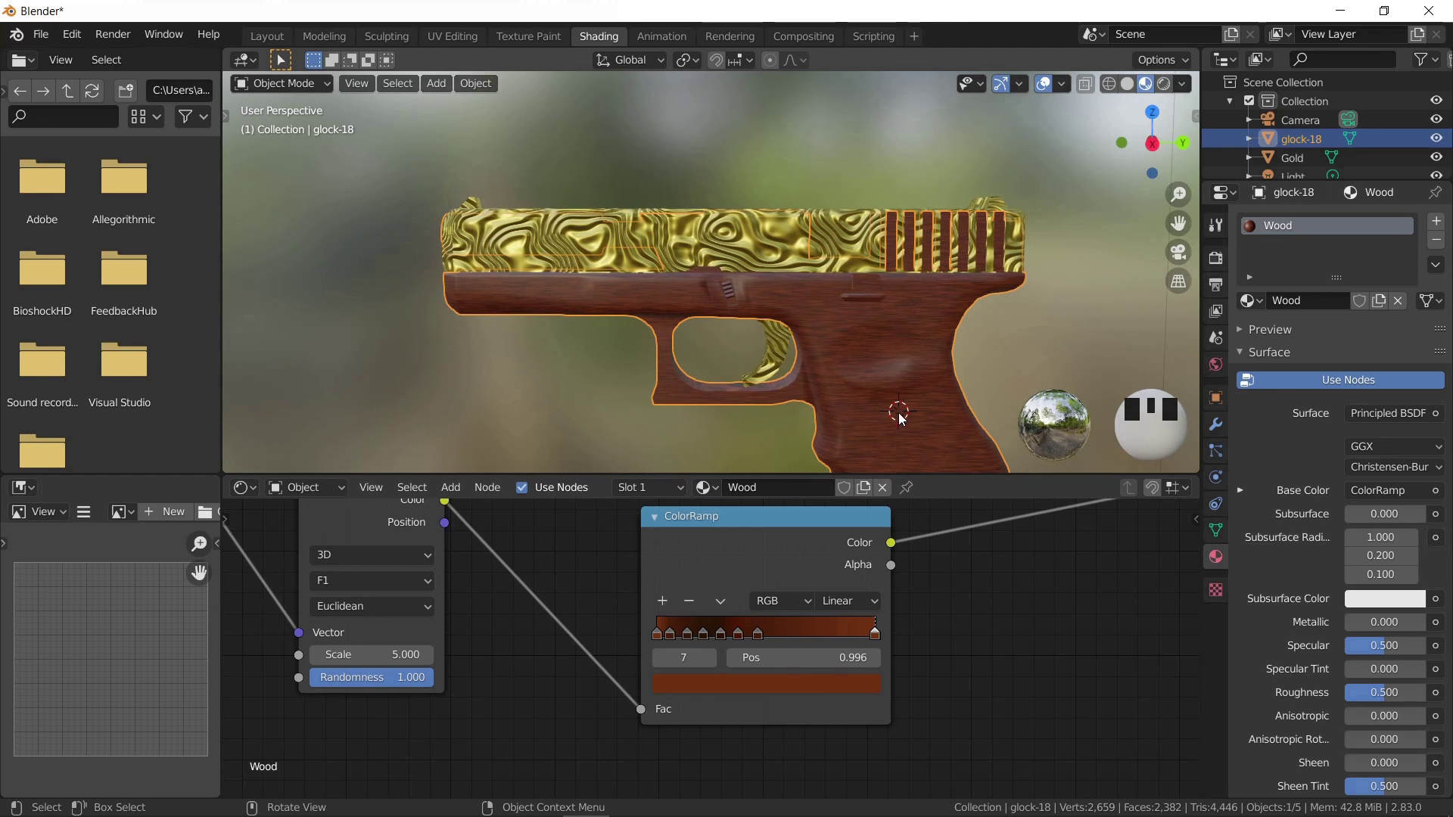
scroll(1007, 325, "down", 4)
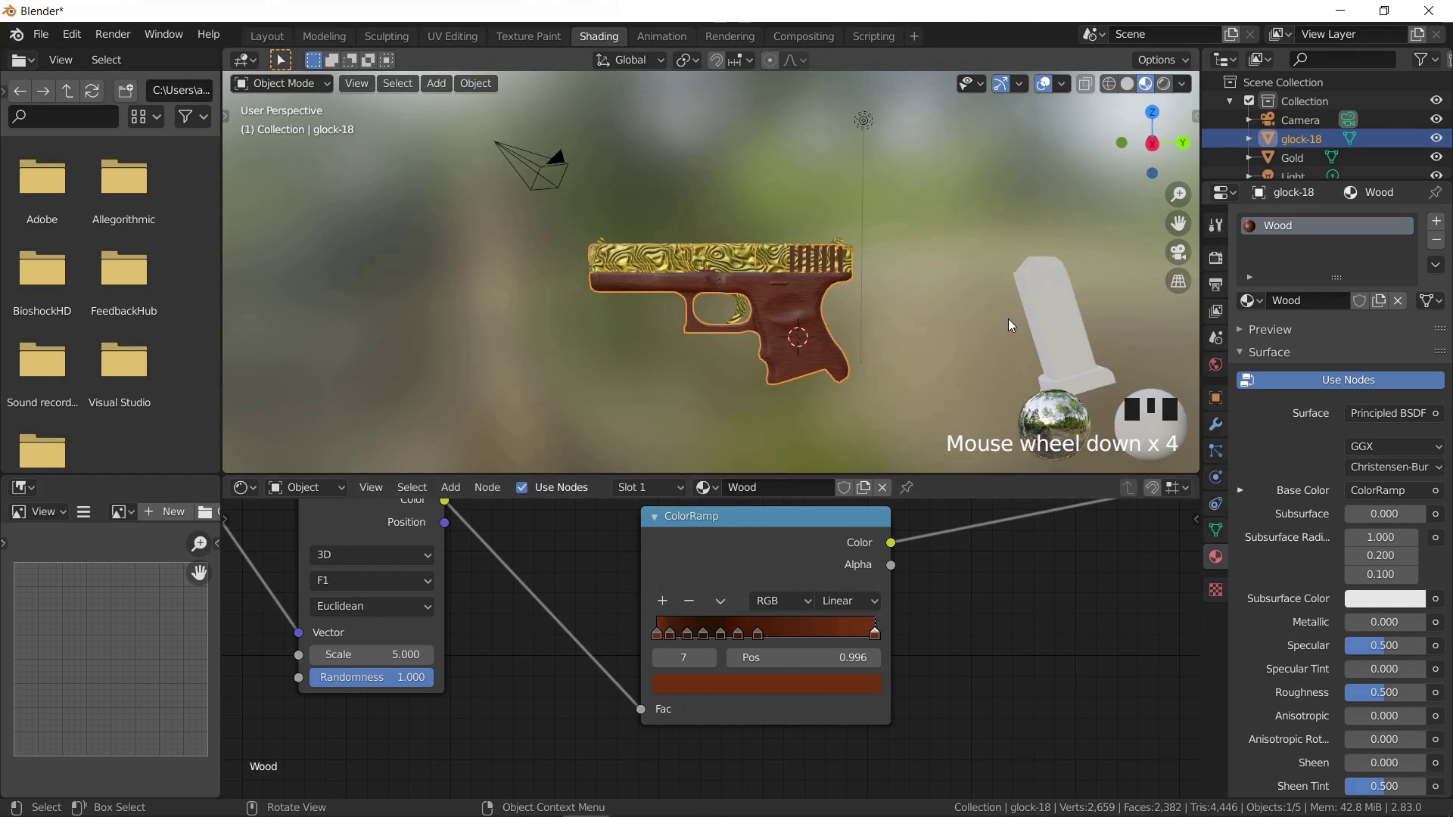
- Replace the magazine's Default OBJ material slot with the existing Wood material
left_click(1065, 311)
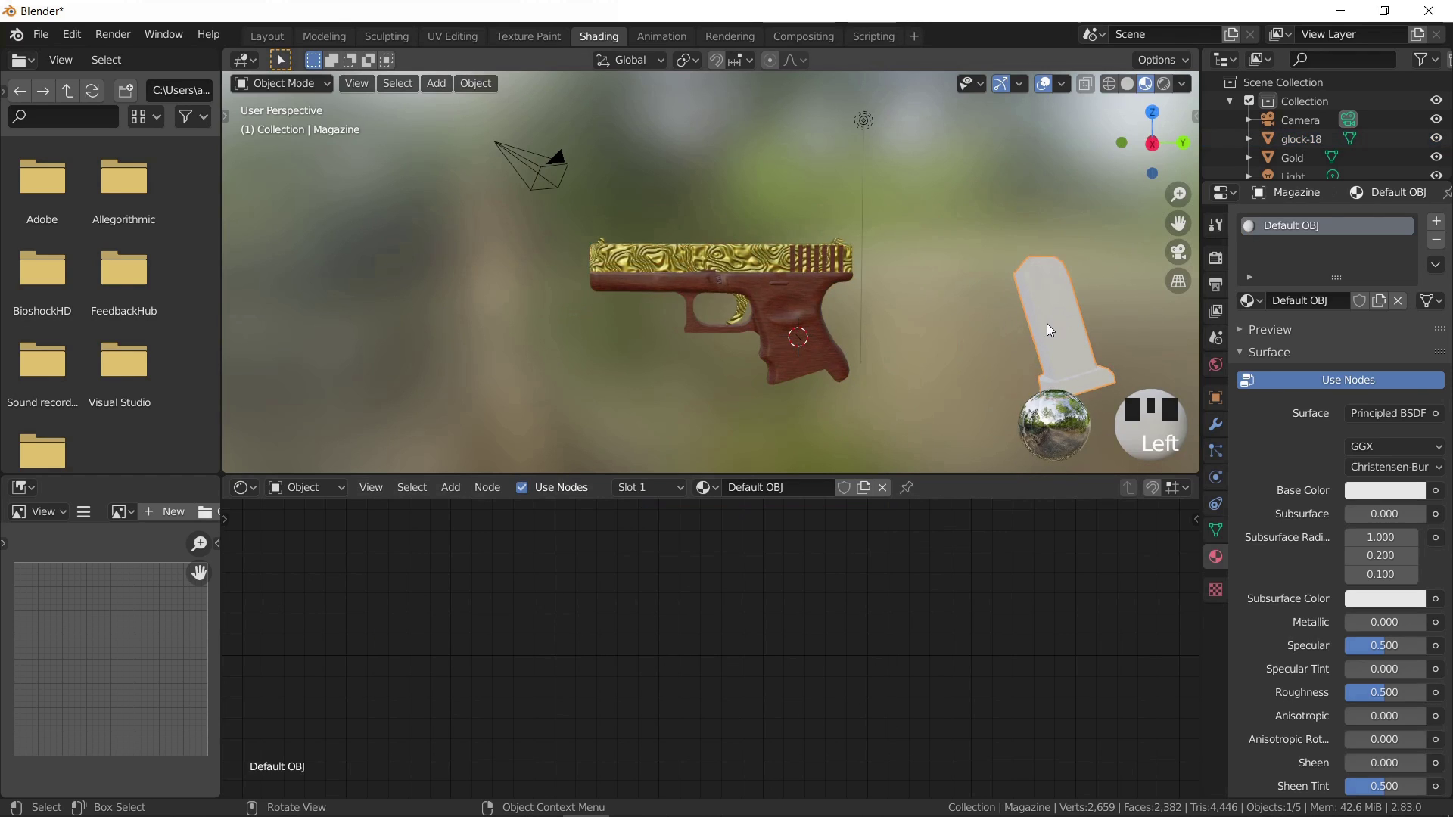
left_click(1436, 241)
left_click(1250, 300)
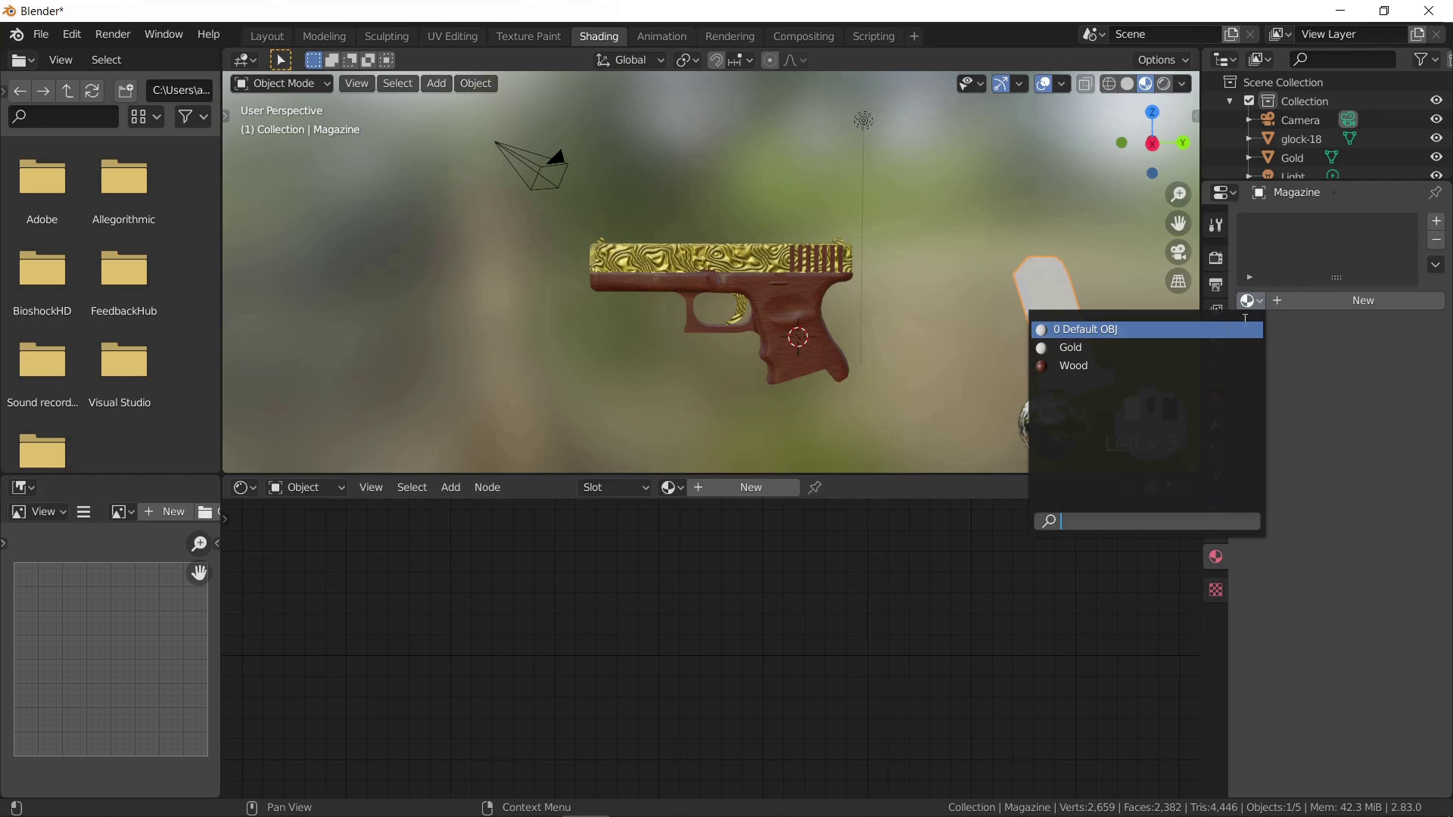
left_click(1176, 365)
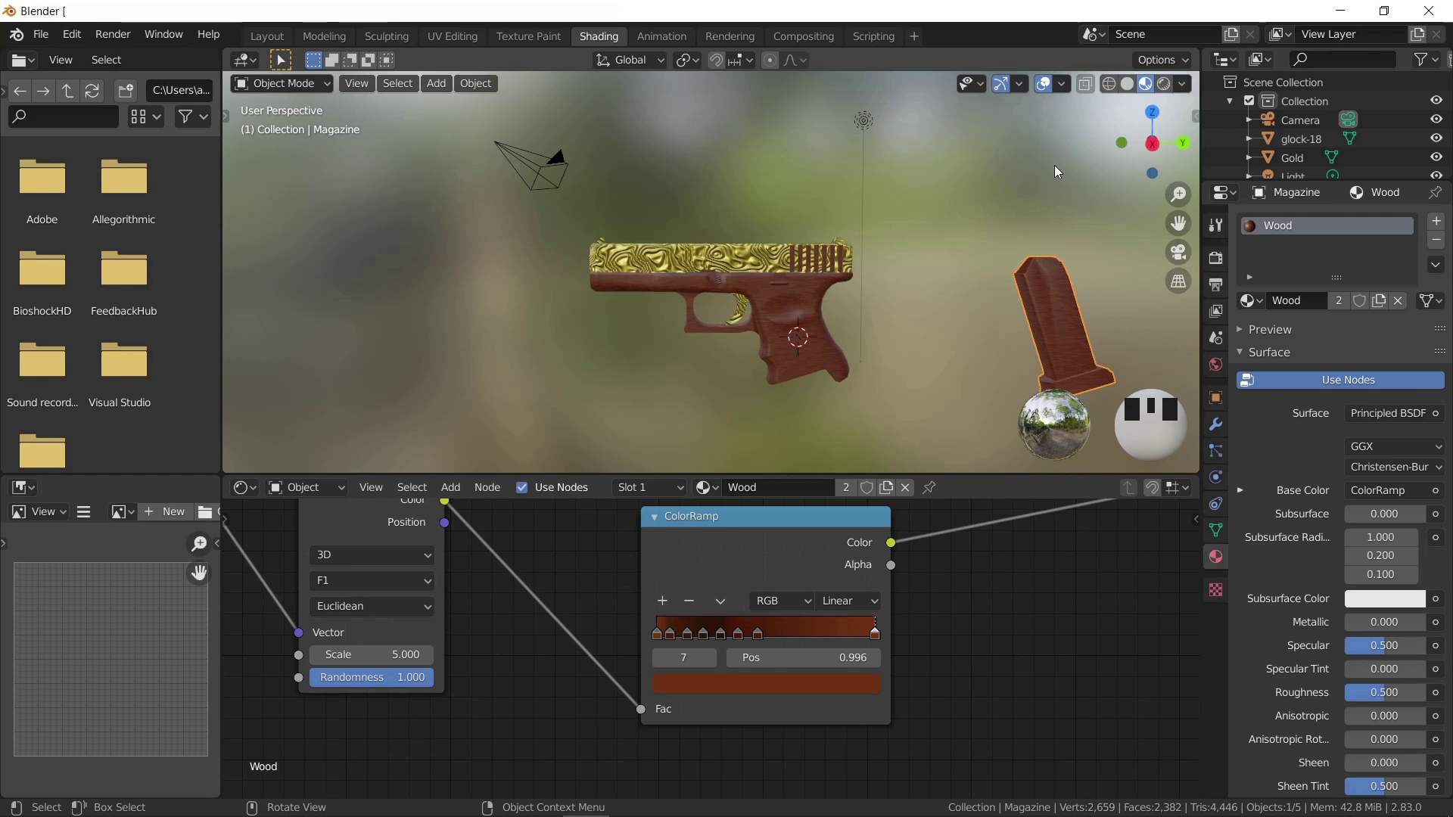
- Set the render engine to Cycles with GPU Compute as the render device
left_click(1217, 258)
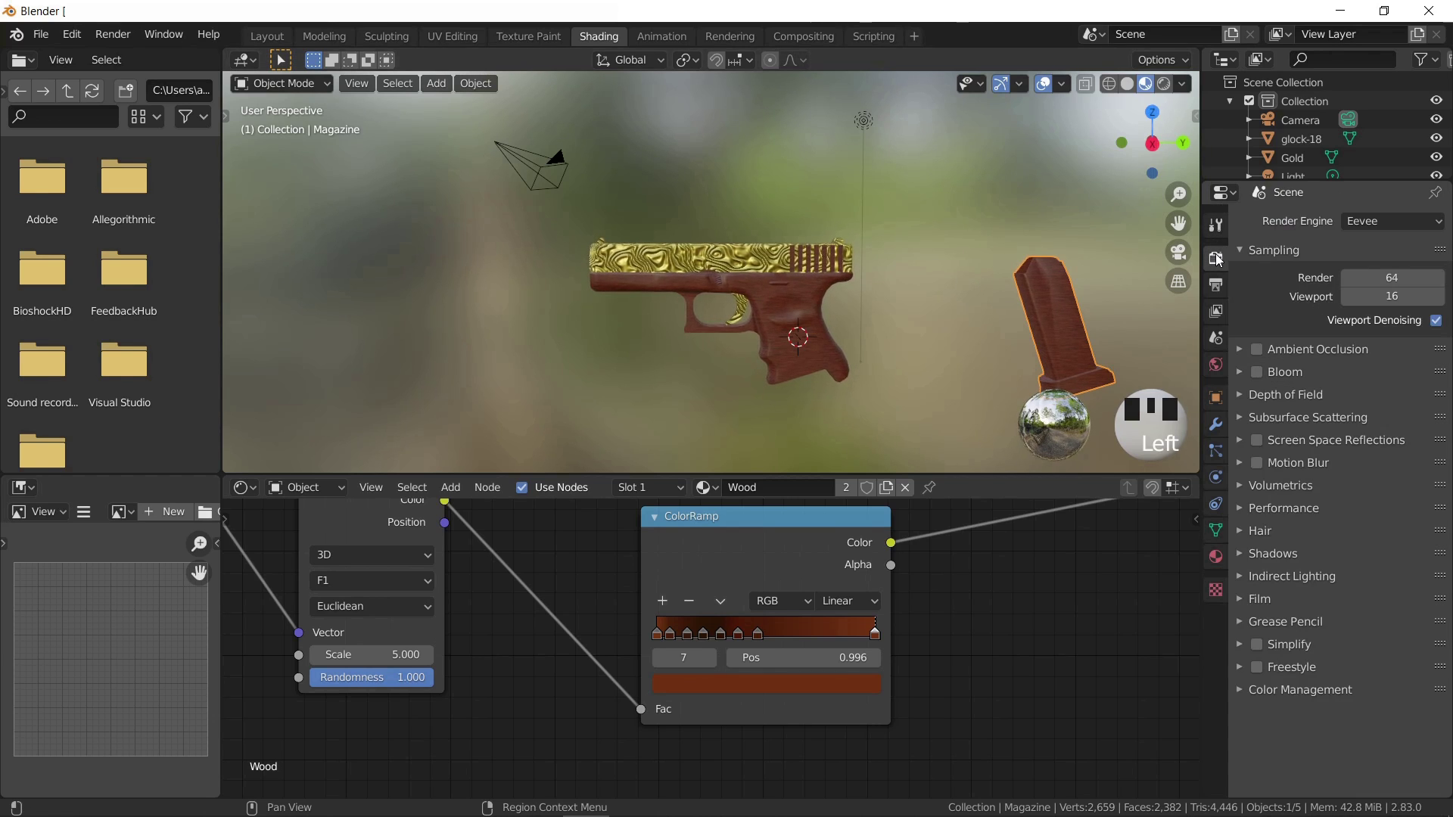
left_click(1367, 222)
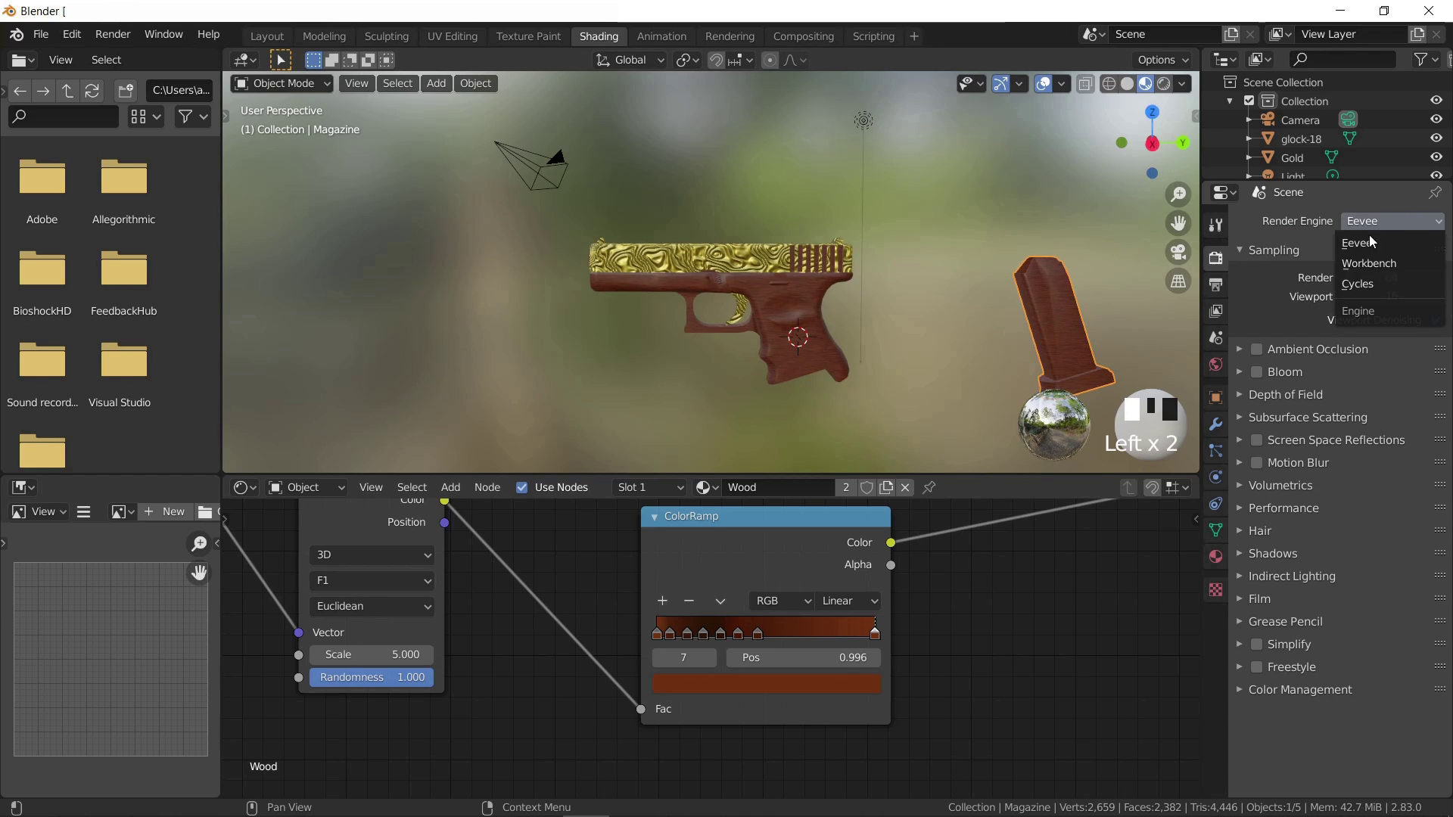
left_click(1365, 283)
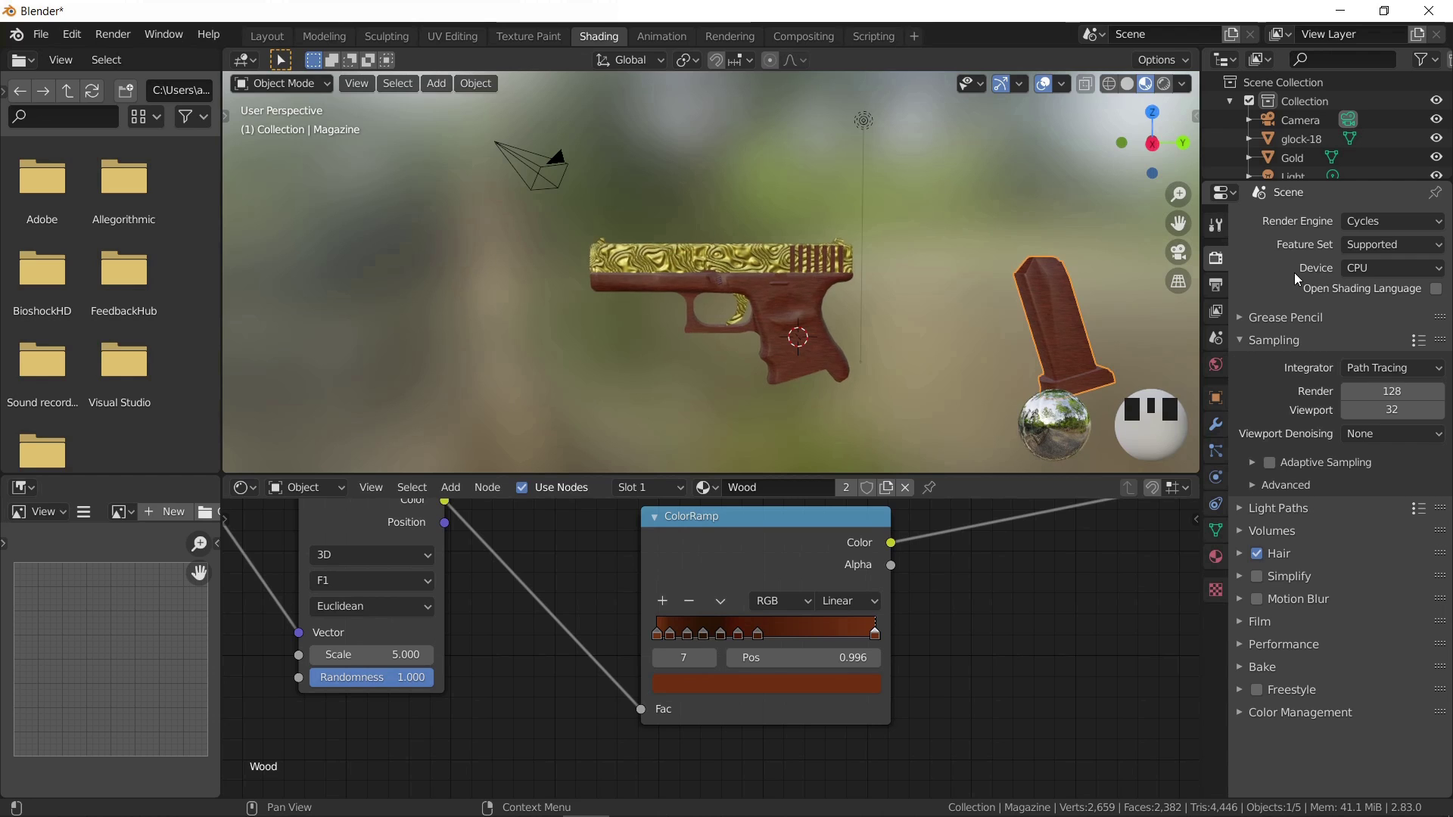
left_click(1402, 268)
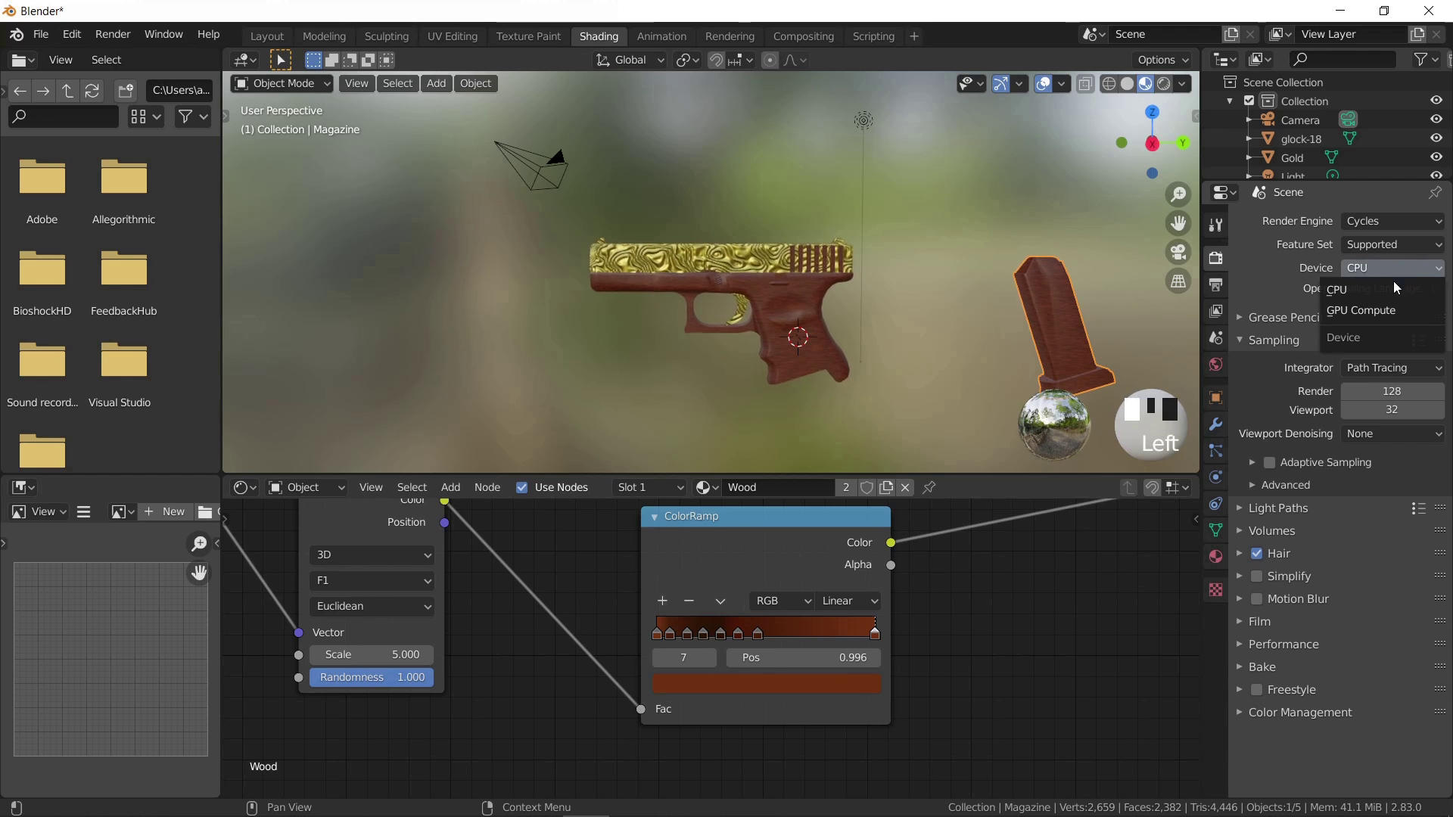
left_click(1387, 306)
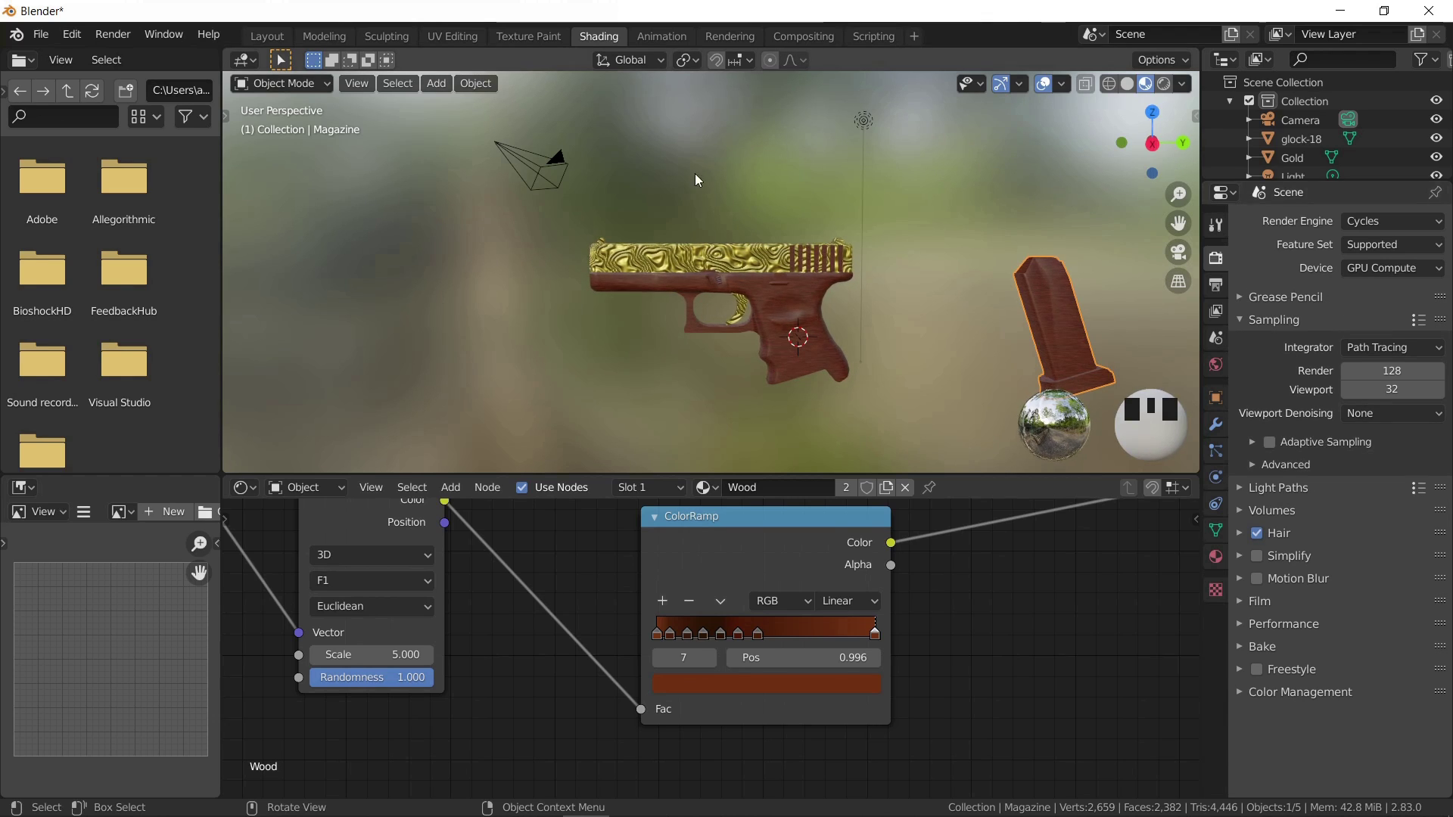
left_click(72, 35)
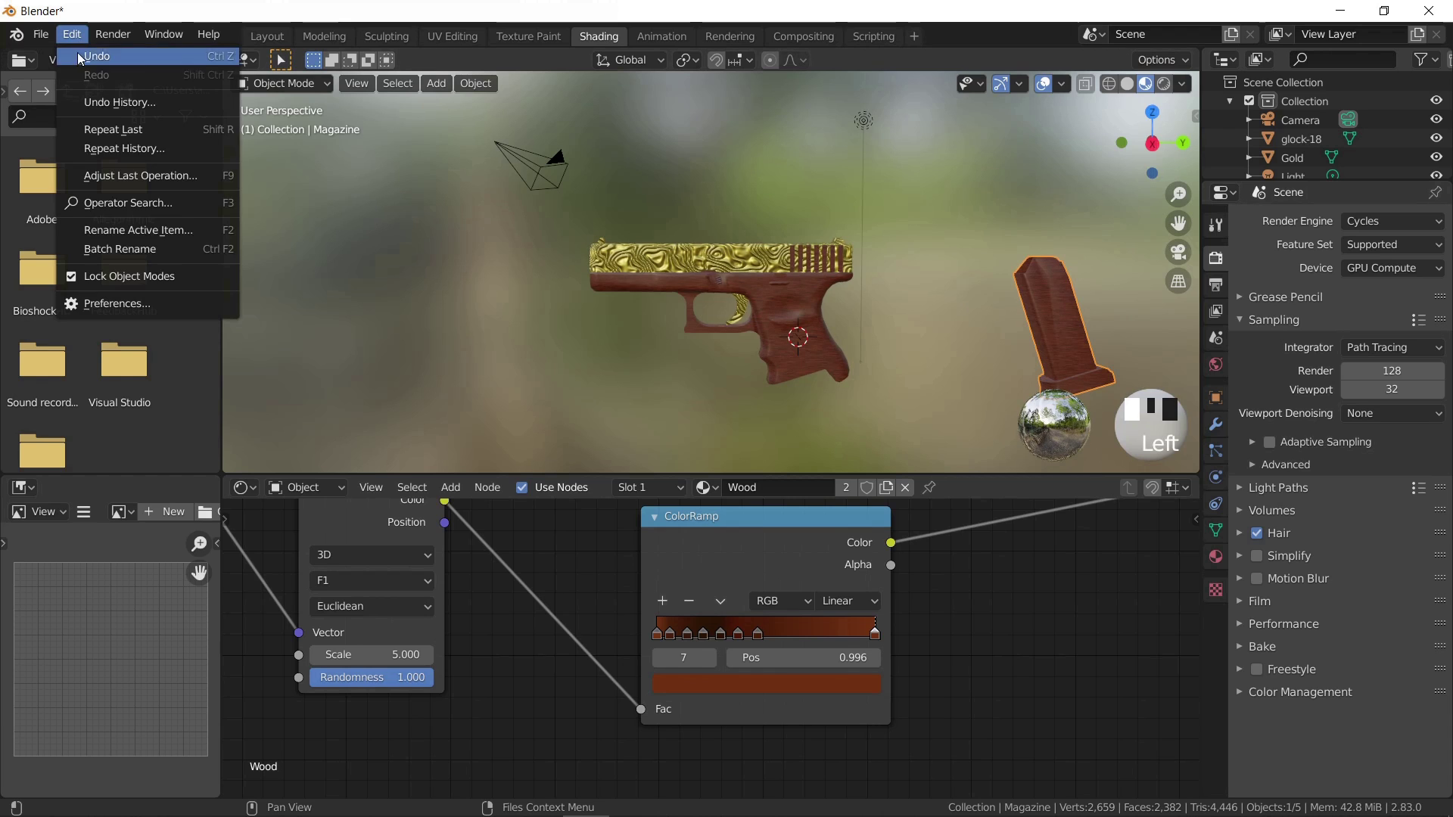
- Check that Cycles renders through CUDA on the NVIDIA GeForce RTX 2070, then close preferences
left_click(133, 303)
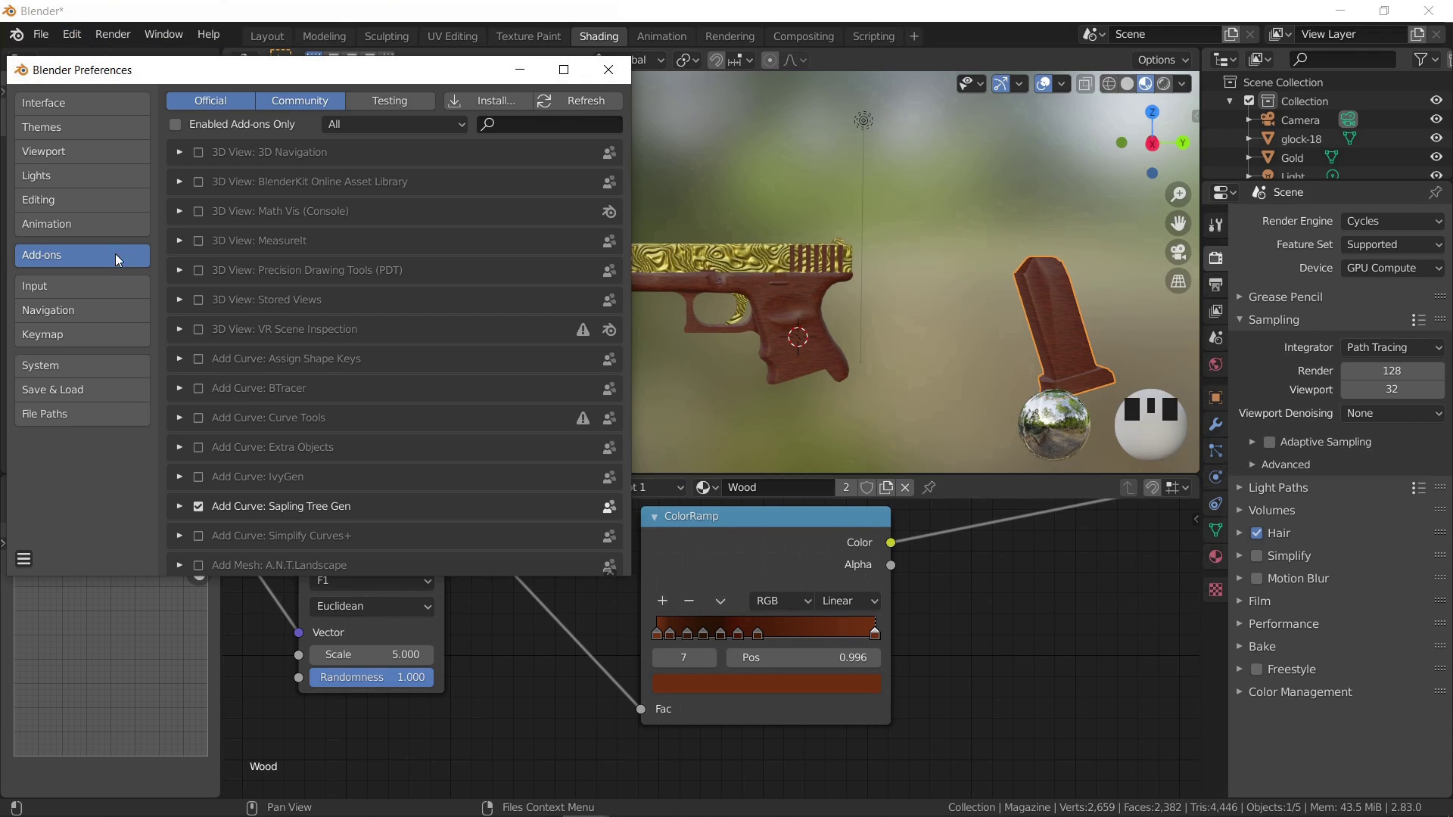
left_click(73, 367)
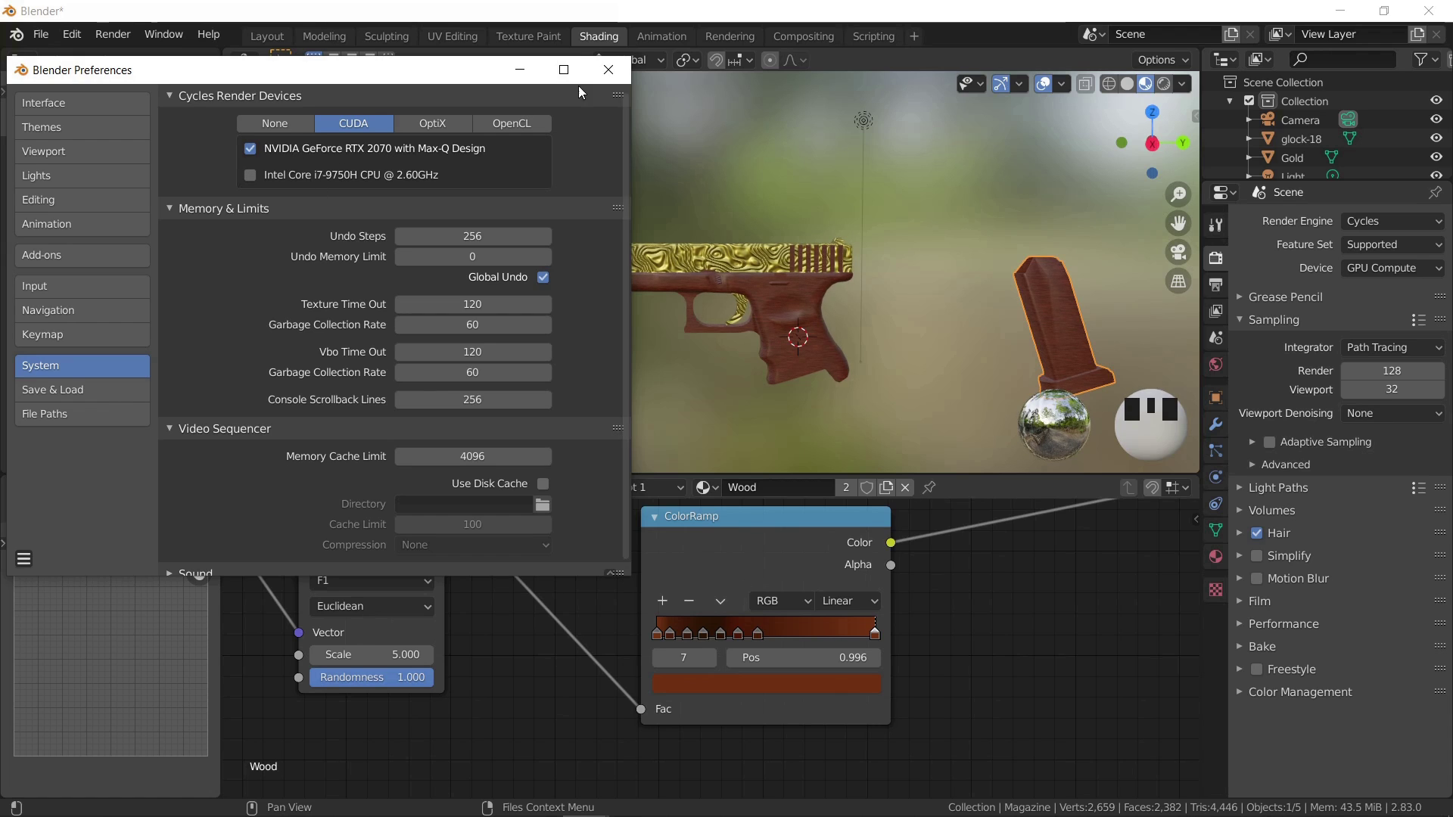
left_click(613, 69)
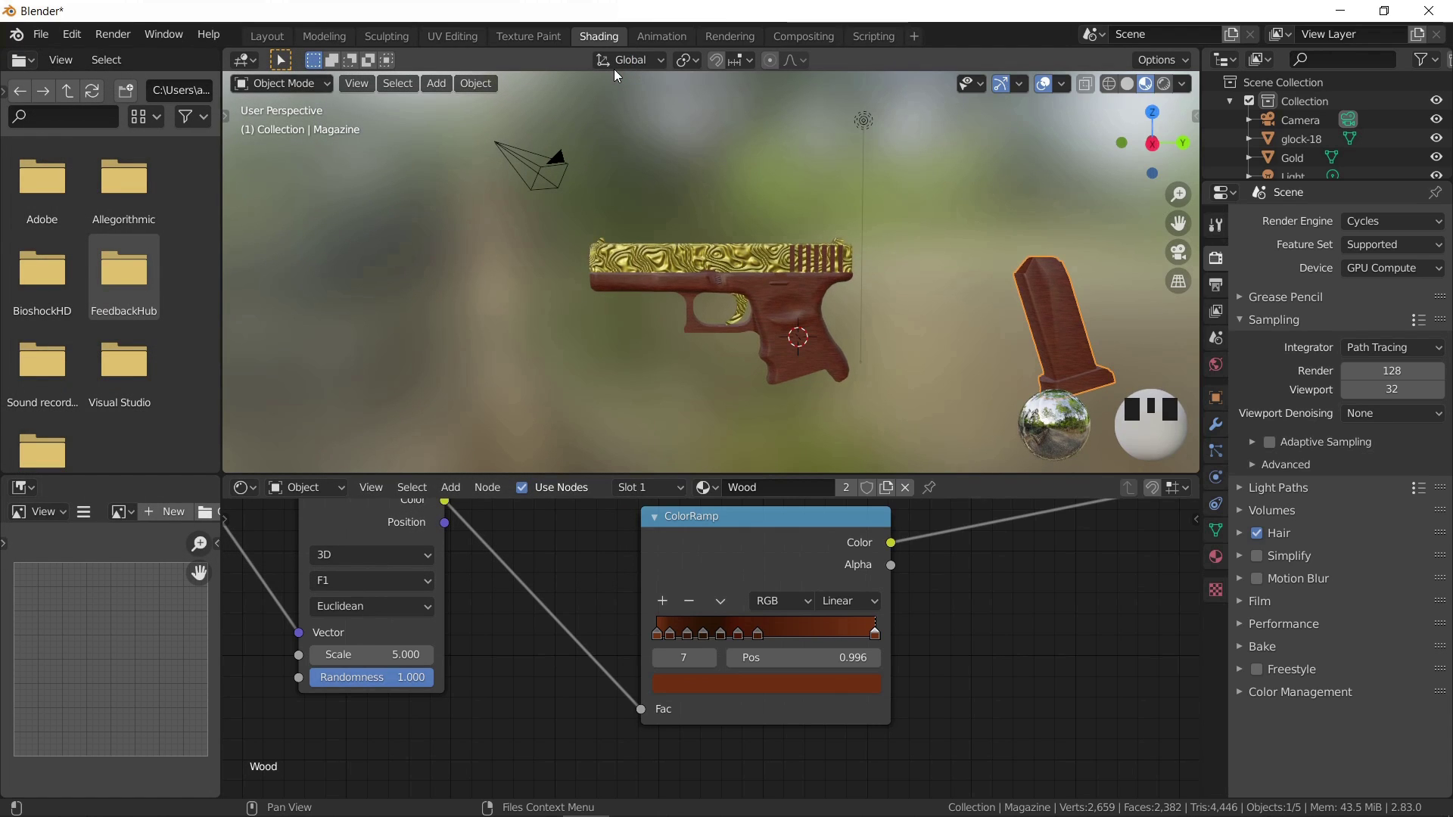
- Tick Transparent in the Film render settings so the background renders see-through
left_click(1248, 602)
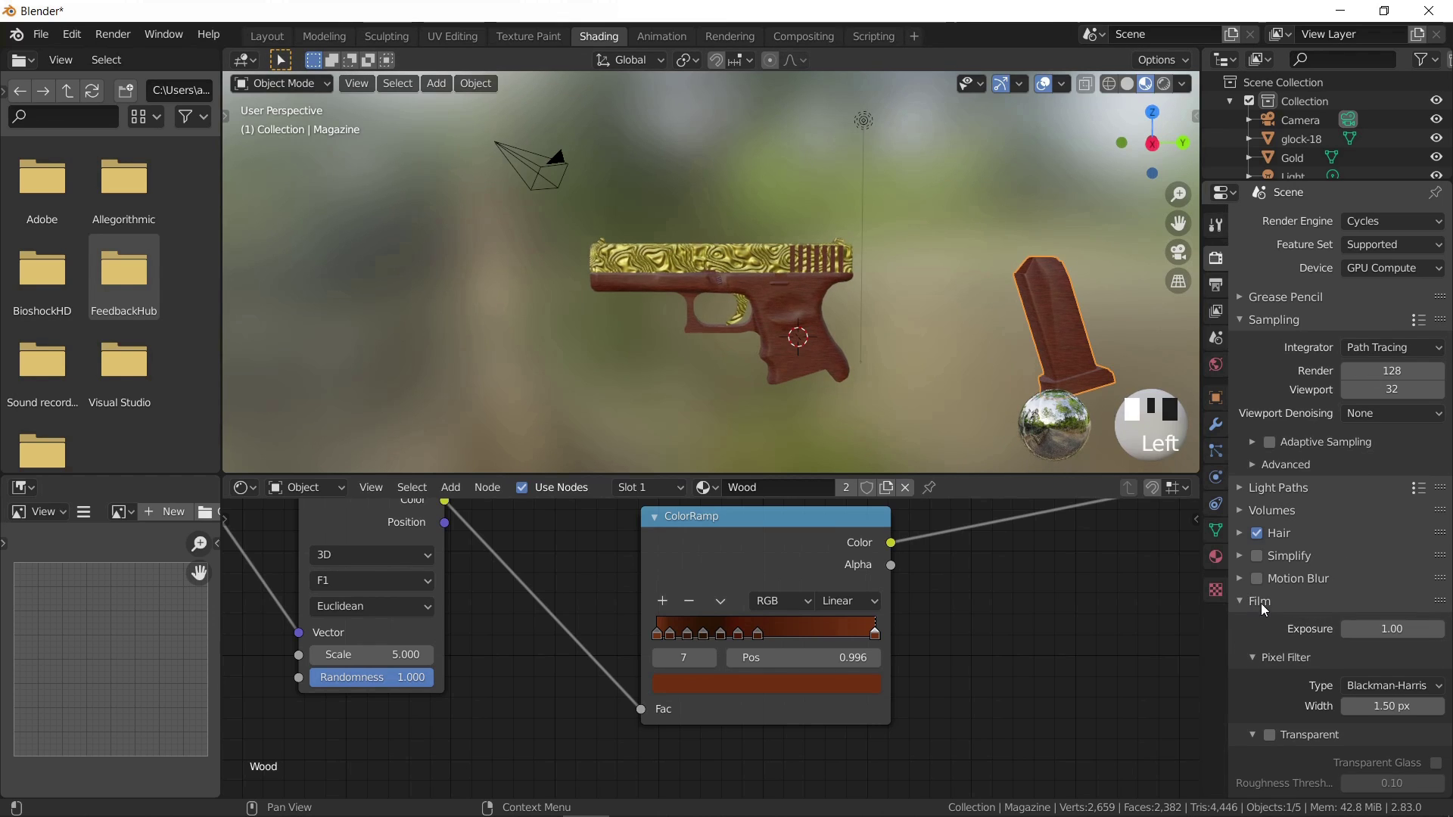
scroll(1263, 607, "down", 4)
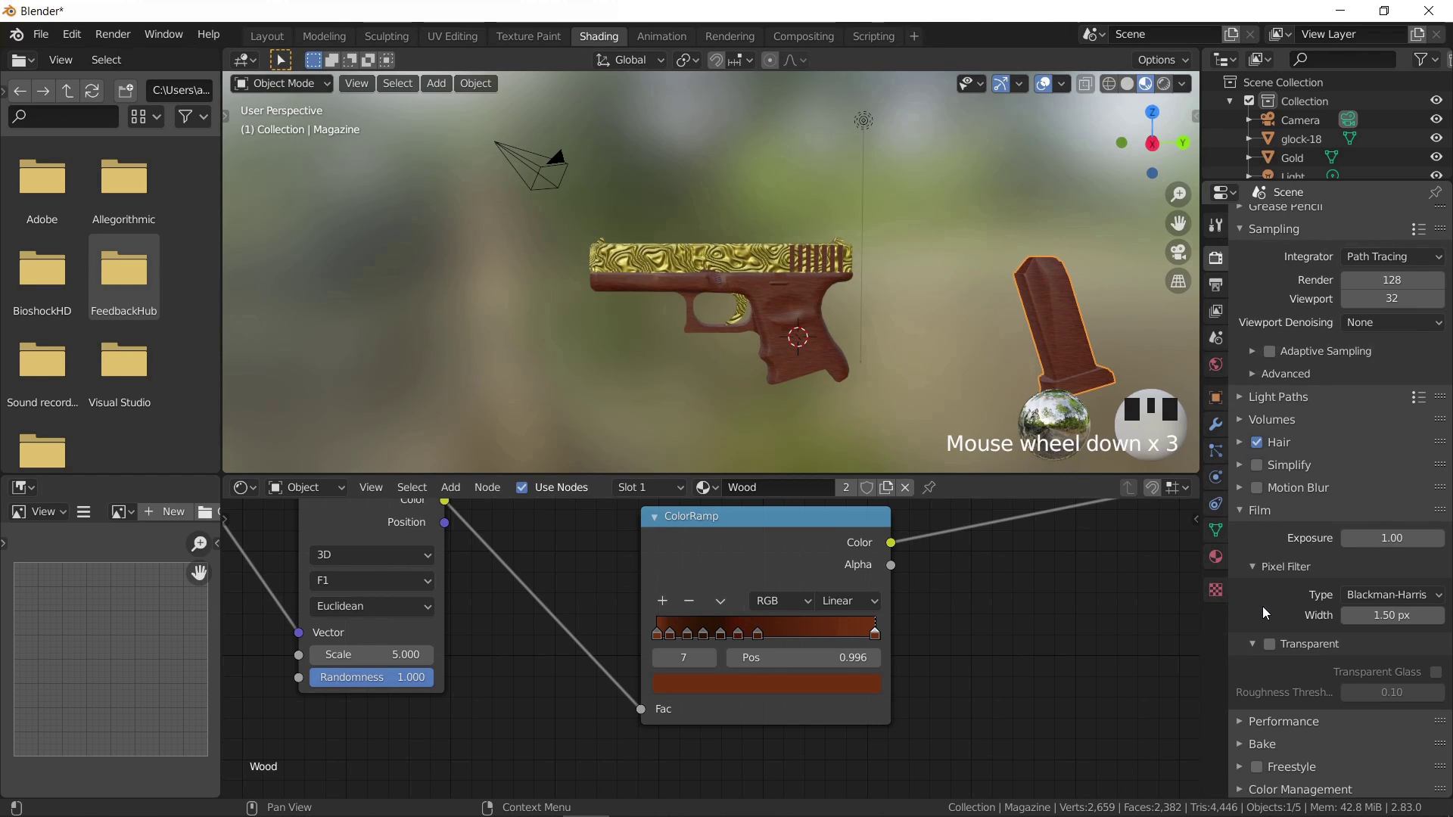
left_click(1272, 644)
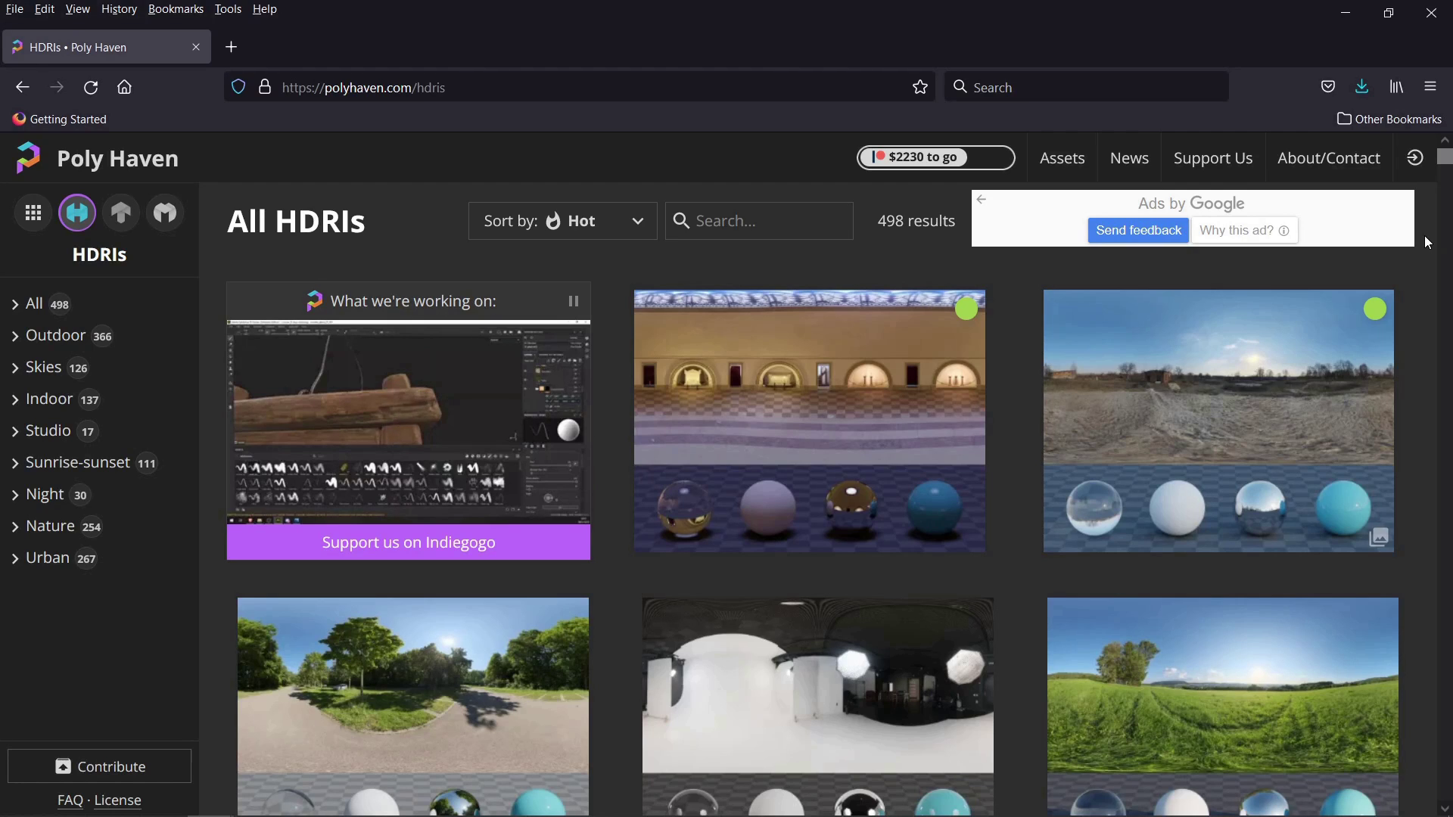
scroll(1428, 242, "down", 6)
scroll(1427, 242, "down", 10)
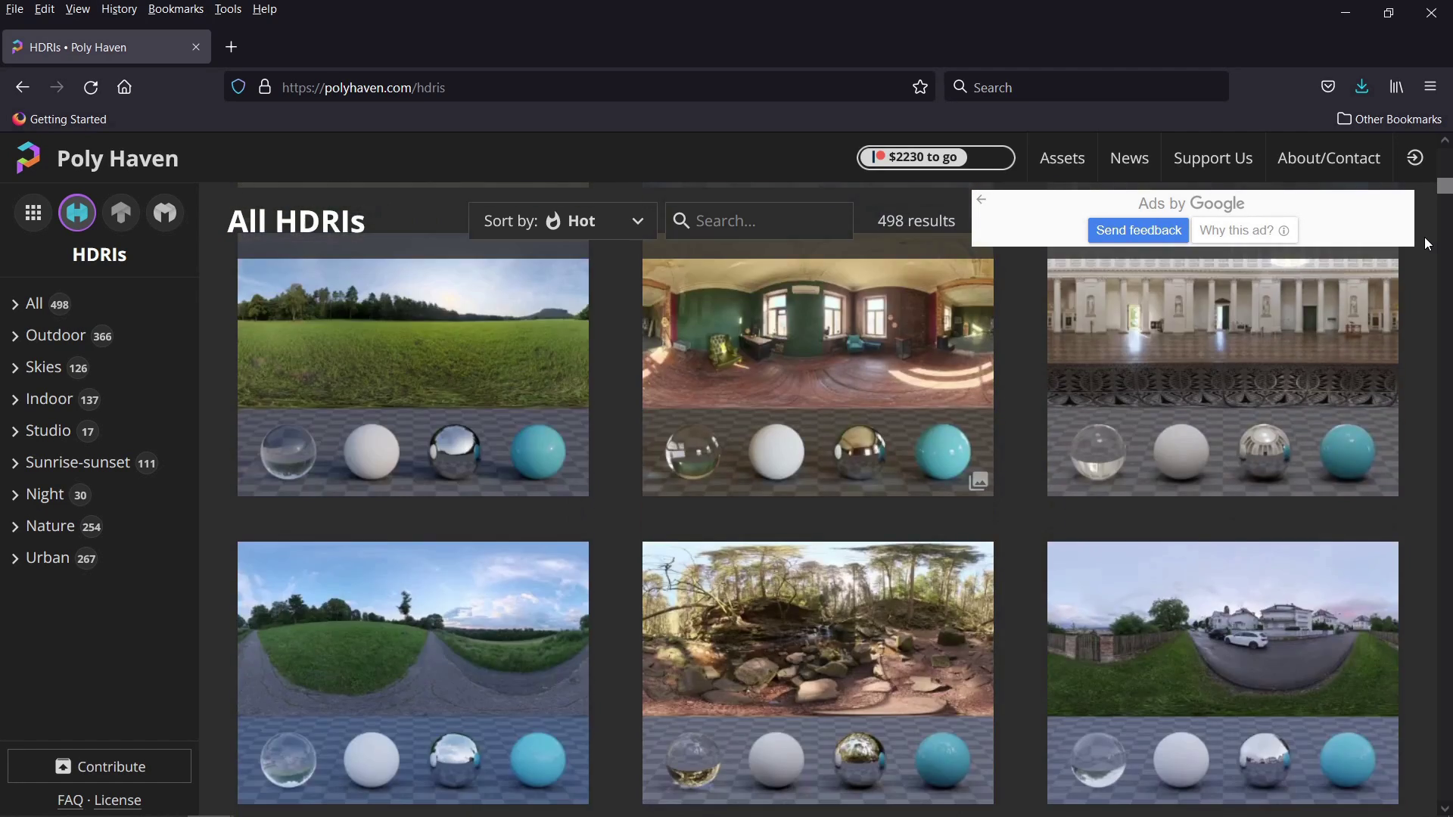
scroll(1428, 242, "down", 10)
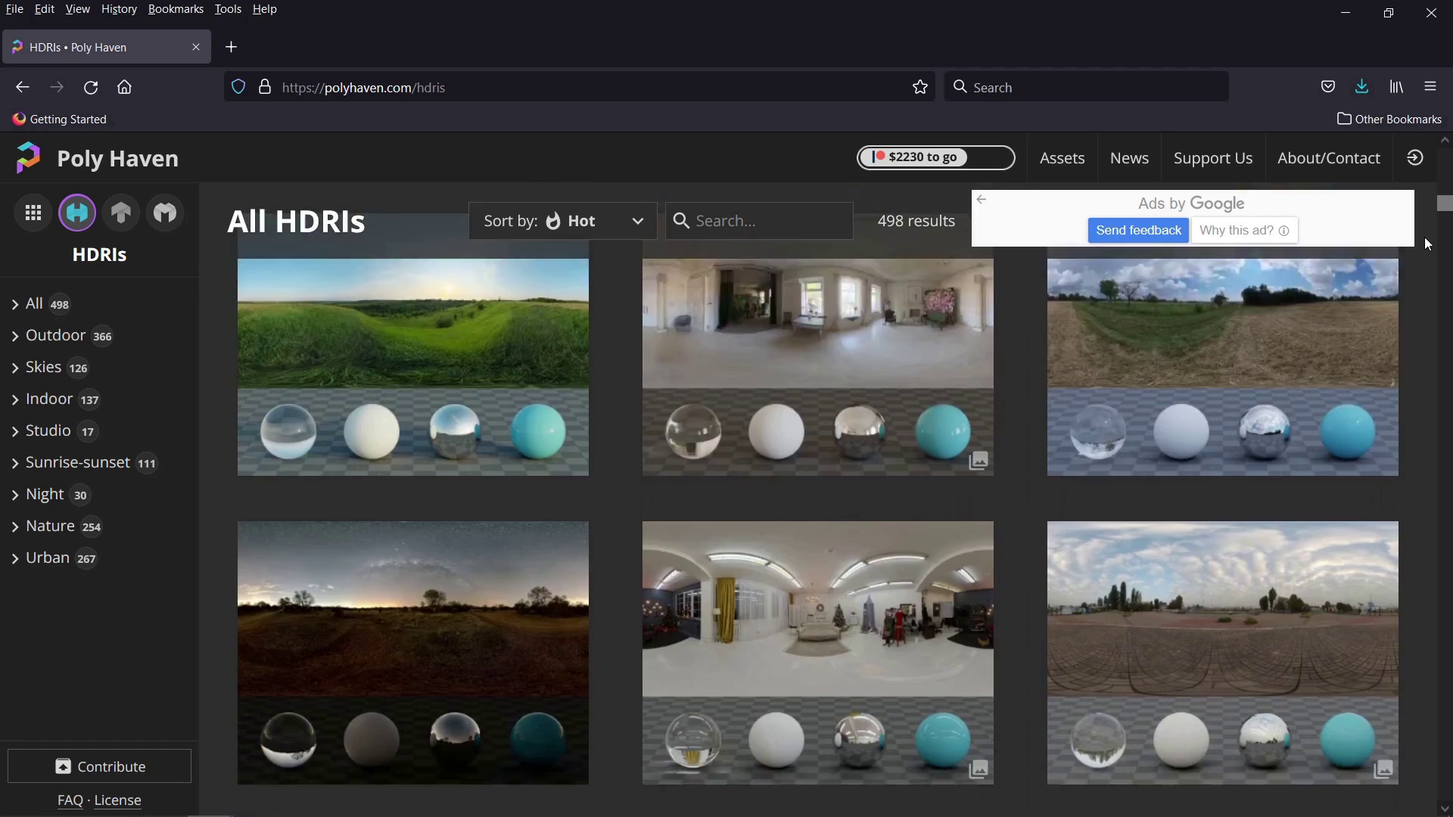
scroll(1427, 244, "down", 10)
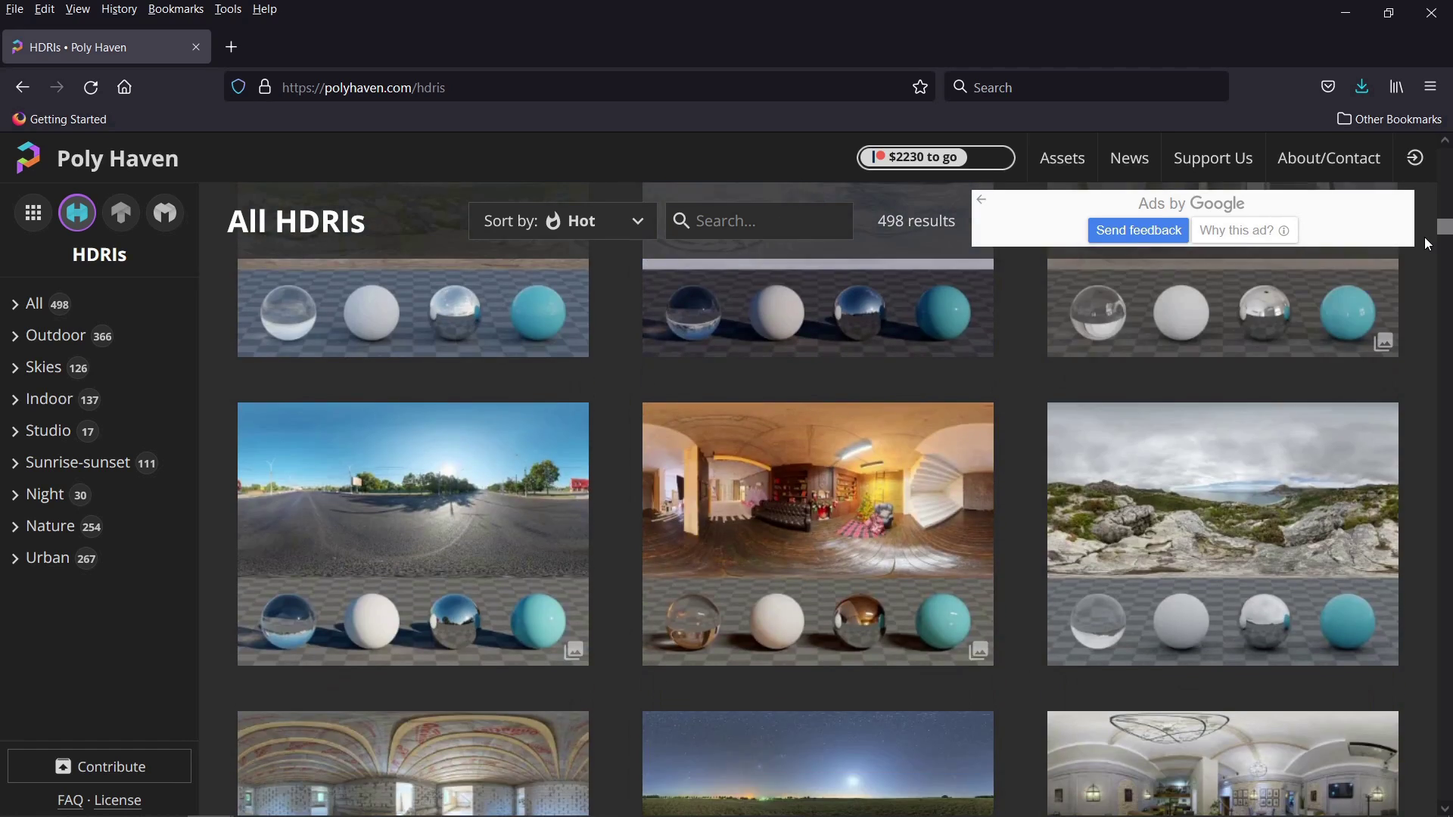
scroll(1428, 244, "down", 3)
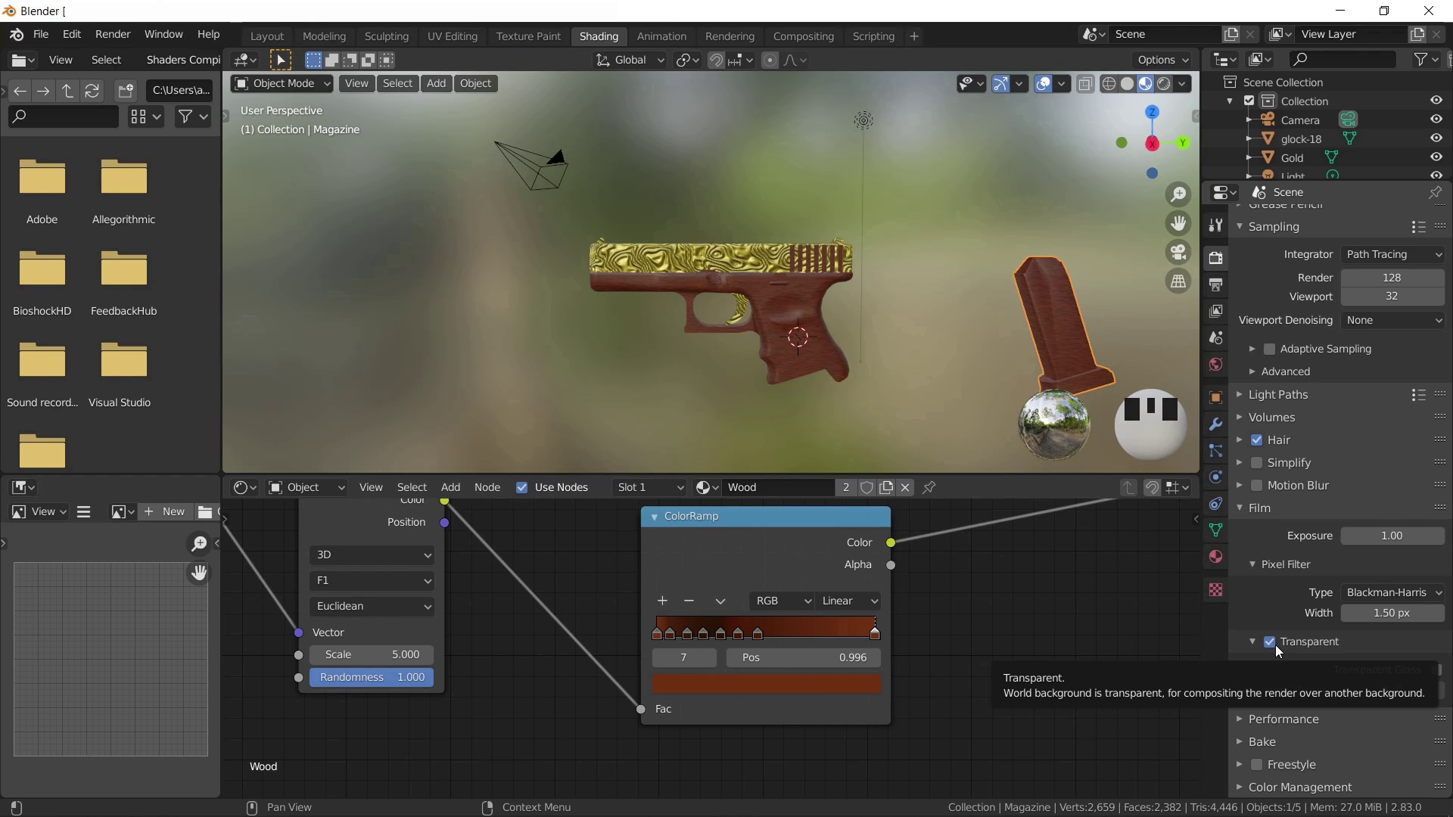
- Switch the node editor to the World shader and delete its Background node
left_click(325, 491)
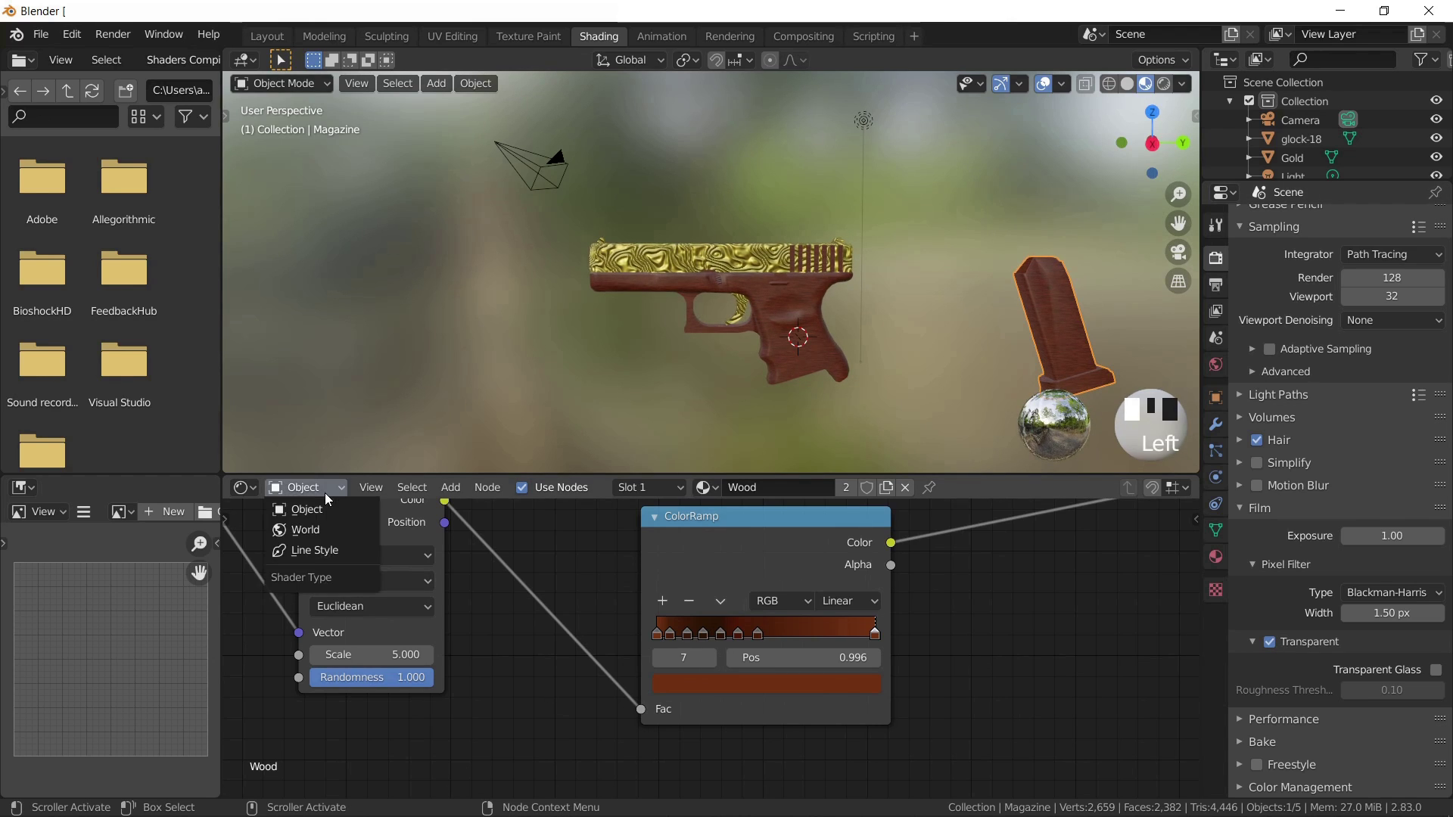
left_click(317, 530)
scroll(701, 588, "down", 8)
middle_click_drag(991, 523, 617, 659)
scroll(792, 610, "up", 2)
scroll(792, 610, "up", 3)
left_click(709, 602)
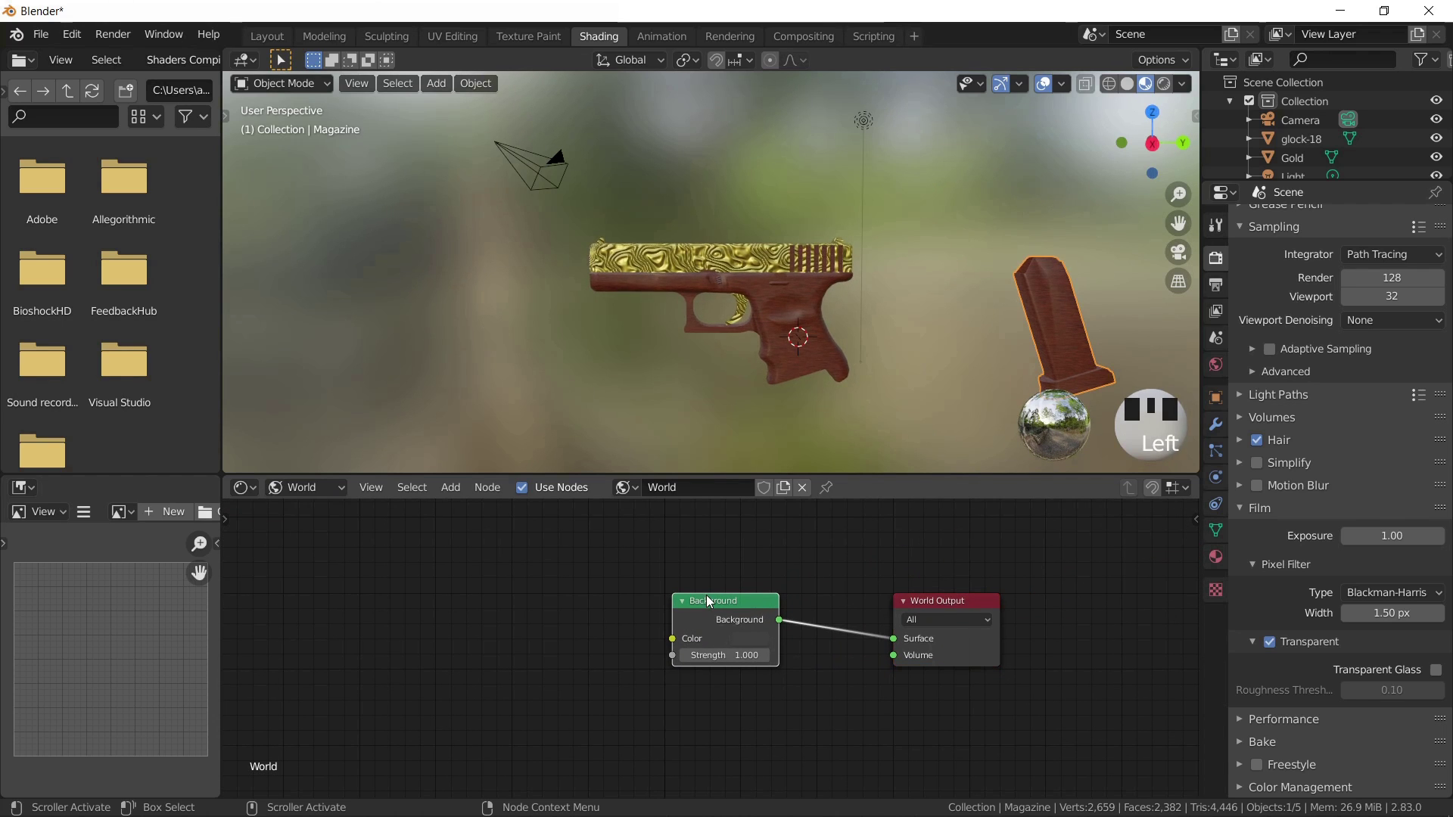
key("x")
- Add an Environment Texture loaded with studio021.hdr and connect it to the World Output surface
key("shift+a")
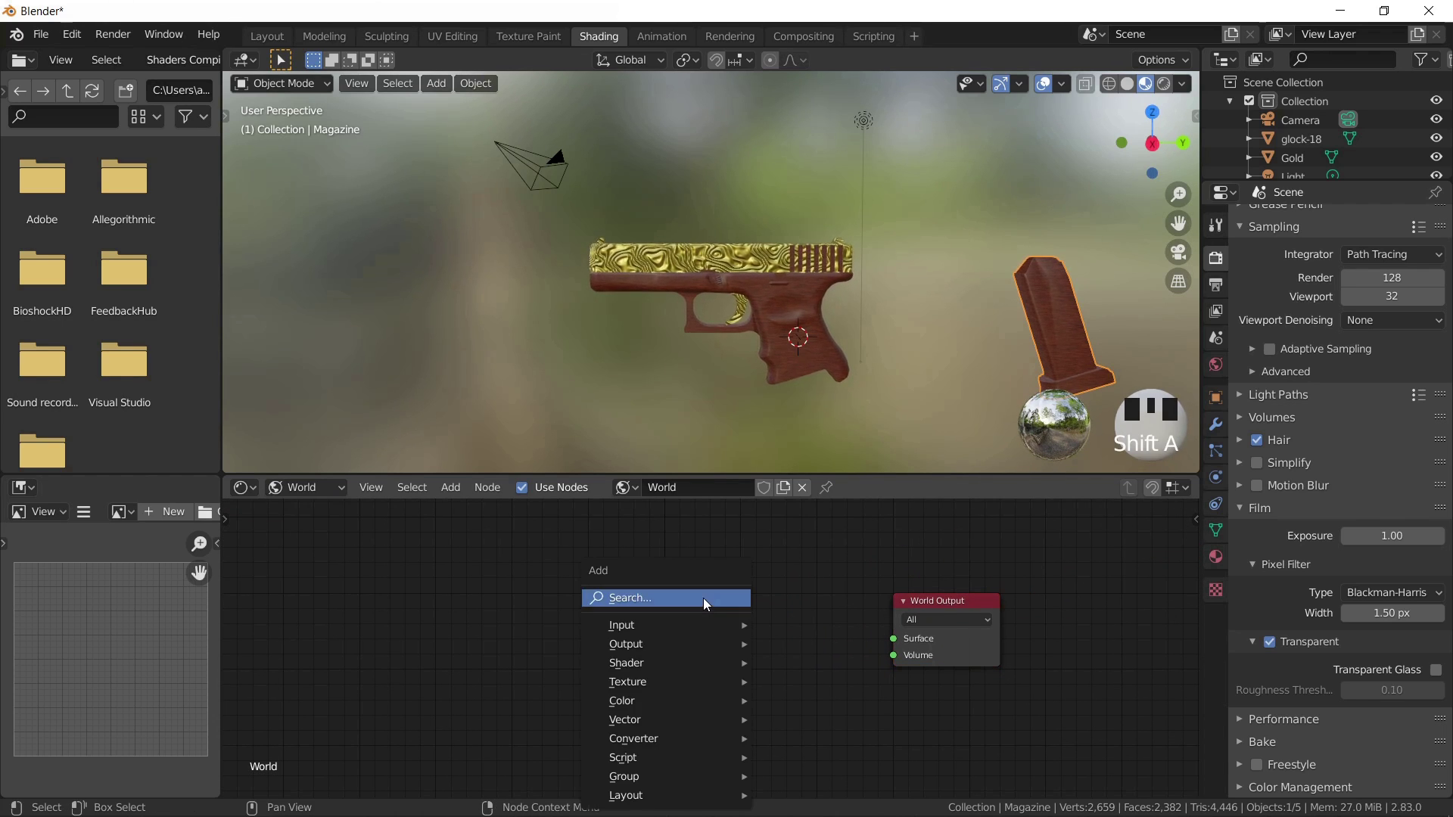
mouse_move(693, 680)
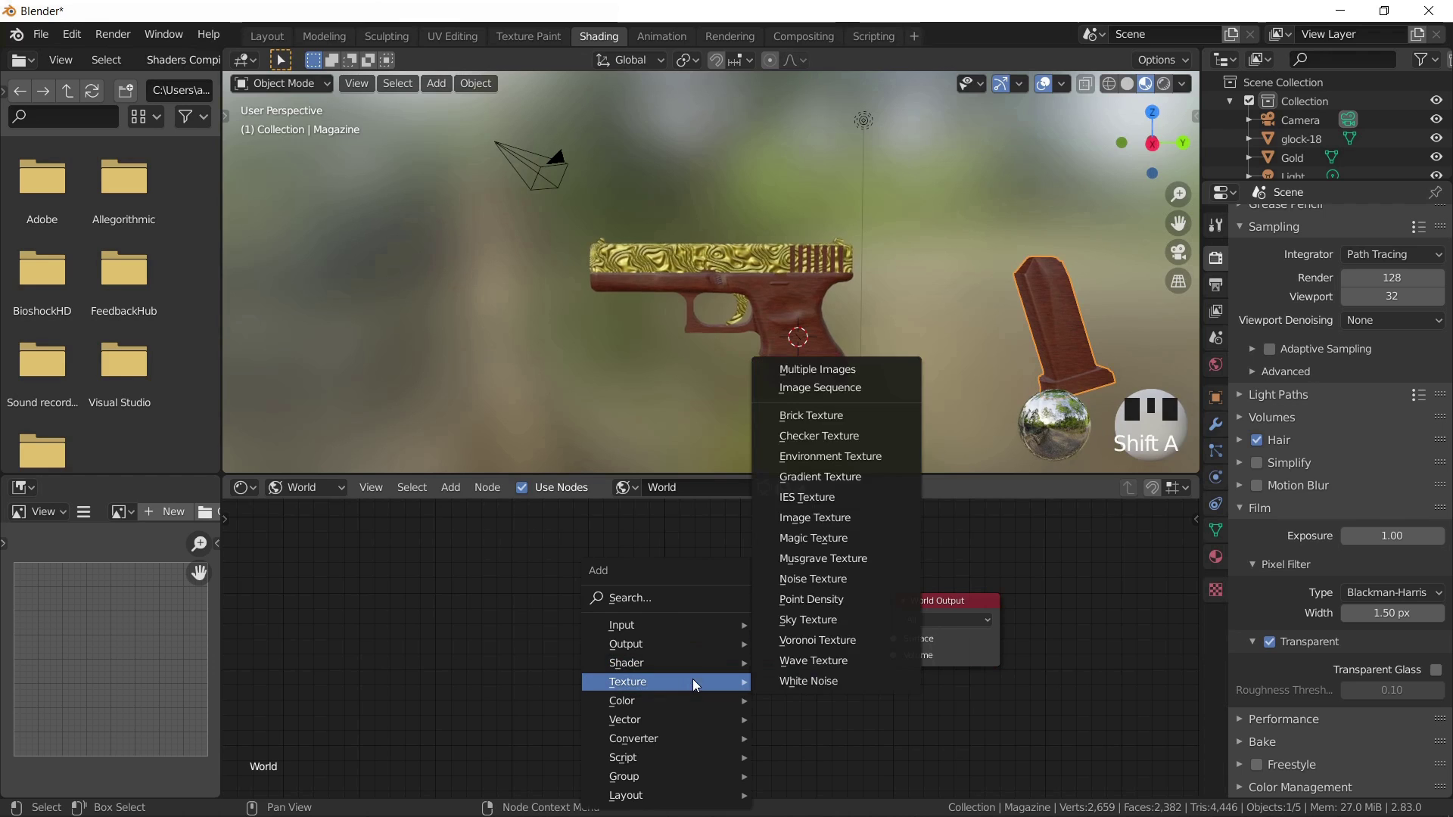
left_click(878, 457)
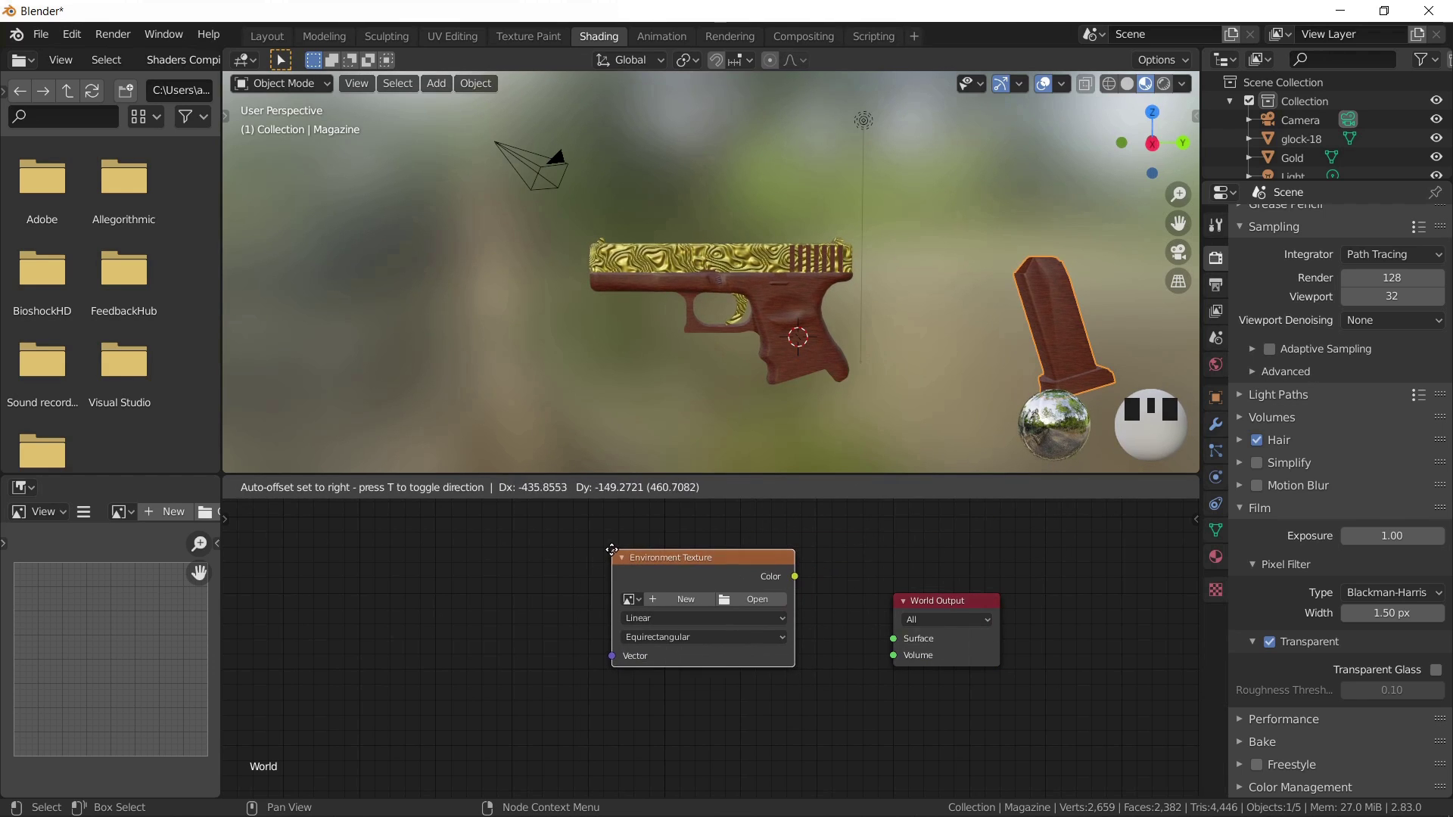
left_click(611, 550)
left_click_drag(796, 577, 894, 645)
left_click(759, 598)
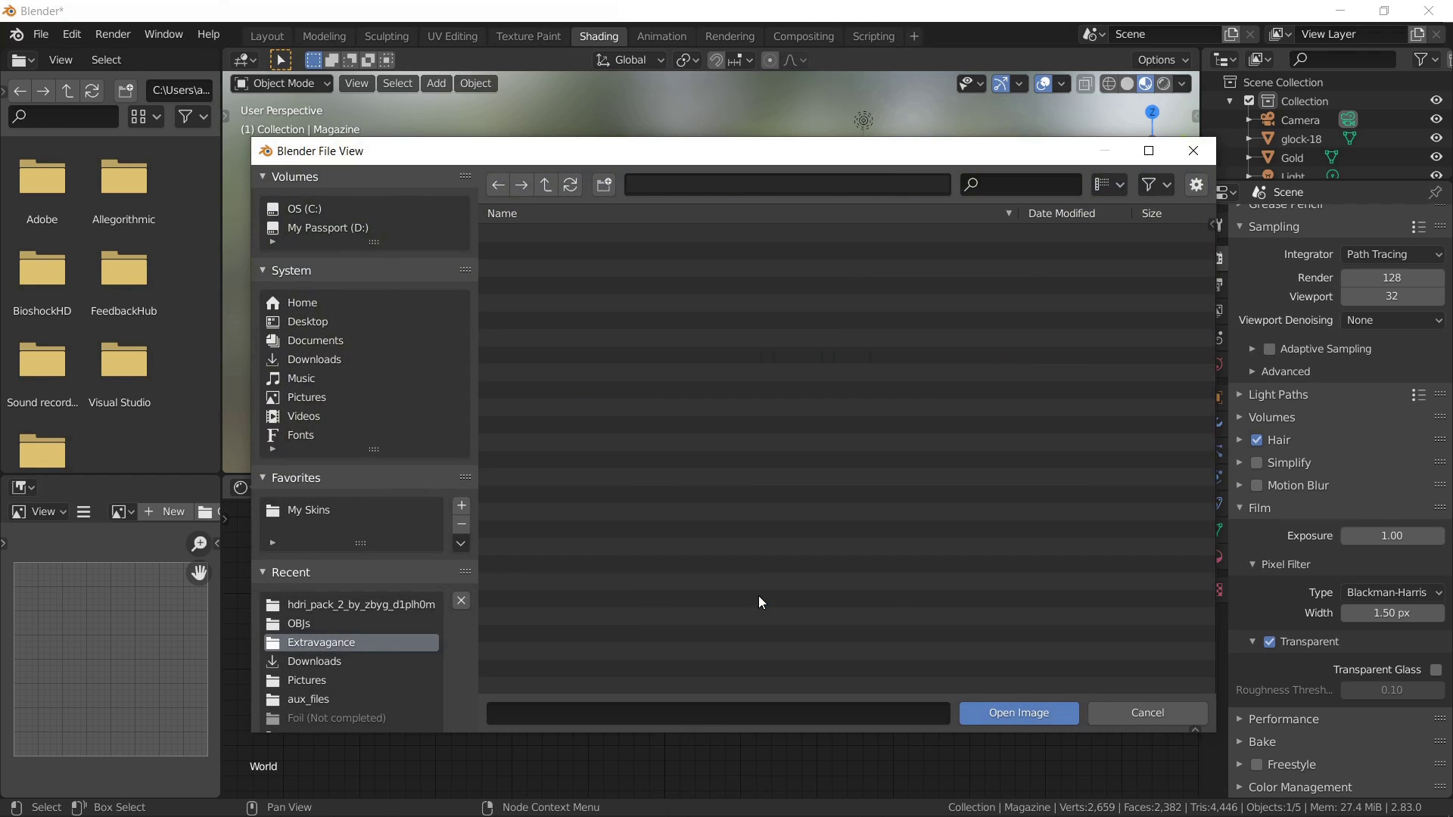
left_click(354, 606)
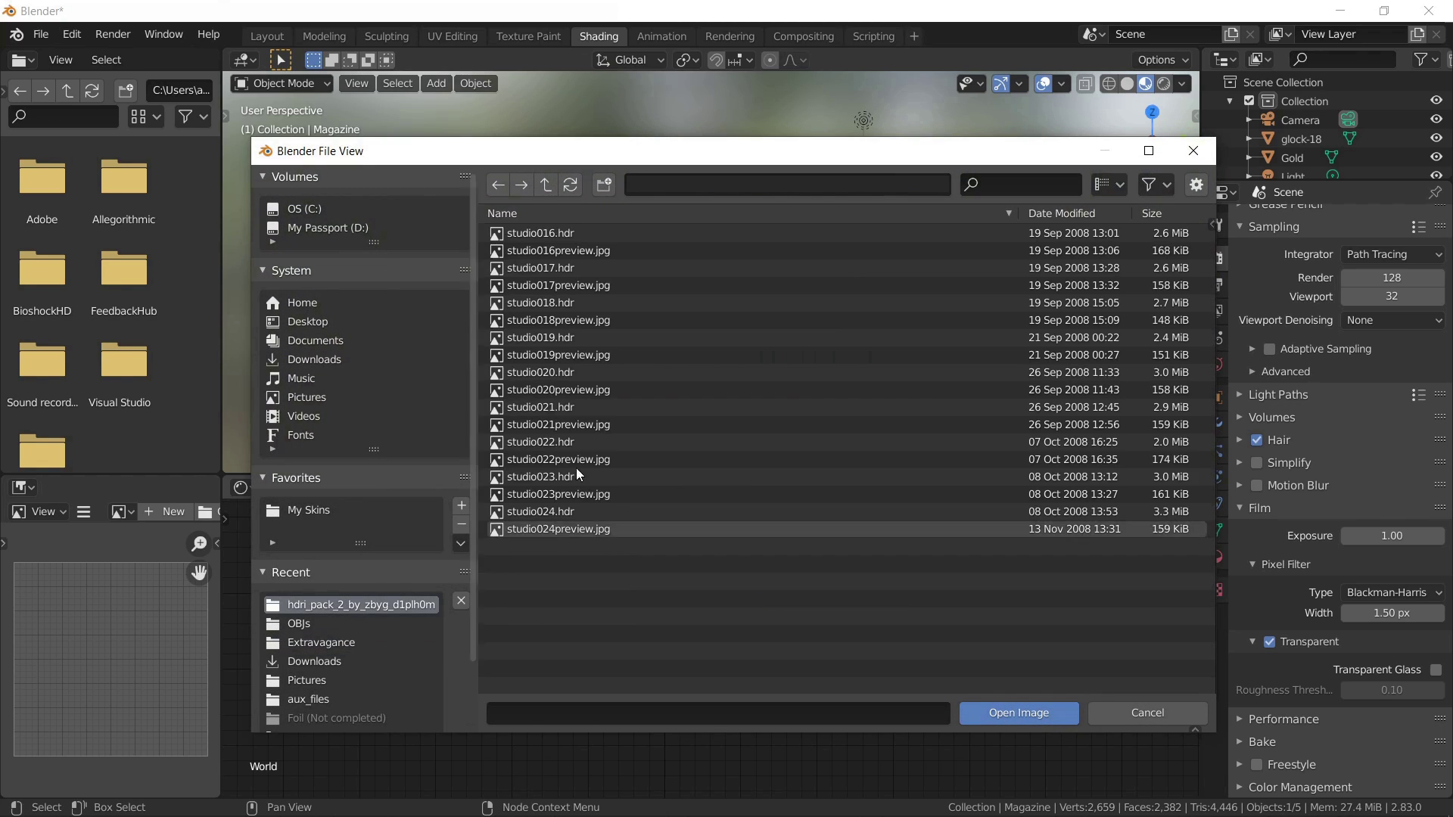
double_click(570, 407)
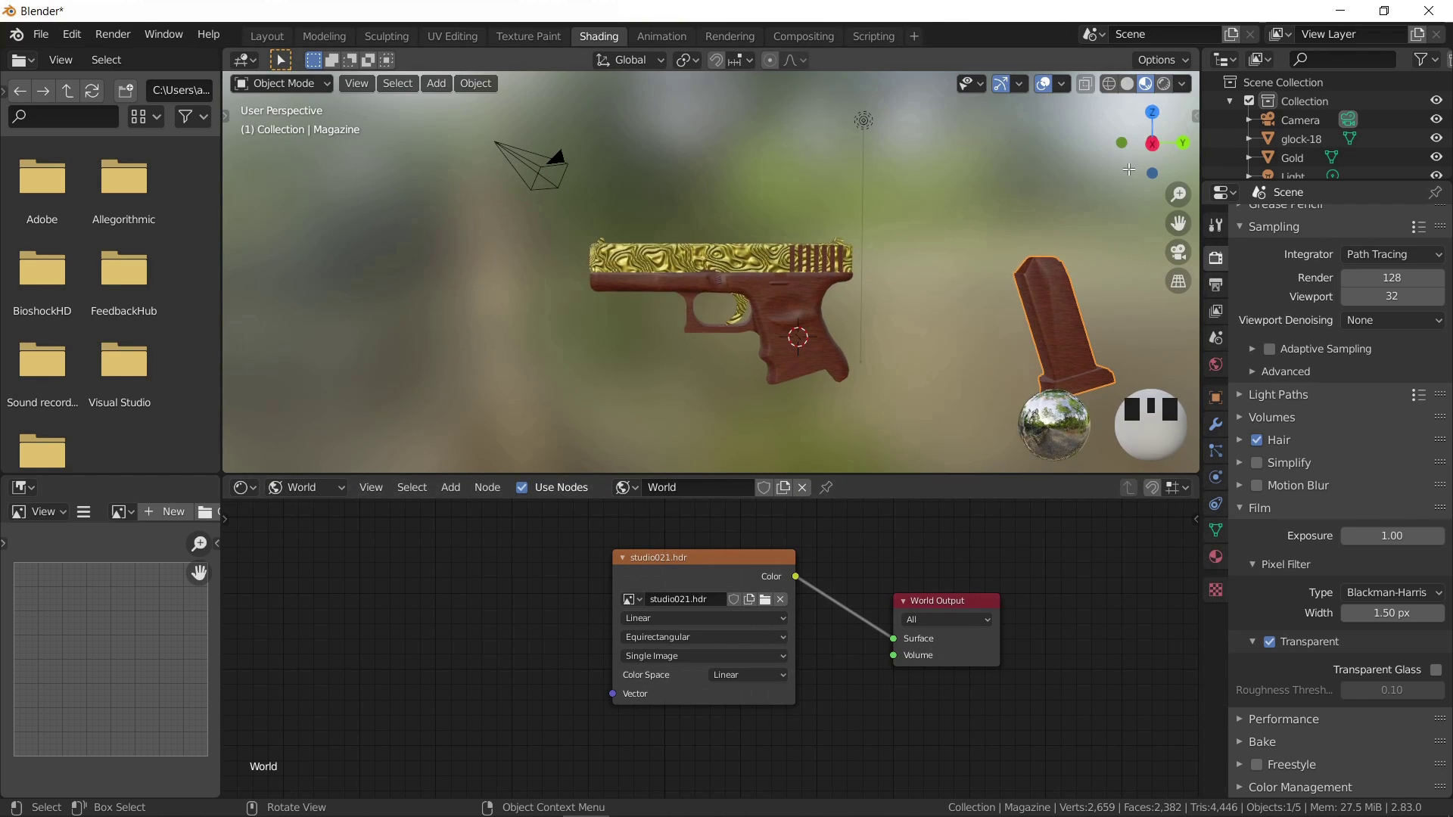
- Switch the viewport to Rendered shading and delete the scene's Light object
left_click(1164, 83)
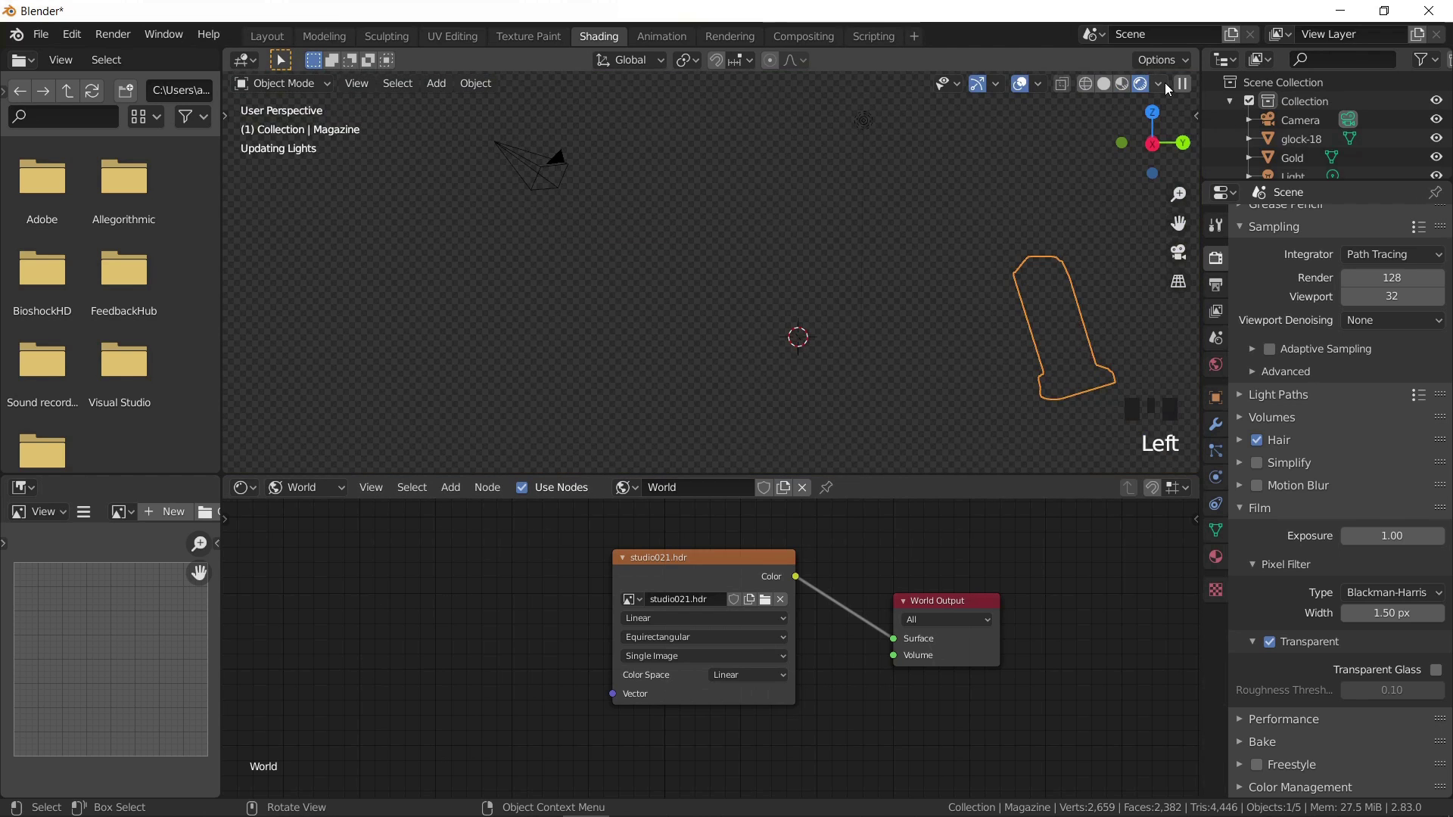
left_click(864, 123)
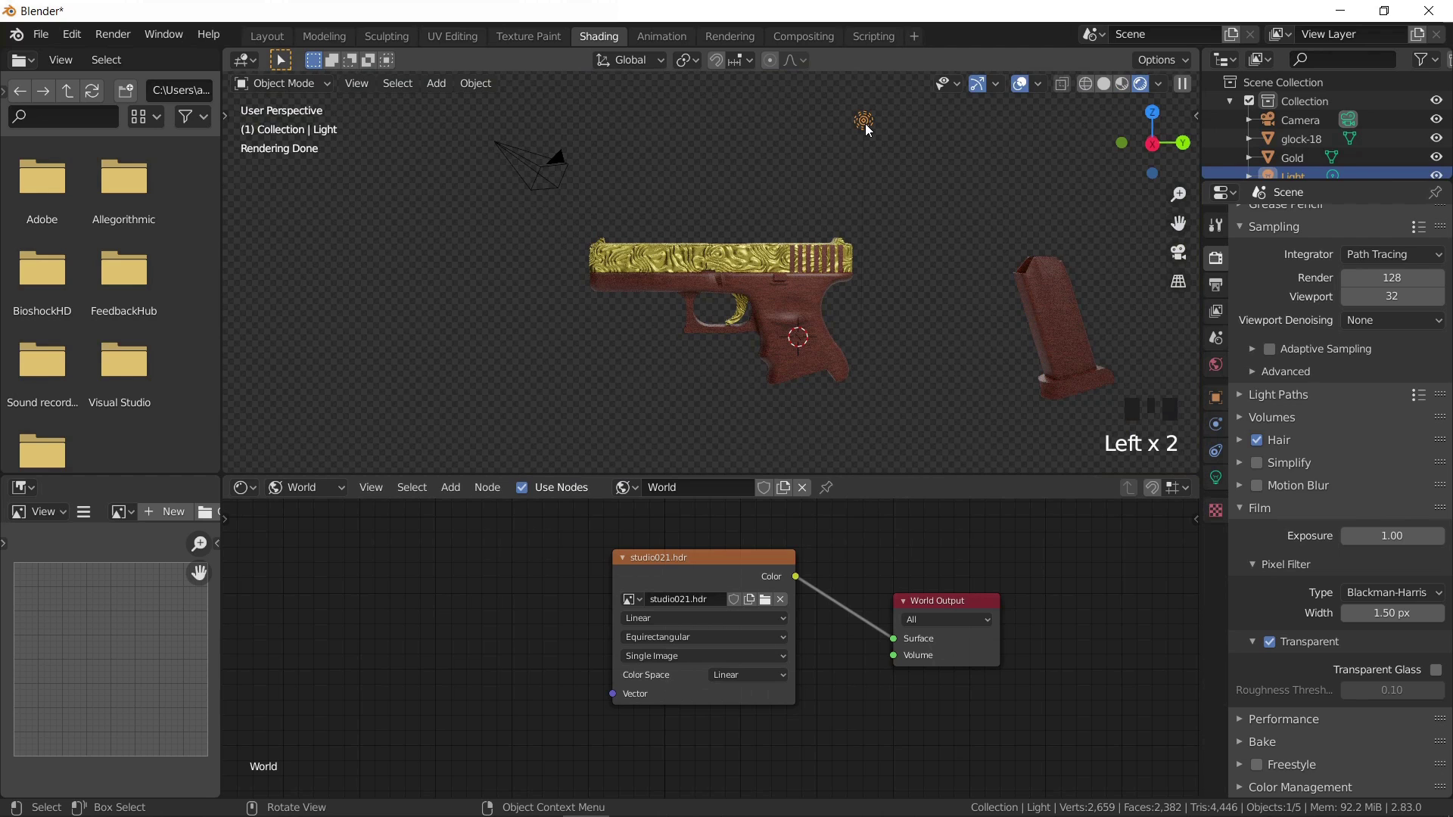
key("Delete")
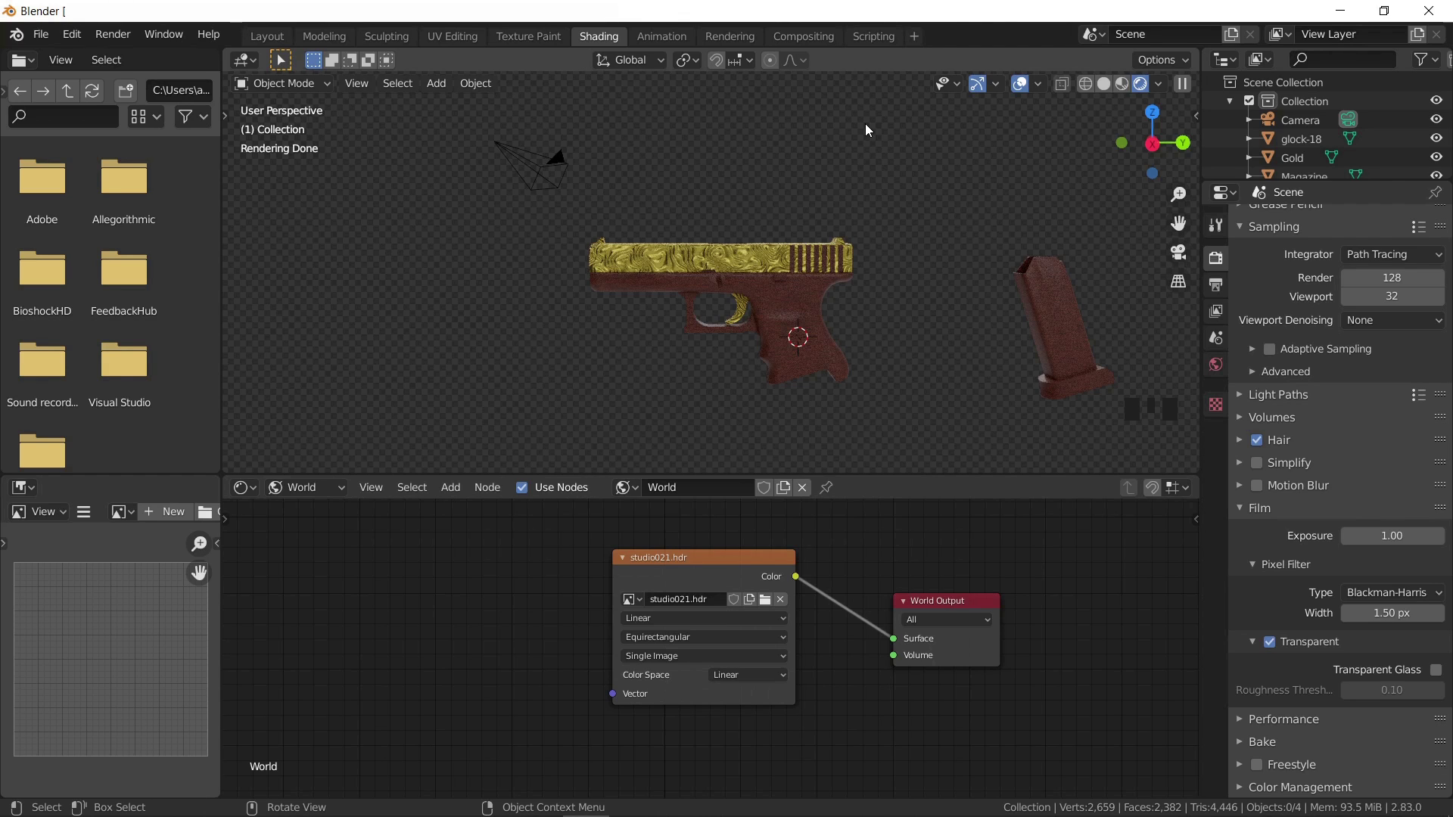
- Warm the Gold material's base colour toward orange, hue 0.099 and saturation 0.629
left_click(713, 253)
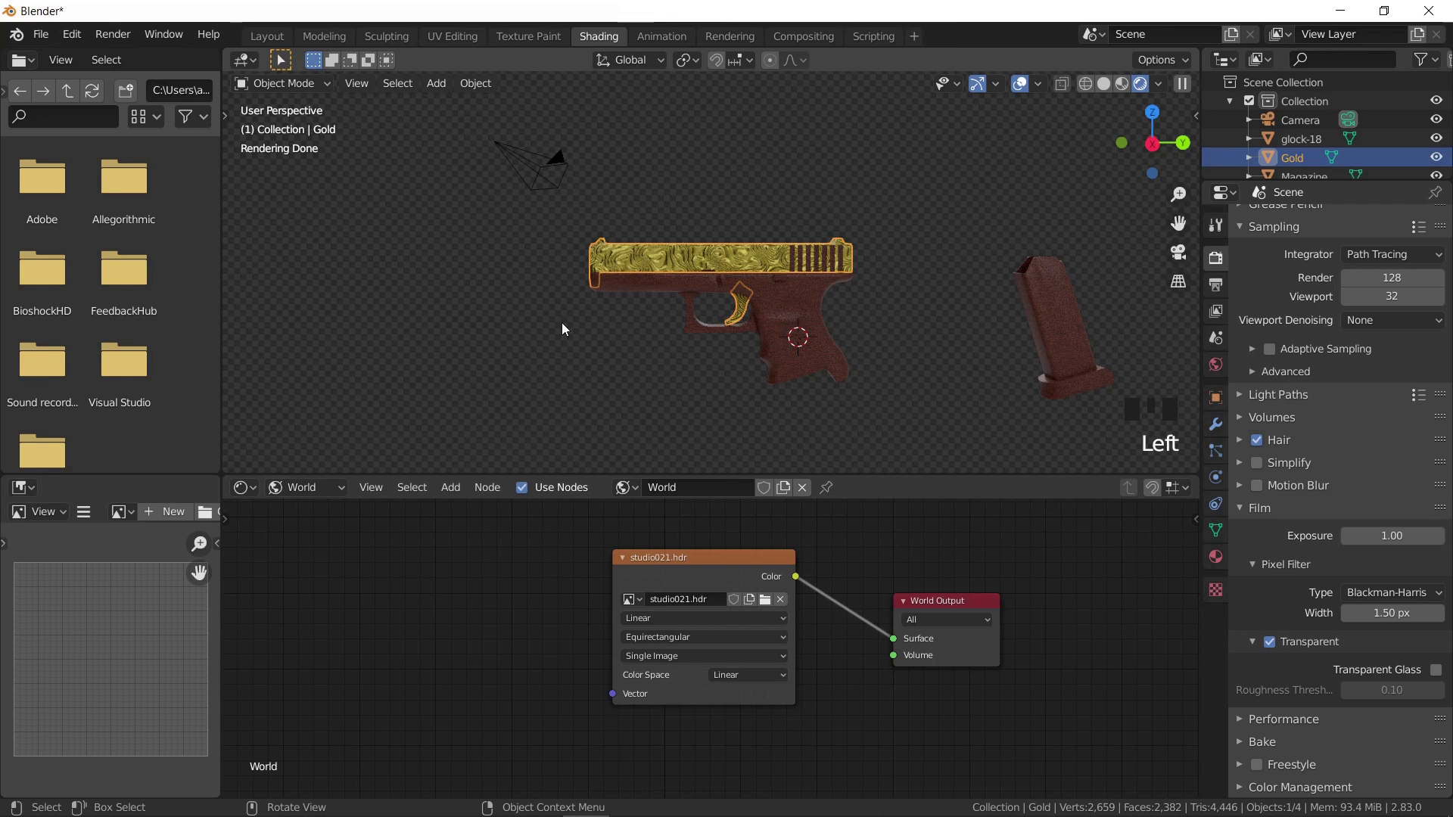
left_click(337, 492)
left_click(333, 507)
scroll(630, 666, "down", 4)
middle_click_drag(629, 666, 498, 629)
scroll(638, 592, "up", 4)
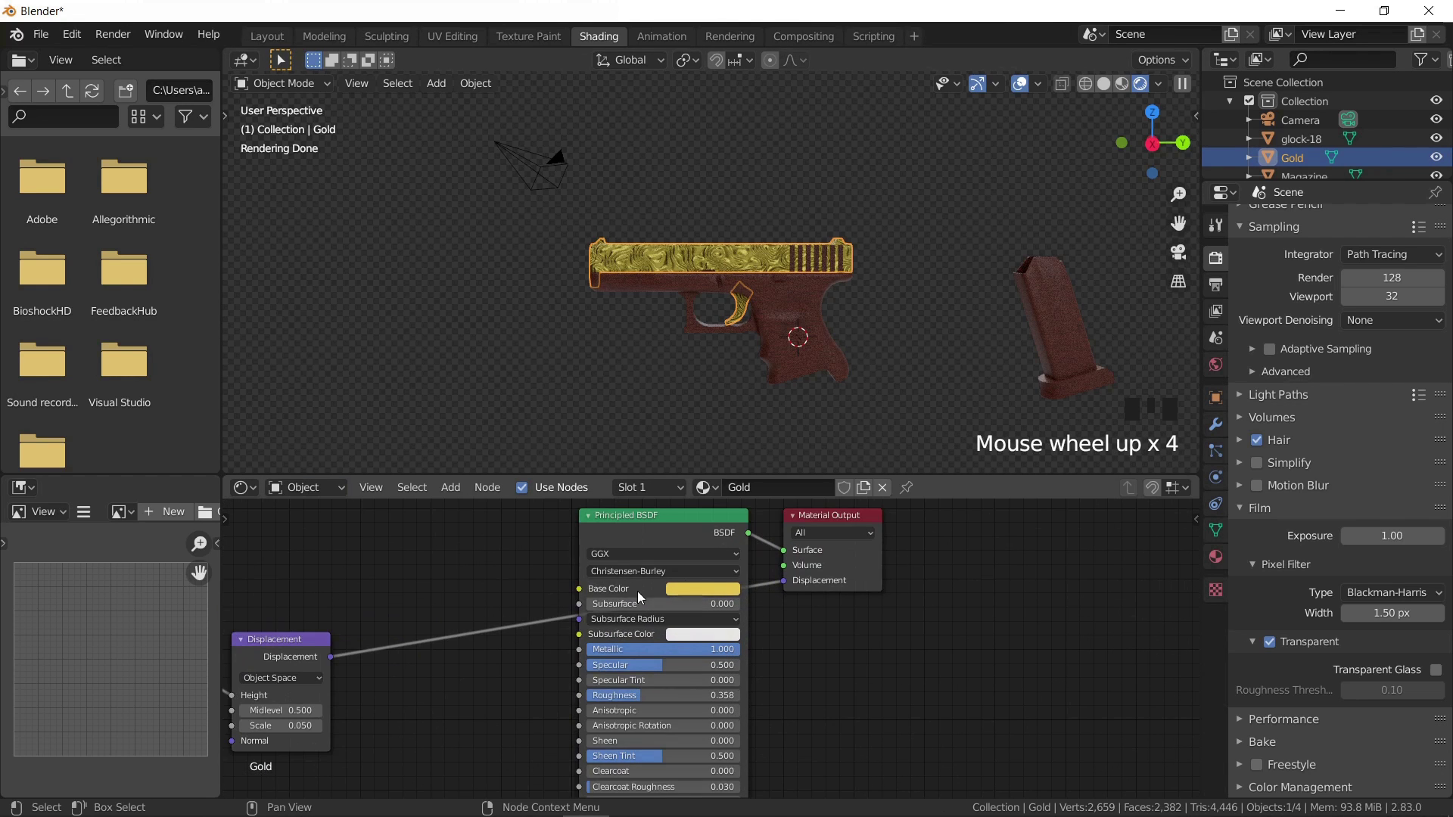
left_click(703, 587)
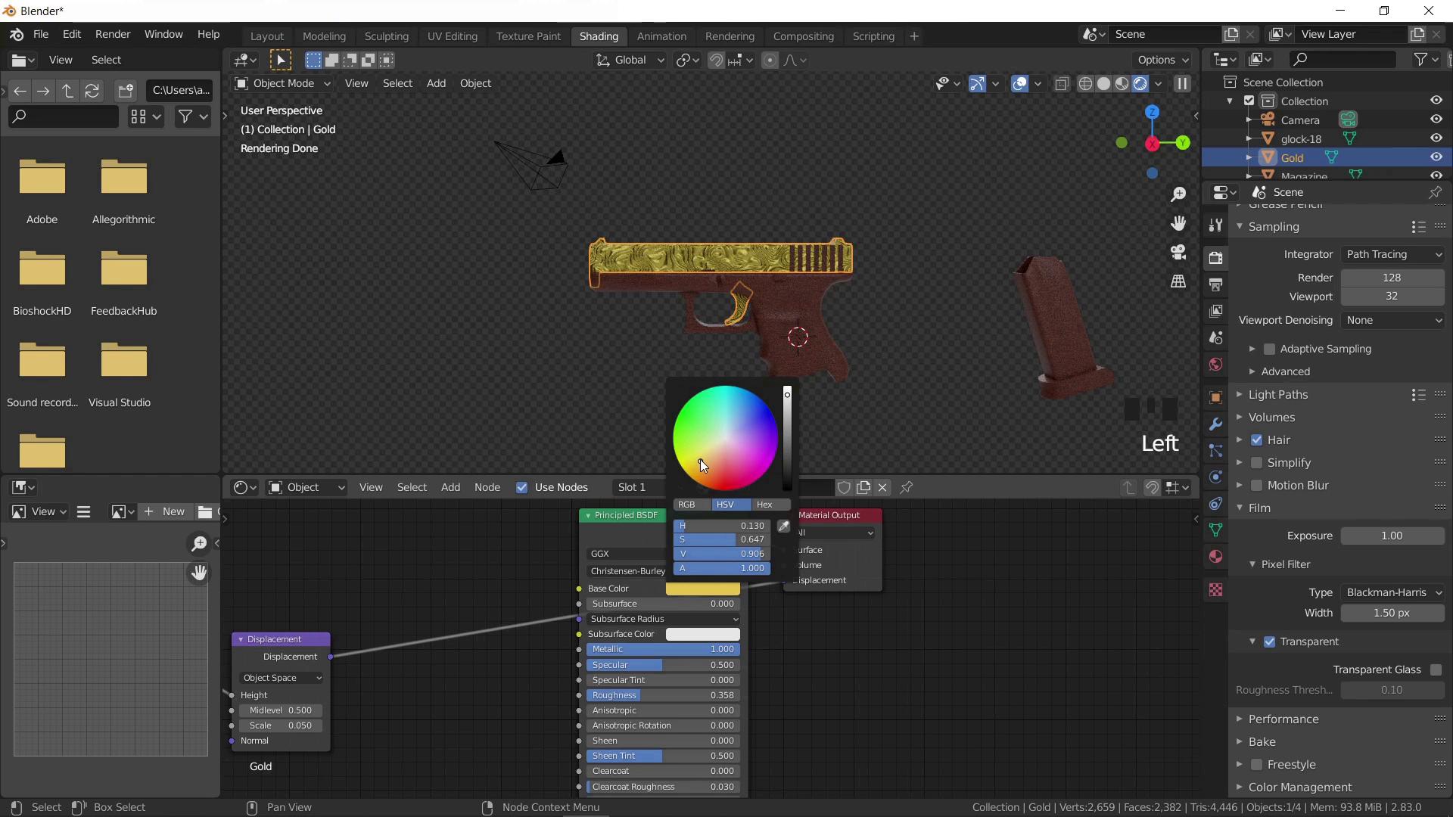
left_click_drag(701, 460, 707, 465)
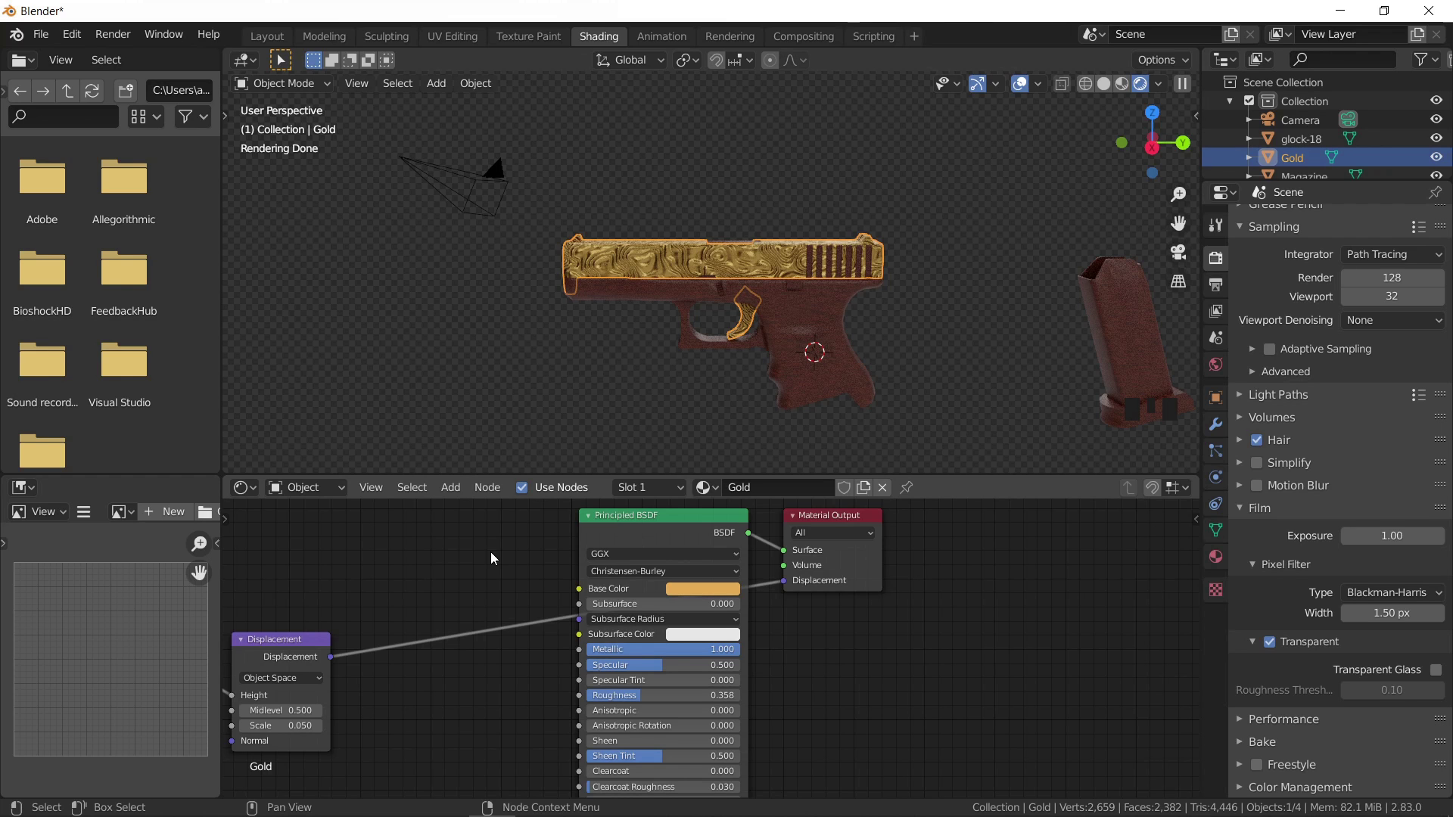
- Raise the Wood material's Mapping X scale to 33.200 for a finer body grain
scroll(673, 315, "up", 4)
middle_click_drag(679, 315, 571, 431)
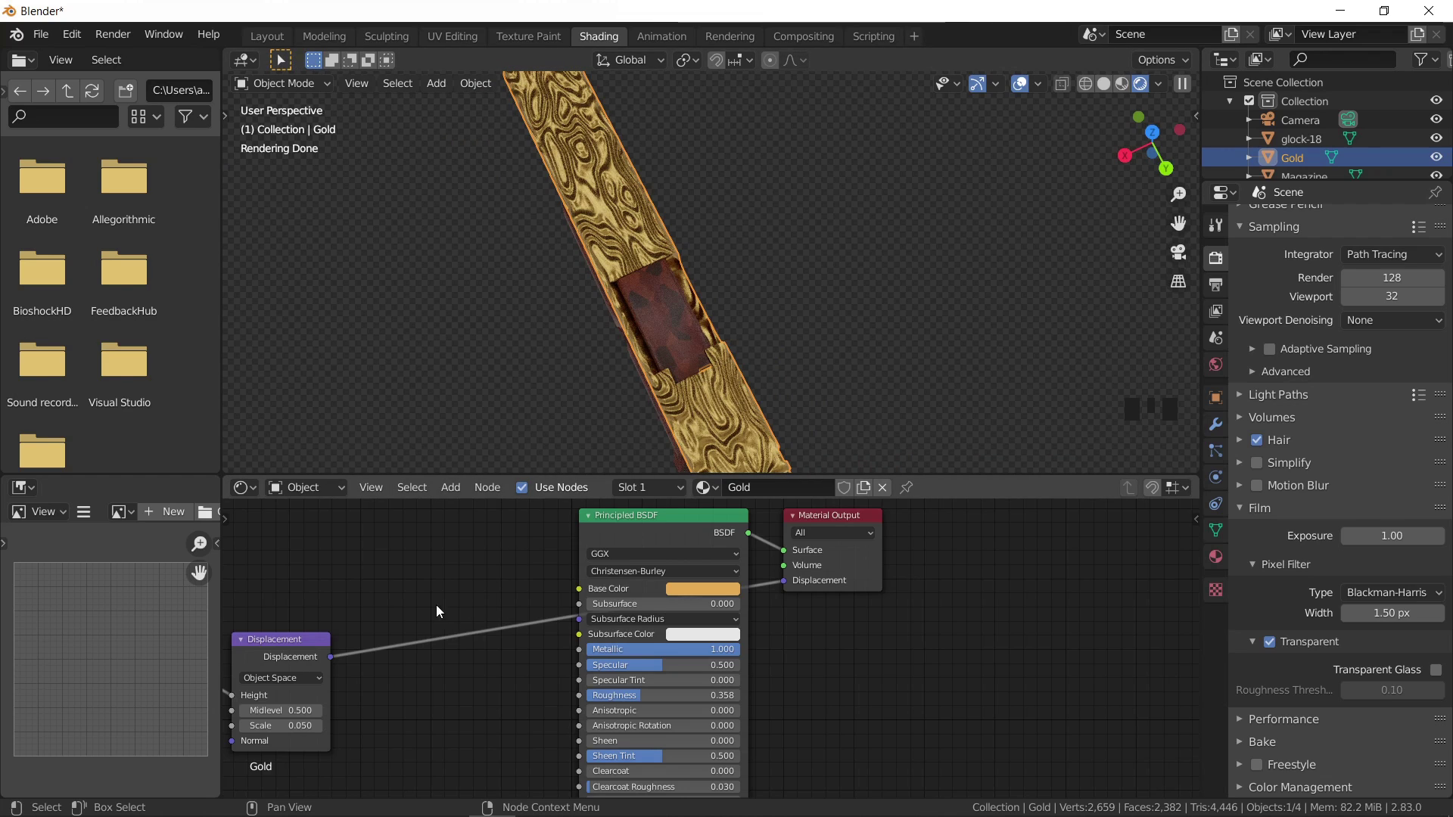
middle_click_drag(429, 615, 784, 567)
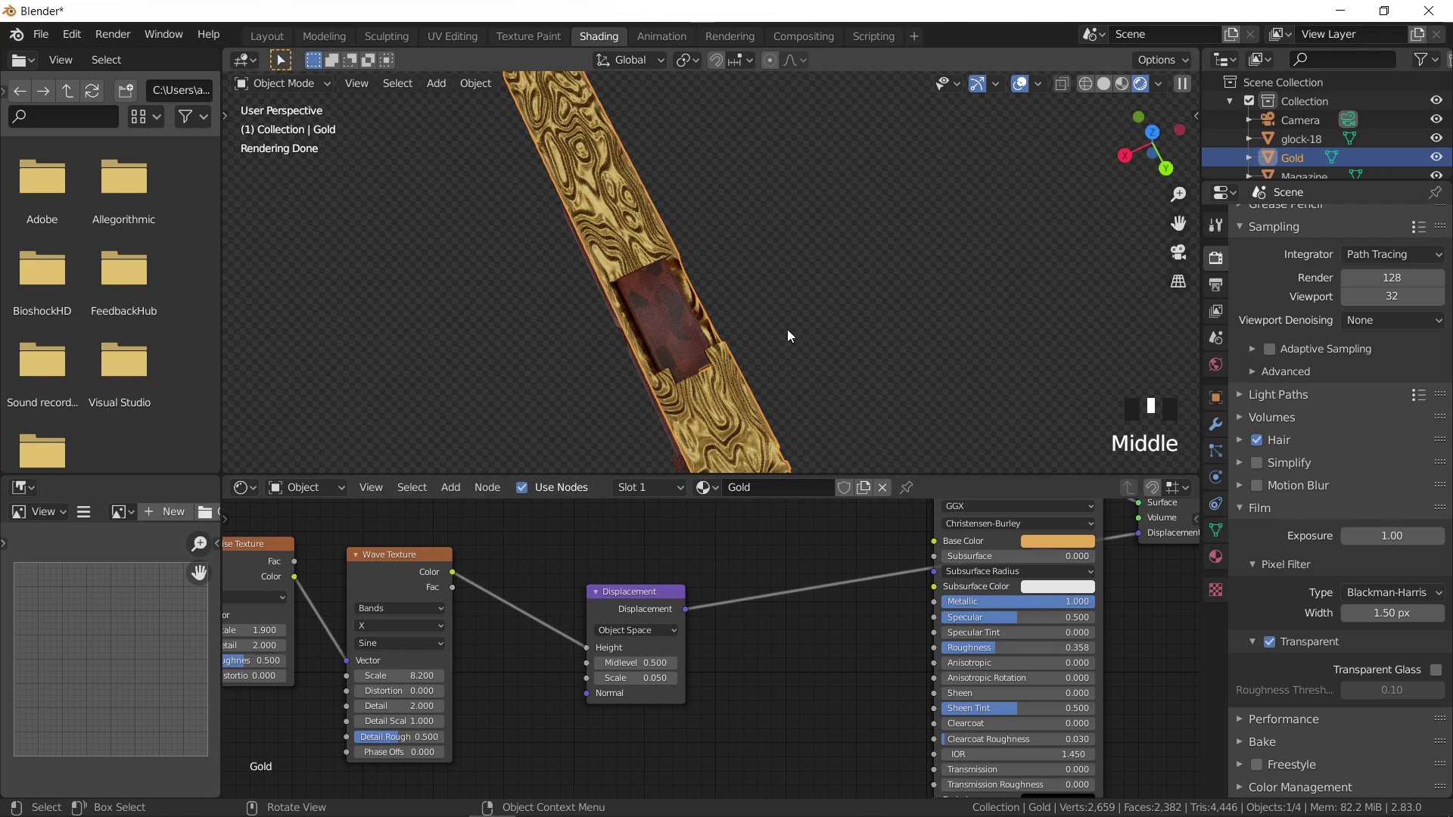
left_click(666, 317)
middle_click_drag(514, 534, 1063, 568)
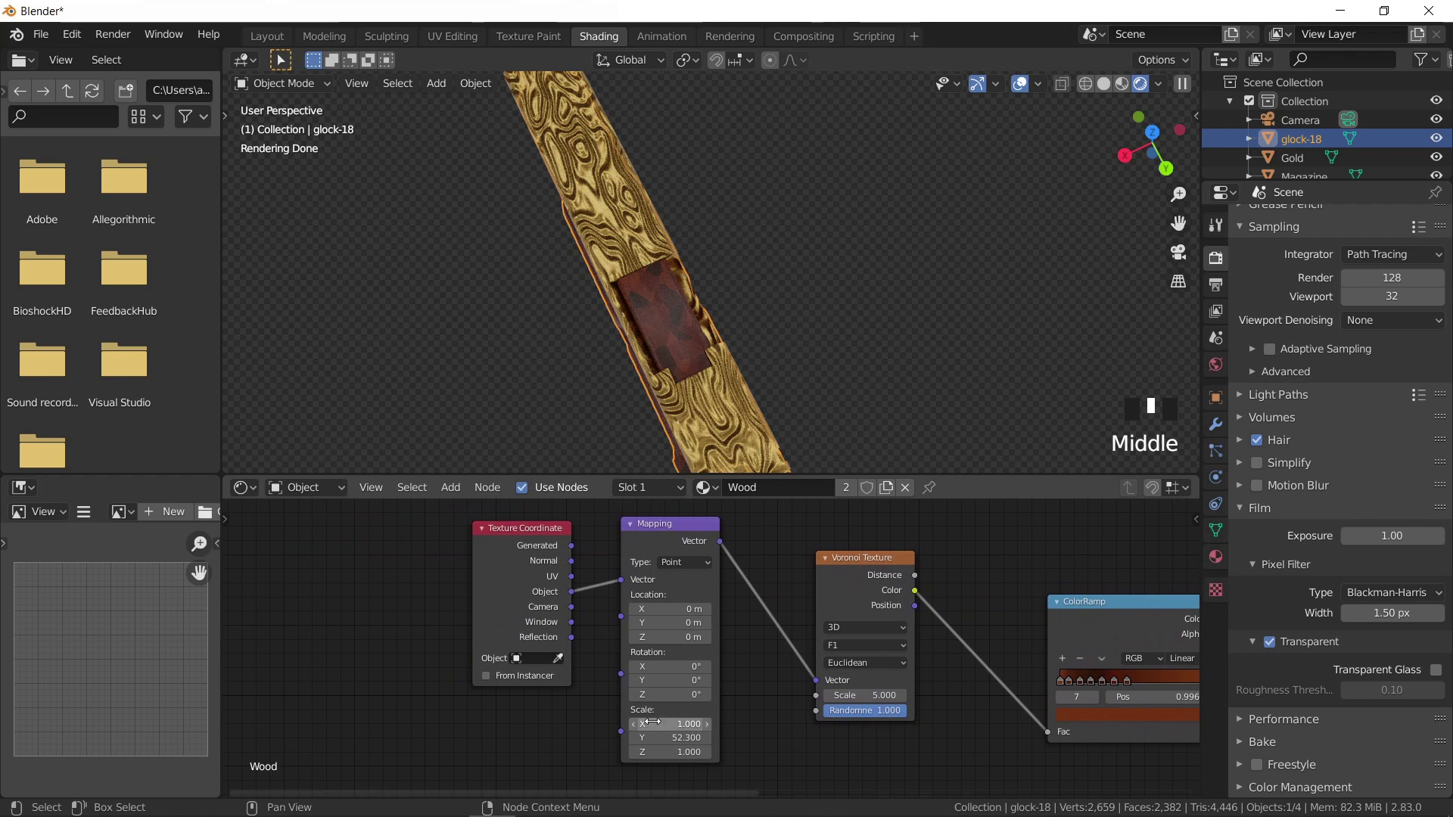
mouse_move(650, 724)
left_mouse_down()
mouse_move(1451, 723)
mouse_move(644, 724)
left_mouse_up()
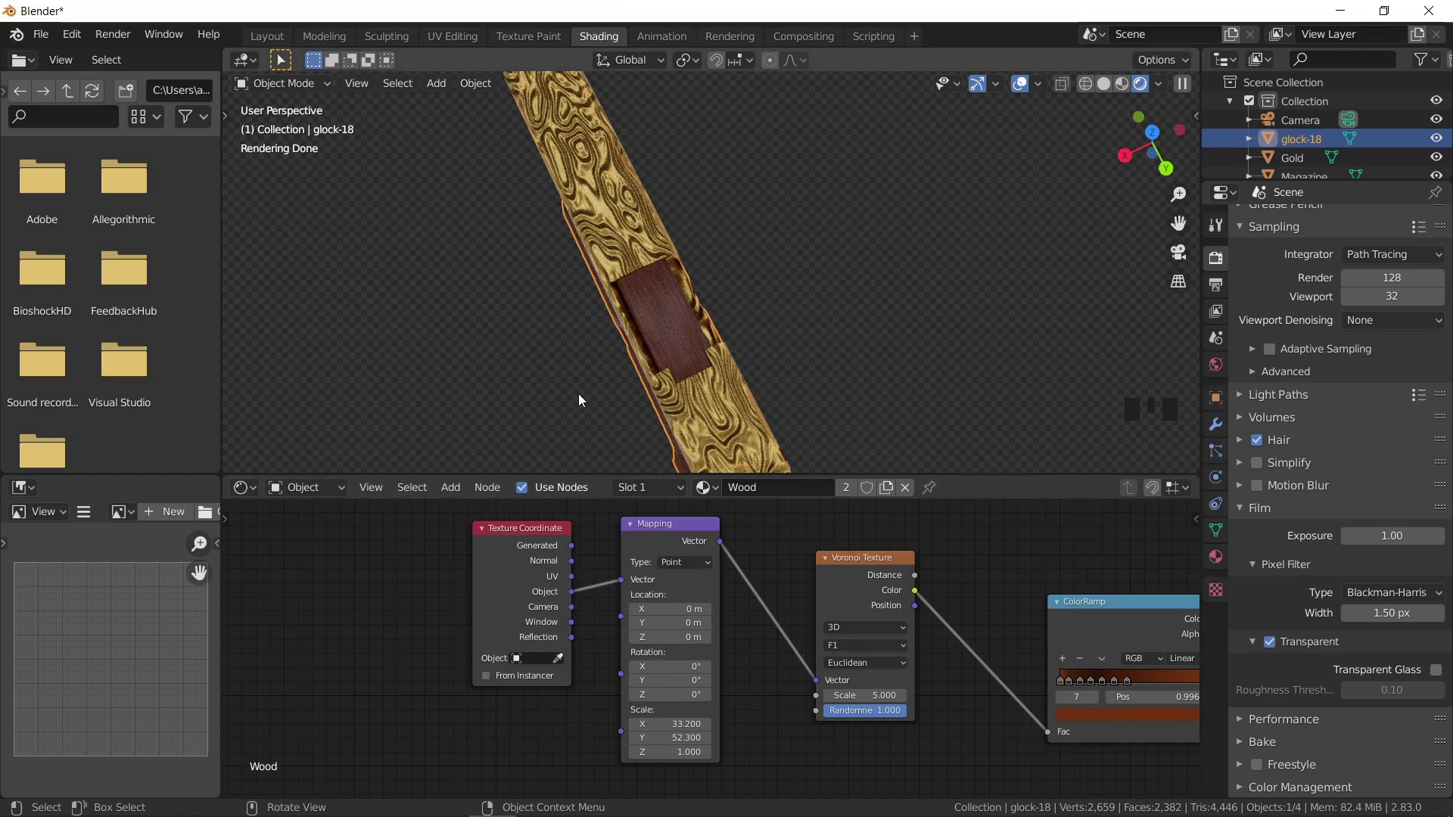
middle_click_drag(606, 394, 715, 315)
scroll(714, 320, "down", 2)
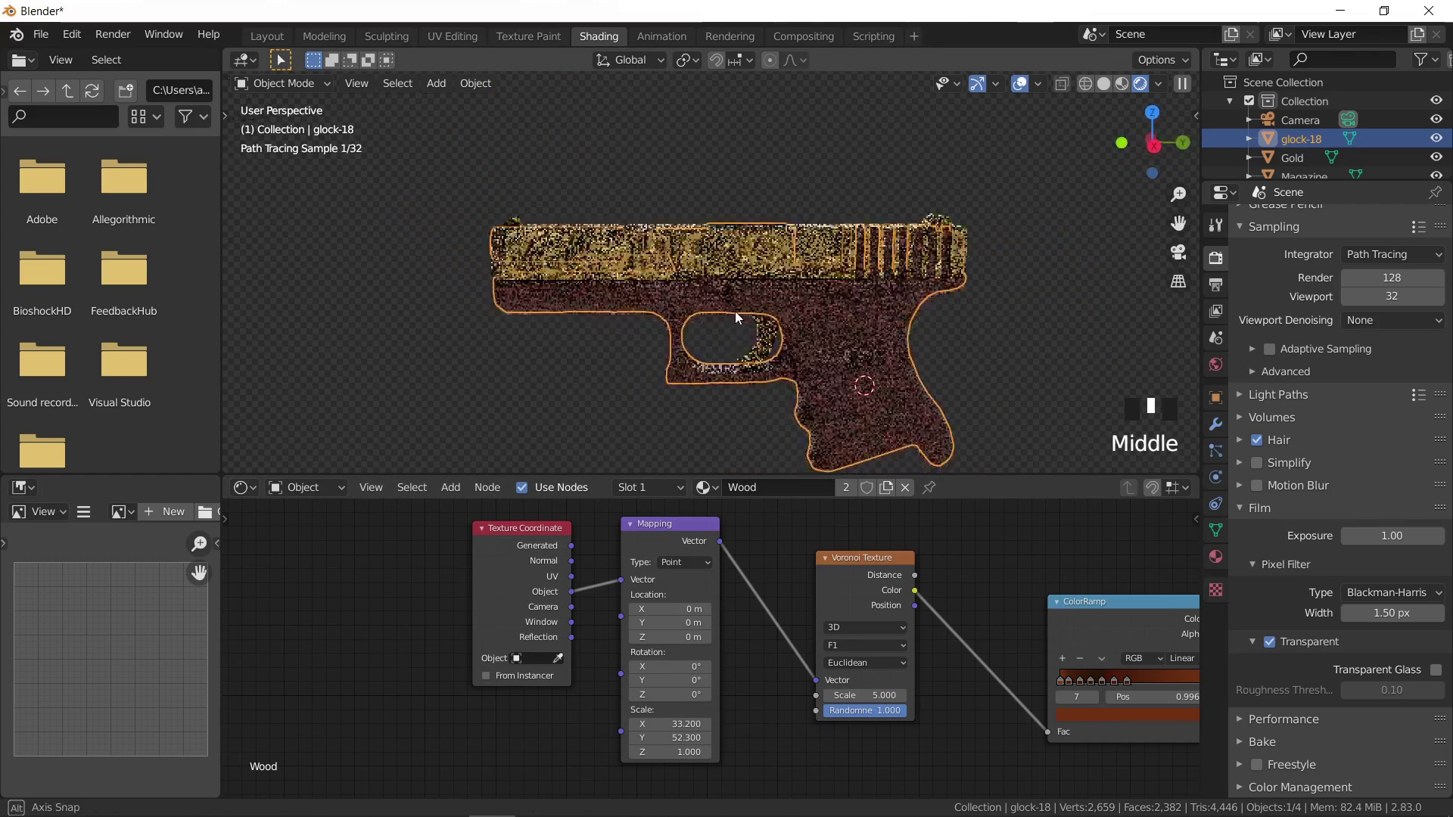